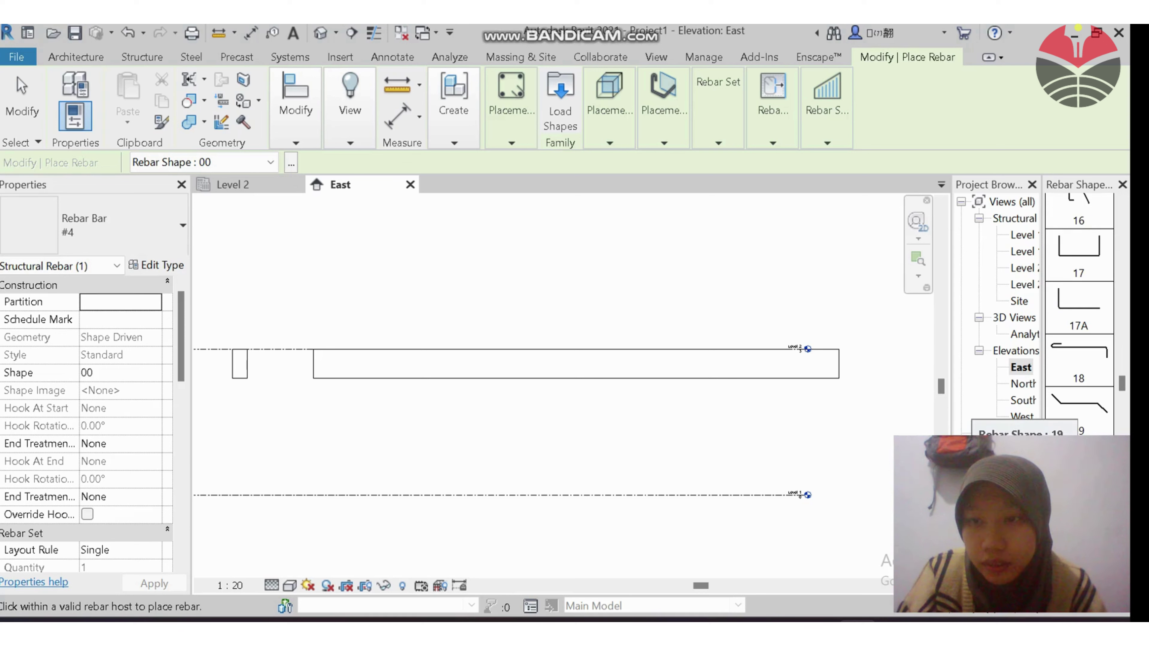
# Browse the available rebar shapes and choose shape 06 for the #4 bar being placed
pyautogui.scroll(-3, 1079, 398)
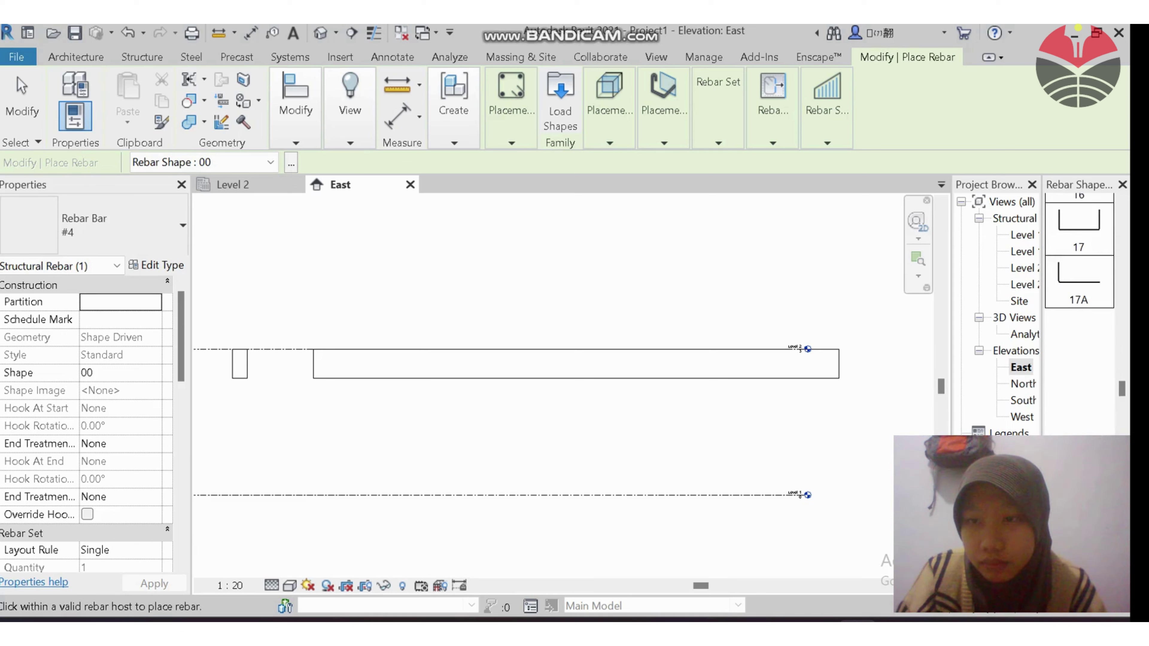
pyautogui.scroll(-2, 1079, 316)
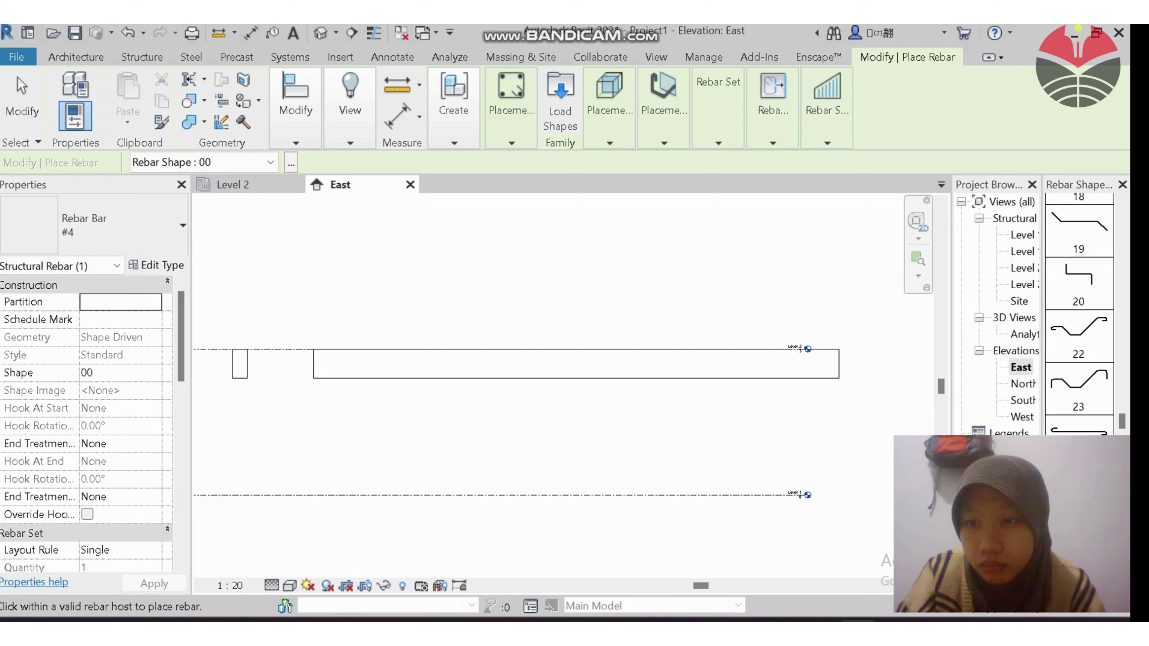
pyautogui.scroll(-3, 1078, 317)
pyautogui.scroll(-5, 1079, 317)
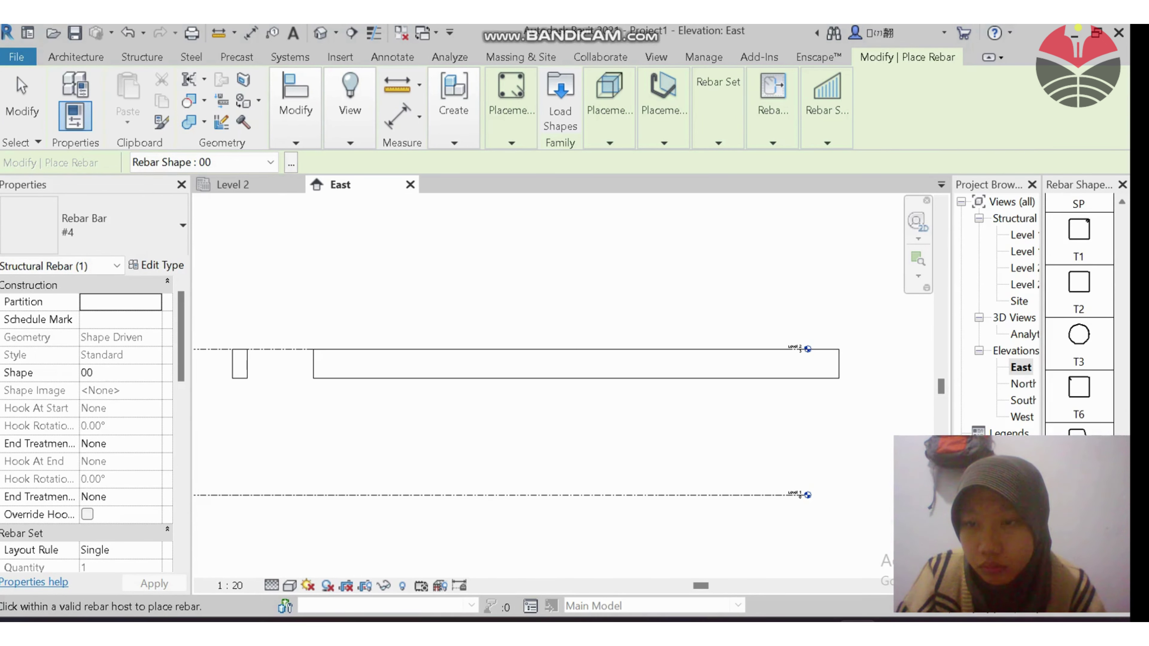
pyautogui.scroll(15, 1079, 317)
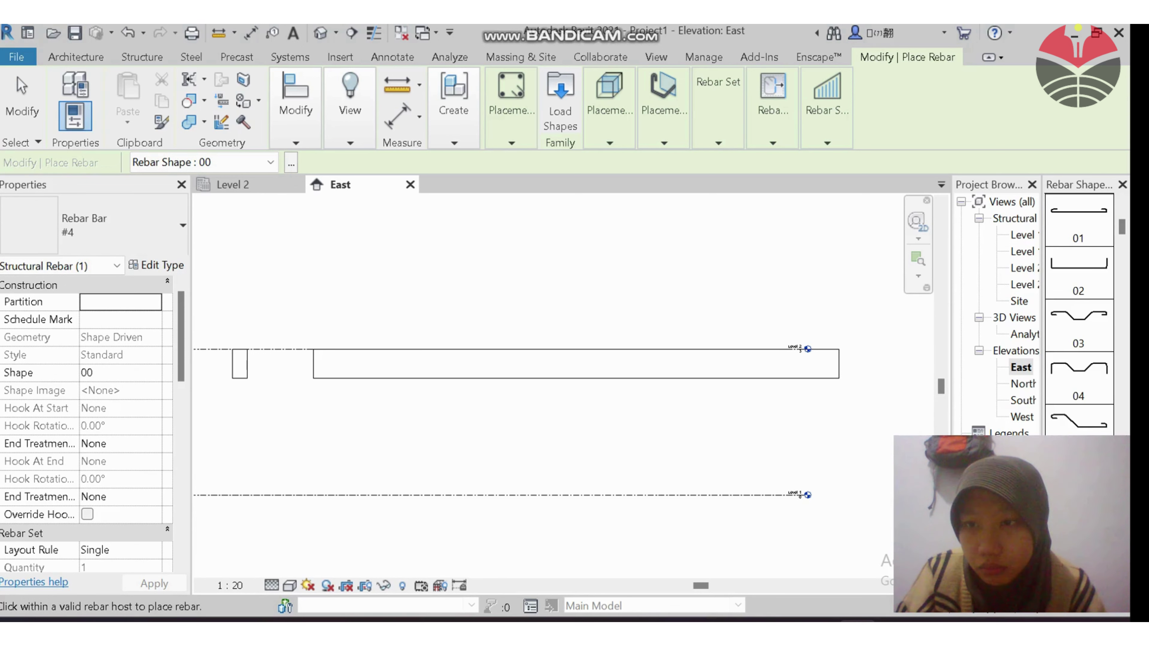
pyautogui.scroll(-1, 1078, 362)
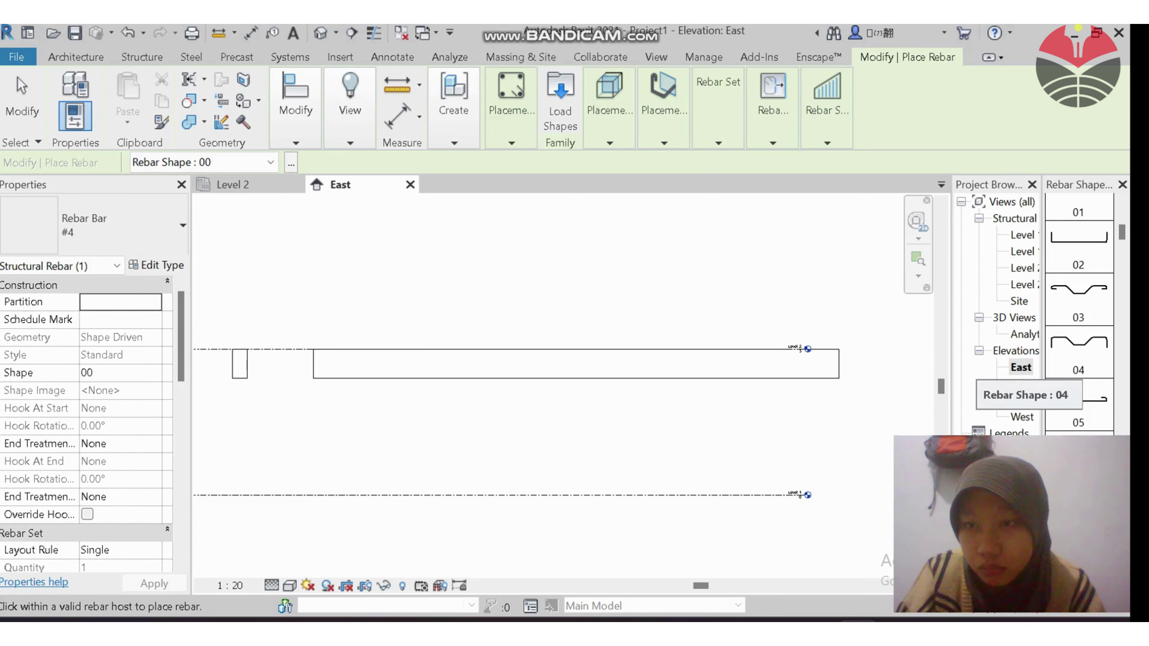
pyautogui.scroll(-3, 1079, 362)
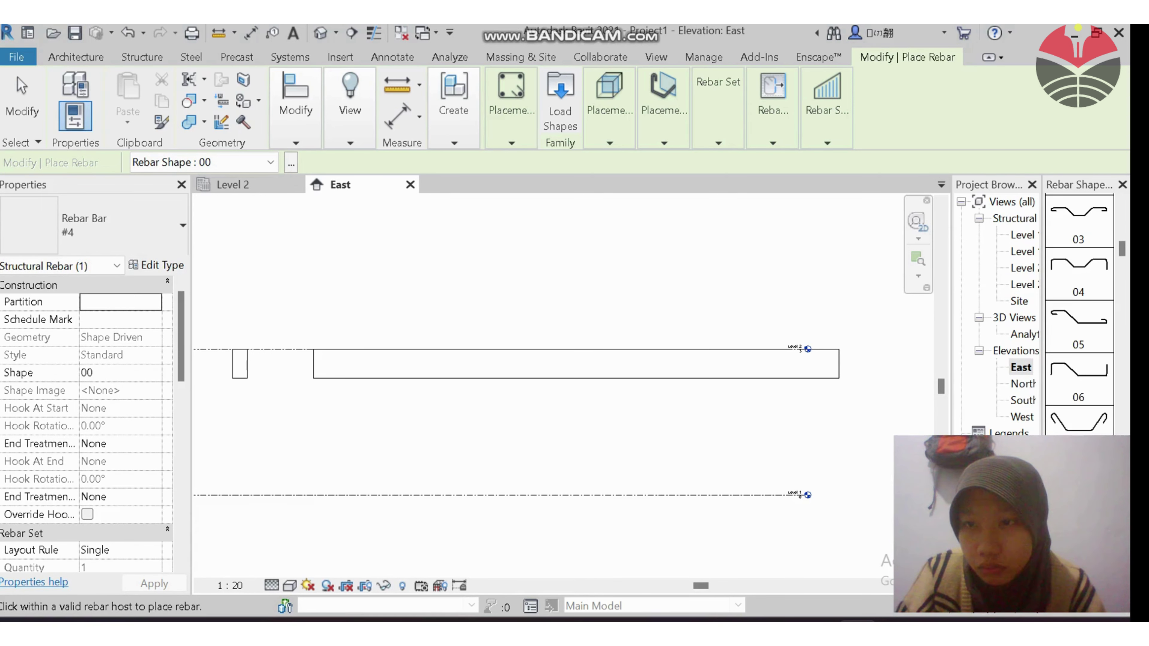
pyautogui.scroll(-3, 1078, 389)
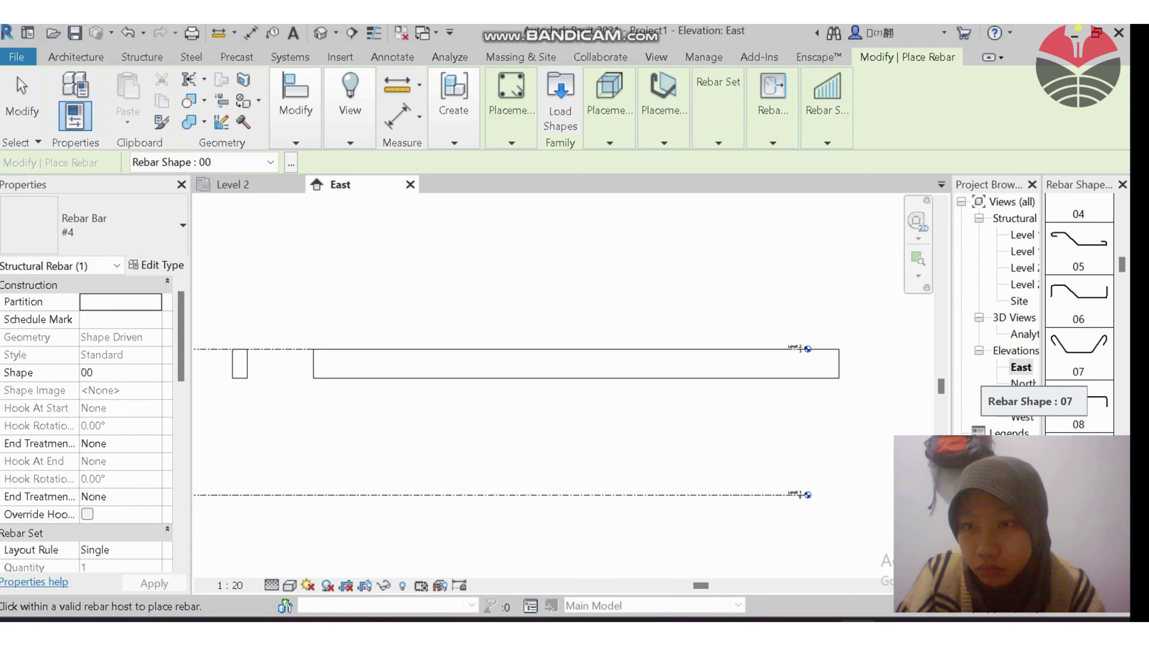
pyautogui.scroll(-5, 1078, 389)
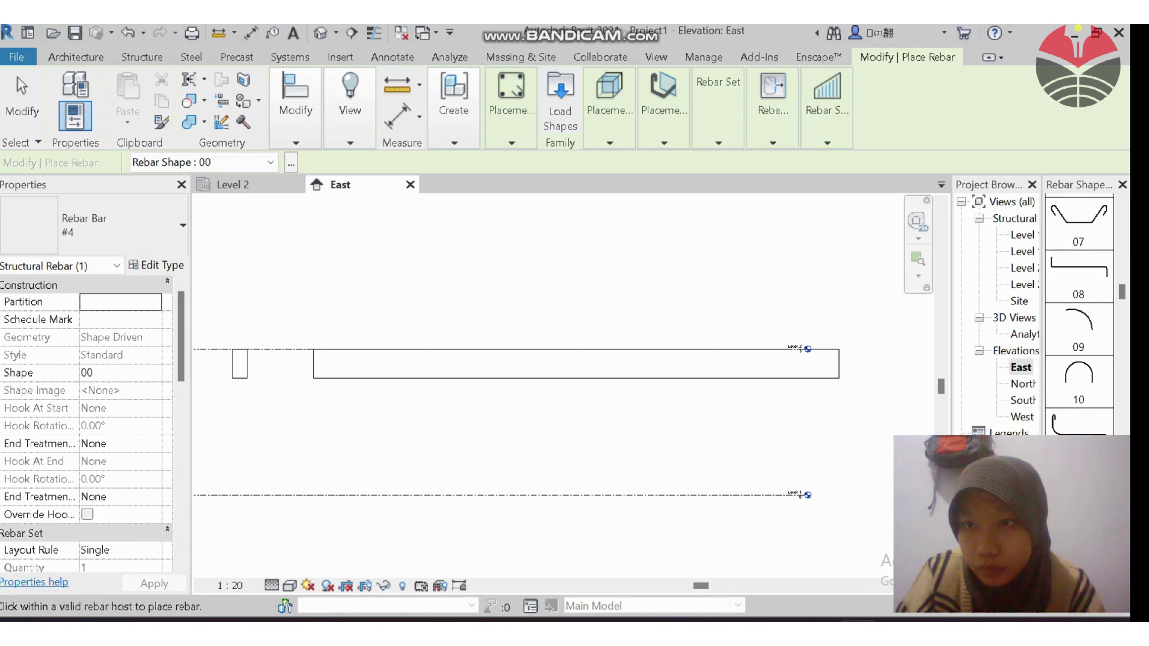
pyautogui.scroll(2, 1079, 389)
pyautogui.scroll(2, 1079, 389)
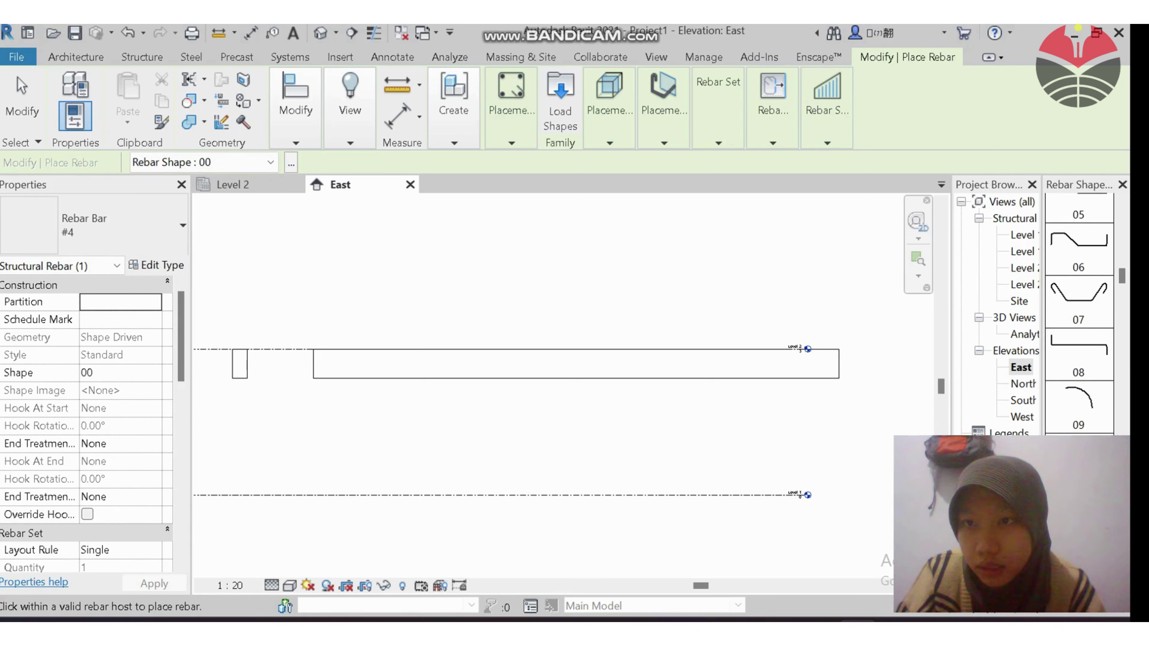
pyautogui.click(1078, 248)
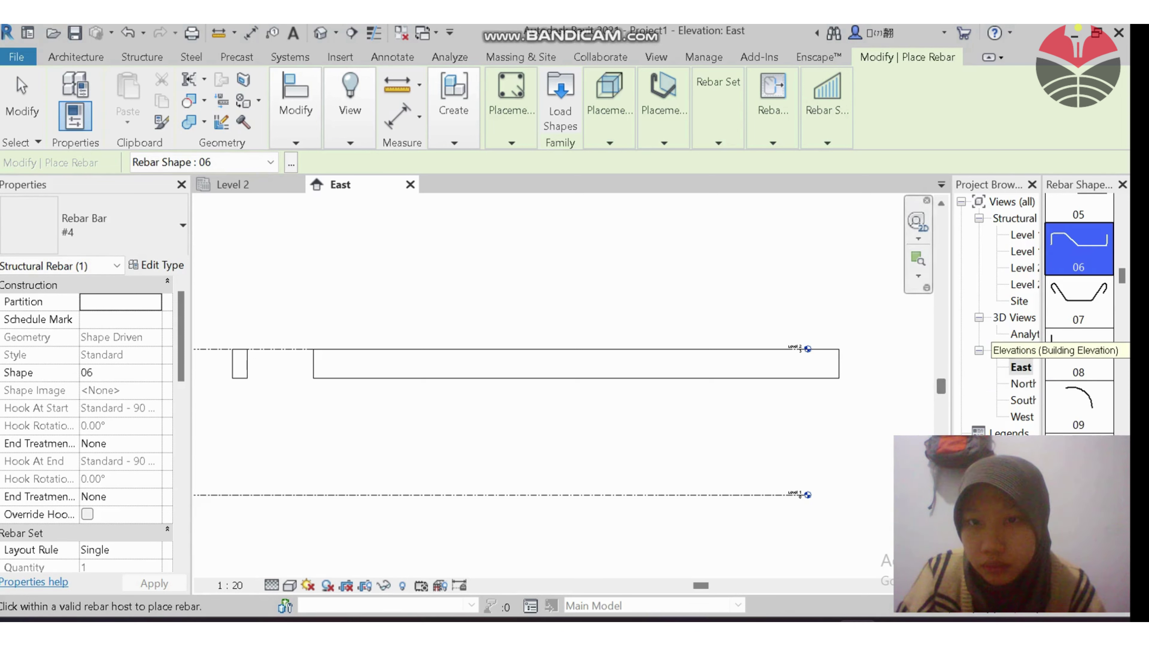
# Try Near Cover Reference as the rebar placement plane, and return it to Current Work Plane
pyautogui.scroll(2, 445, 372)
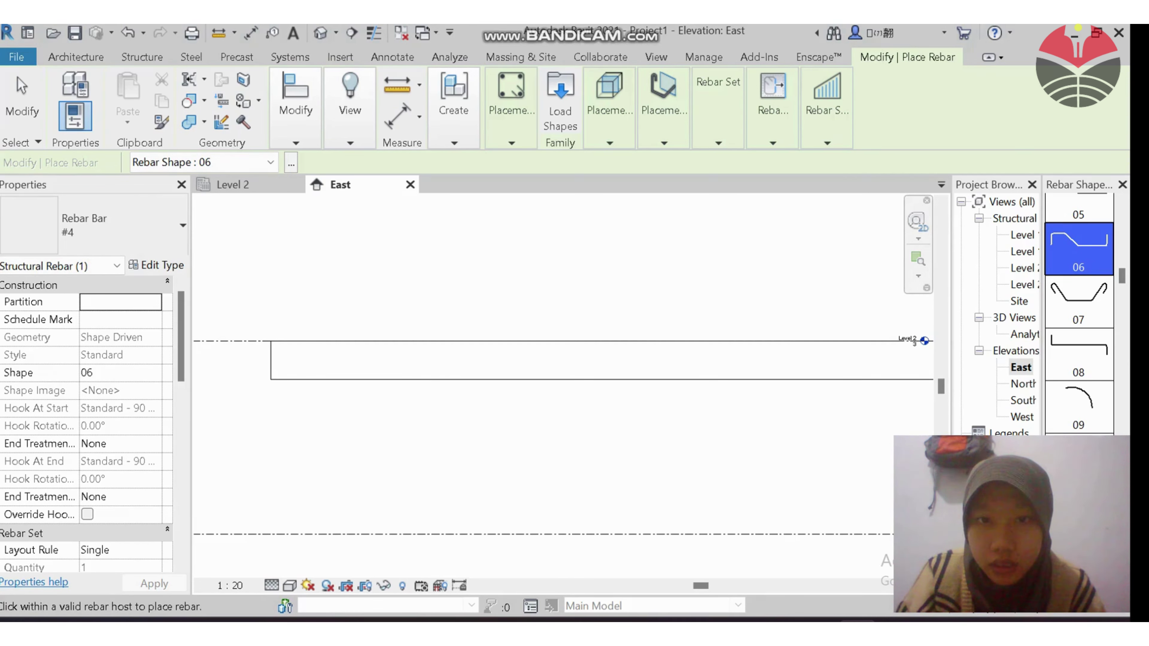
pyautogui.scroll(-1, 567, 356)
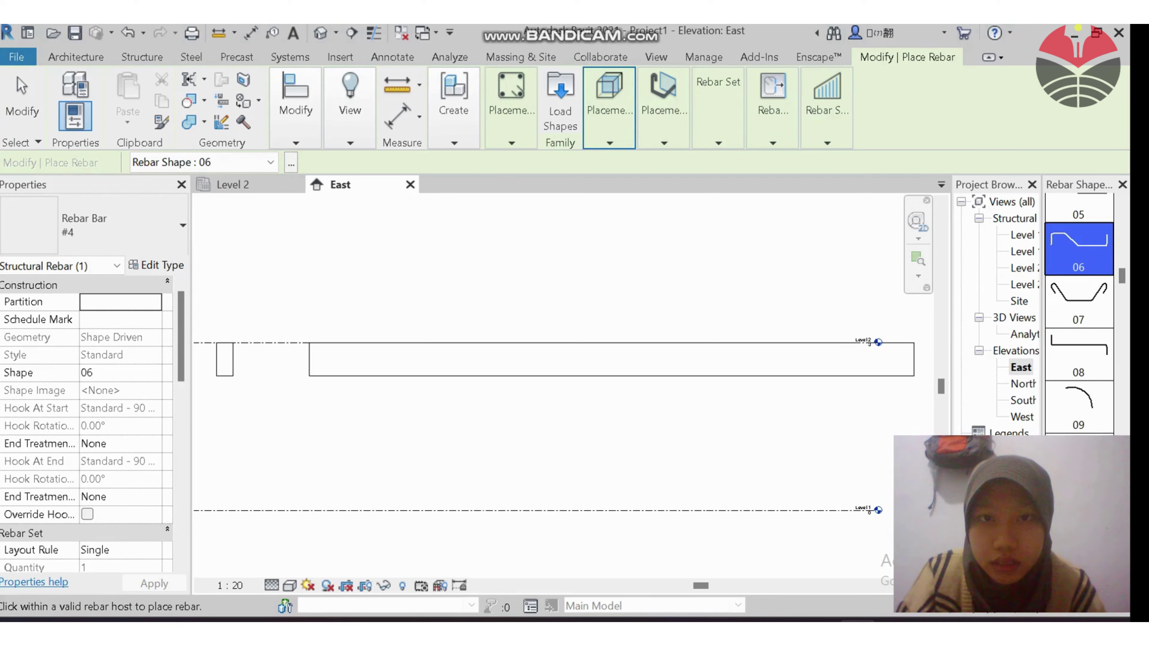
pyautogui.click(609, 135)
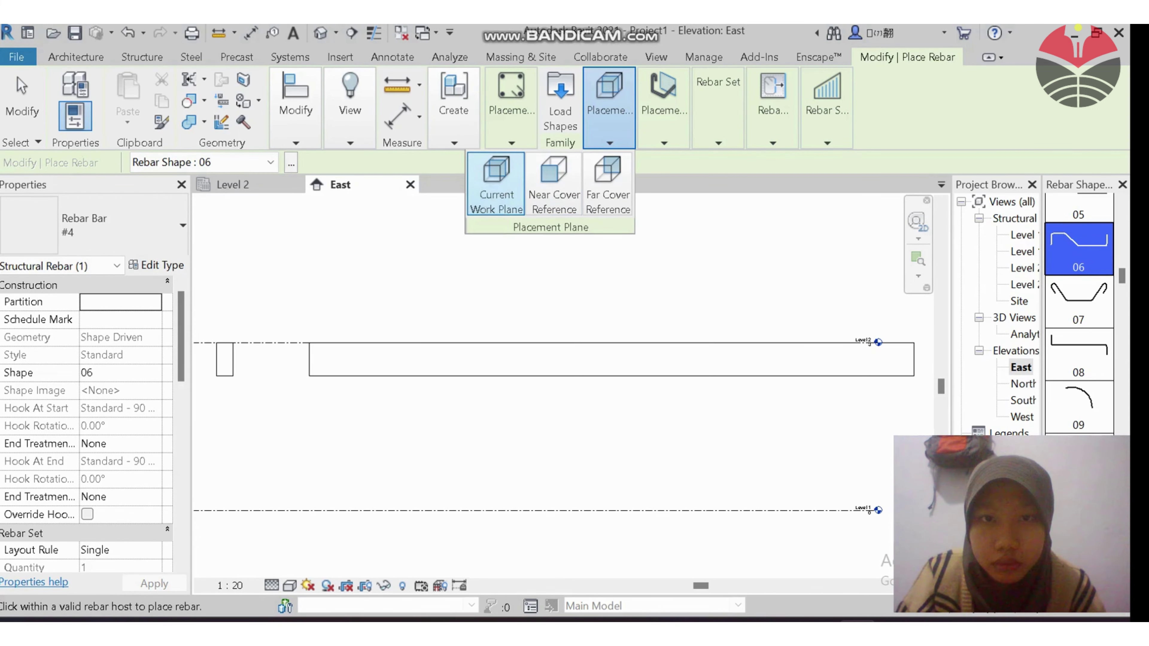
pyautogui.click(554, 184)
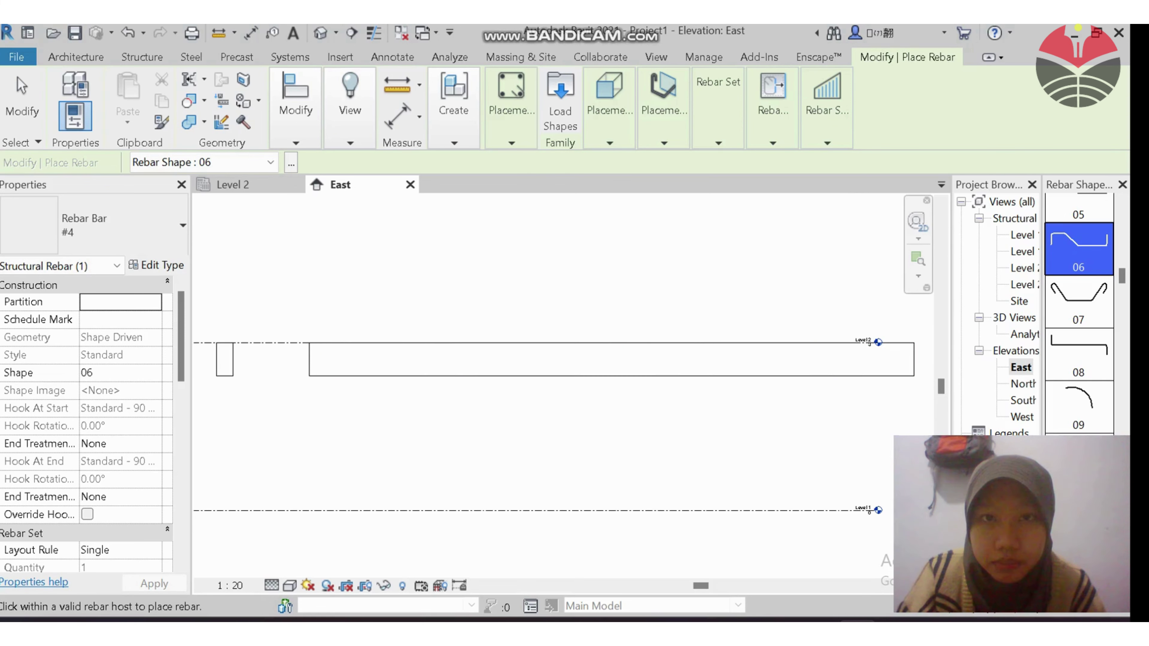
pyautogui.click(609, 136)
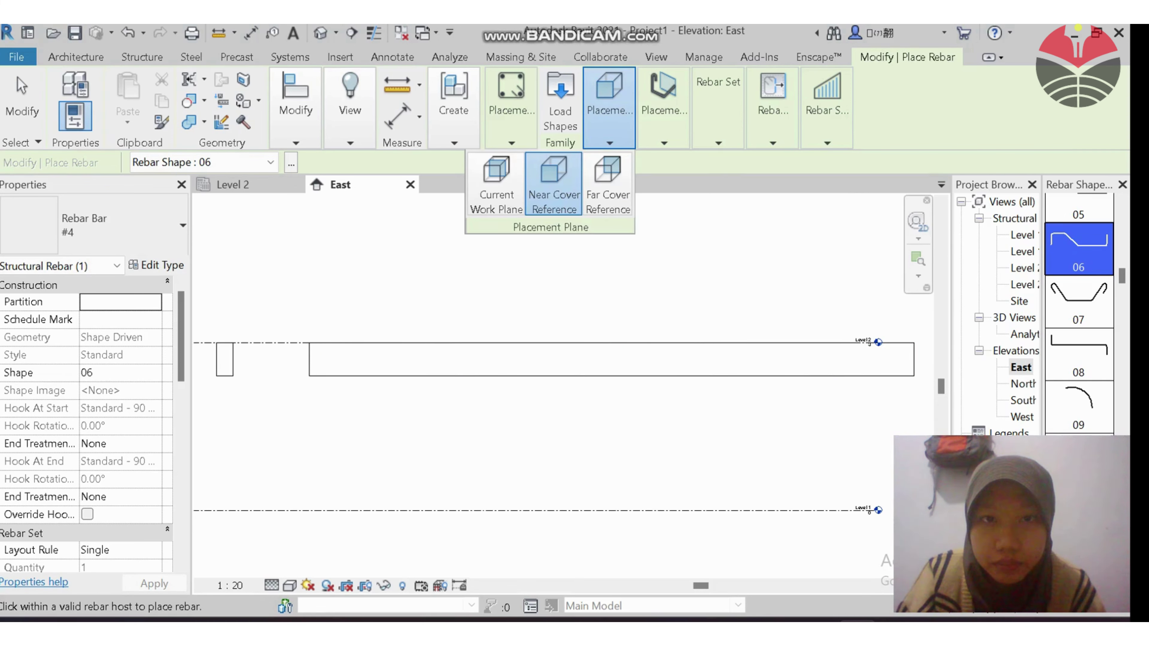
pyautogui.click(608, 186)
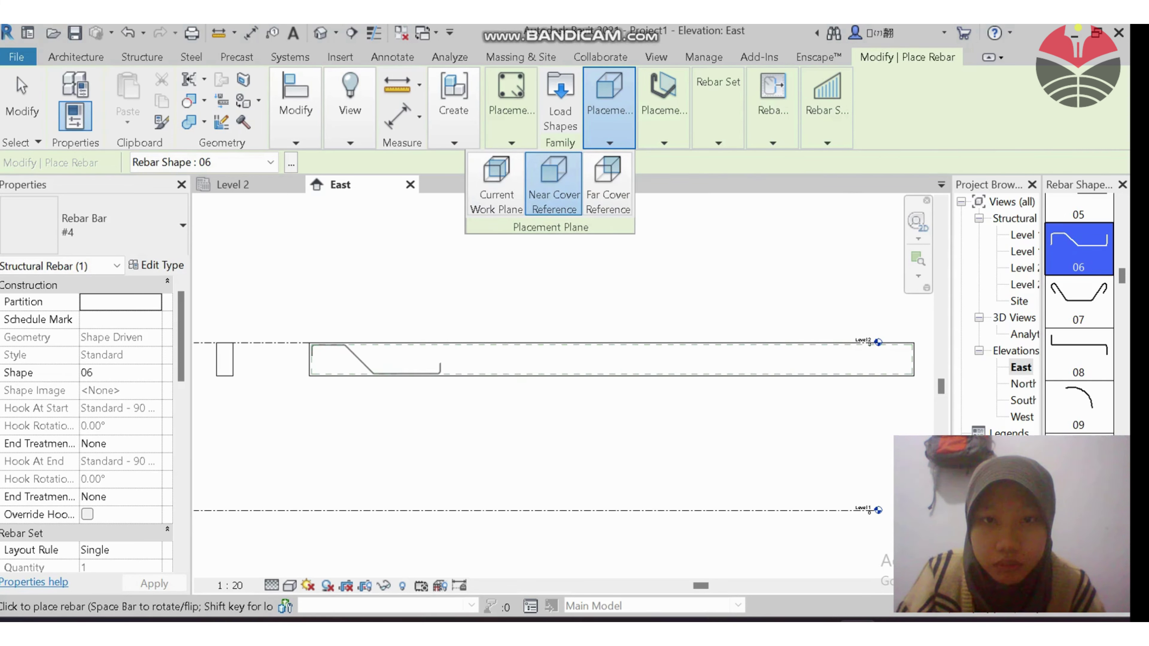
pyautogui.click(496, 185)
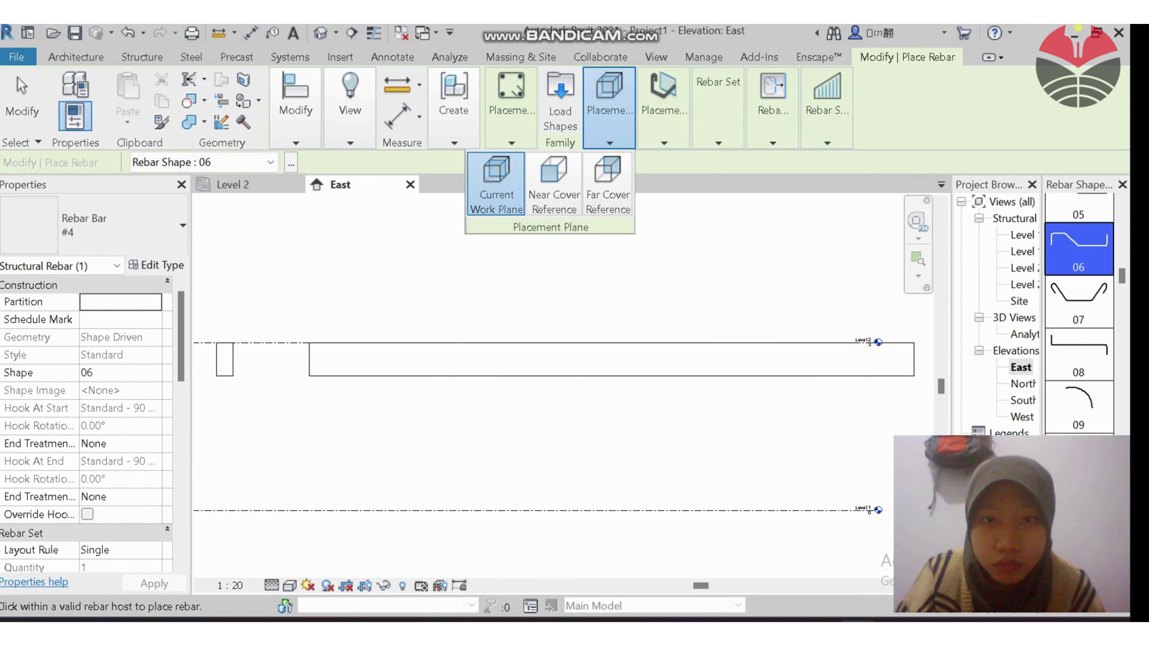
# Try the Parallel to Cover placement orientation for the rebar, and return it to Parallel to Work Plane
pyautogui.scroll(-1, 611, 371)
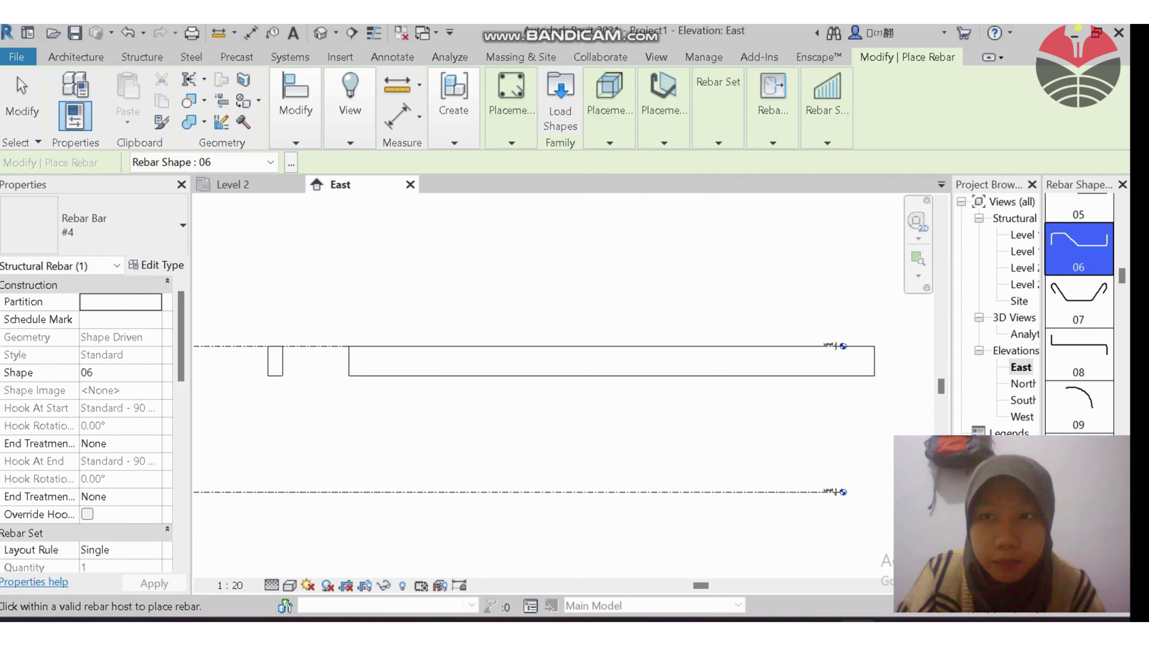
pyautogui.scroll(1, 693, 359)
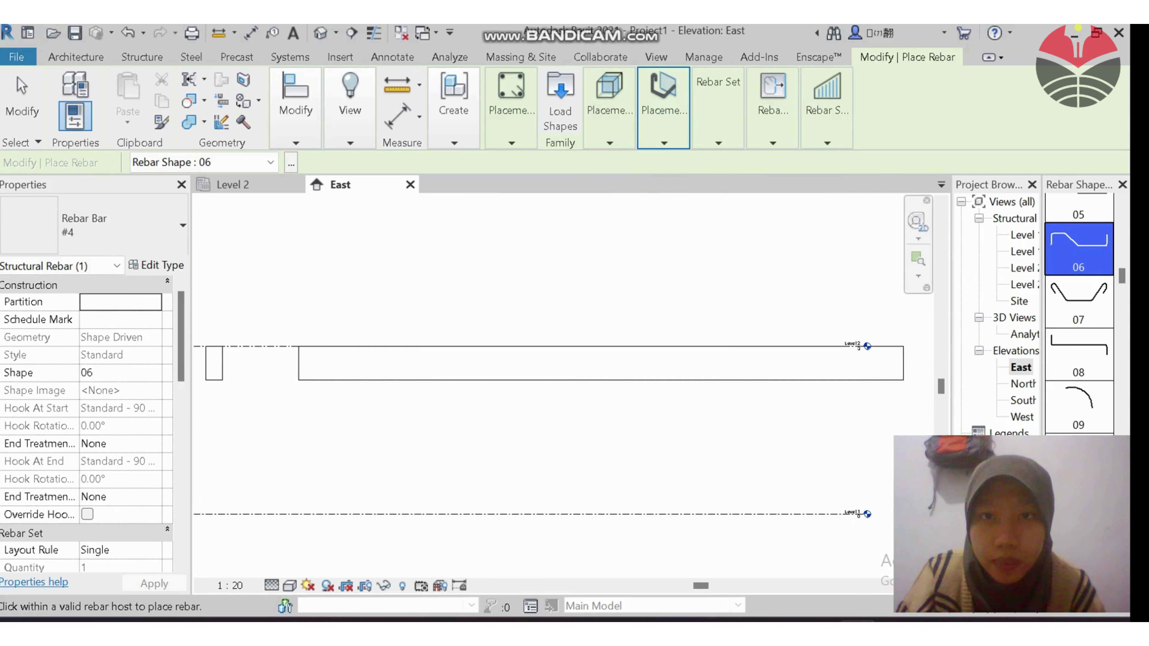
pyautogui.click(663, 135)
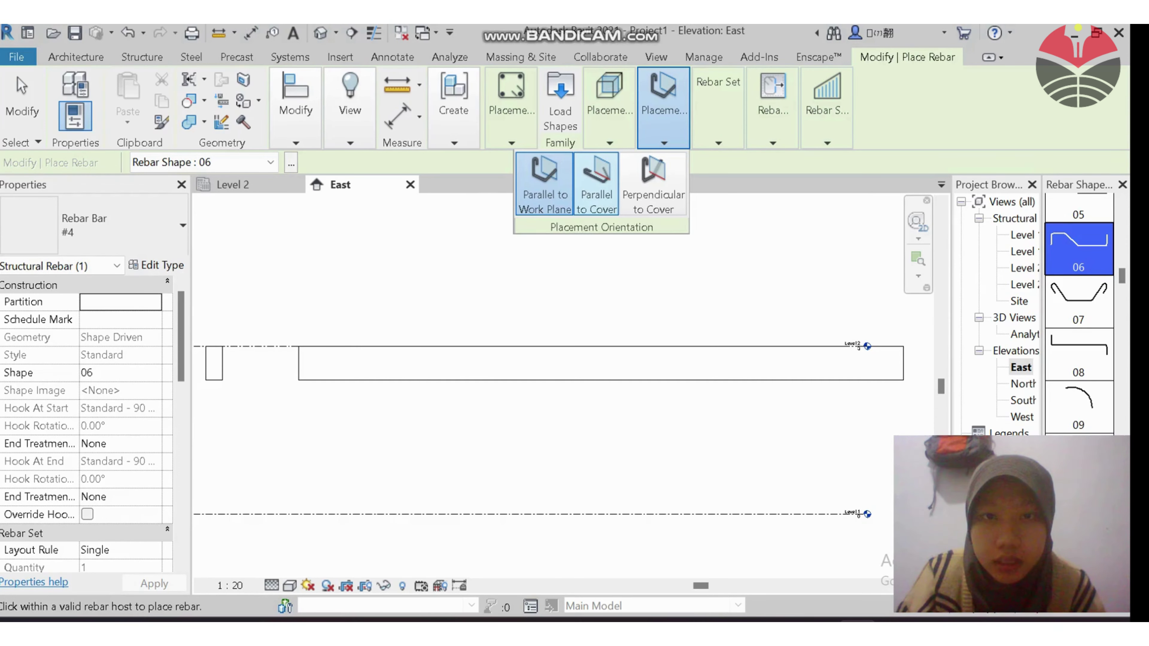
pyautogui.click(596, 183)
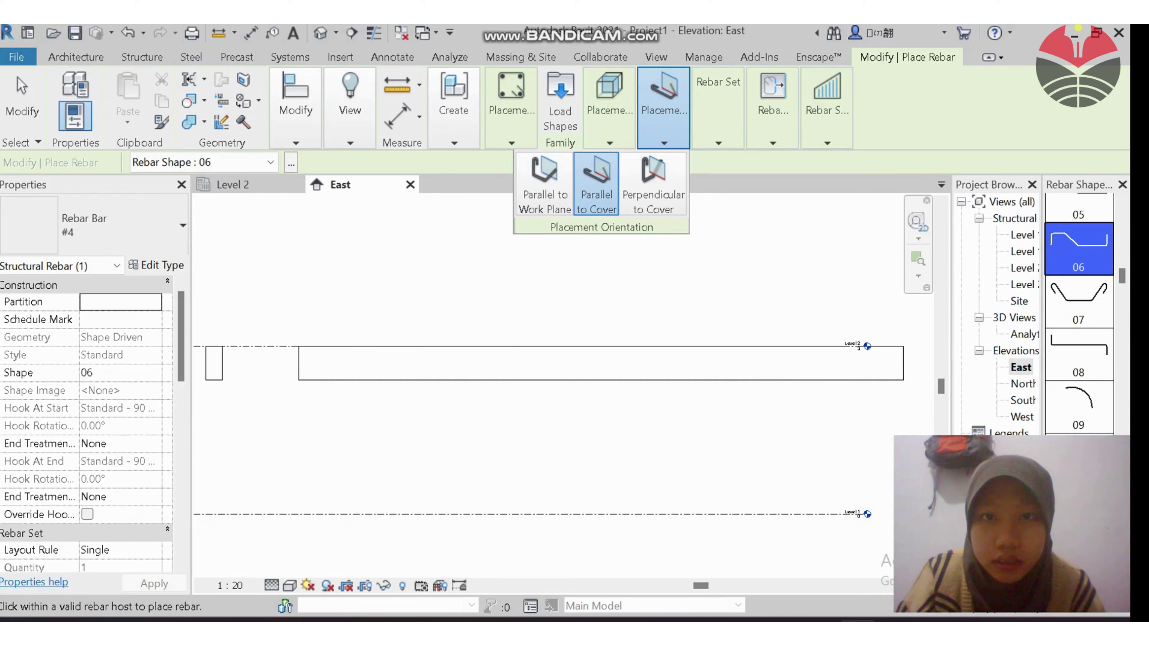
pyautogui.press('Escape')
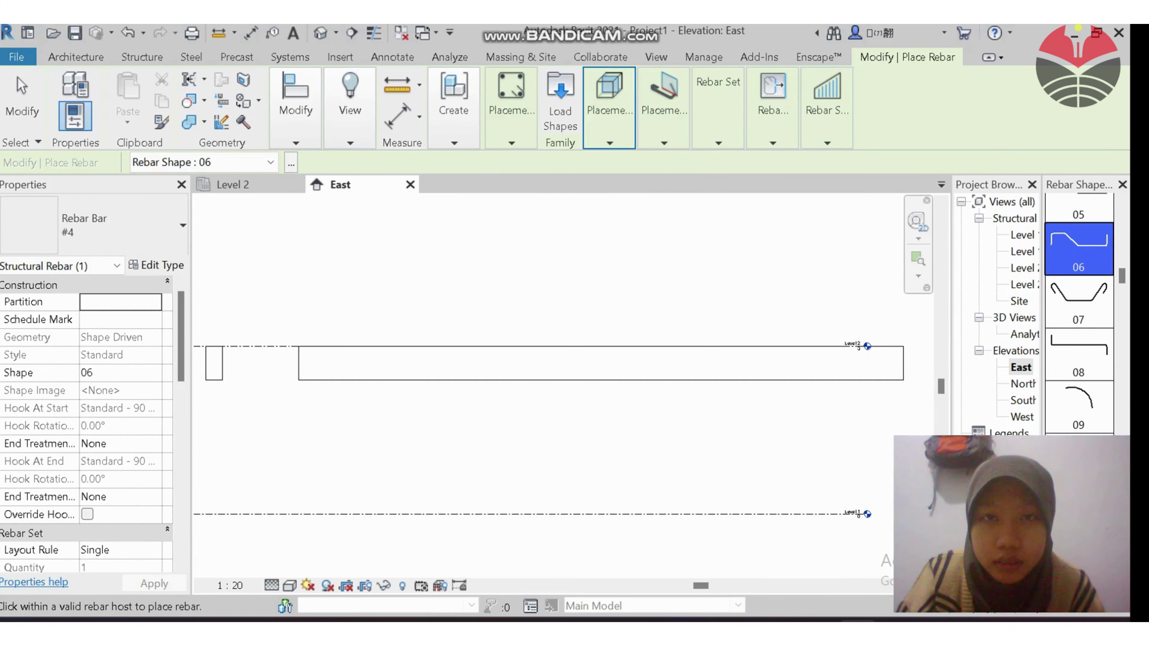
pyautogui.click(609, 142)
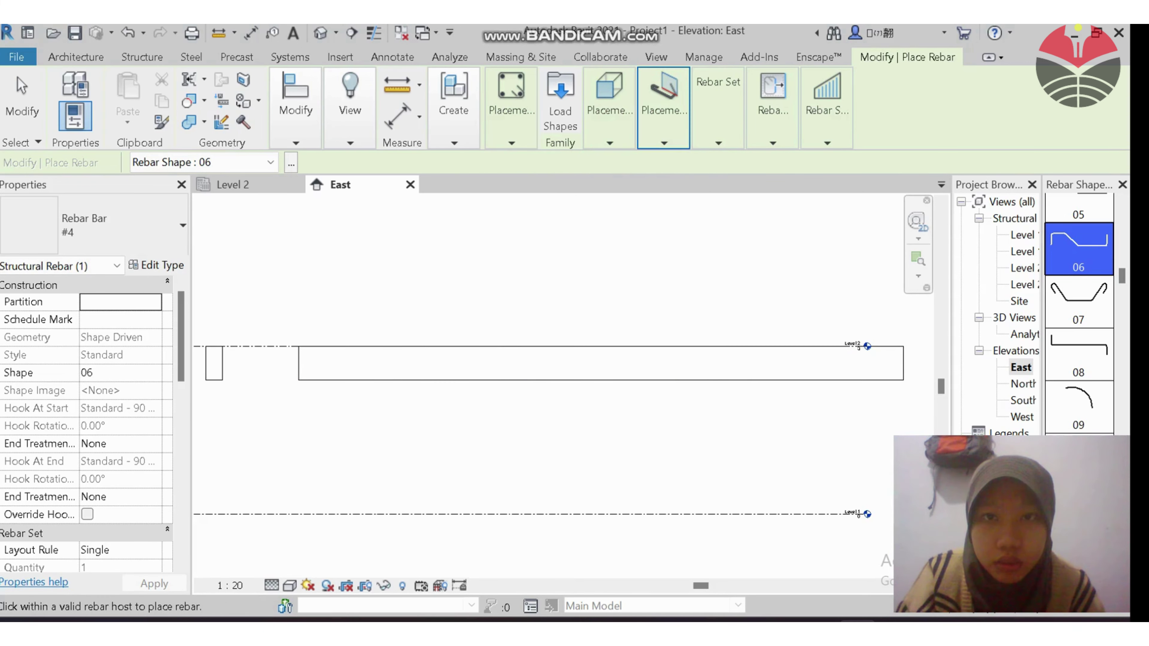
pyautogui.click(664, 118)
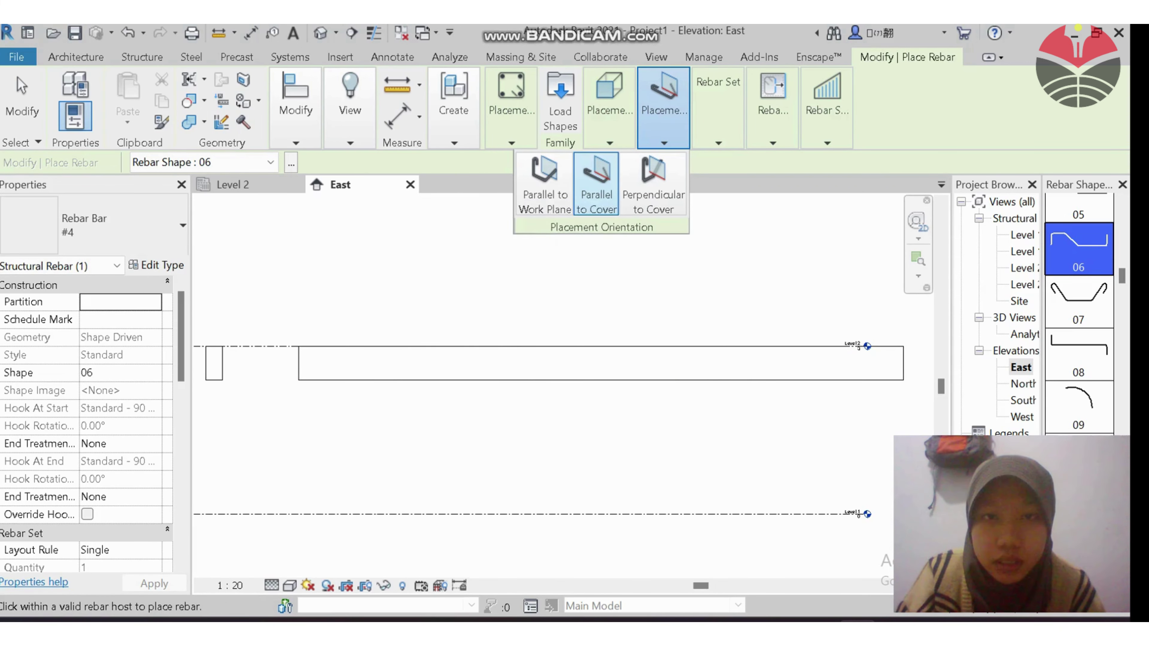
pyautogui.click(545, 183)
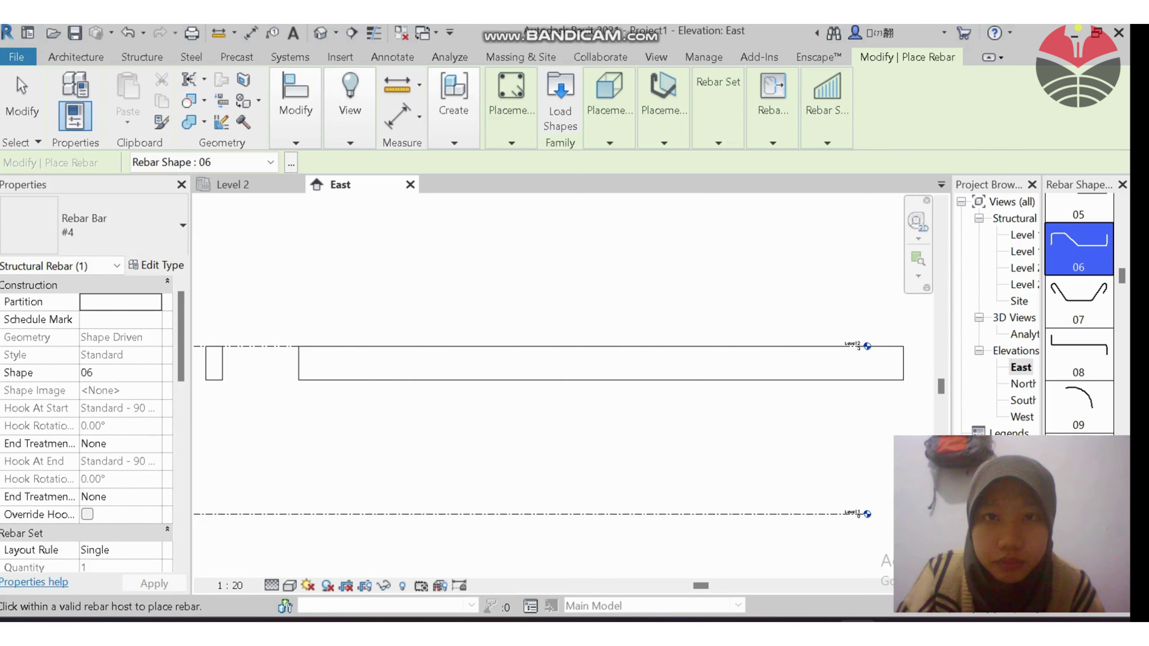
# Place a shape 06 #4 rebar inside the left end of the long beam in the East elevation and finish rebar placement
pyautogui.click(609, 135)
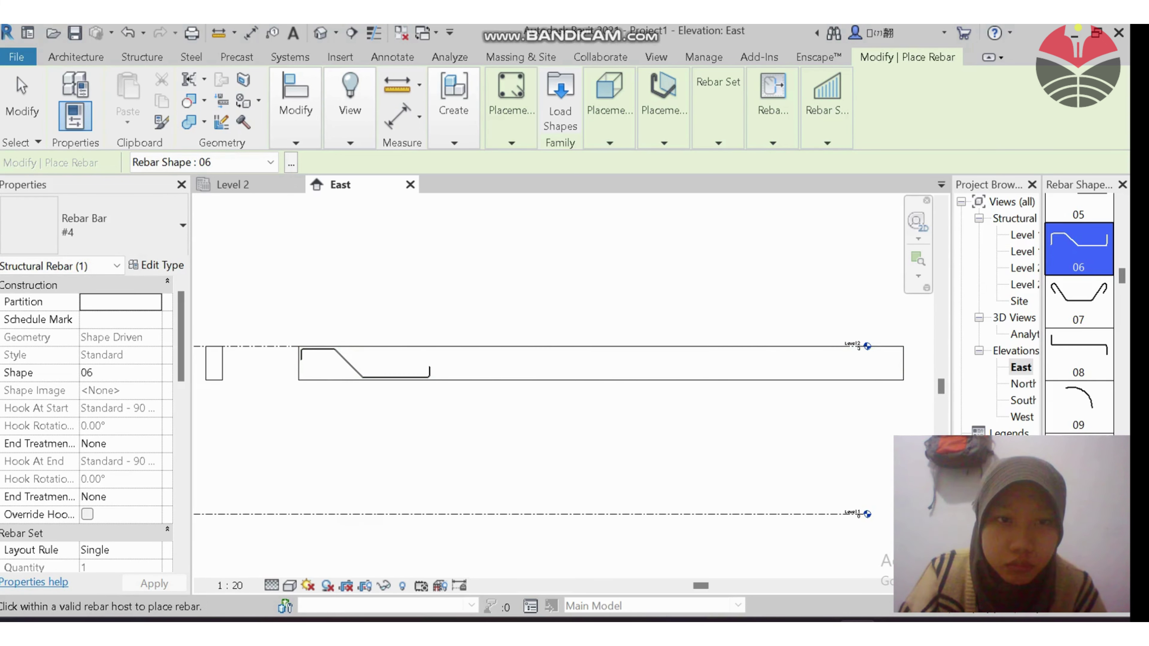
pyautogui.scroll(2, 299, 410)
pyautogui.press('Escape')
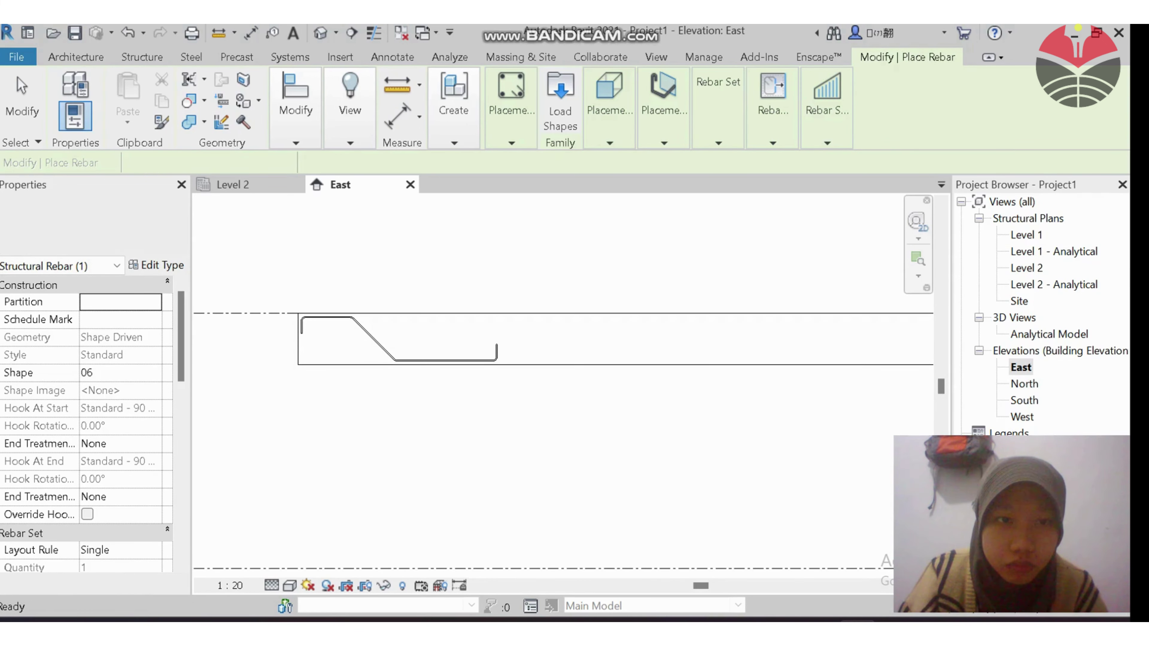
pyautogui.scroll(2, 267, 296)
pyautogui.scroll(3, 195, 353)
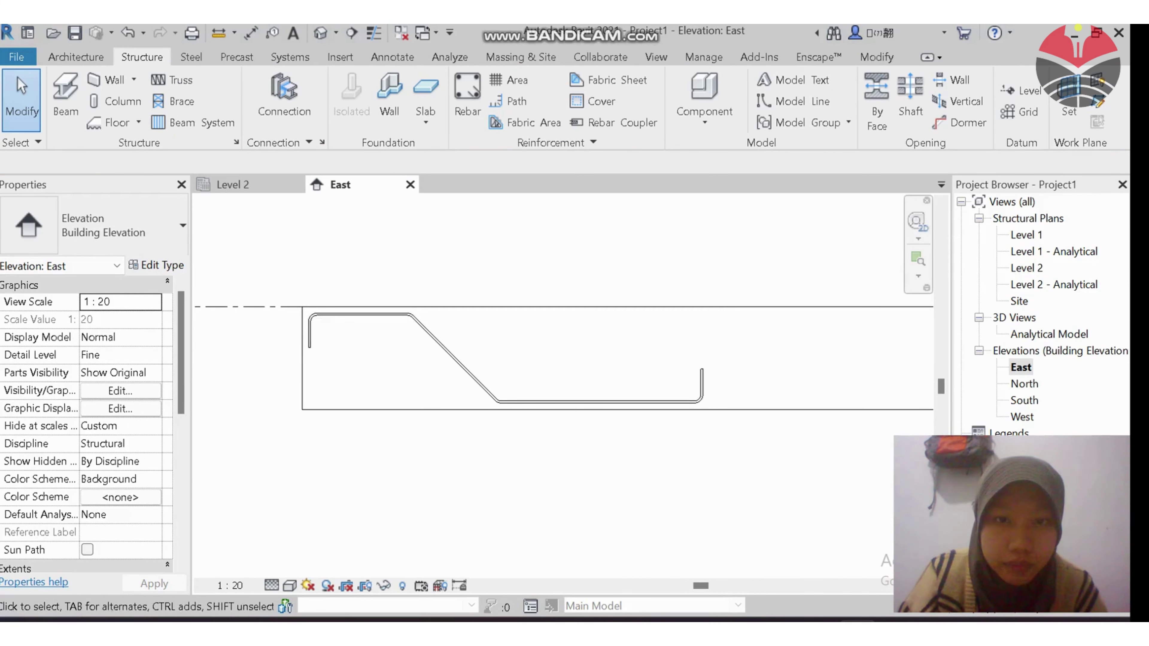
pyautogui.scroll(1, 579, 441)
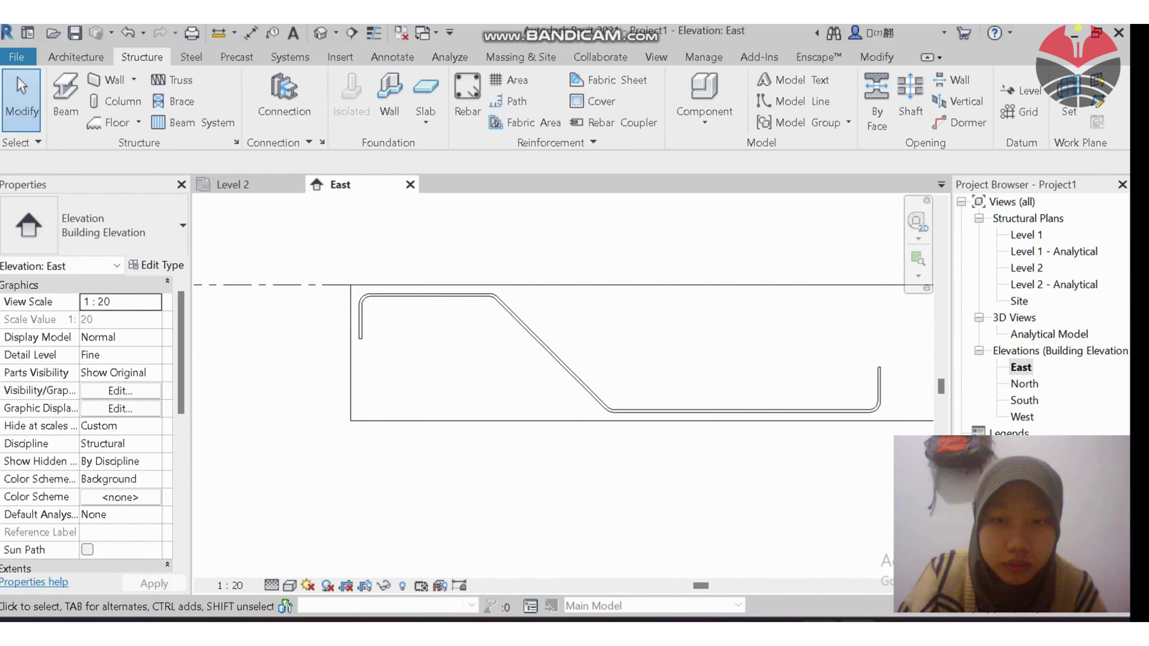
pyautogui.click(818, 621)
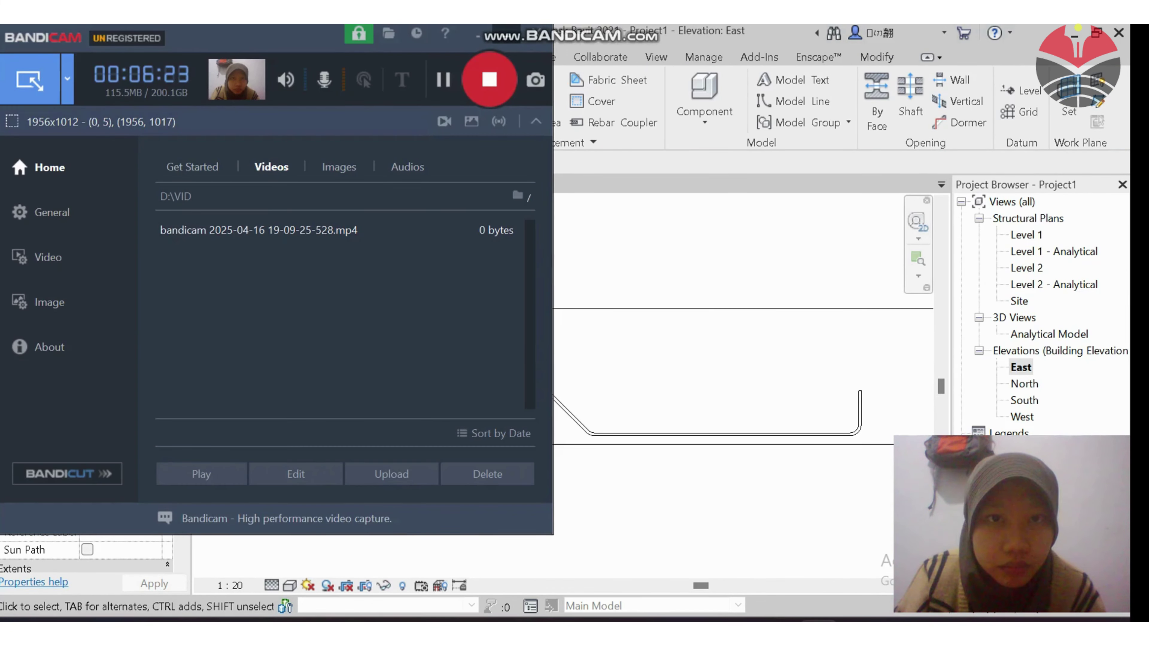
pyautogui.click(477, 35)
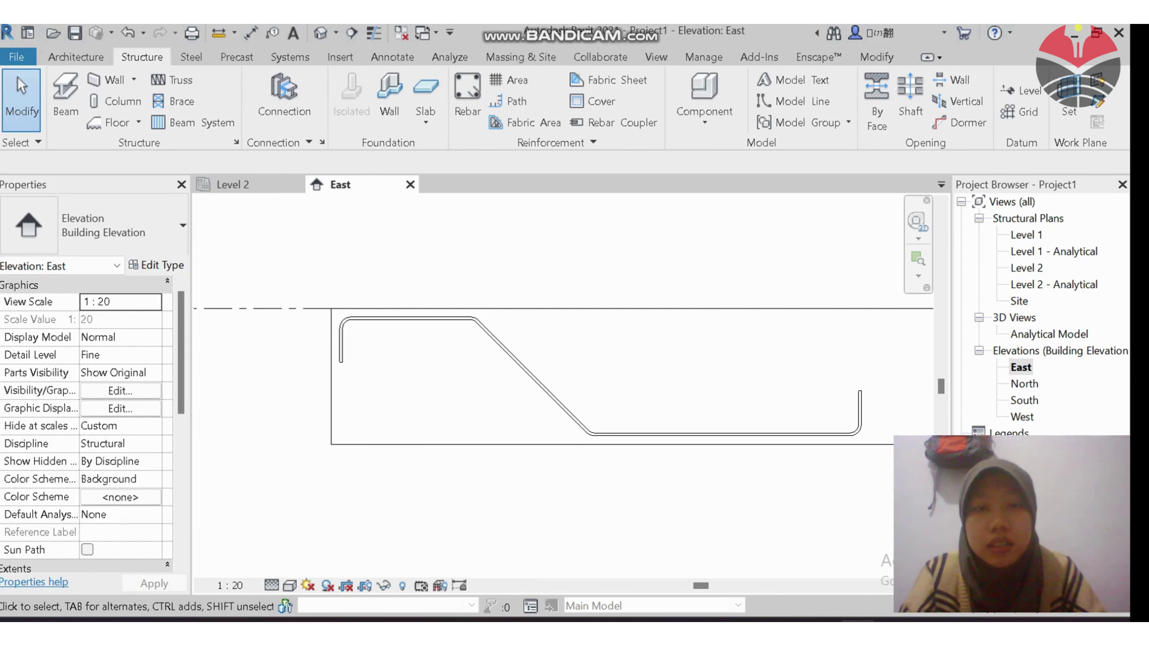
pyautogui.moveTo(565, 416); pyautogui.dragTo(548, 382, button='middle')
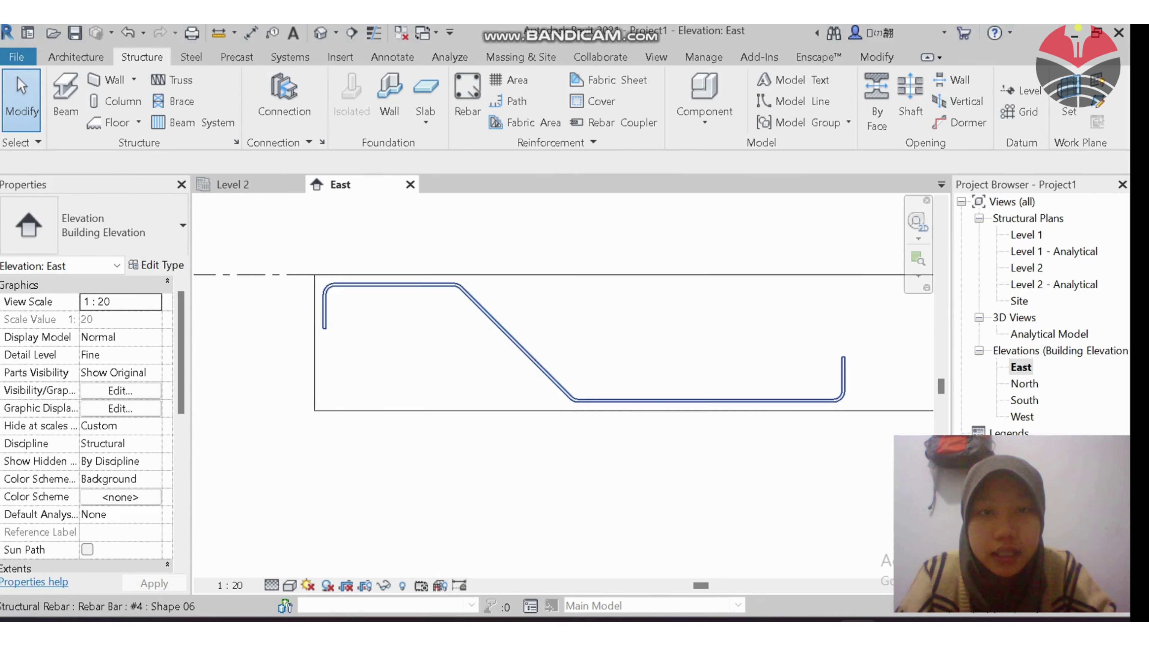
pyautogui.moveTo(608, 337); pyautogui.dragTo(623, 362, button='middle')
pyautogui.scroll(1, 622, 361)
pyautogui.scroll(-3, 875, 384)
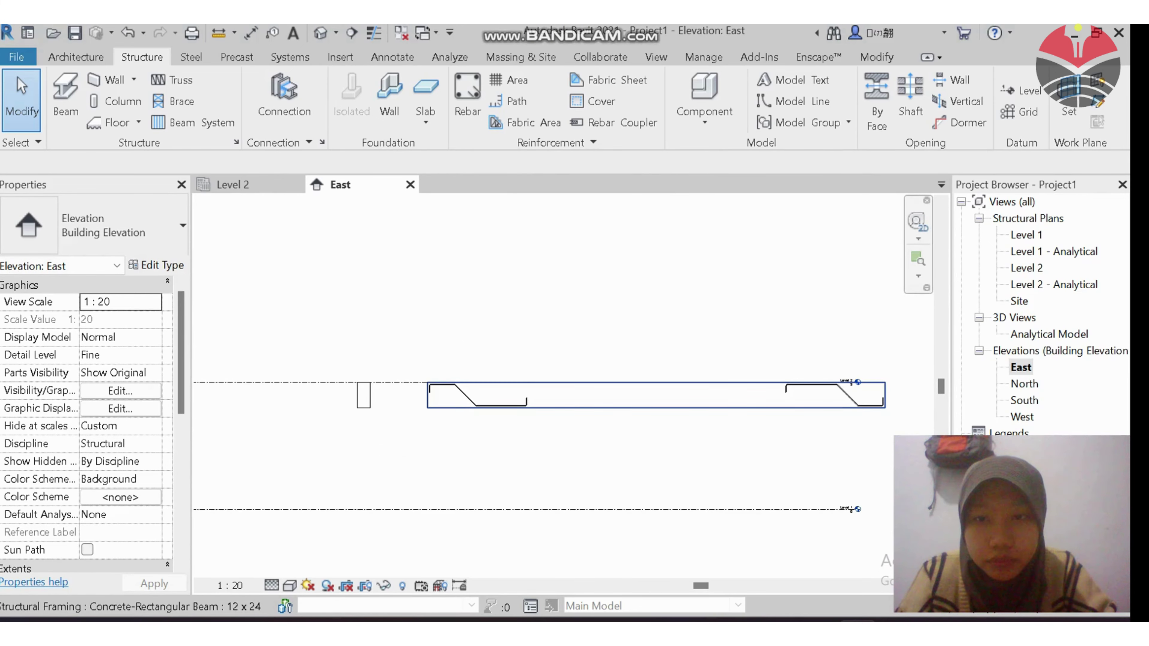
pyautogui.scroll(1, 784, 388)
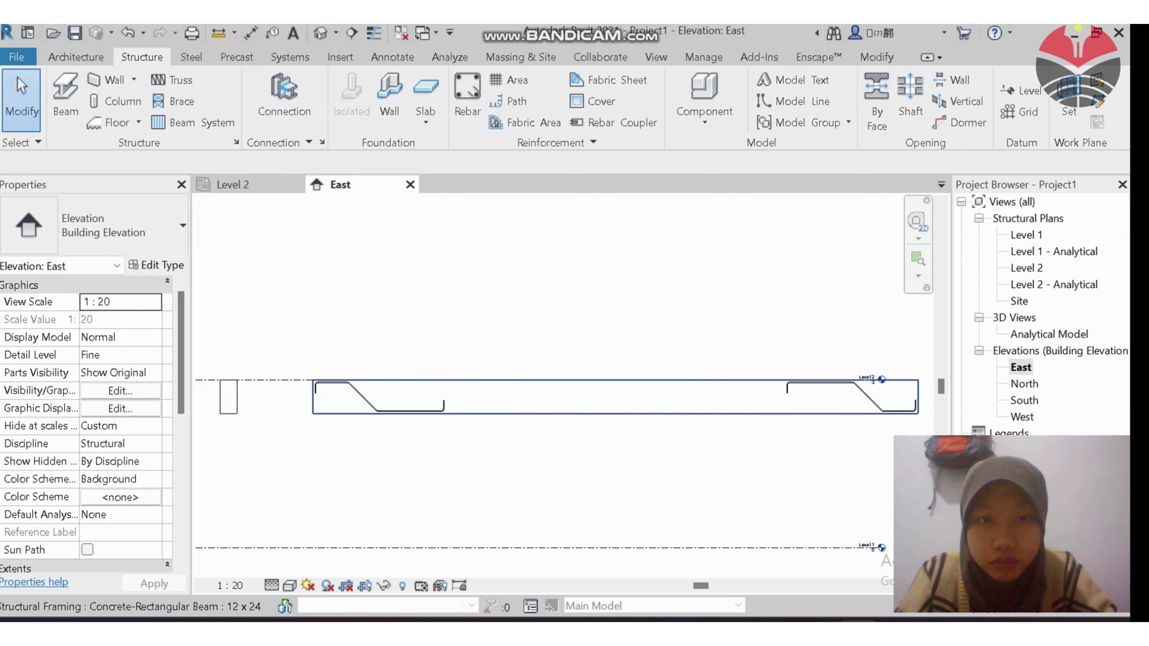
pyautogui.scroll(-2, 424, 421)
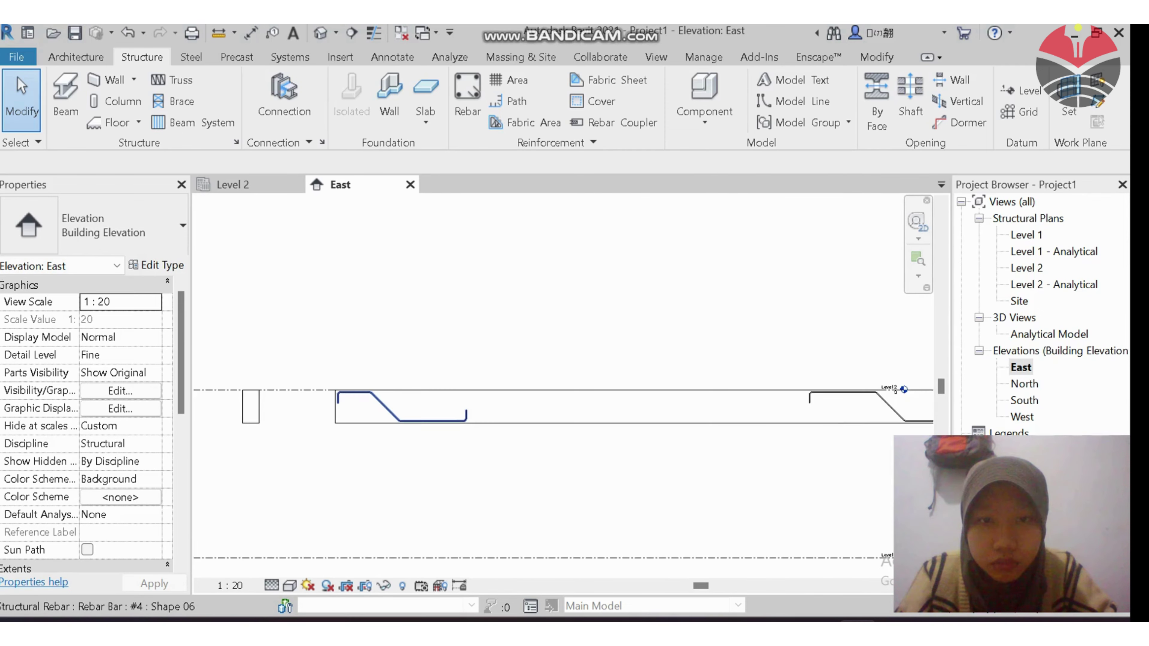
# Examine the placed shape 06 rebars at both ends of the long beam in the East elevation
pyautogui.scroll(2, 641, 403)
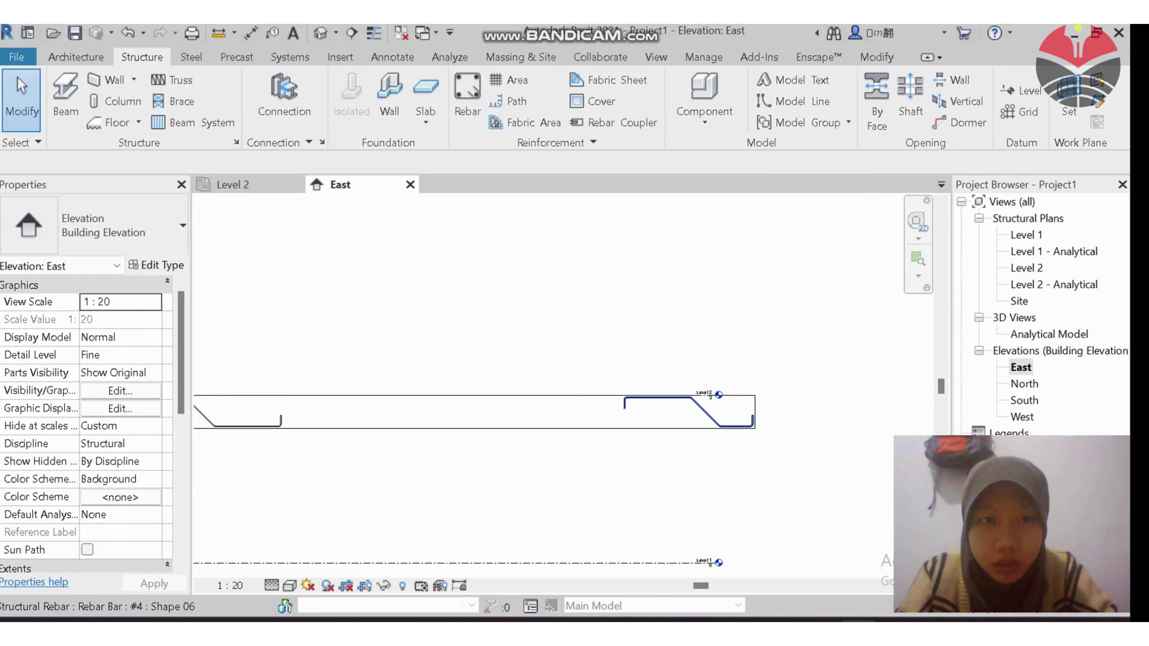
pyautogui.scroll(-2, 800, 360)
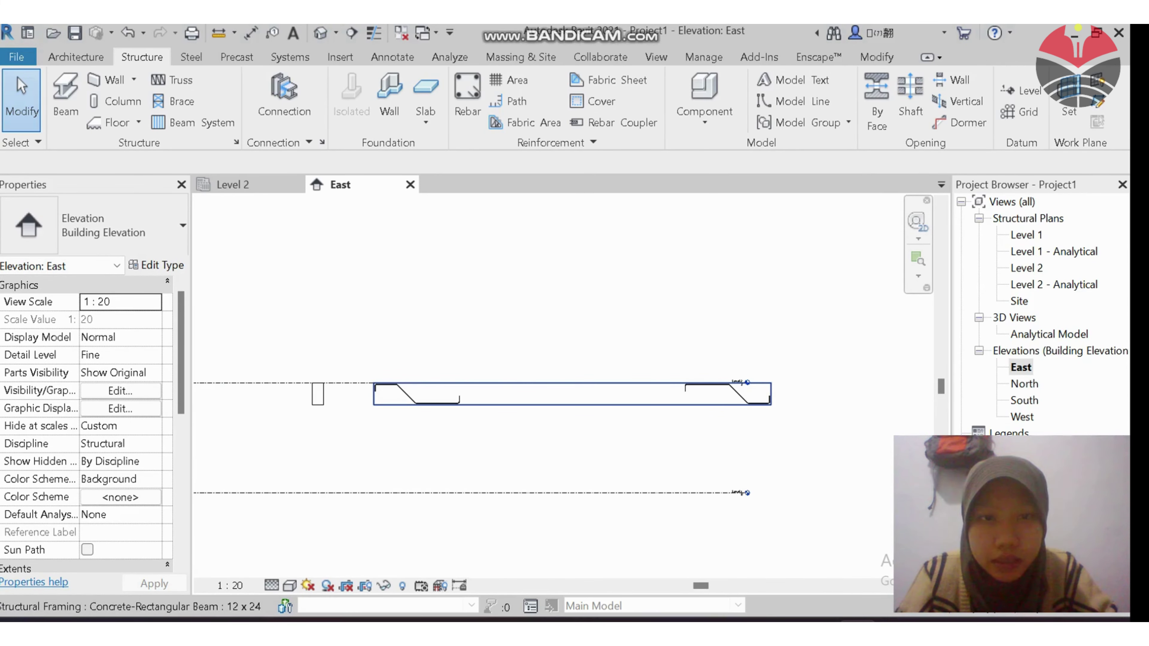
pyautogui.scroll(4, 382, 394)
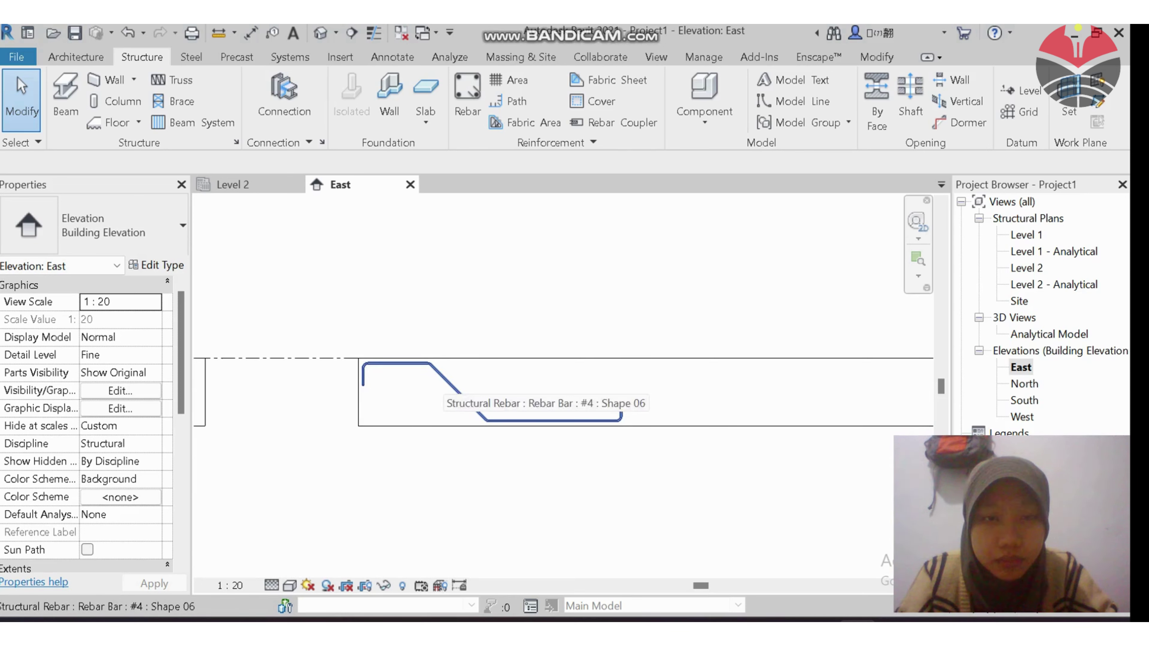
pyautogui.click(394, 362)
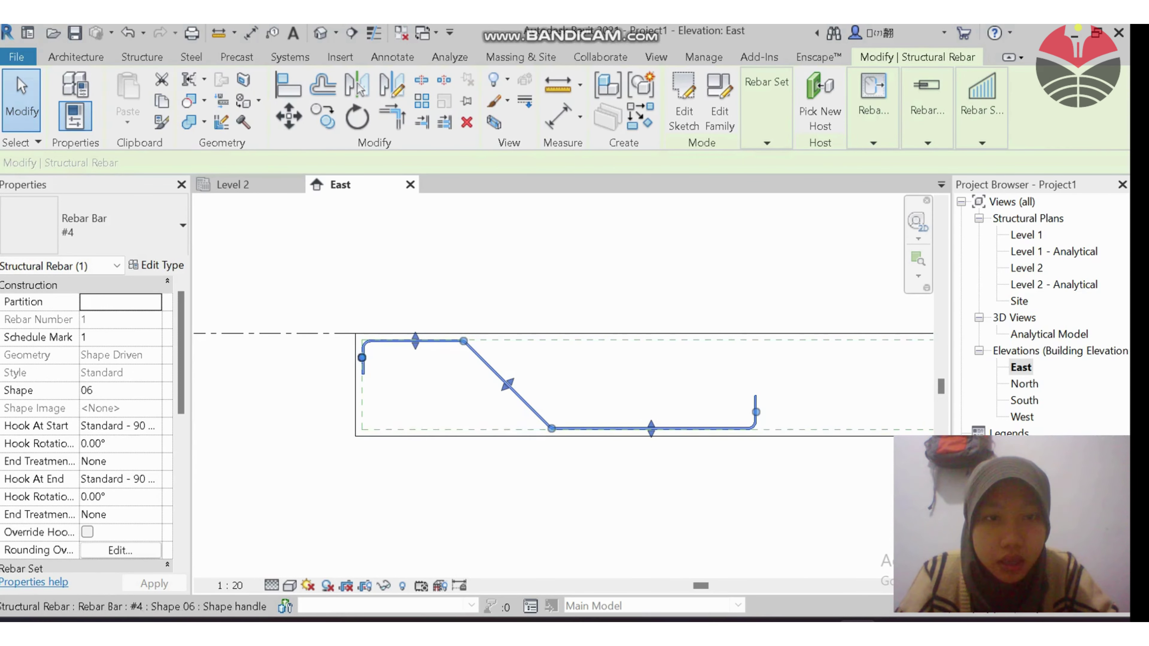
pyautogui.press('Escape')
pyautogui.scroll(3, 400, 348)
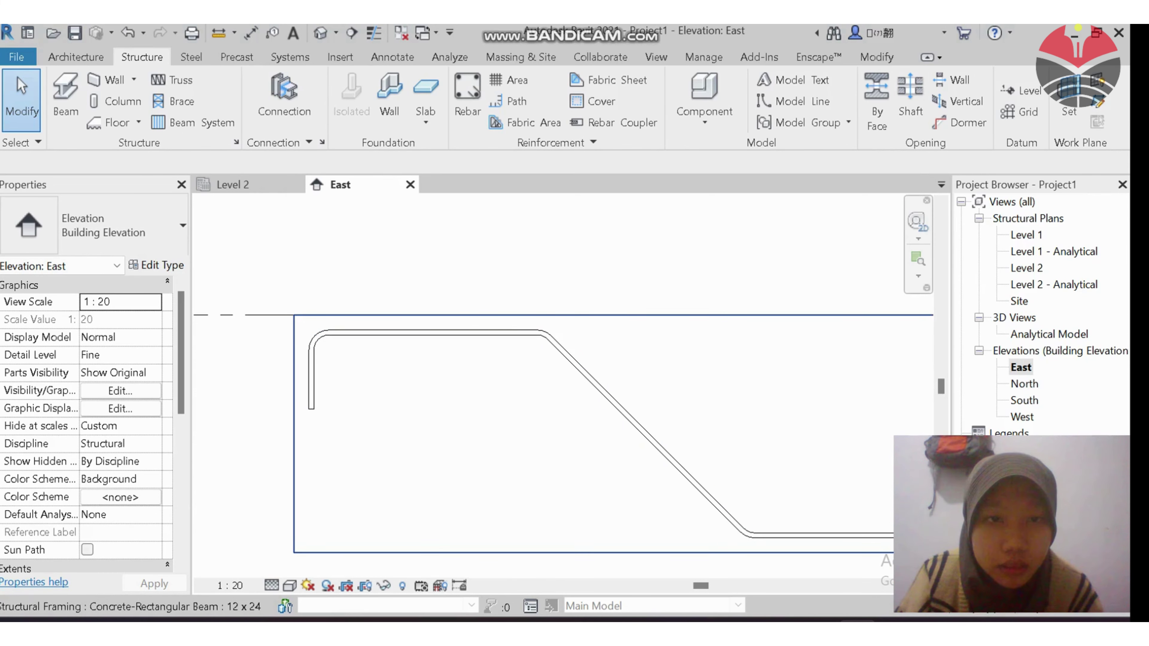
# Try Interior (slabs, walls, joists) - #3 to #11 as the top face rebar cover of the 12 x 24 beam
pyautogui.click(302, 315)
pyautogui.scroll(-1, 300, 296)
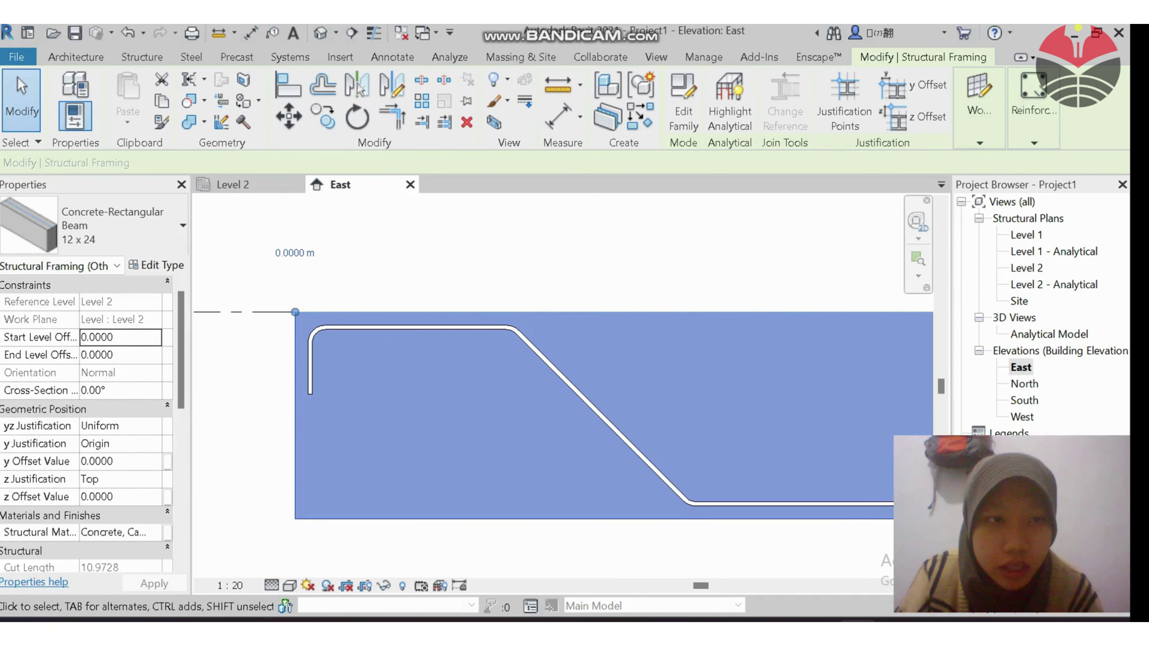
pyautogui.scroll(-3, 86, 407)
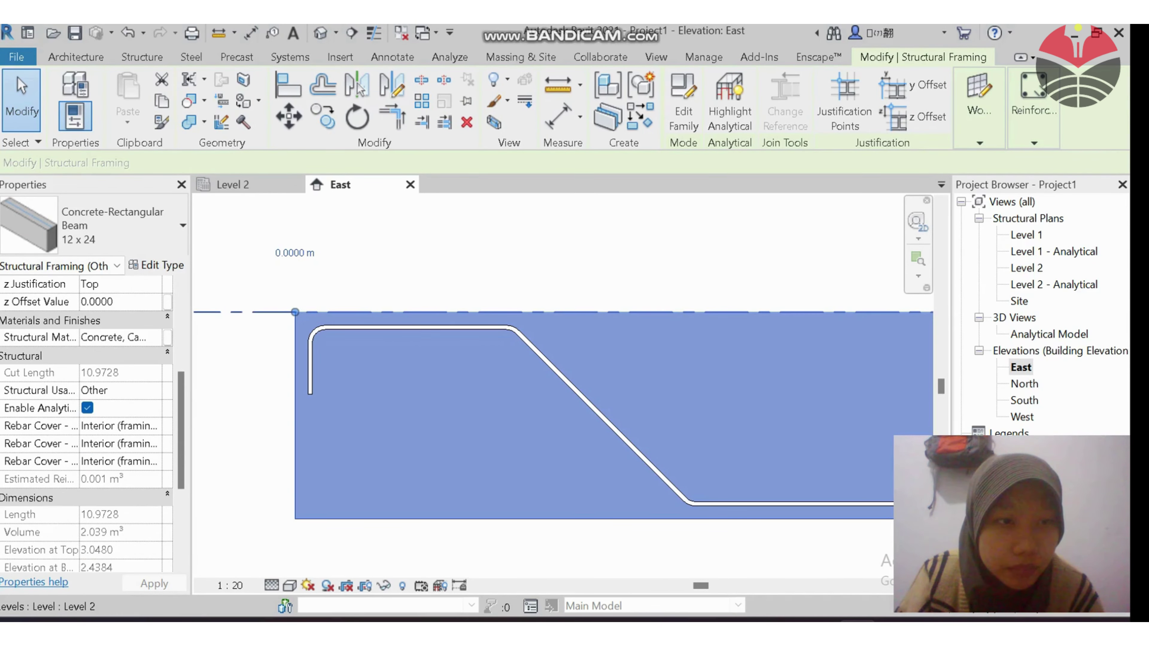
pyautogui.scroll(-1, 86, 425)
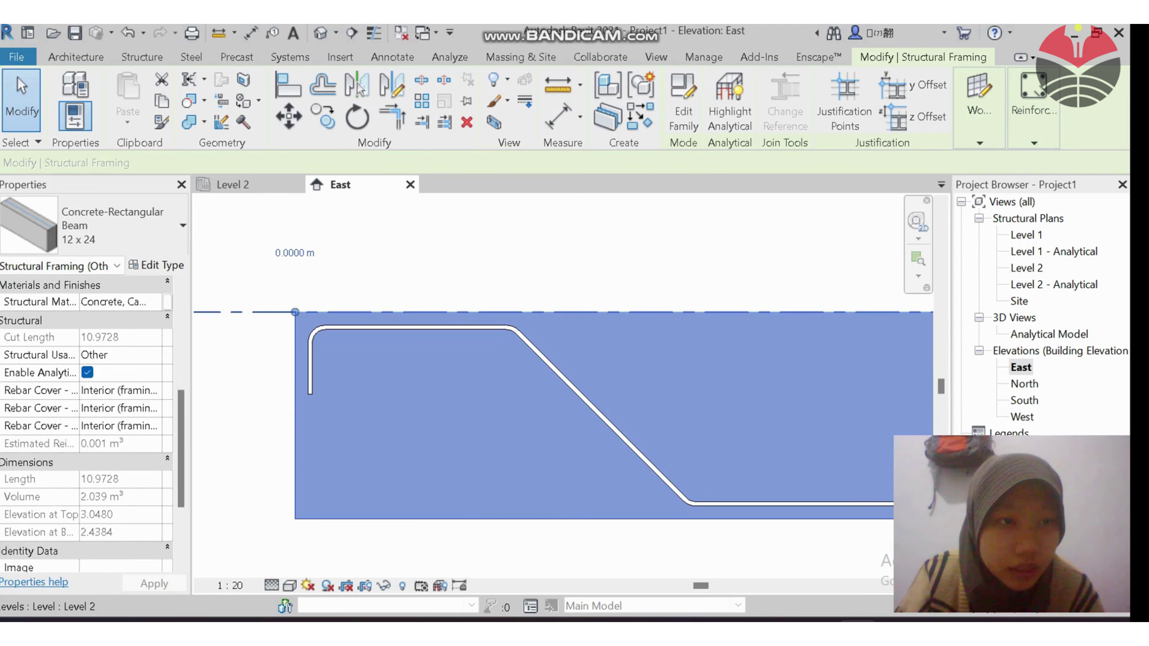
pyautogui.moveTo(79, 391); pyautogui.dragTo(100, 391)
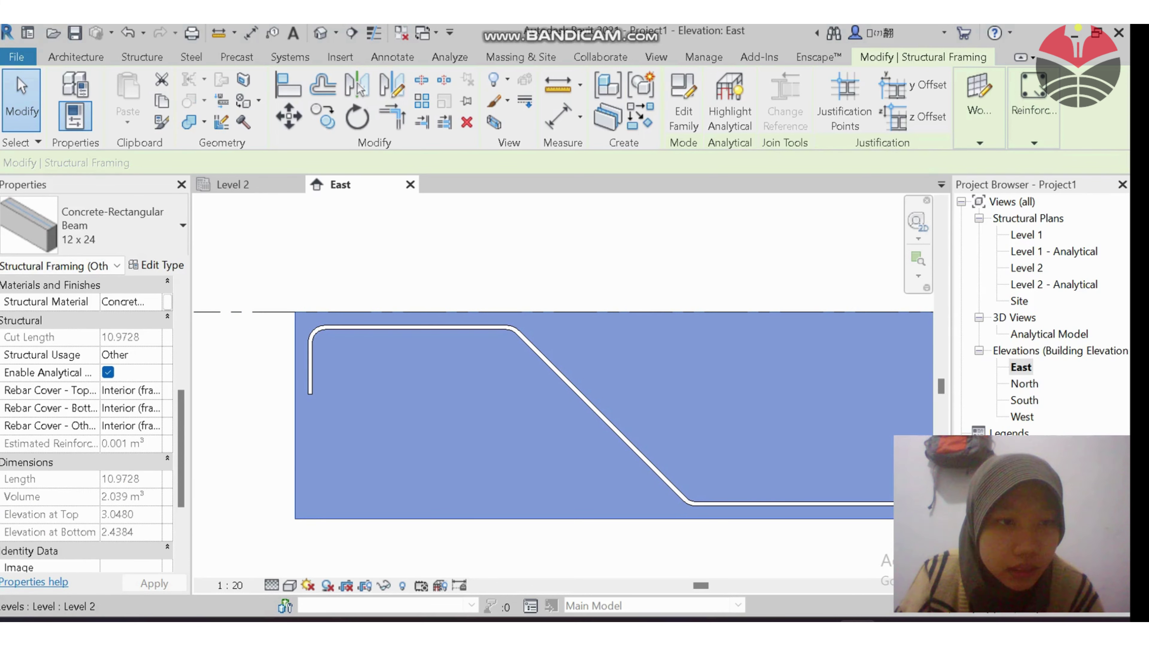
pyautogui.click(125, 390)
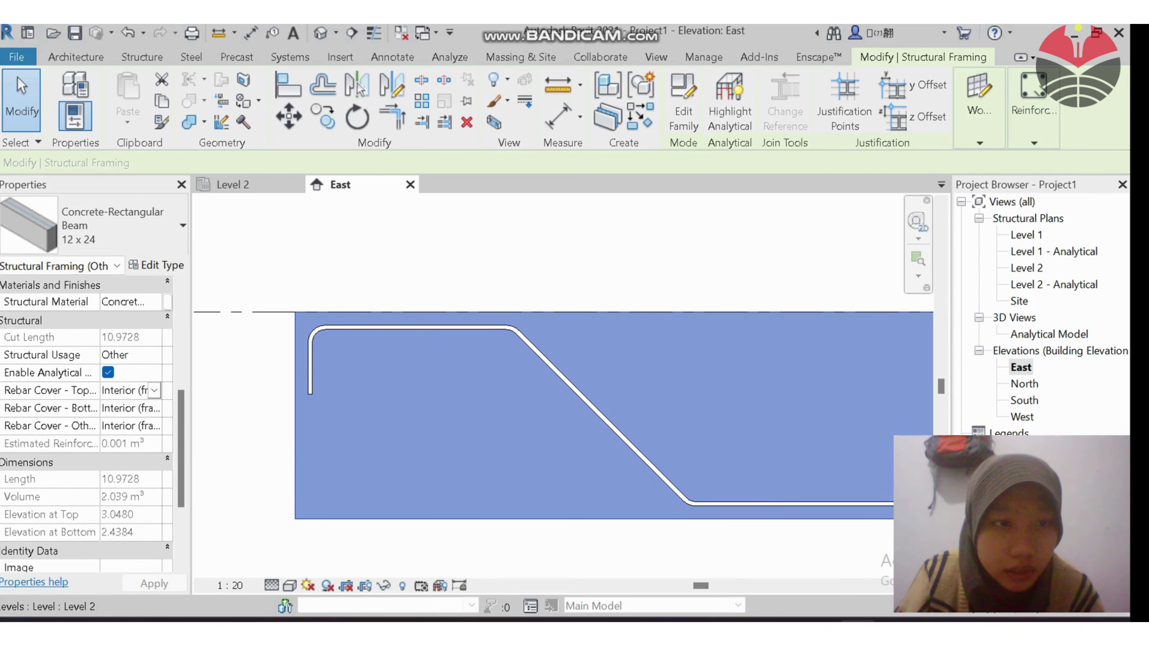
pyautogui.click(155, 390)
pyautogui.scroll(-1, 206, 444)
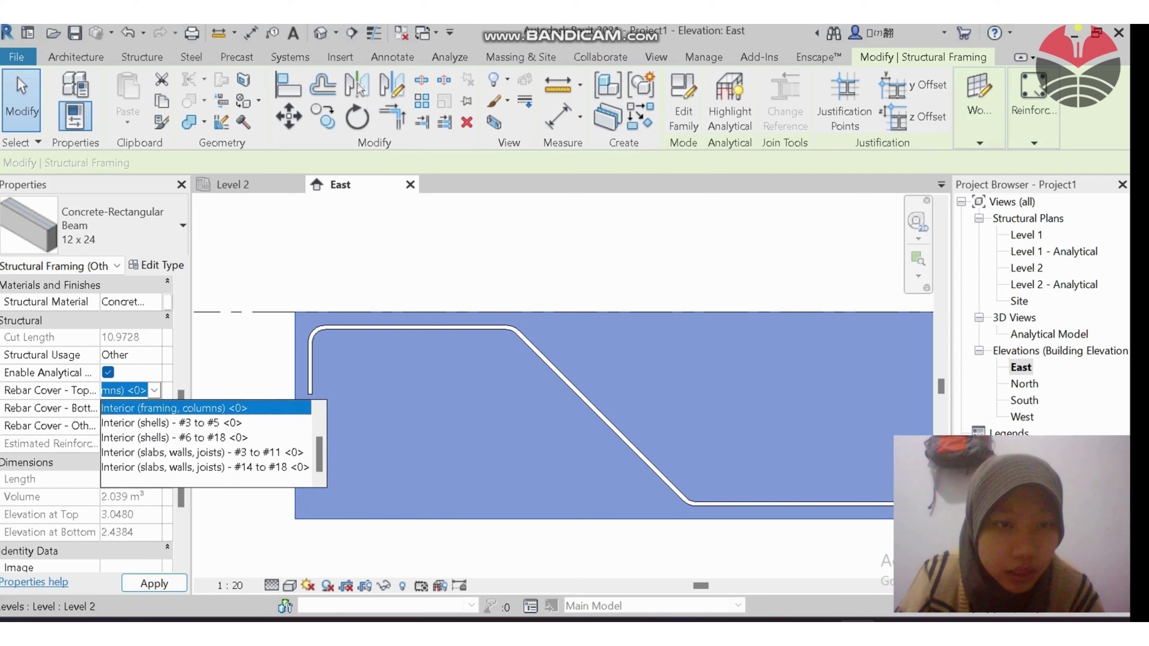
pyautogui.click(206, 451)
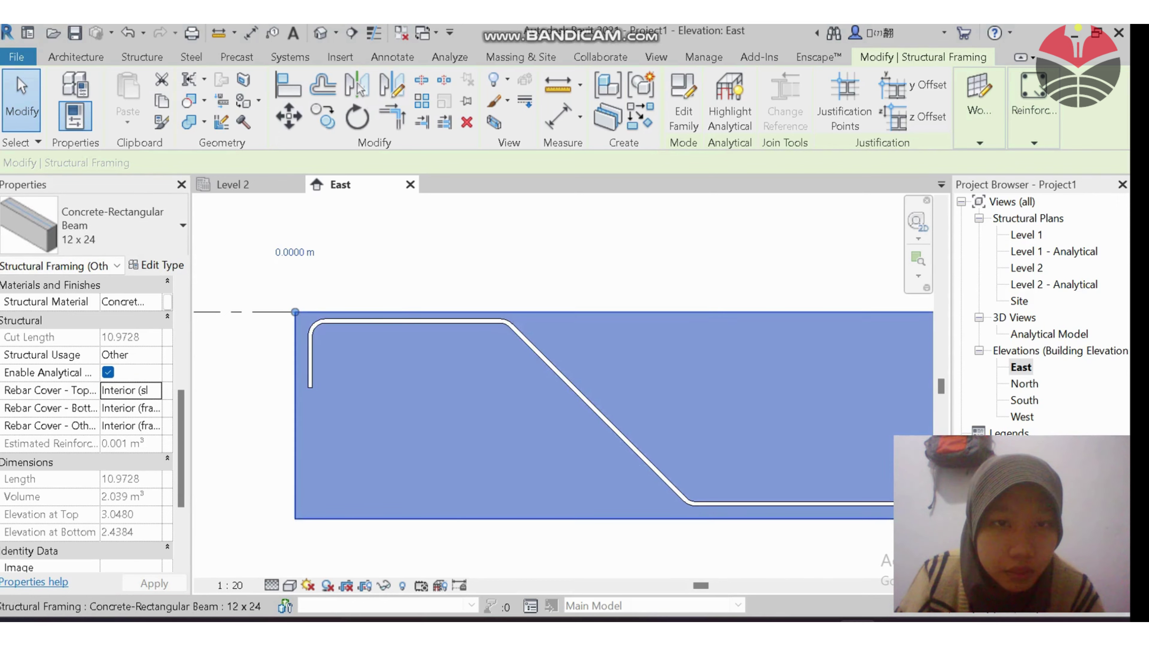
# Set the beam's top face rebar cover to Interior (slabs, walls, joists) - #14 to #18
pyautogui.scroll(2, 387, 314)
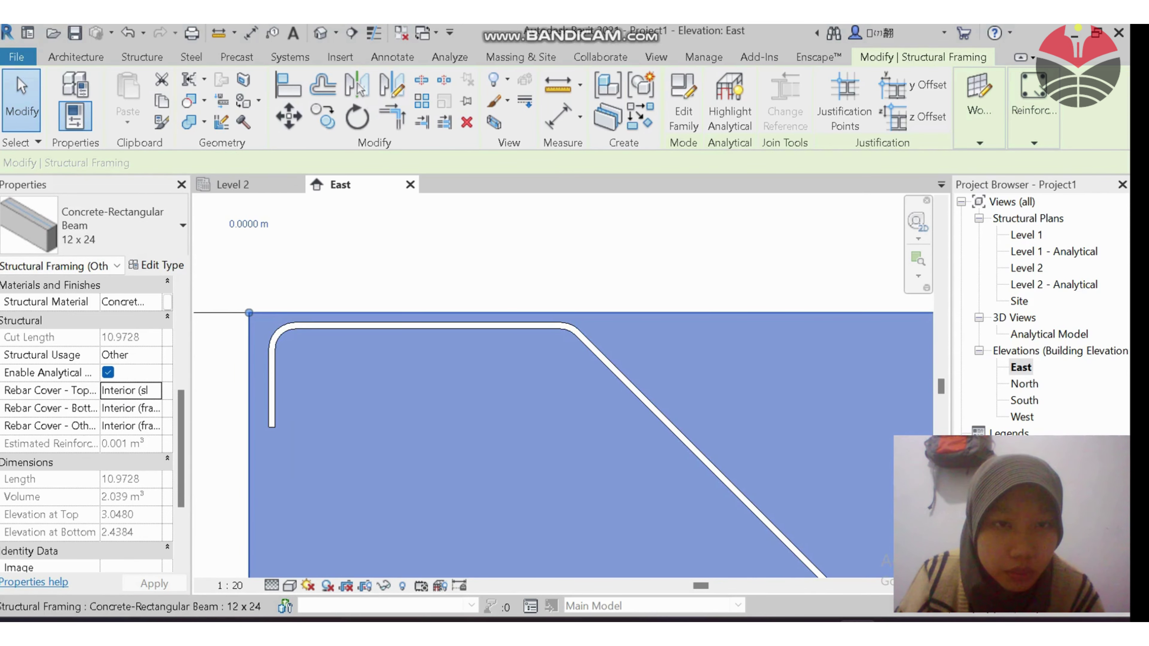
pyautogui.click(139, 391)
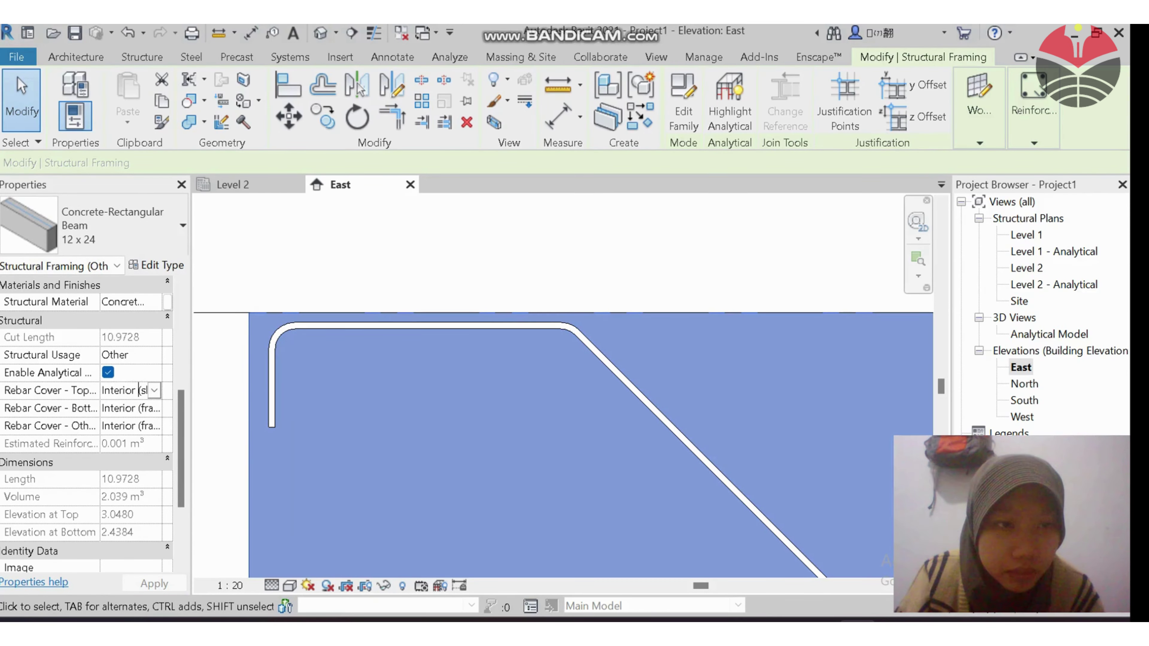
pyautogui.click(154, 390)
pyautogui.scroll(1, 155, 390)
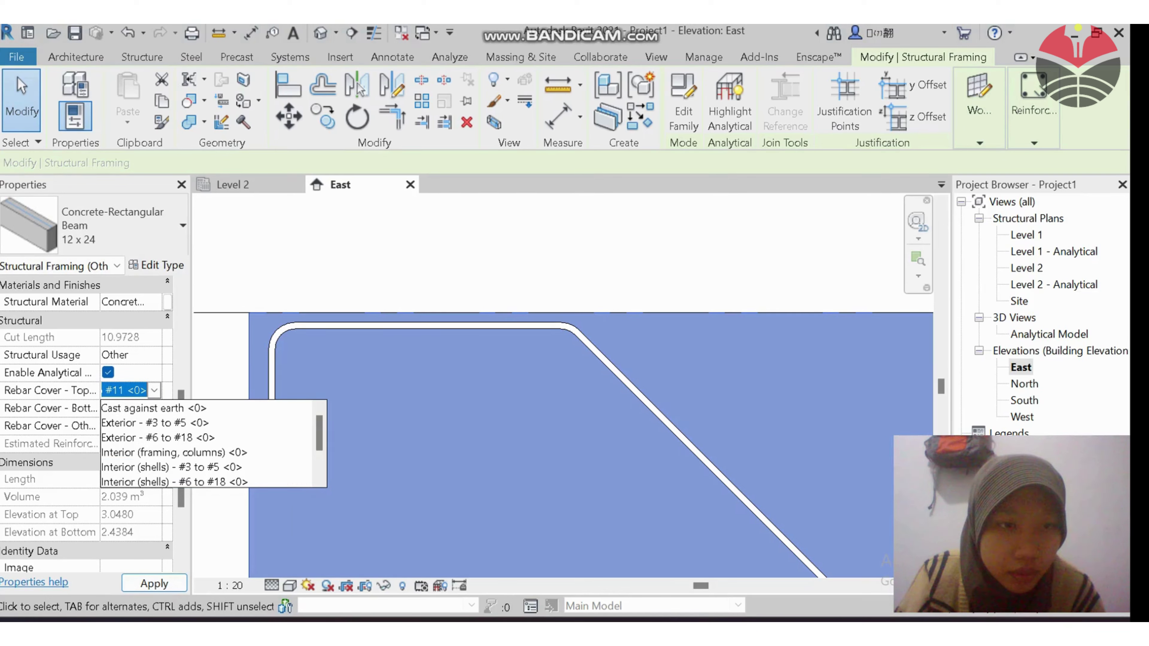
pyautogui.scroll(-1, 206, 452)
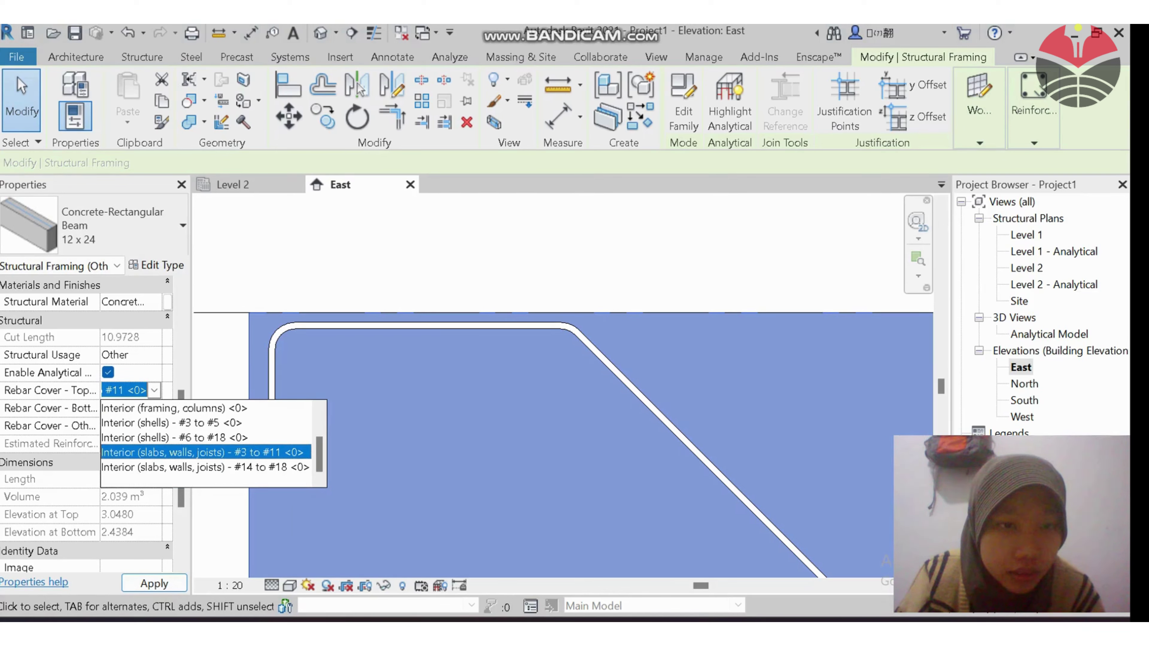
pyautogui.scroll(1, 206, 452)
pyautogui.scroll(-1, 206, 452)
pyautogui.click(206, 467)
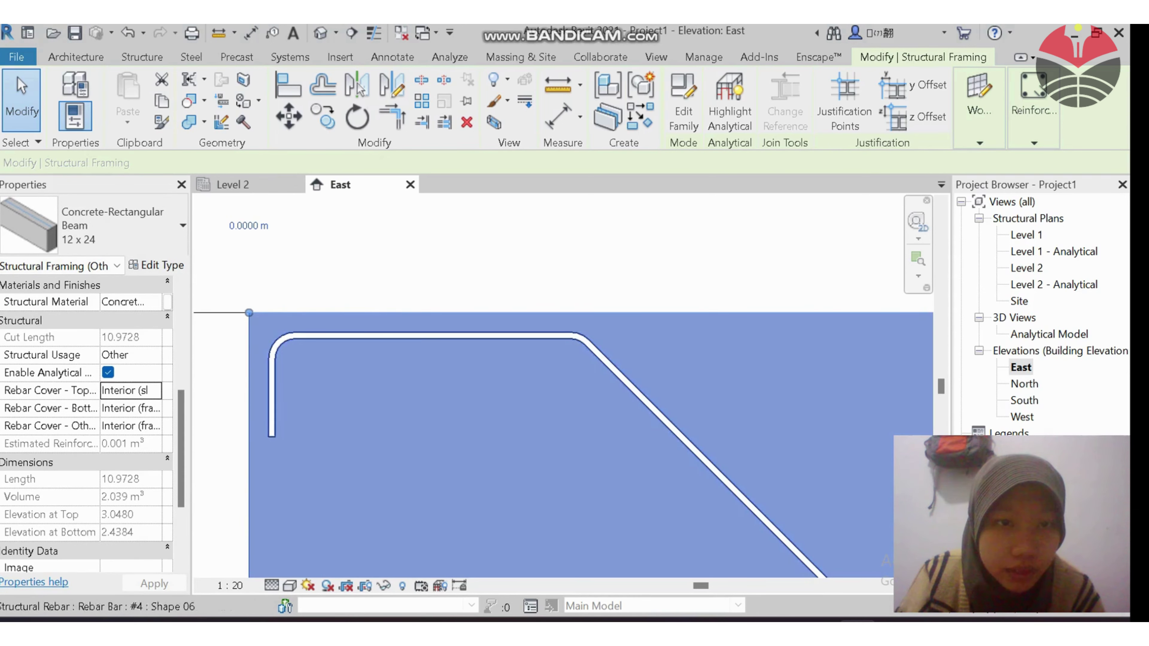
# Set the beam's bottom face rebar cover to Interior (slabs, walls, joists) - #14 to #18 and deselect the beam
pyautogui.scroll(-3, 313, 306)
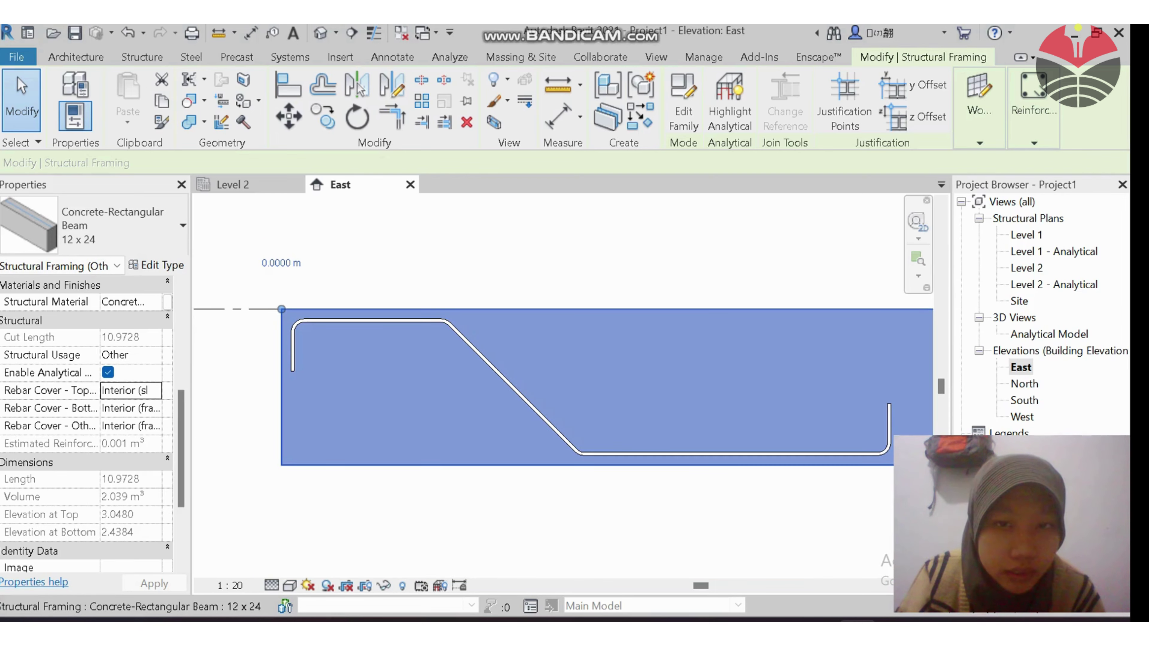
pyautogui.scroll(2, 810, 461)
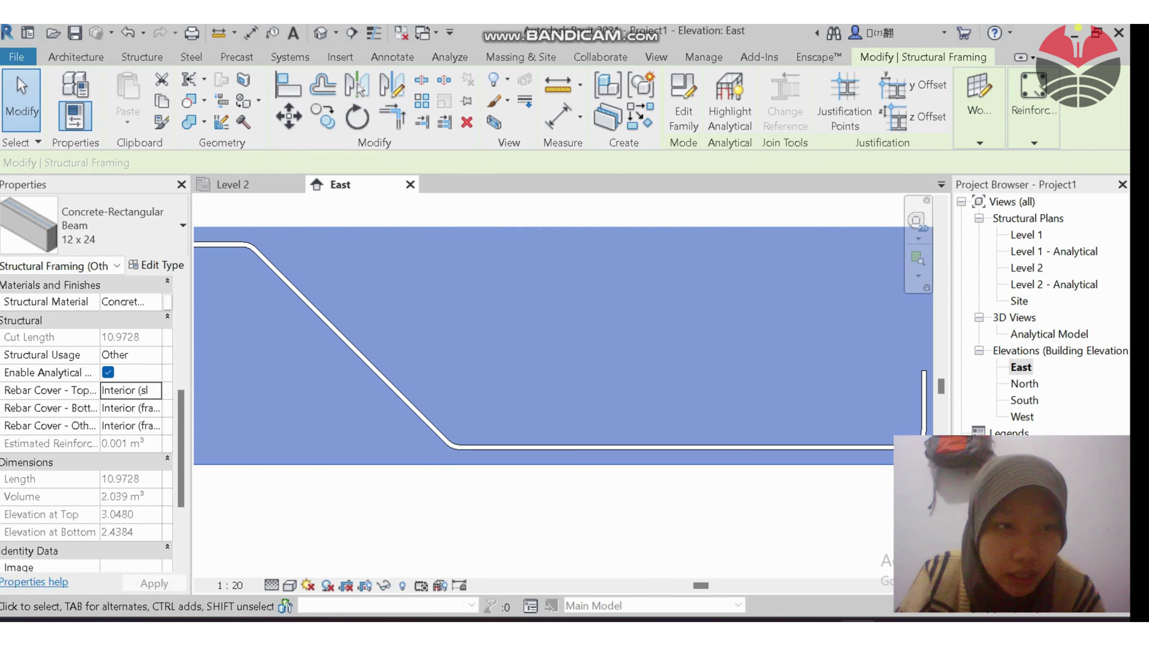
pyautogui.click(130, 408)
pyautogui.click(154, 408)
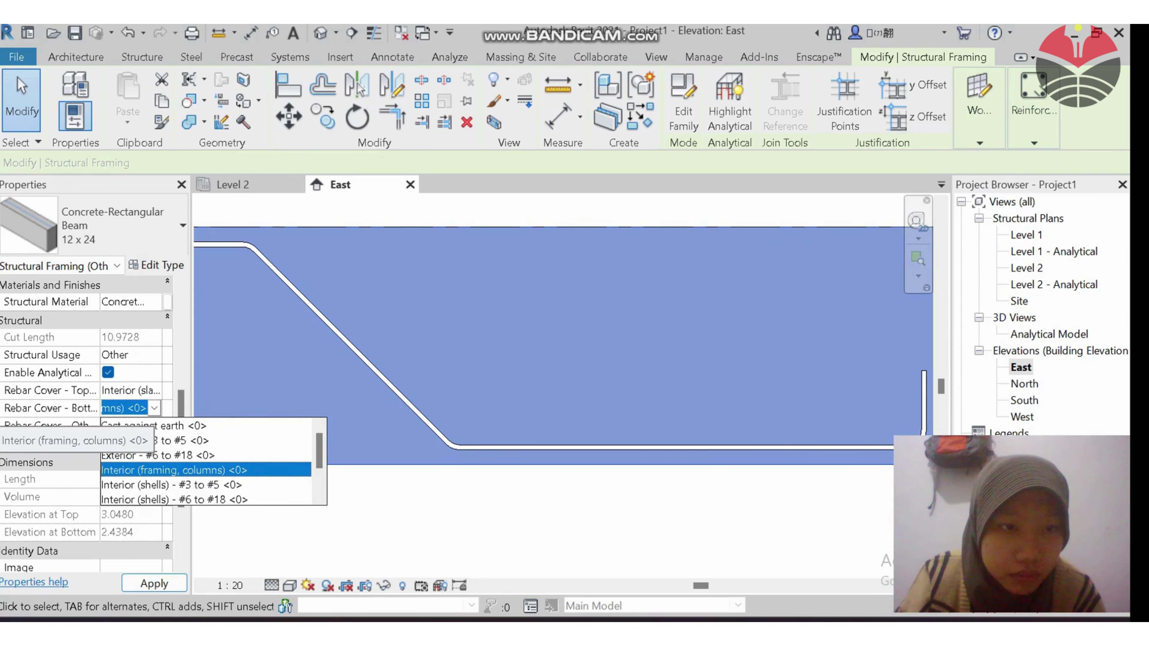
pyautogui.click(154, 408)
pyautogui.click(155, 408)
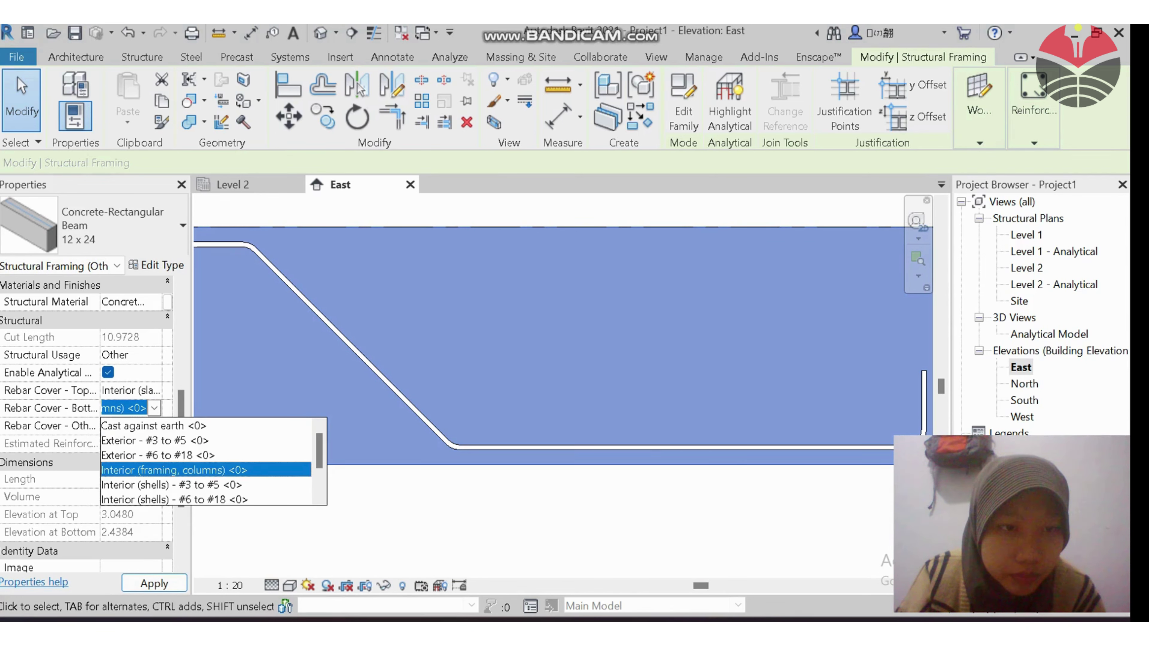
pyautogui.scroll(-1, 206, 462)
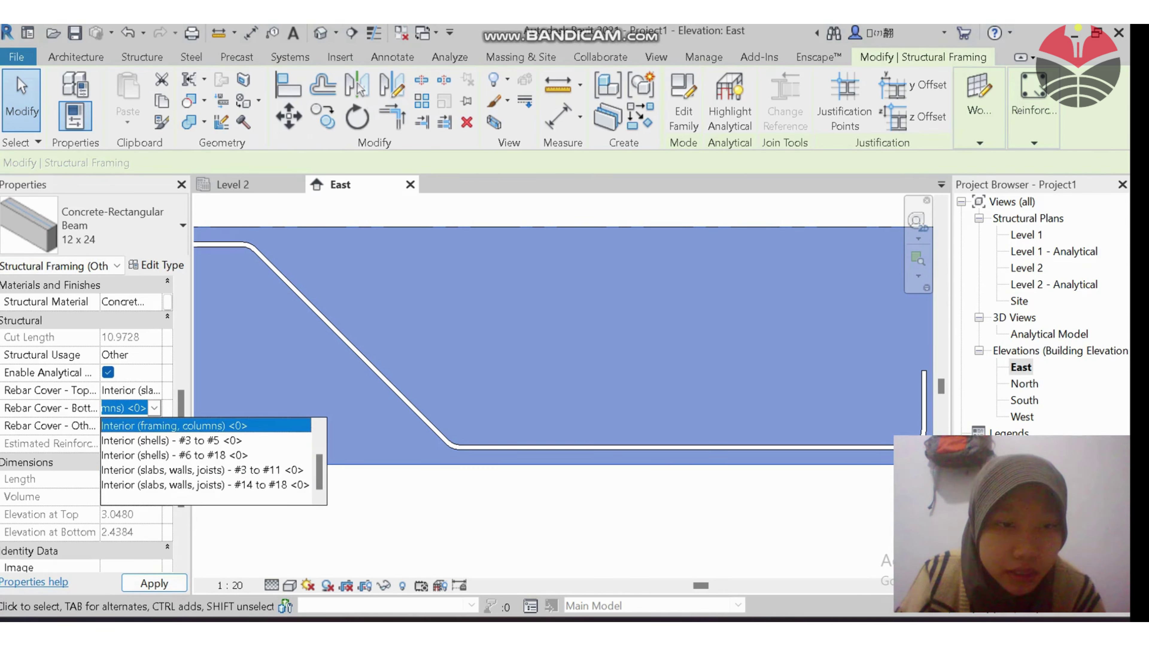
pyautogui.click(206, 485)
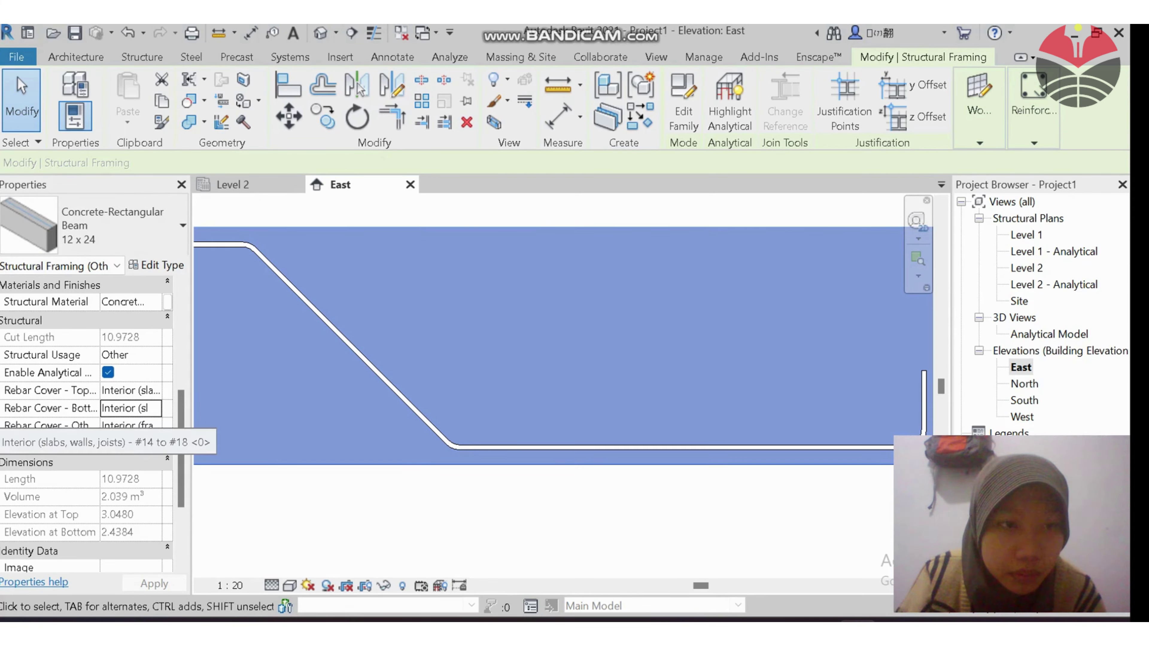
pyautogui.scroll(3, 86, 421)
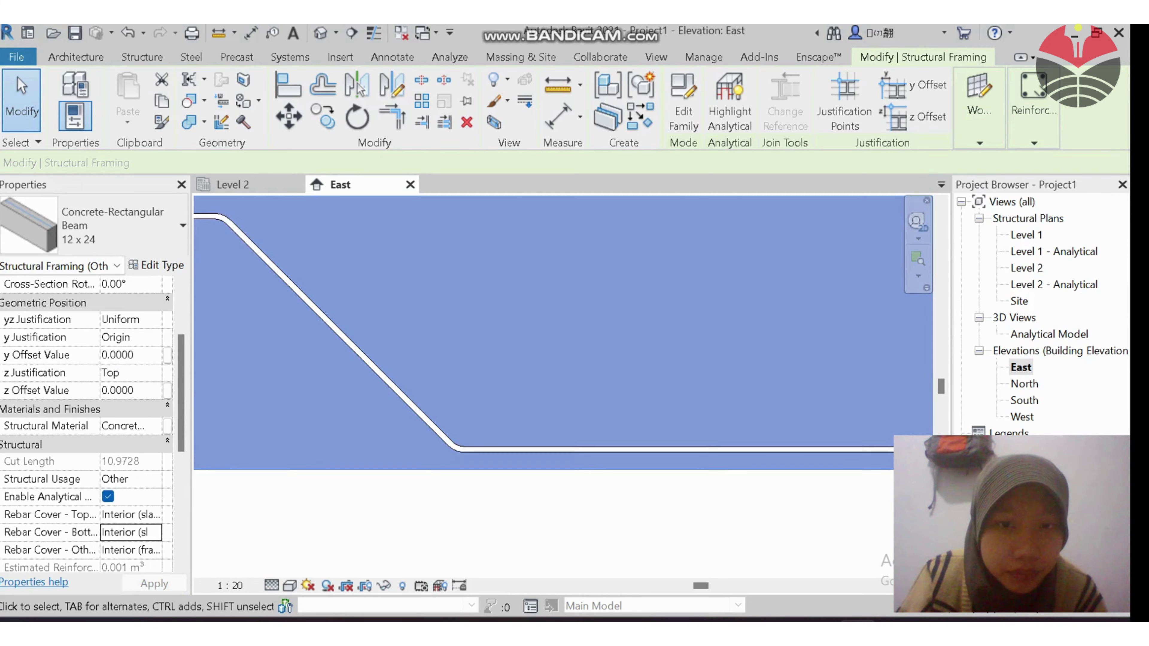
pyautogui.scroll(-2, 717, 435)
pyautogui.press('Escape')
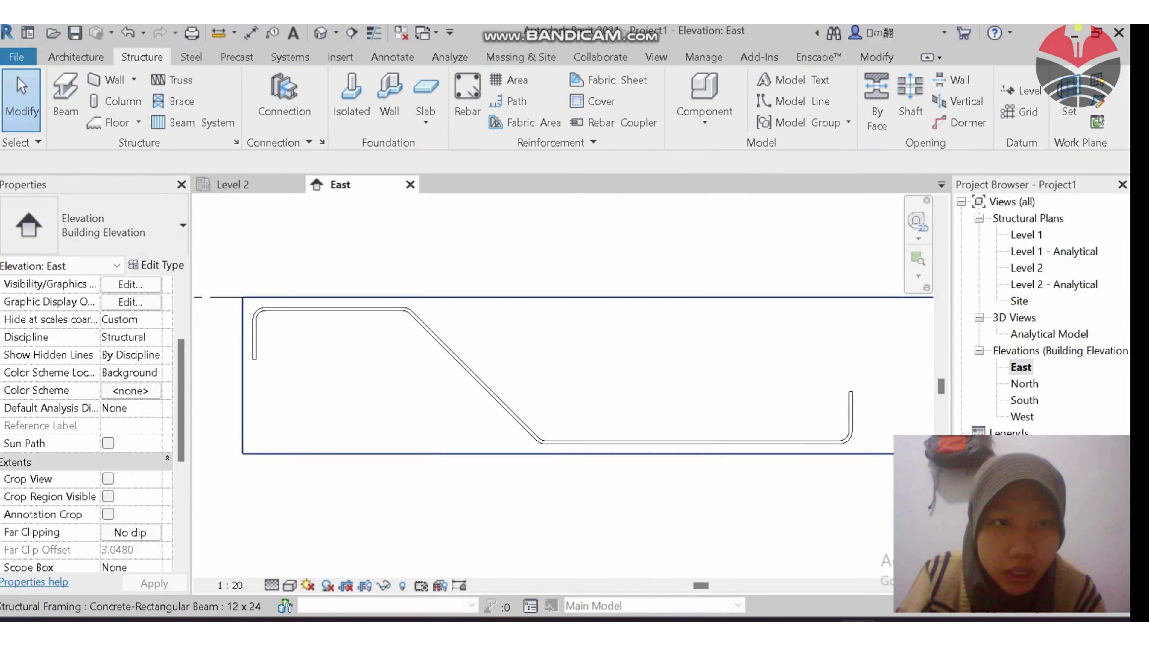
# Select the bent #4 bar at the beam's left end and review its shape dimensions and start hook rotation
pyautogui.scroll(3, 255, 313)
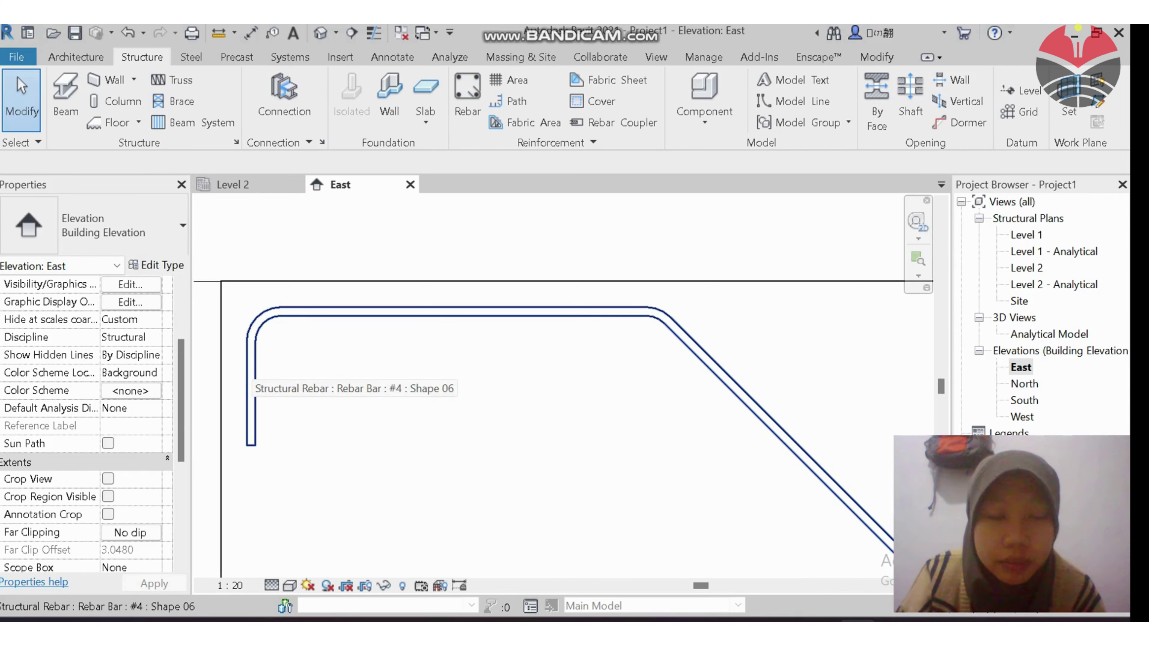
pyautogui.click(448, 312)
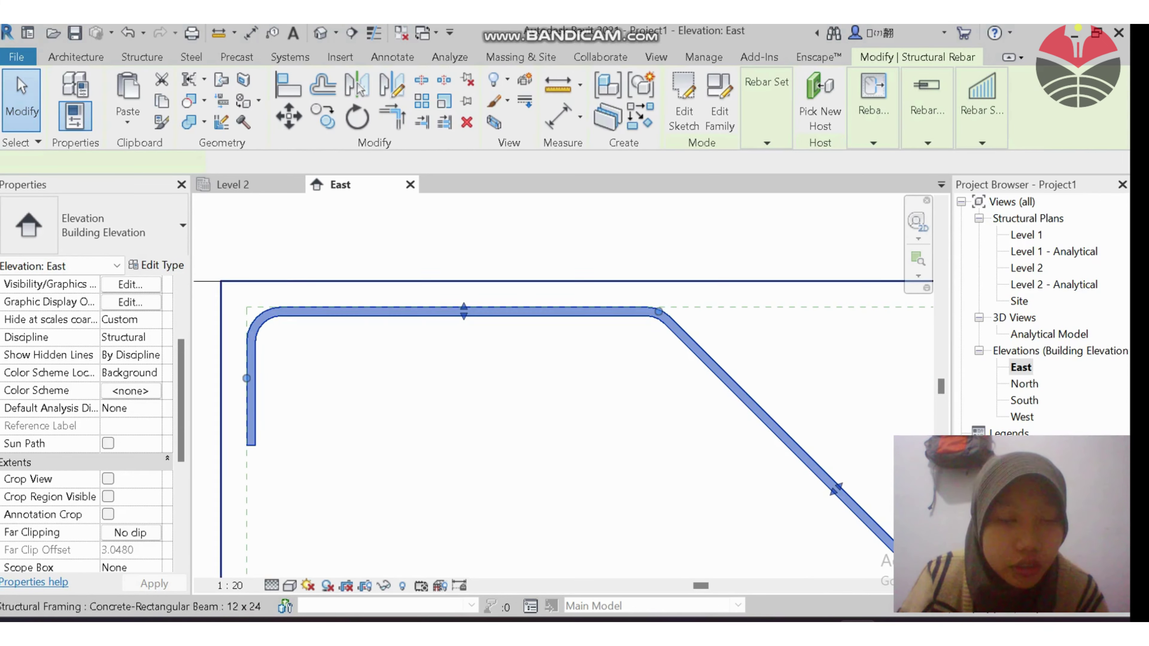
pyautogui.scroll(-2, 449, 260)
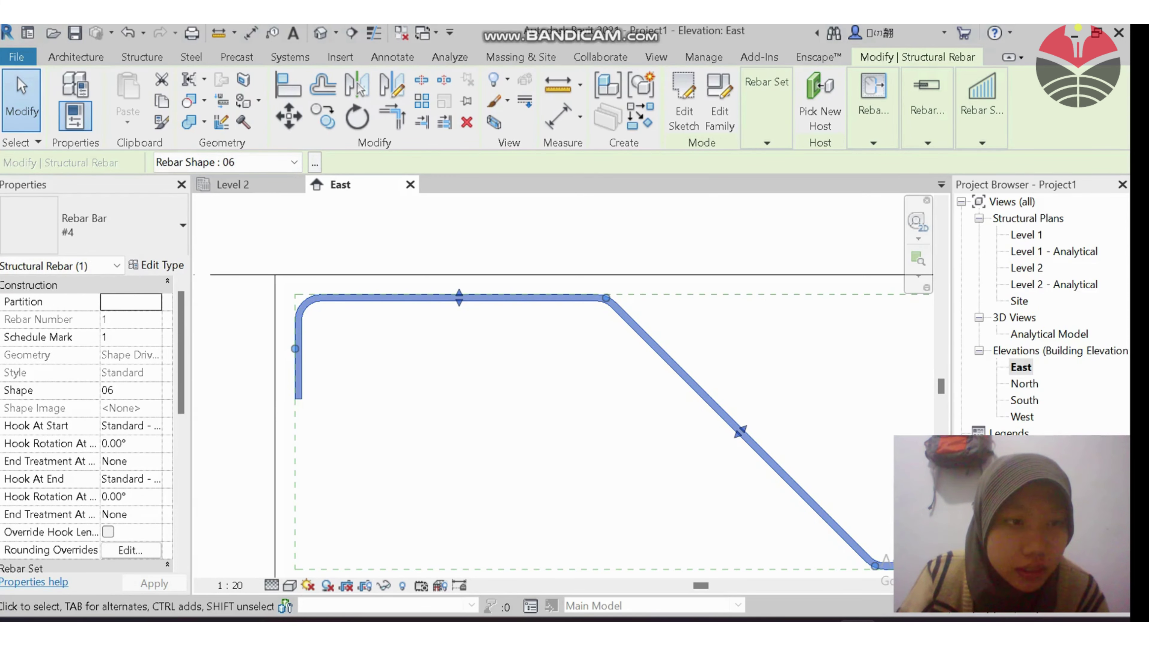
pyautogui.scroll(-5, 86, 407)
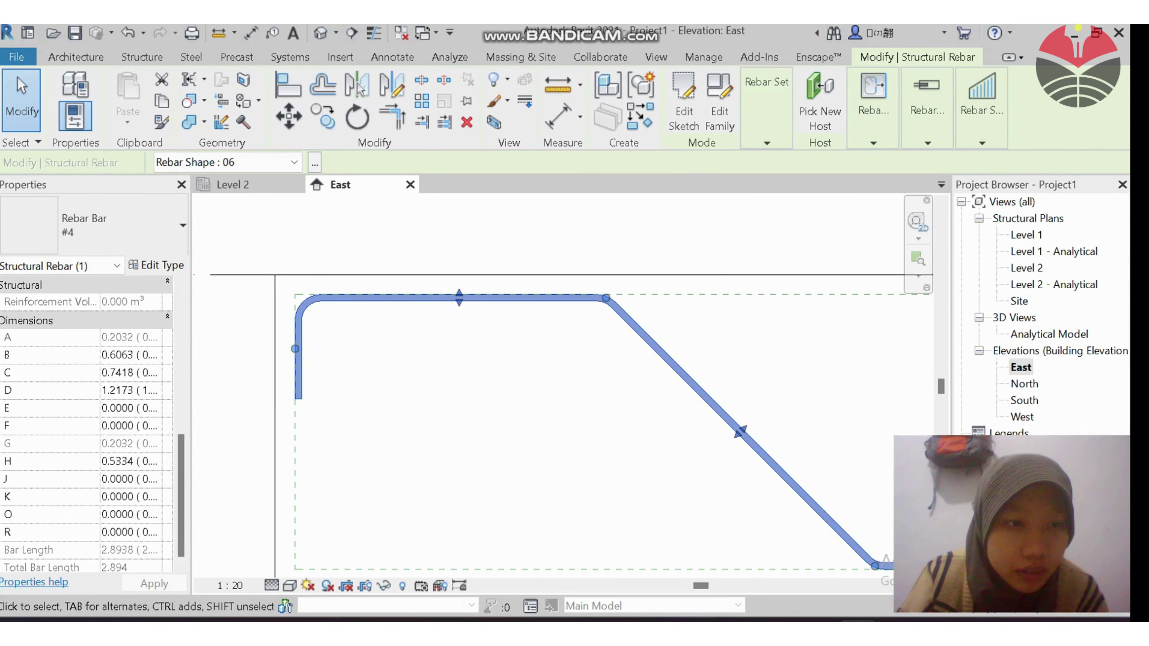
pyautogui.scroll(5, 86, 408)
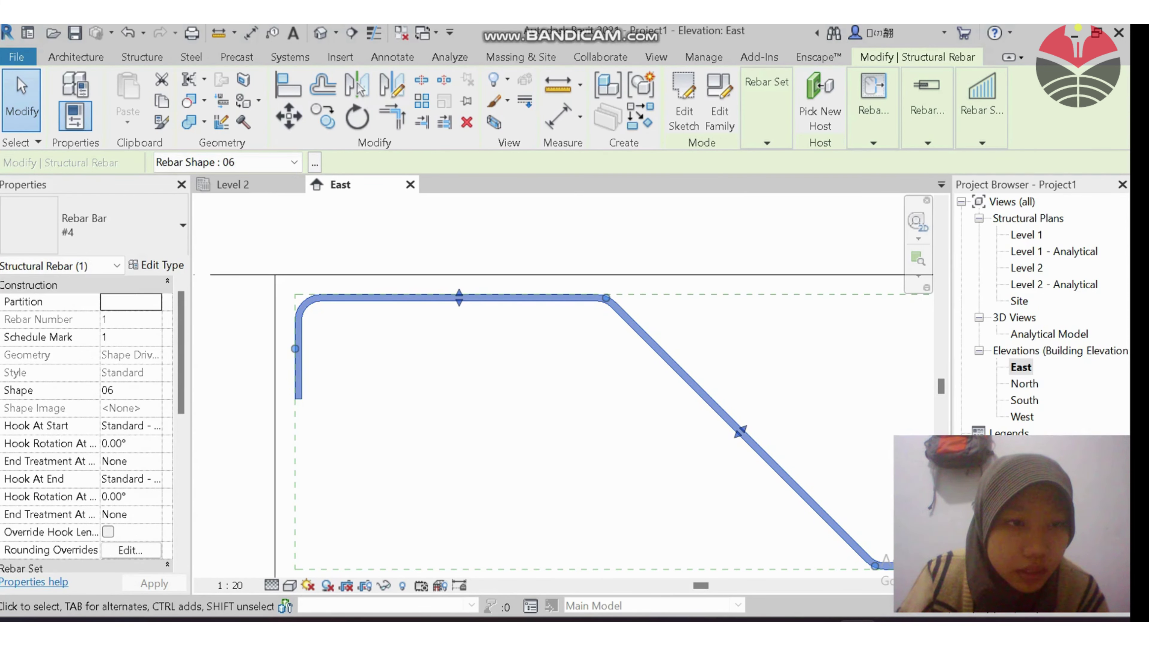
pyautogui.click(113, 443)
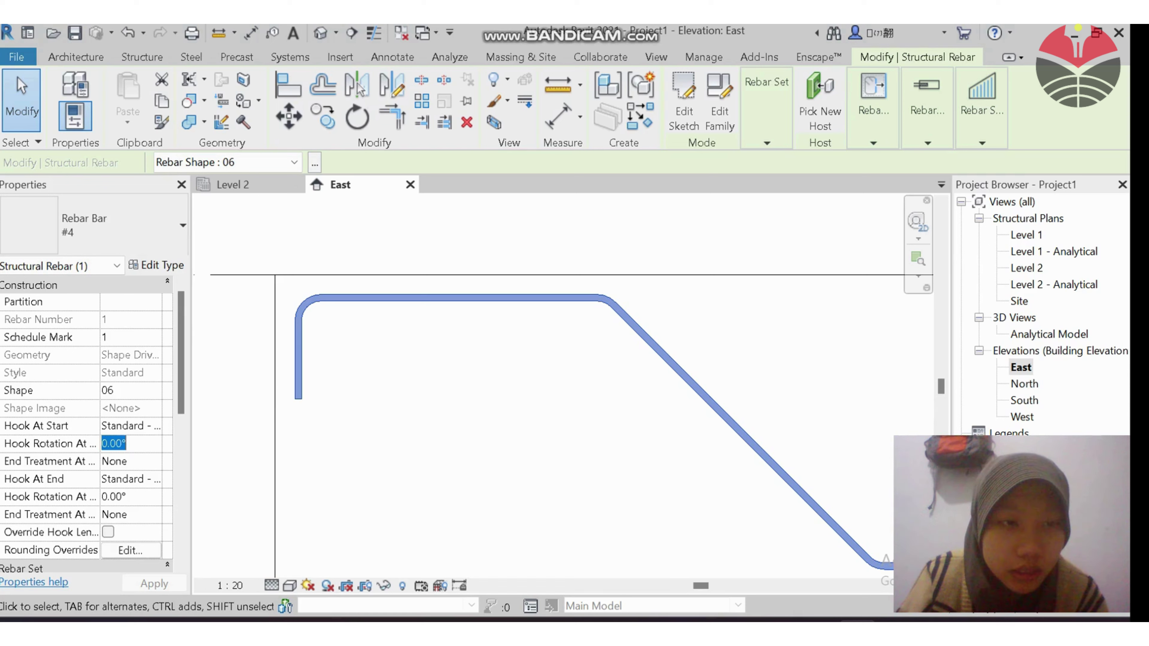
pyautogui.press('Return')
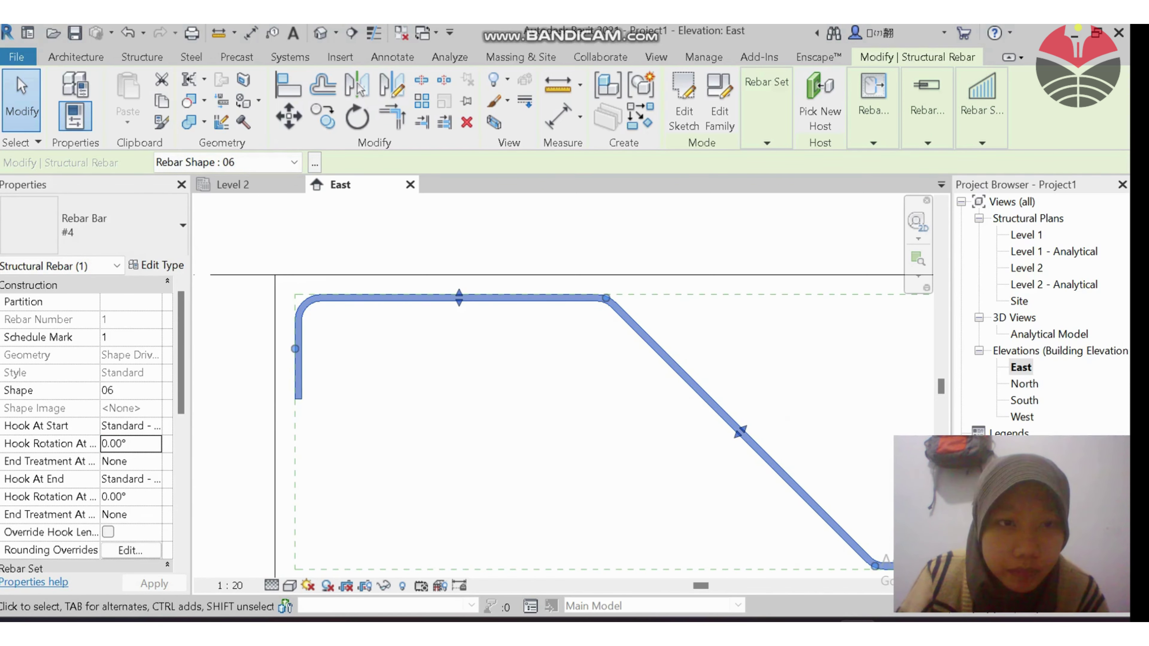
# Set the Standard - 90 deg. hook length of the #4 rebar type to 0.150
pyautogui.click(156, 265)
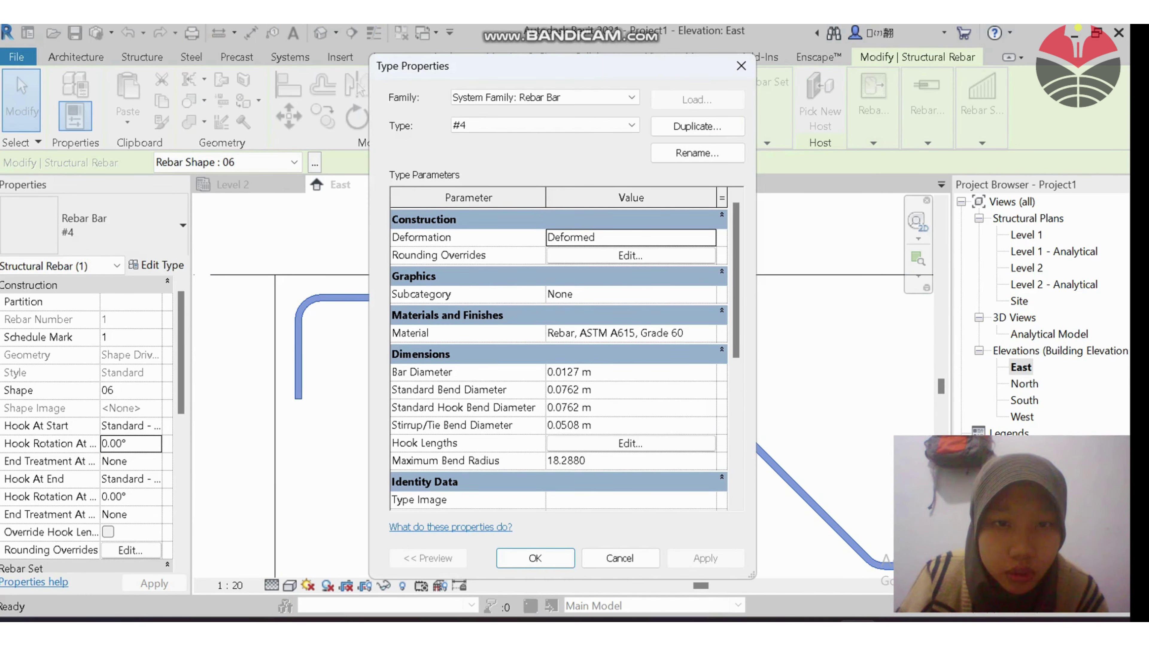
pyautogui.click(630, 443)
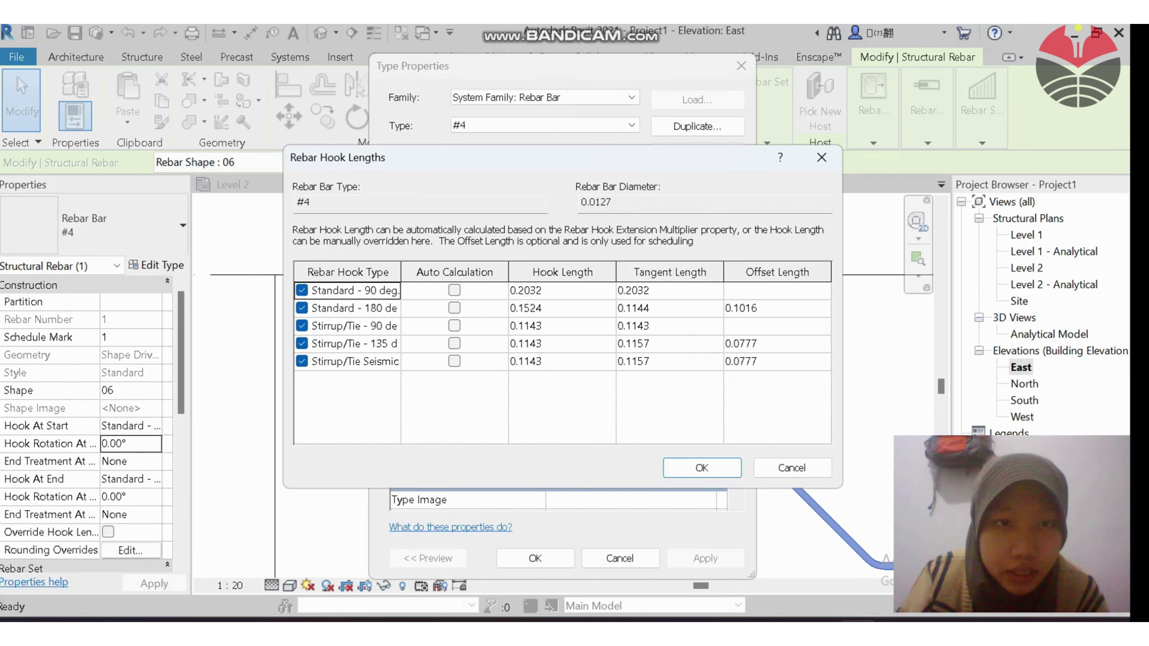
pyautogui.click(536, 290)
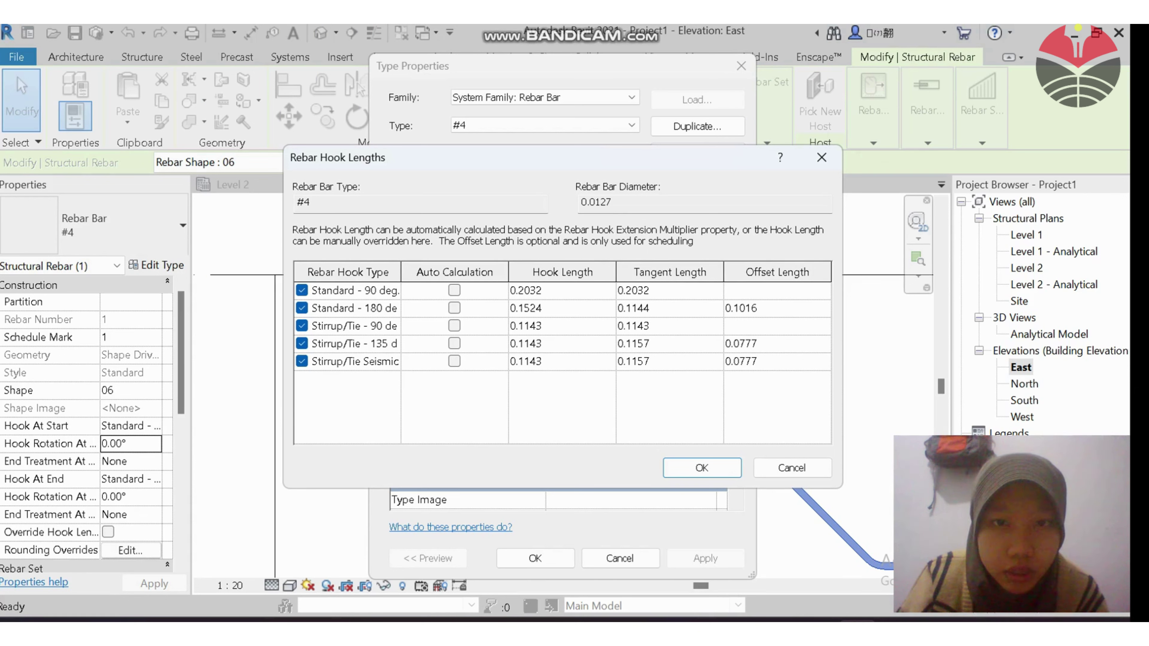
pyautogui.hotkey('shift', 'Left')
pyautogui.hotkey('shift', 'Left')
pyautogui.hotkey('shift', 'Left')
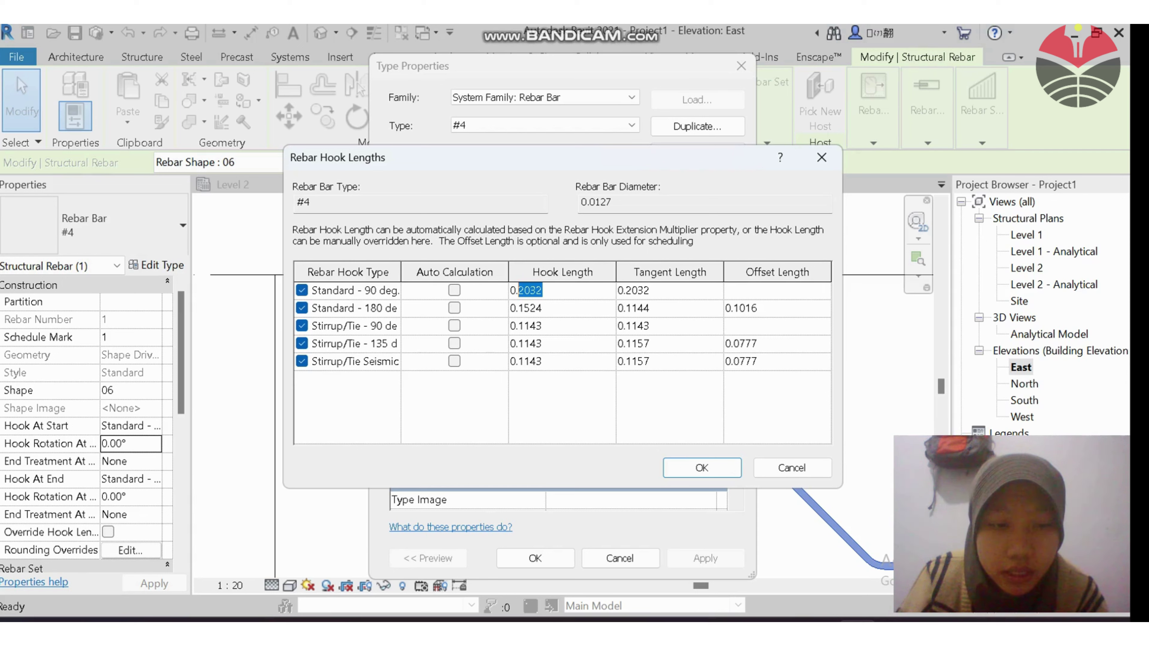
pyautogui.write('150')
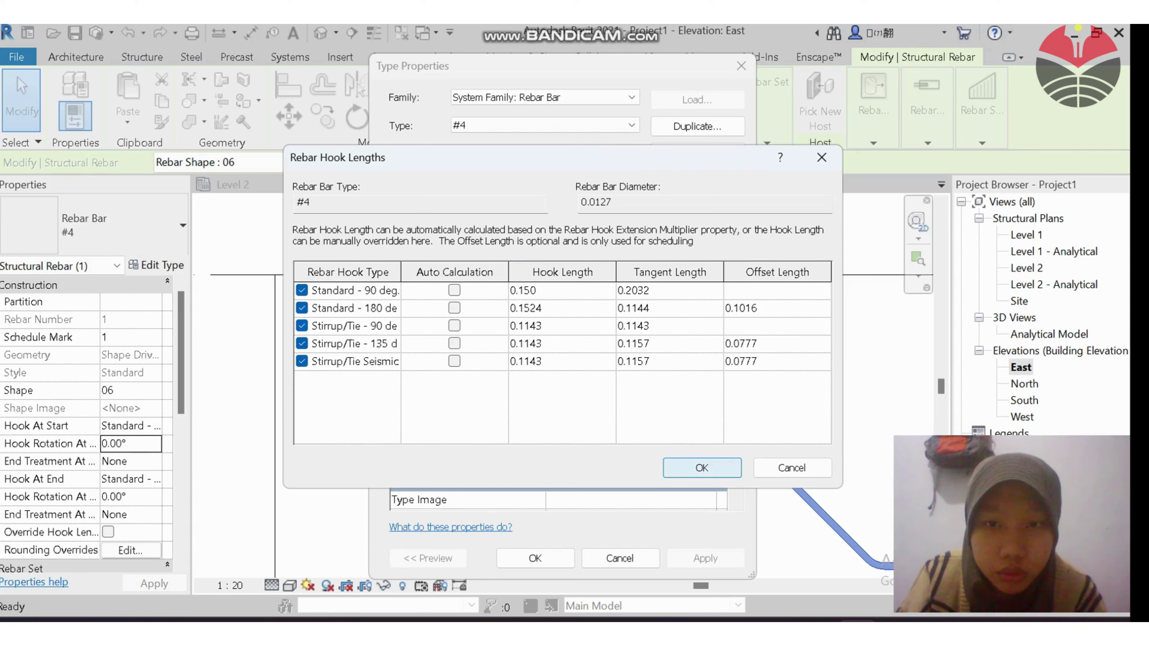
pyautogui.click(701, 467)
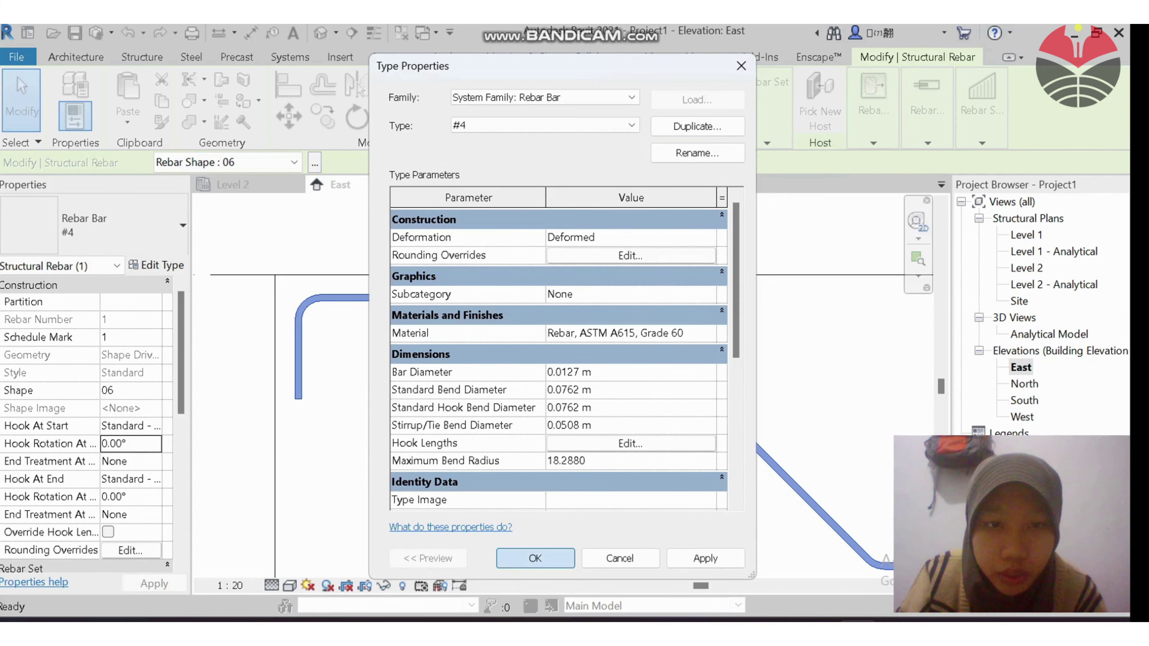
pyautogui.click(535, 558)
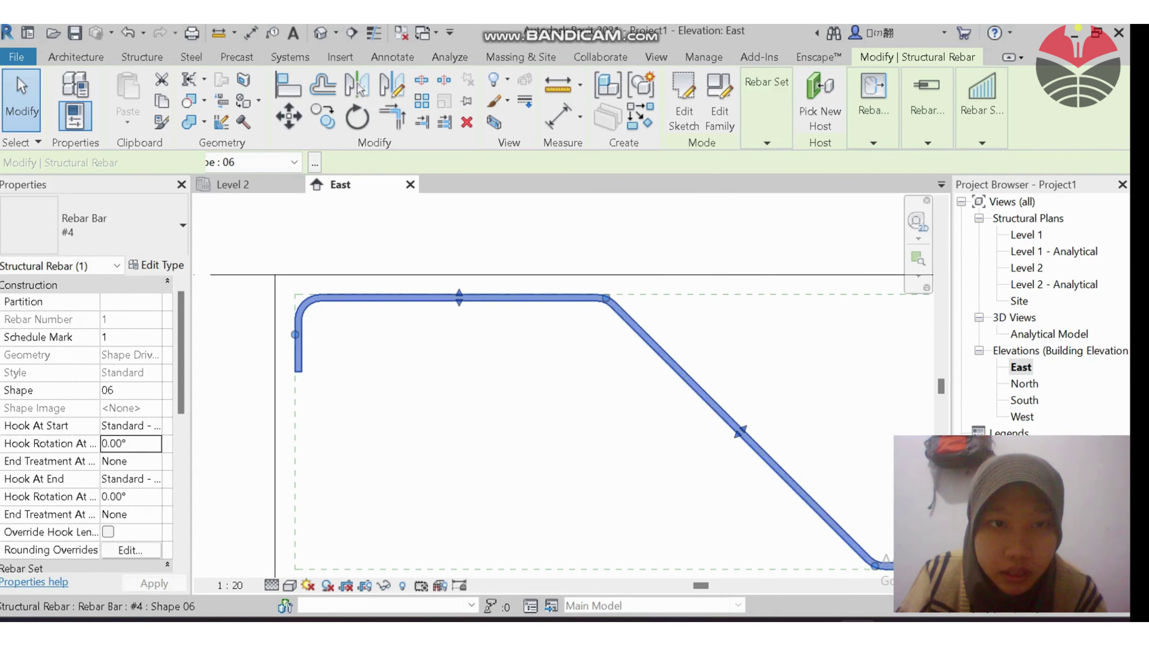
# Check the bar diameter in the type properties of the #4 rebar
pyautogui.scroll(3, 300, 387)
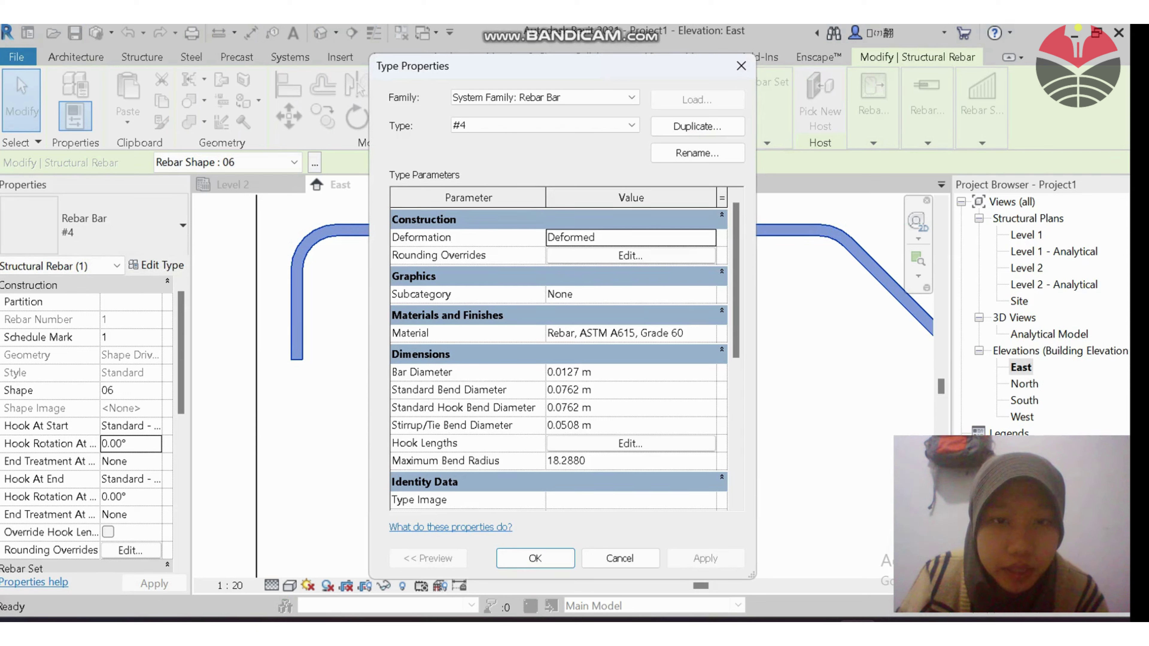
pyautogui.click(579, 372)
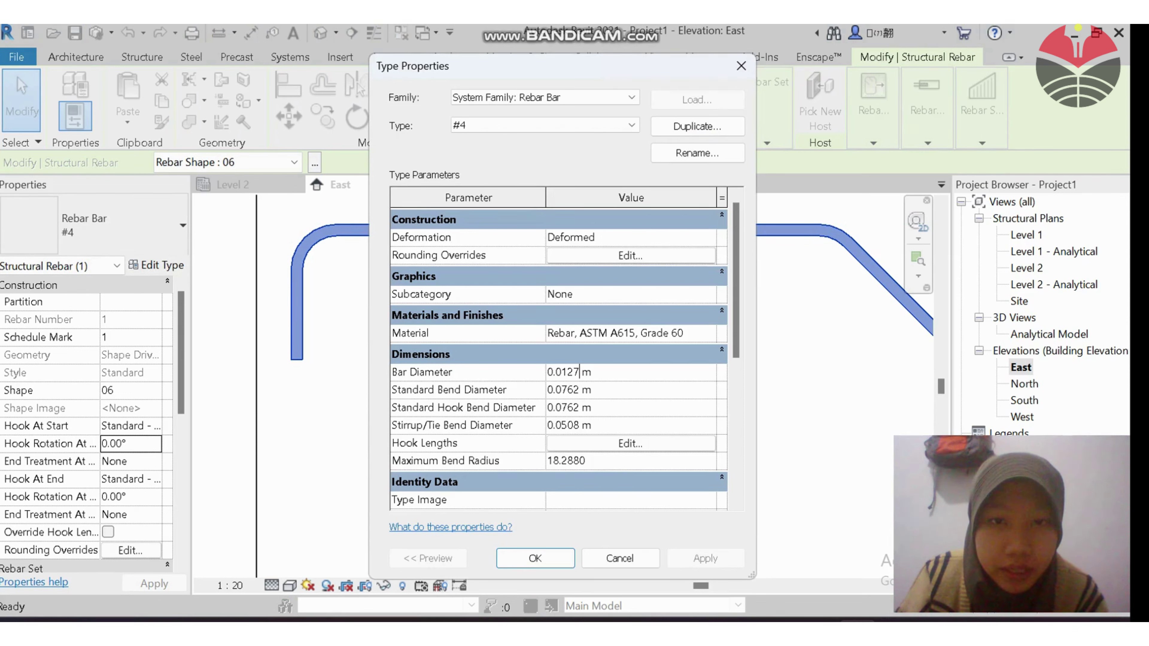
pyautogui.moveTo(573, 372); pyautogui.dragTo(556, 371)
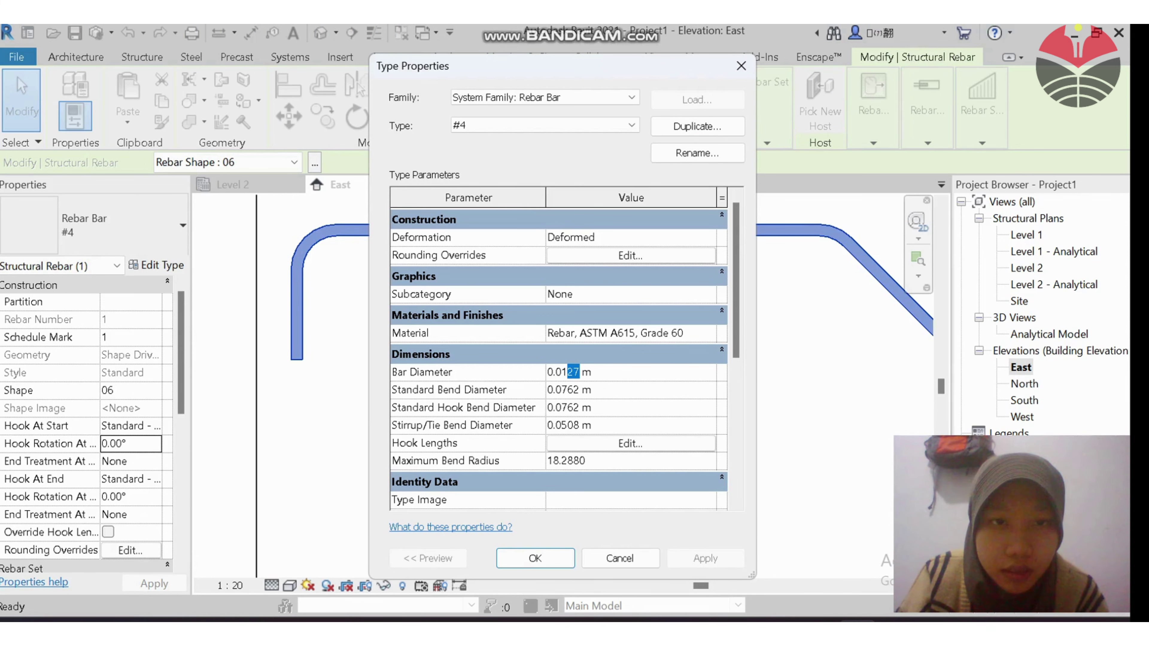
pyautogui.press('Return')
# Set the Stirrup/Tie 90-degree hook length of the #4 rebar type to 0.150 and accept the type changes
pyautogui.click(630, 443)
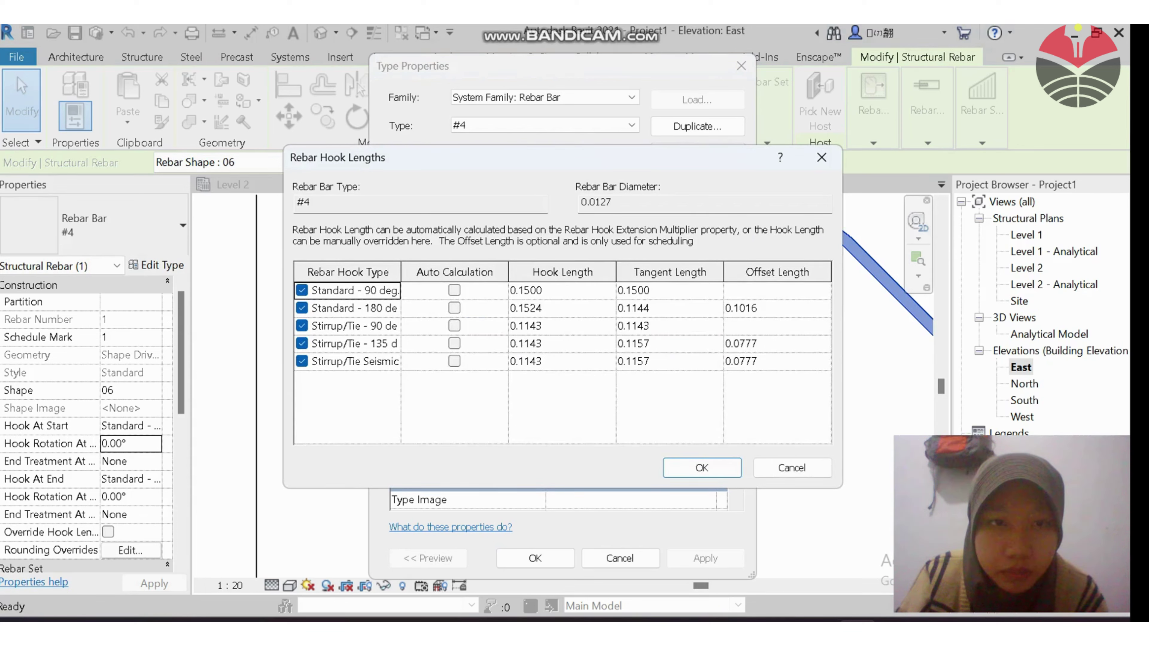
pyautogui.click(354, 308)
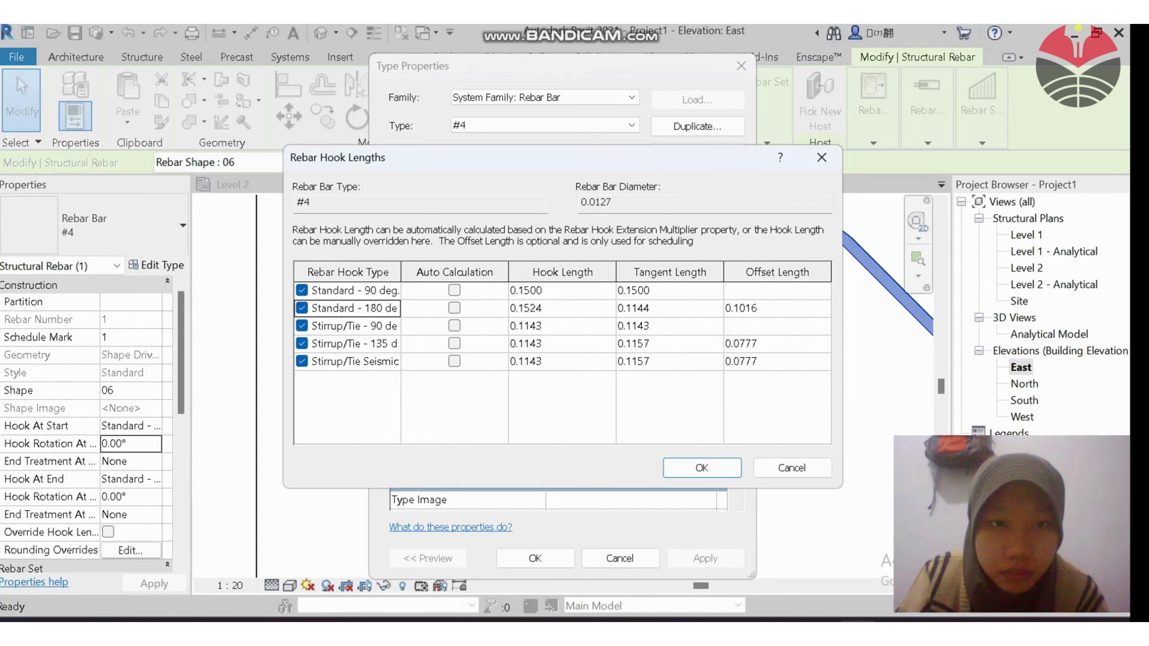
pyautogui.click(656, 290)
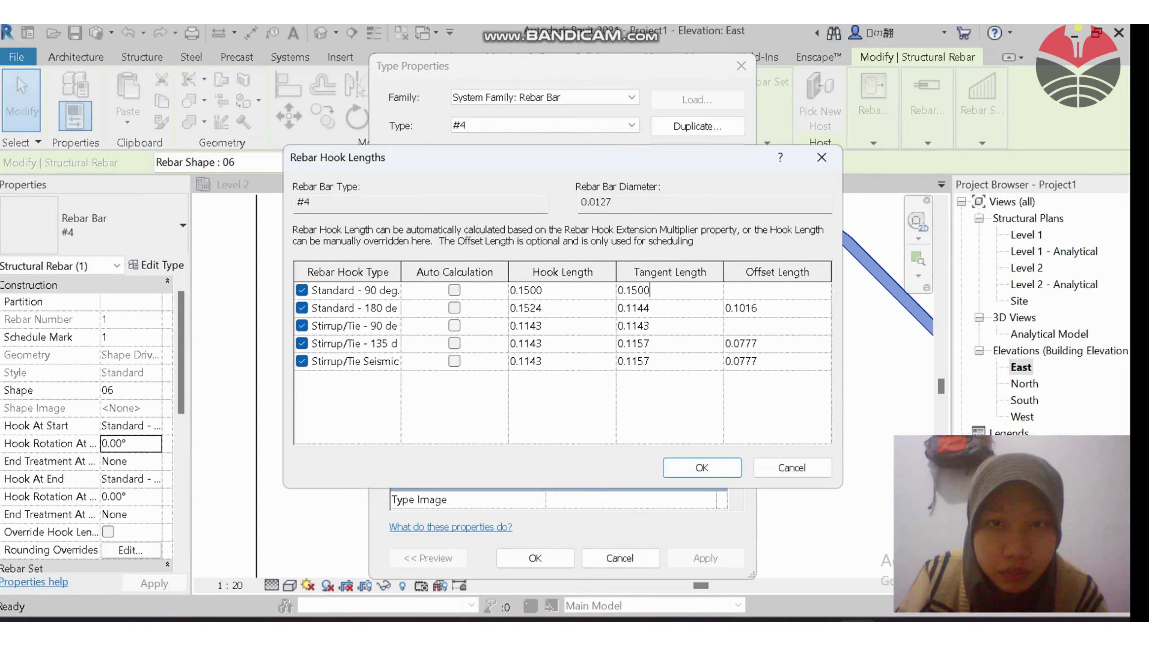
pyautogui.click(670, 308)
pyautogui.click(655, 309)
pyautogui.click(549, 326)
pyautogui.click(549, 326)
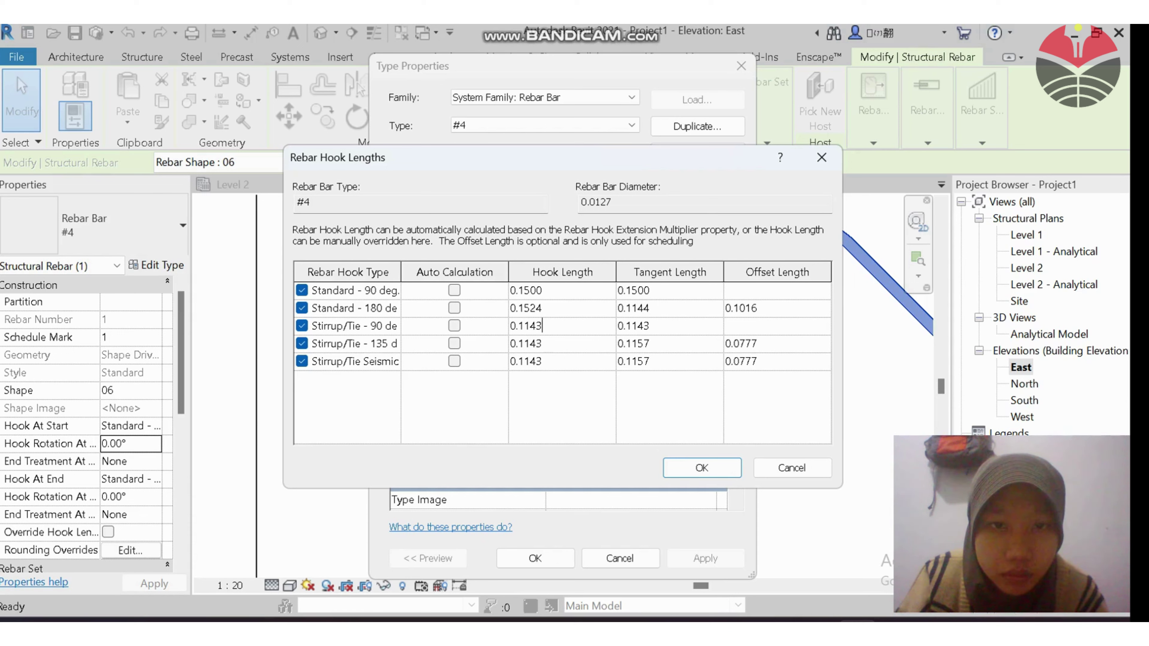
pyautogui.moveTo(543, 325); pyautogui.dragTo(524, 325)
pyautogui.write('50')
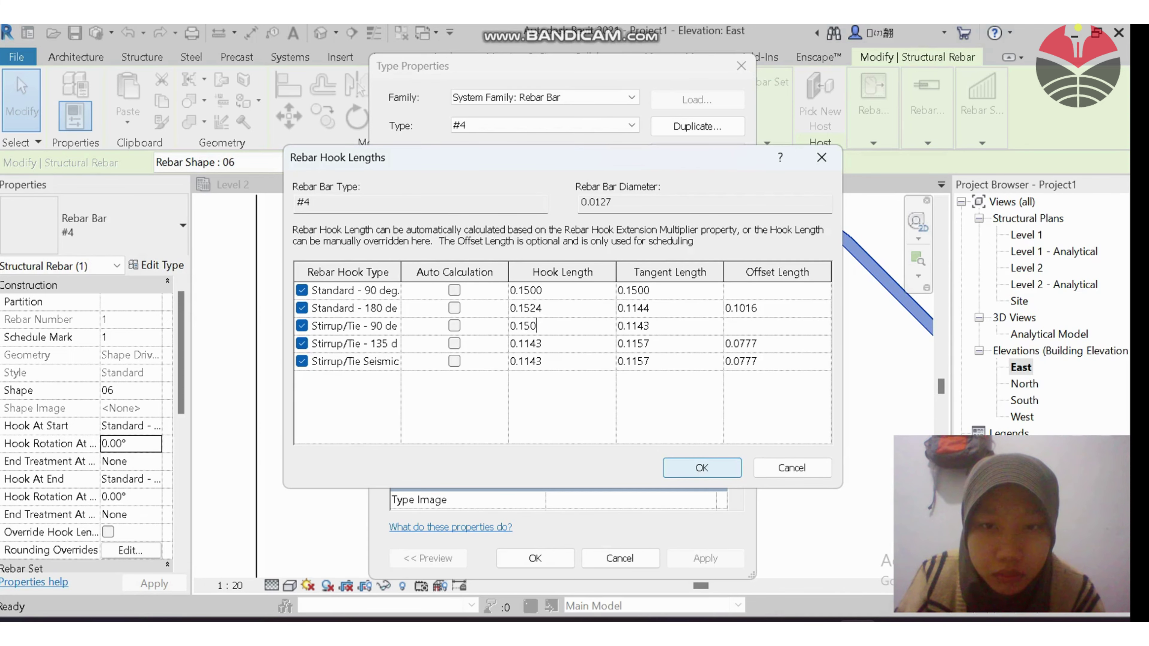
pyautogui.click(702, 468)
pyautogui.press('Return')
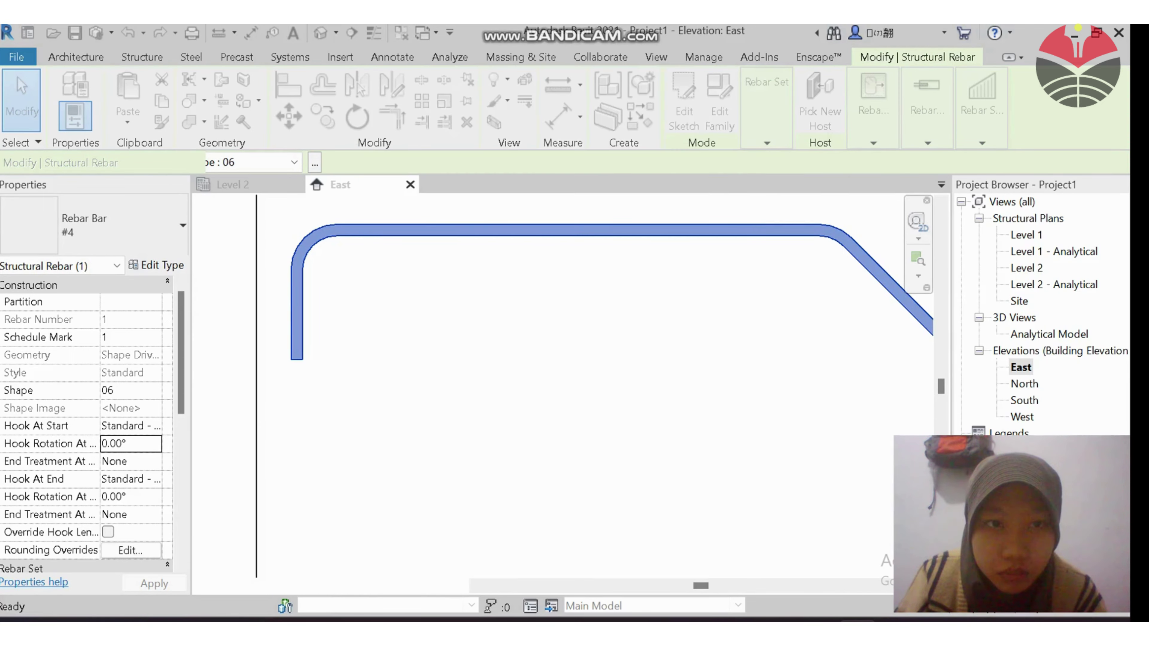
# Examine the bent #4 bar inside the beam, reselect it, and review its hook settings and shape dimensions
pyautogui.scroll(-3, 462, 406)
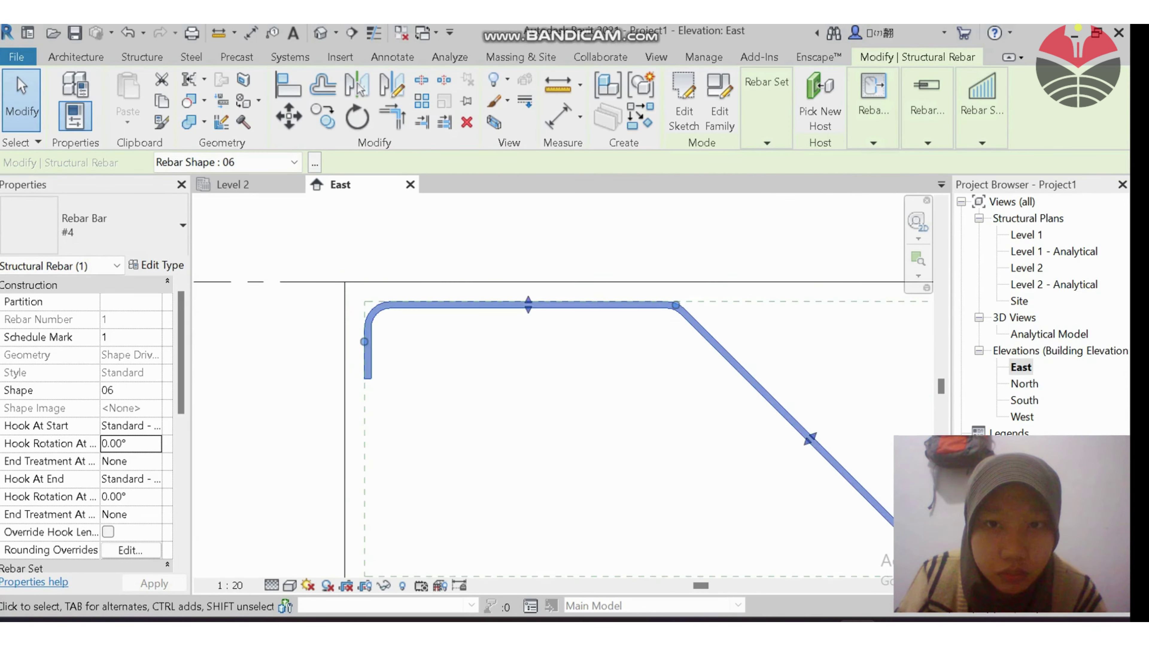
pyautogui.moveTo(633, 407); pyautogui.dragTo(464, 355, button='middle')
pyautogui.moveTo(488, 428); pyautogui.dragTo(453, 420, button='middle')
pyautogui.scroll(-3, 453, 420)
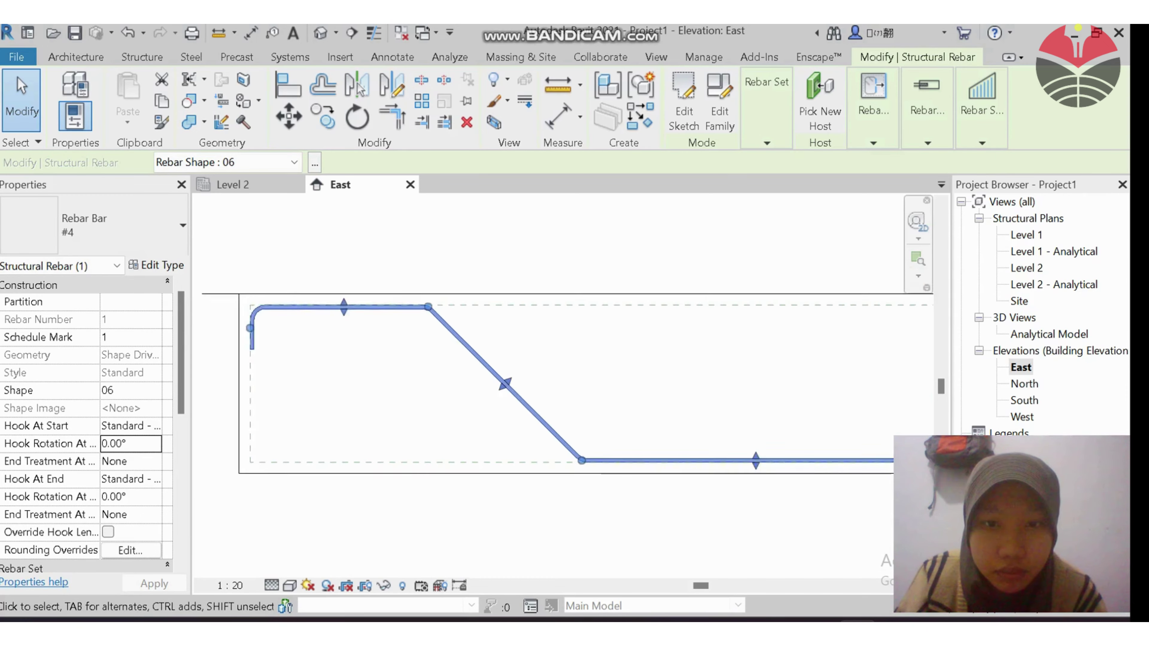
pyautogui.press('Escape')
pyautogui.scroll(3, 267, 334)
pyautogui.scroll(2, 269, 334)
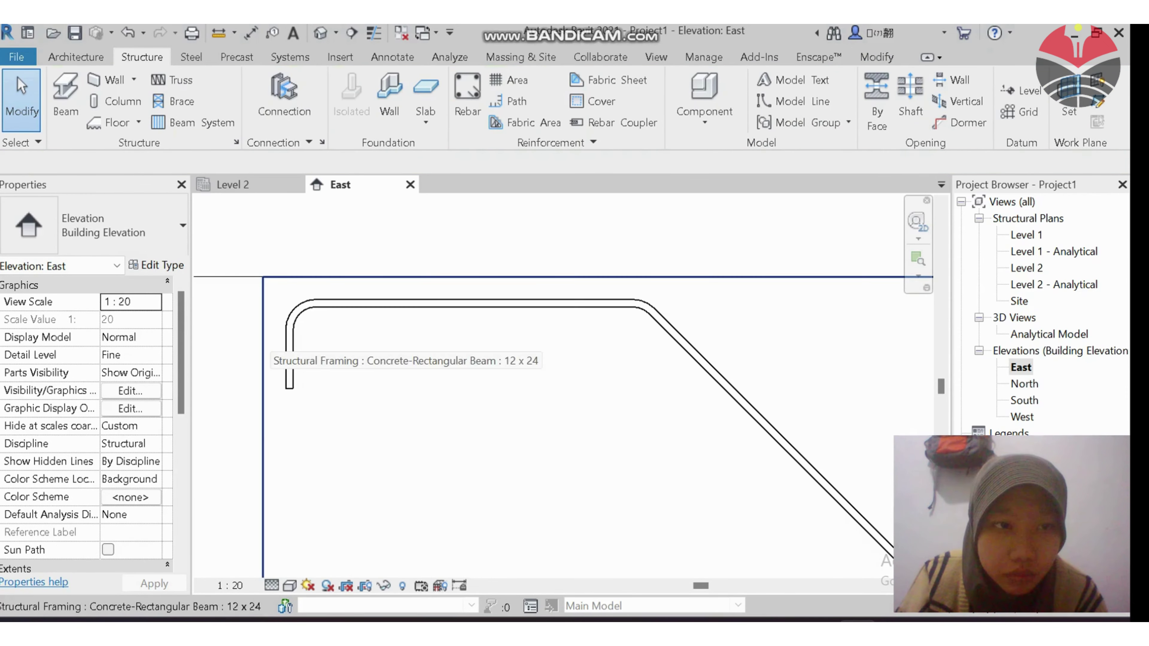
pyautogui.click(290, 344)
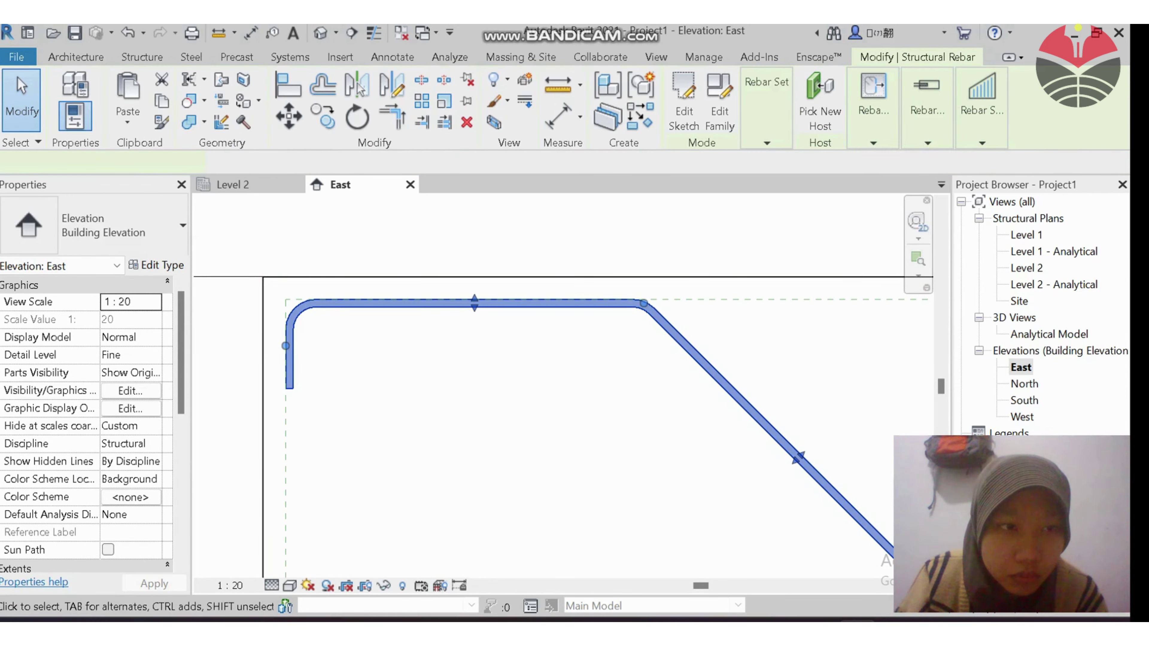
pyautogui.scroll(-3, 86, 407)
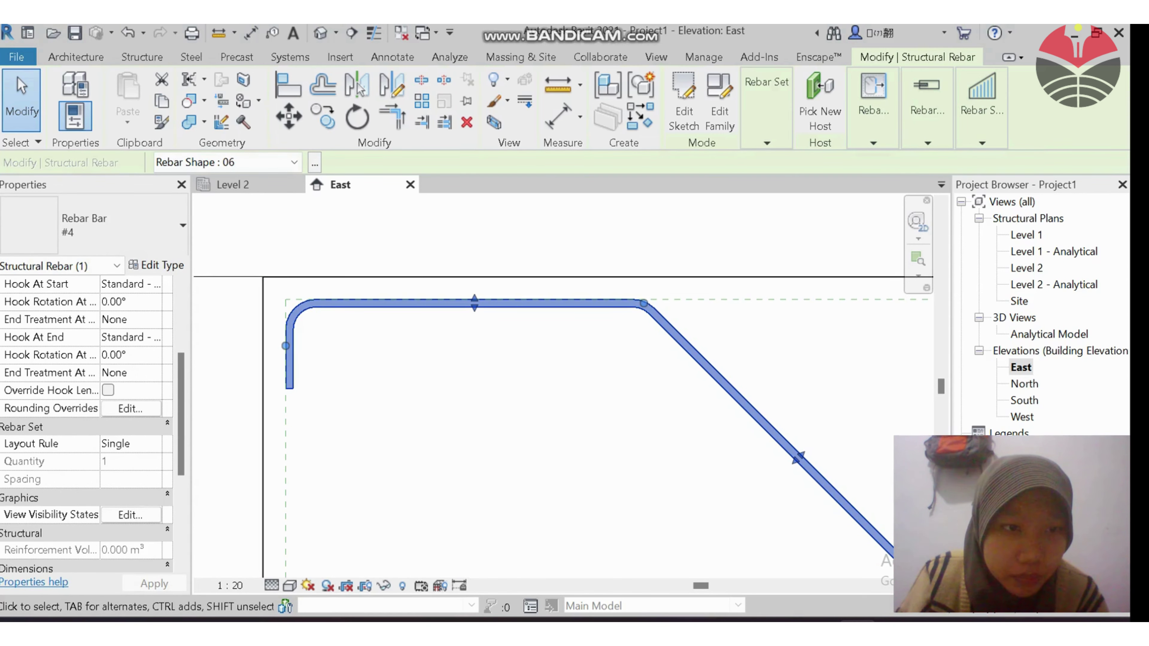
pyautogui.scroll(-3, 86, 426)
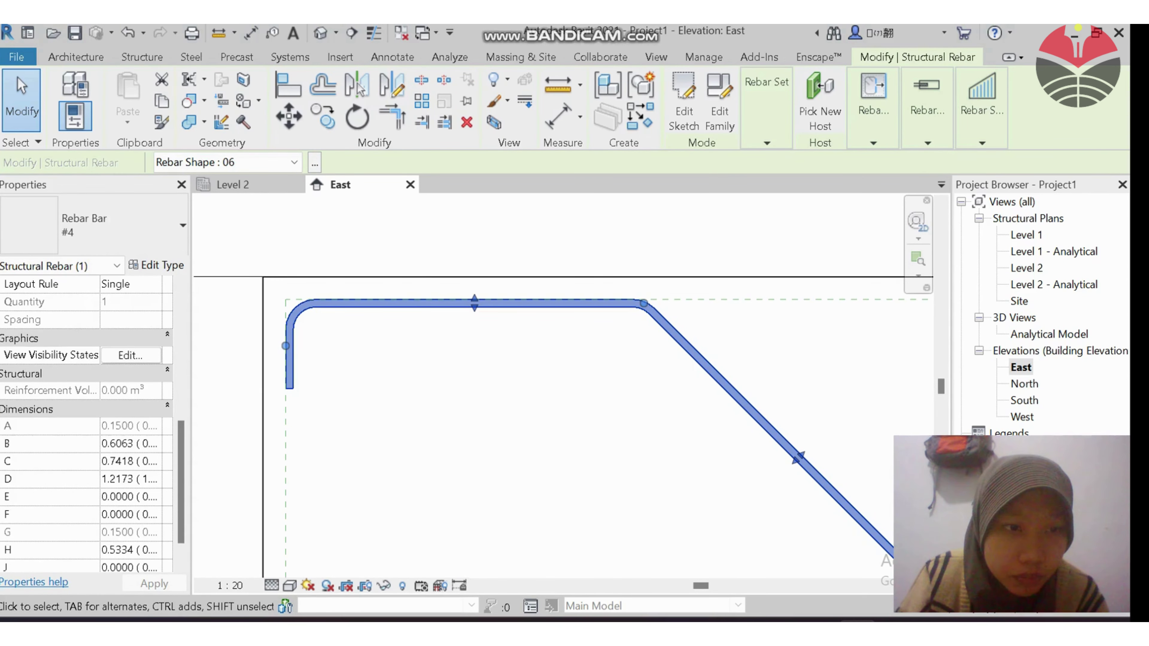
pyautogui.scroll(-3, 85, 452)
pyautogui.scroll(8, 85, 452)
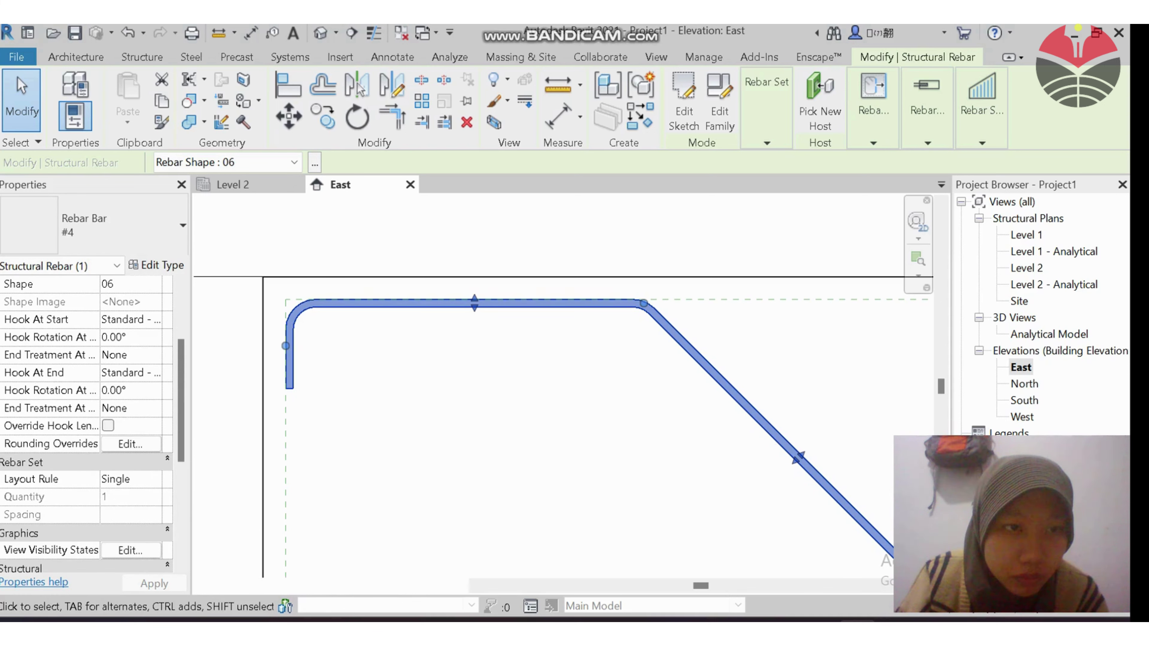
# Try to set the bent bar's hook rotation at start to 0.5'
pyautogui.click(130, 337)
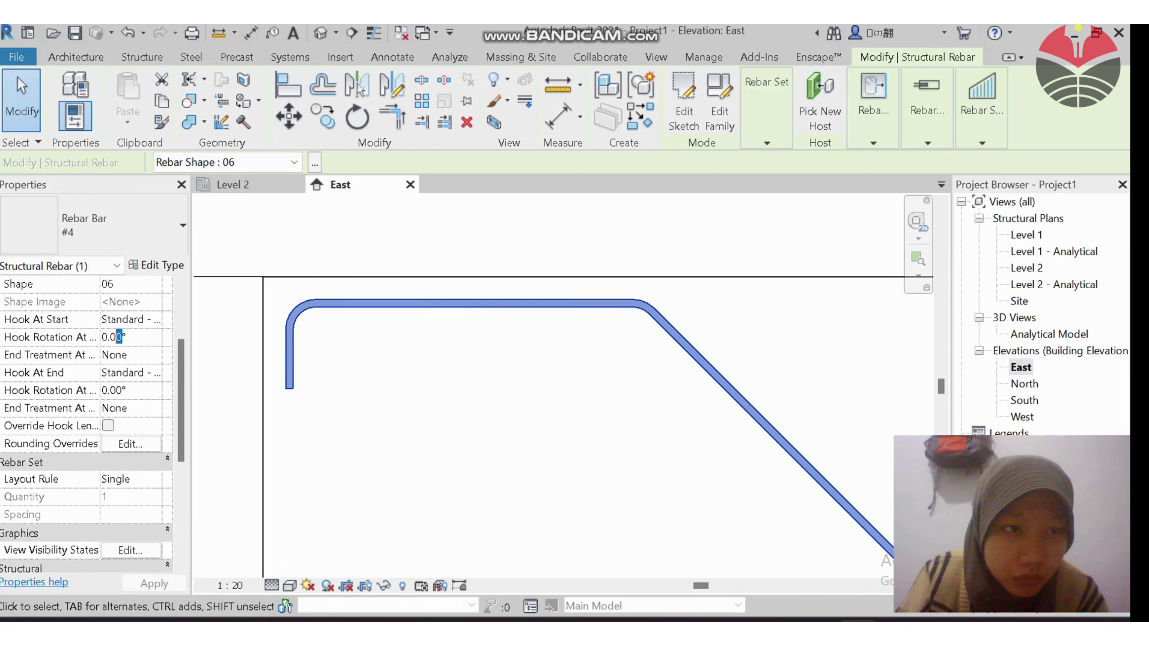
pyautogui.write("5'")
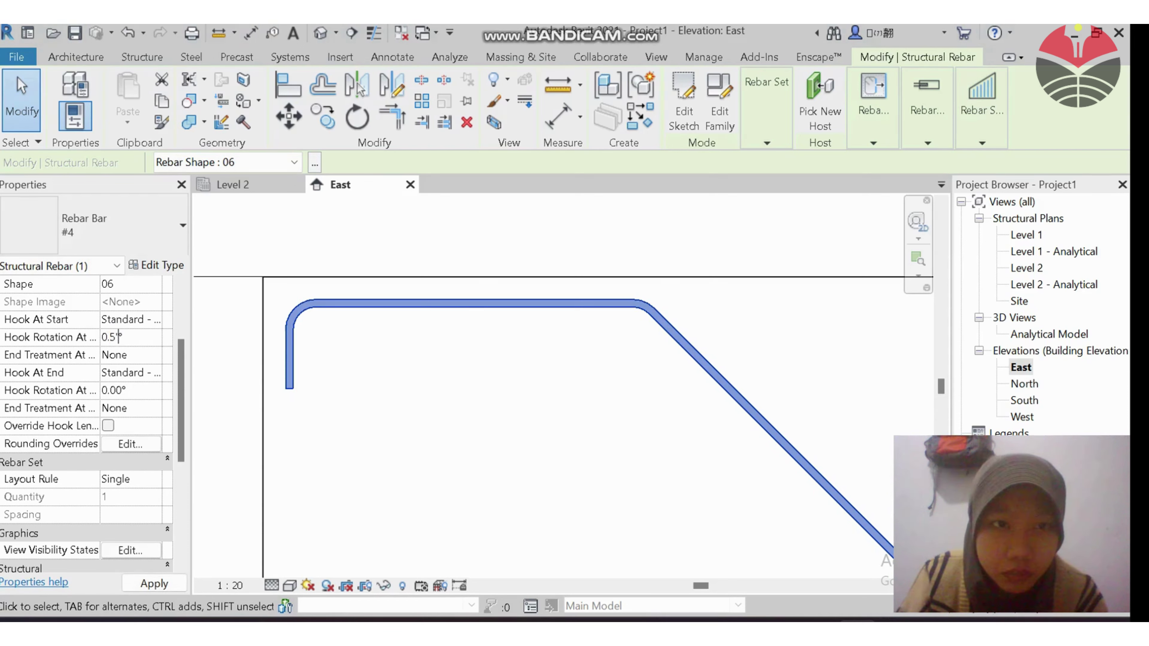
pyautogui.press('Return')
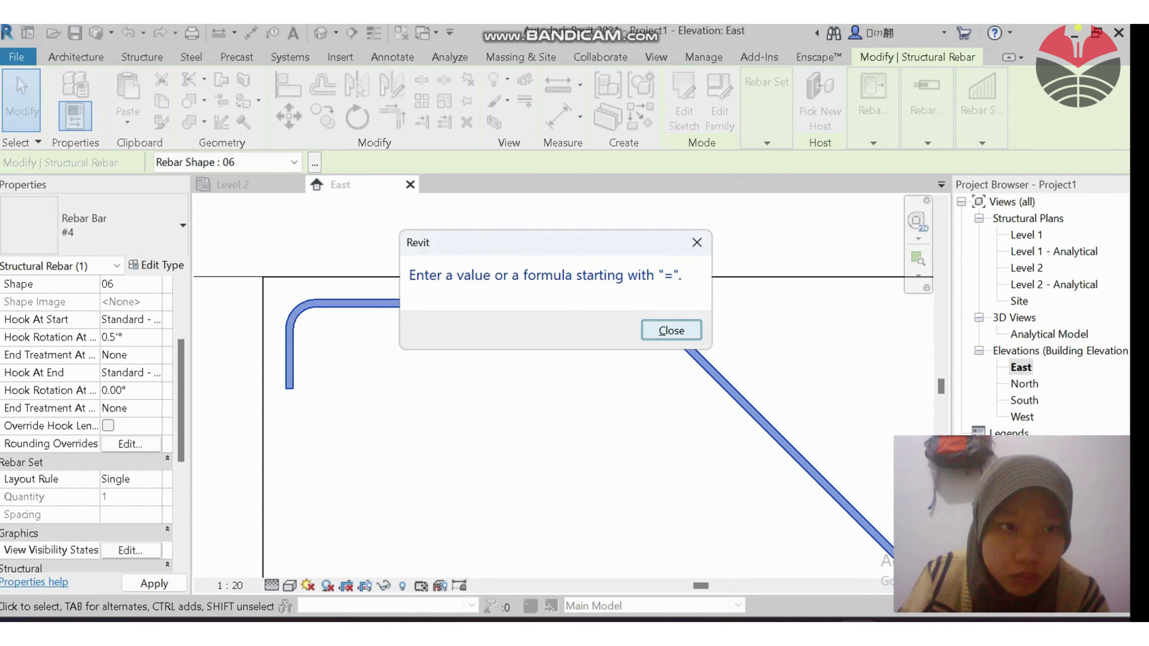
pyautogui.click(671, 330)
pyautogui.press('Escape')
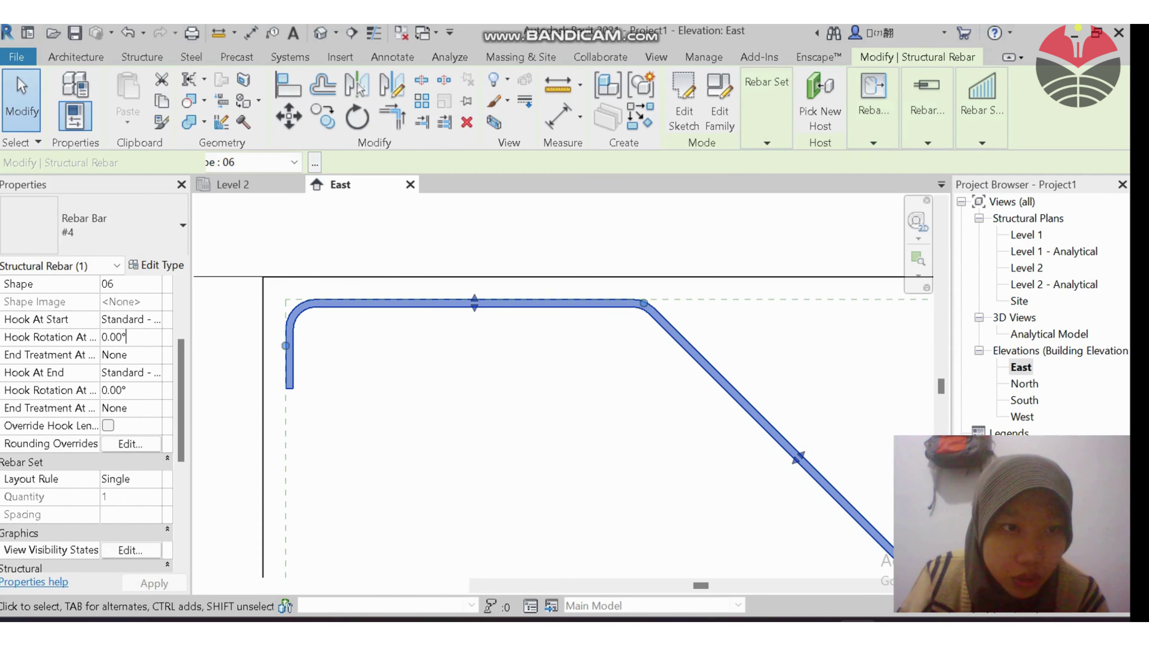
# Set the bent bar's hook rotation at start to 0.60° and deselect the bar
pyautogui.write('6')
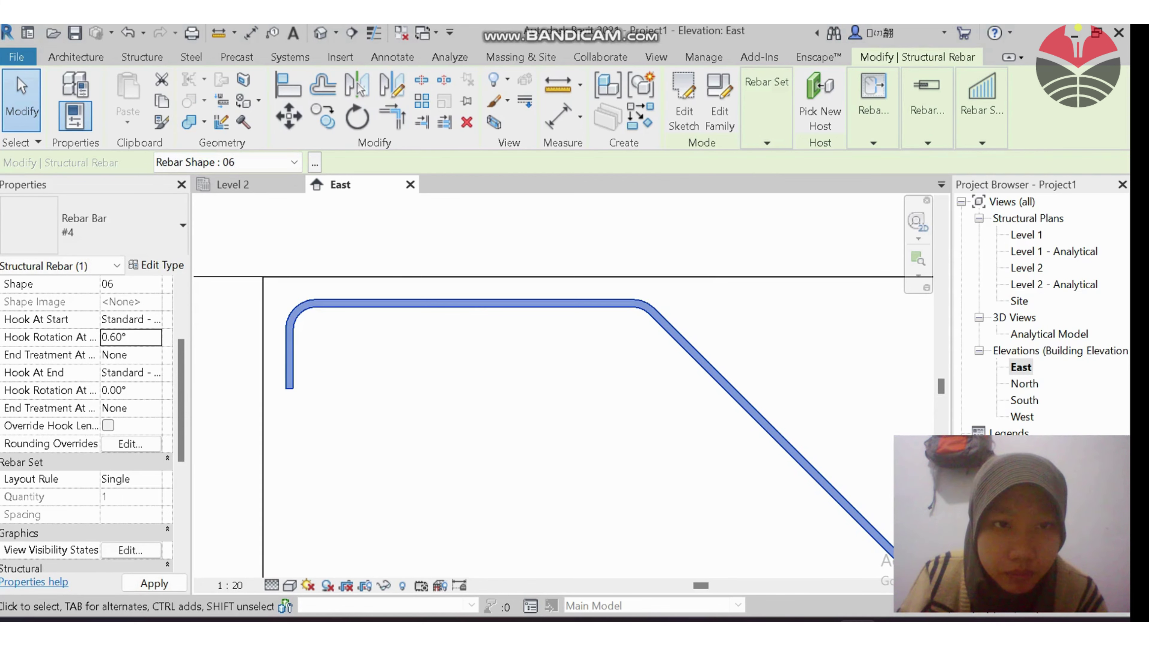
pyautogui.scroll(-1, 335, 349)
pyautogui.scroll(-7, 337, 350)
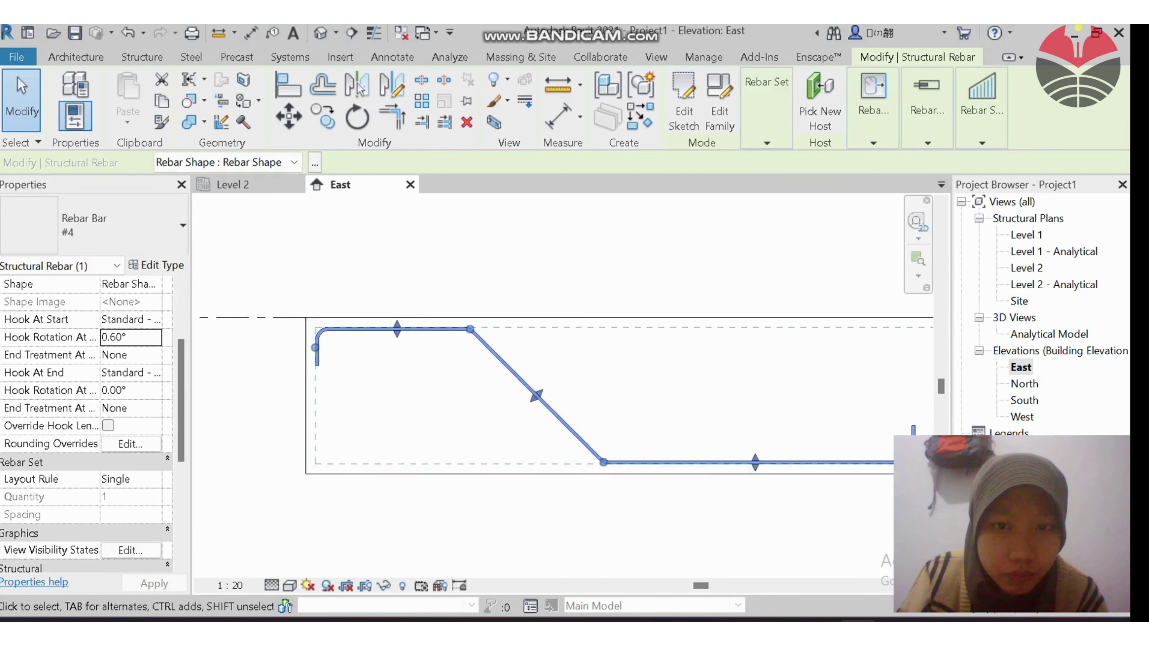
pyautogui.scroll(4, 747, 430)
pyautogui.scroll(-3, 685, 431)
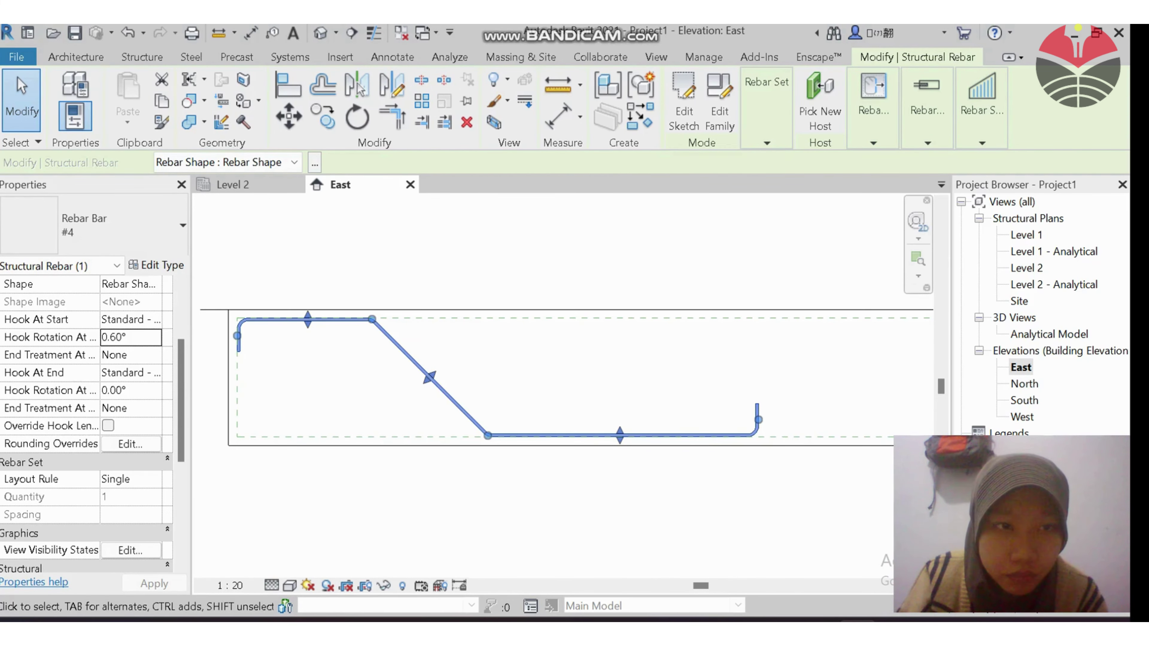
pyautogui.press('Escape')
# Examine the bent bar's profile and its start hook at the beam's left end, along with the view's properties
pyautogui.scroll(3, 238, 334)
pyautogui.scroll(1, 237, 348)
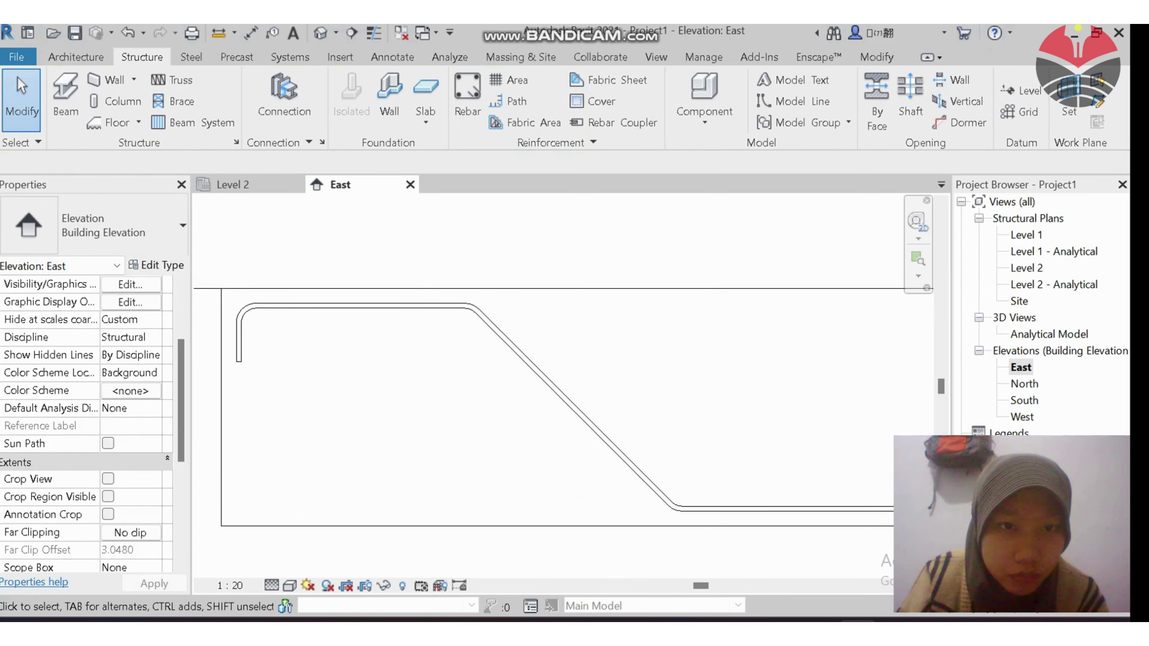
pyautogui.scroll(-2, 303, 353)
pyautogui.scroll(2, 113, 375)
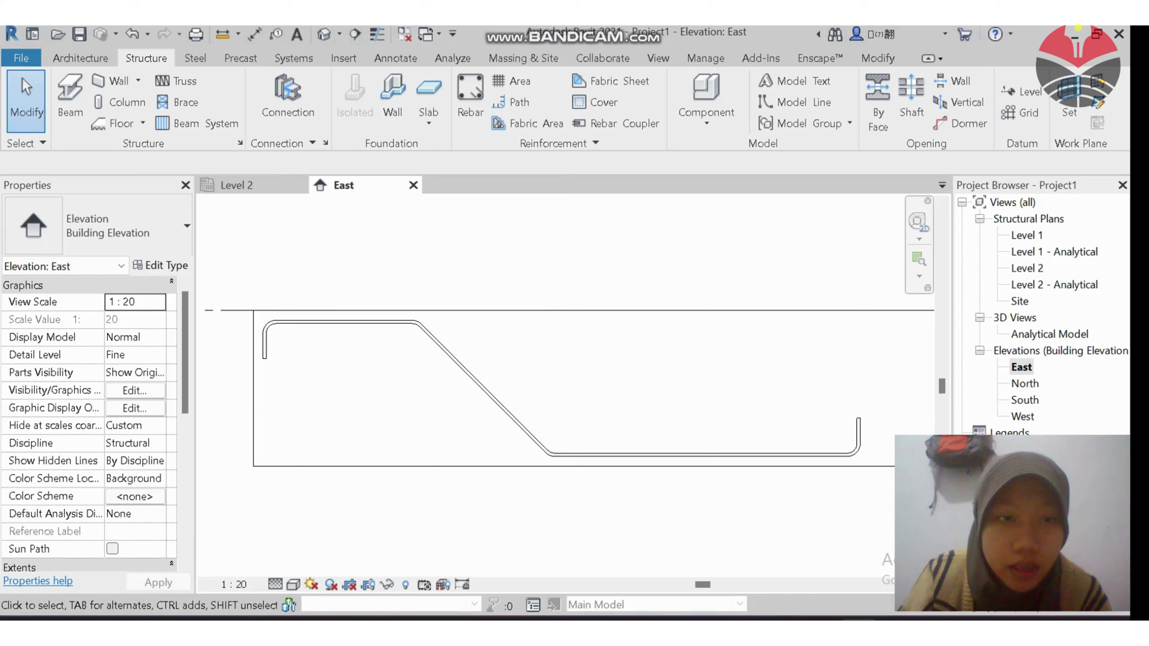
pyautogui.moveTo(256, 328); pyautogui.dragTo(364, 328, button='middle')
pyautogui.scroll(3, 364, 328)
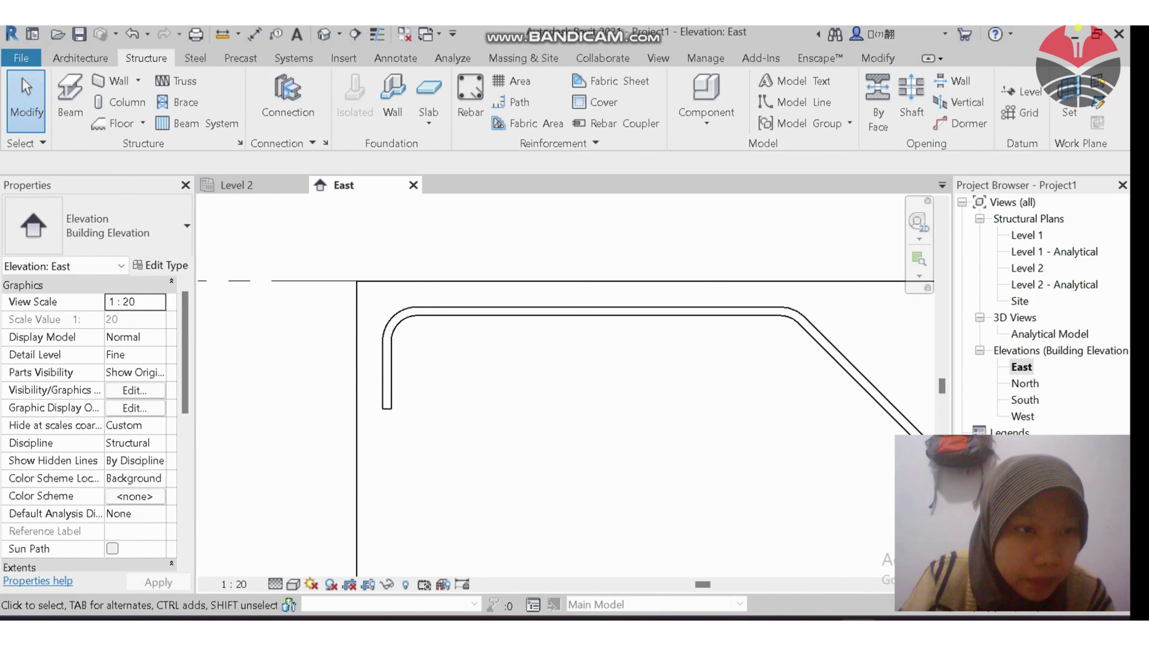
pyautogui.scroll(-5, 90, 421)
pyautogui.scroll(5, 90, 421)
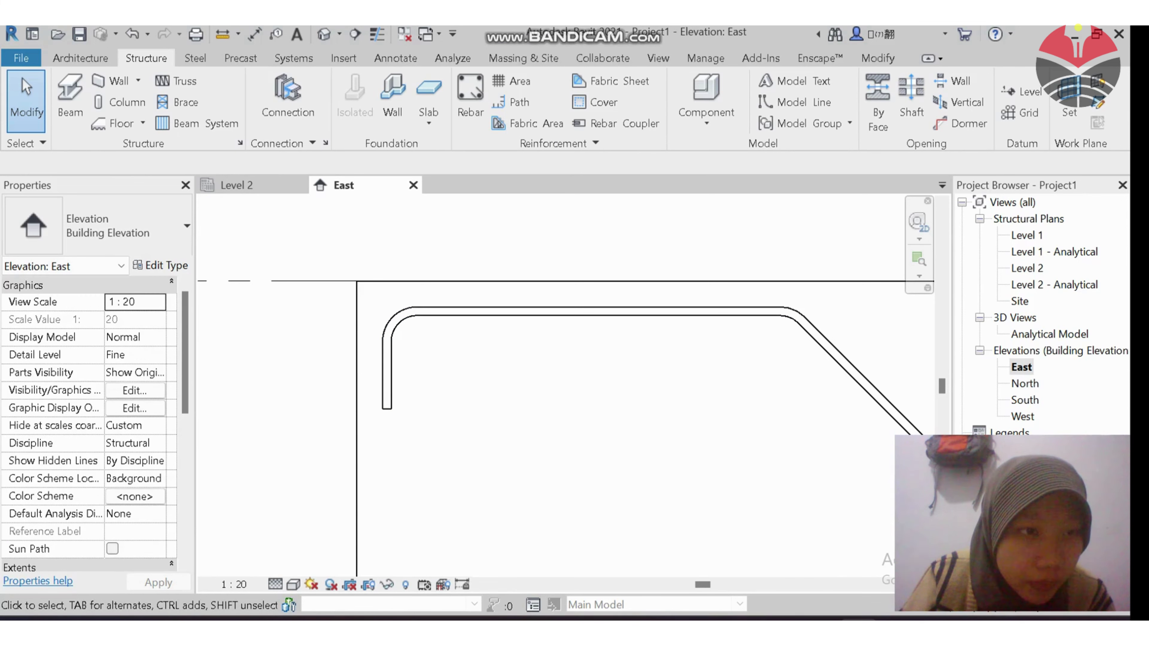
pyautogui.scroll(-8, 90, 421)
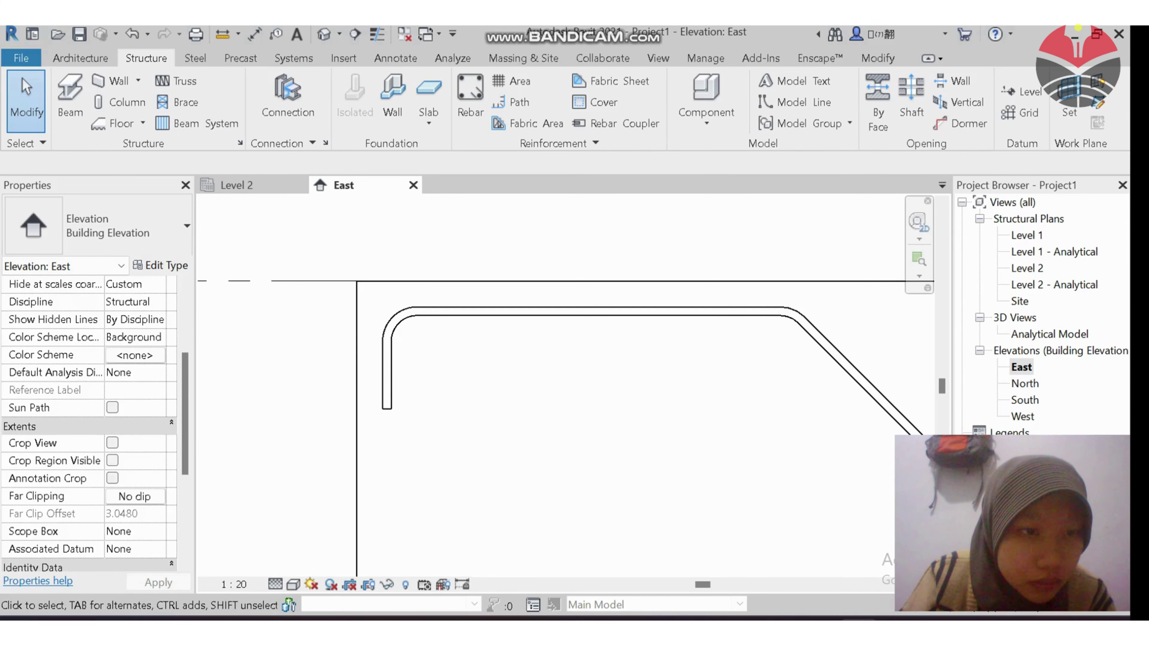
# Reselect the bent #4 bar and set its hook at start to Standard - 180 deg
pyautogui.scroll(8, 90, 421)
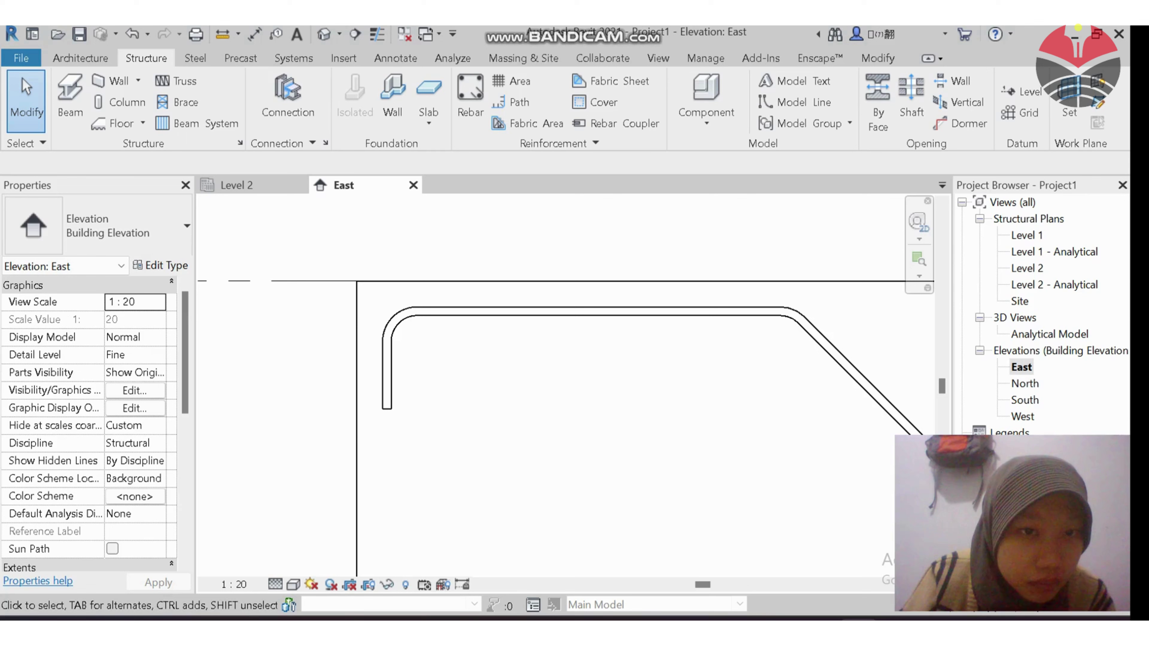
pyautogui.click(388, 360)
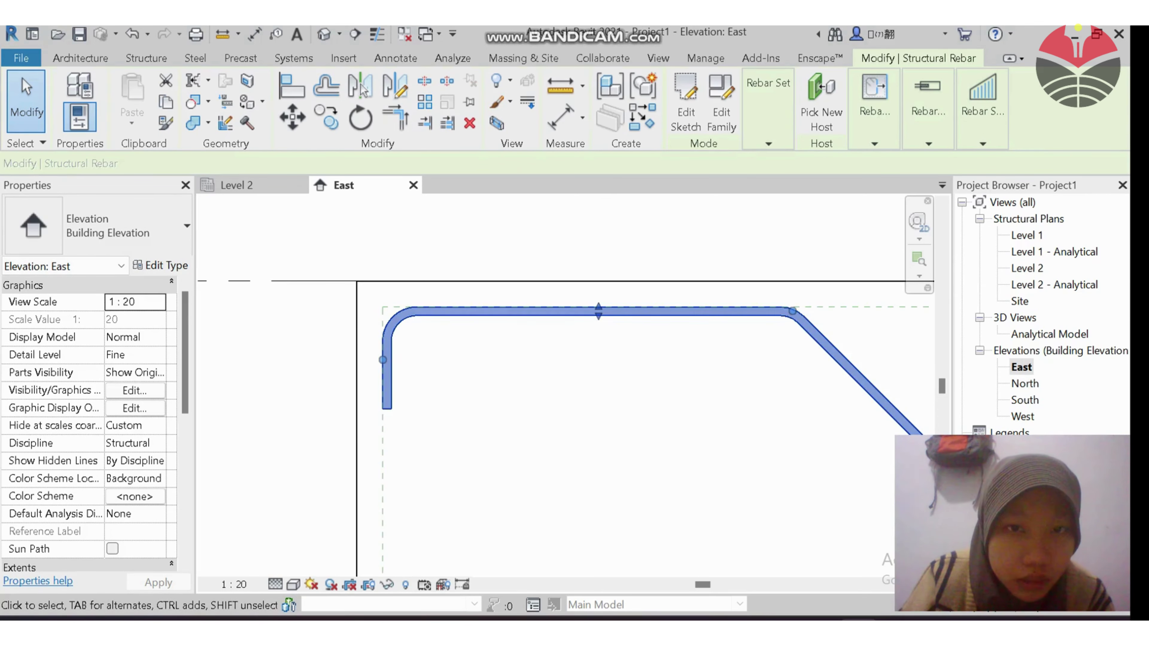
pyautogui.scroll(-6, 413, 360)
pyautogui.scroll(1, 337, 361)
pyautogui.scroll(3, 318, 390)
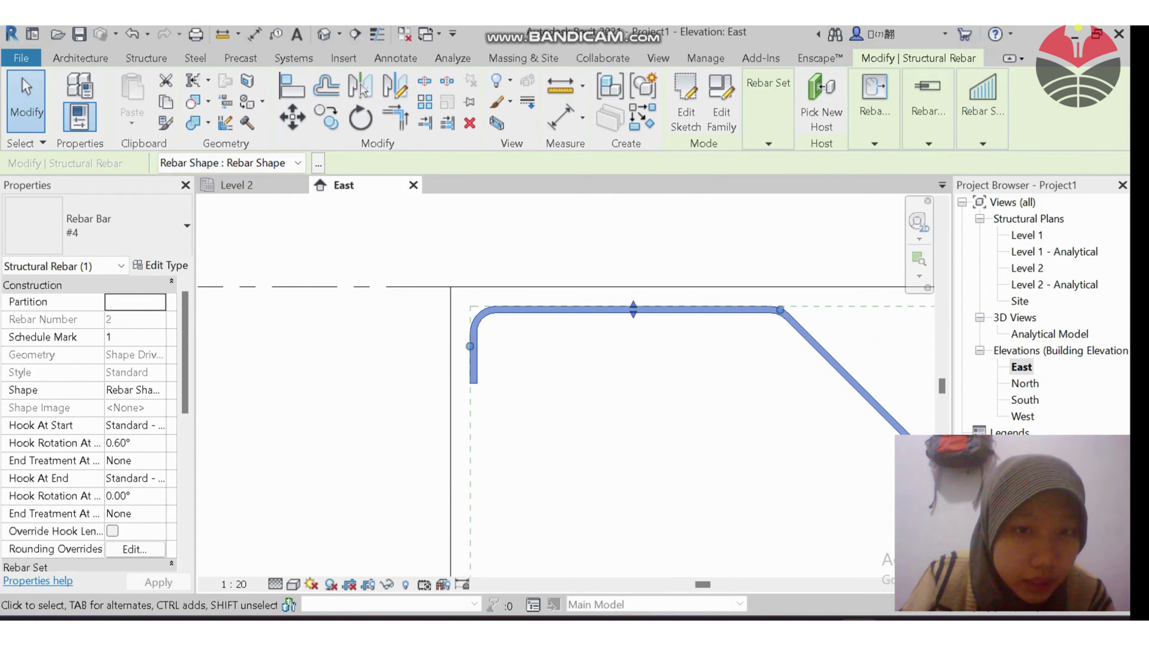
pyautogui.click(121, 425)
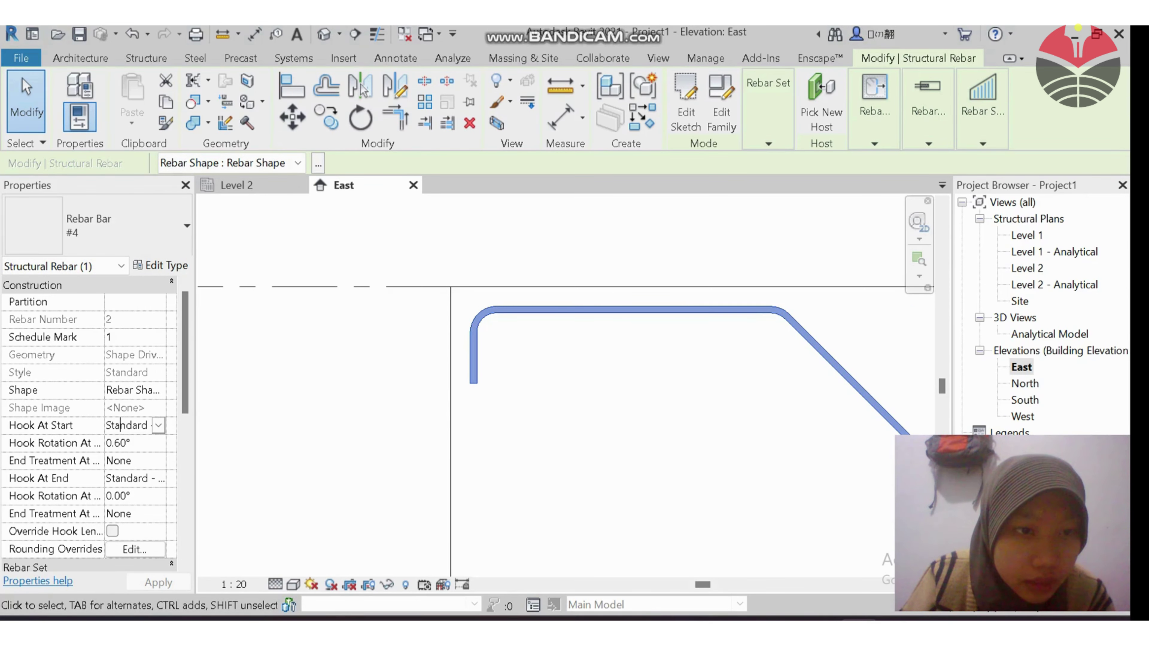
pyautogui.click(158, 425)
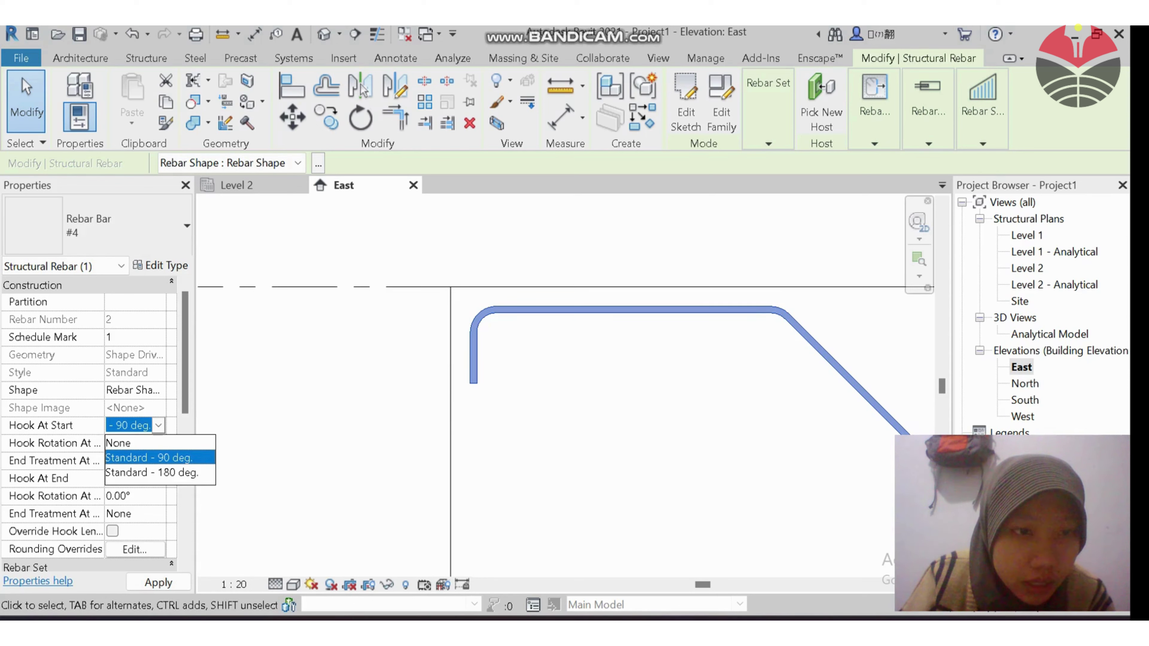
pyautogui.click(152, 473)
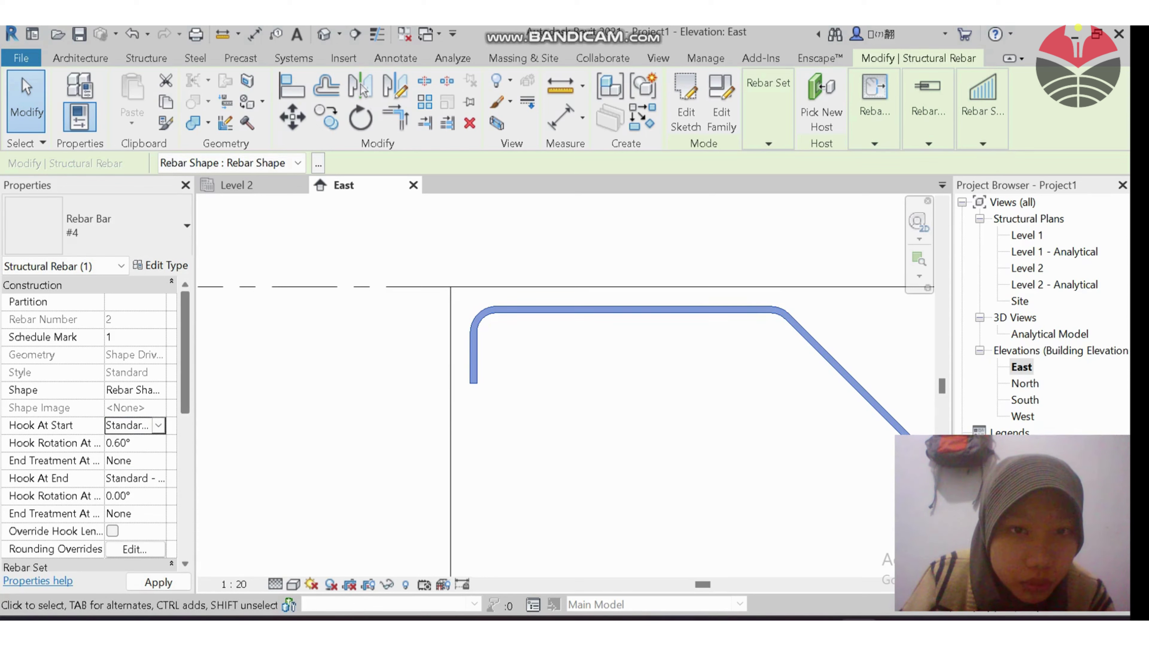
pyautogui.scroll(-4, 372, 379)
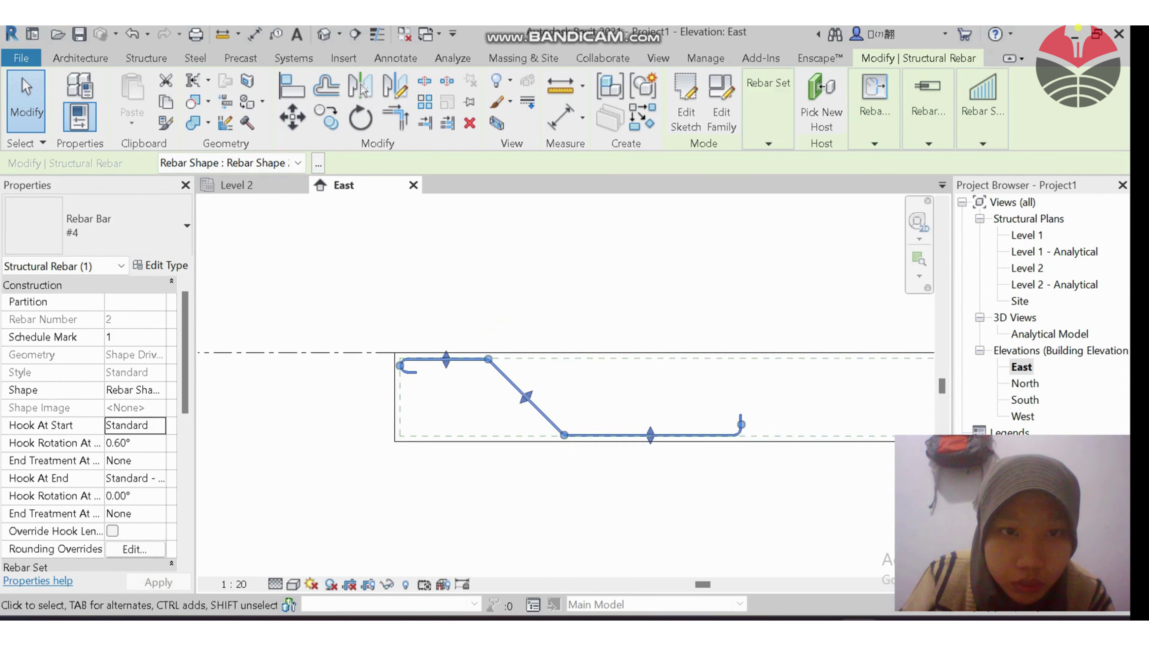
pyautogui.scroll(5, 403, 365)
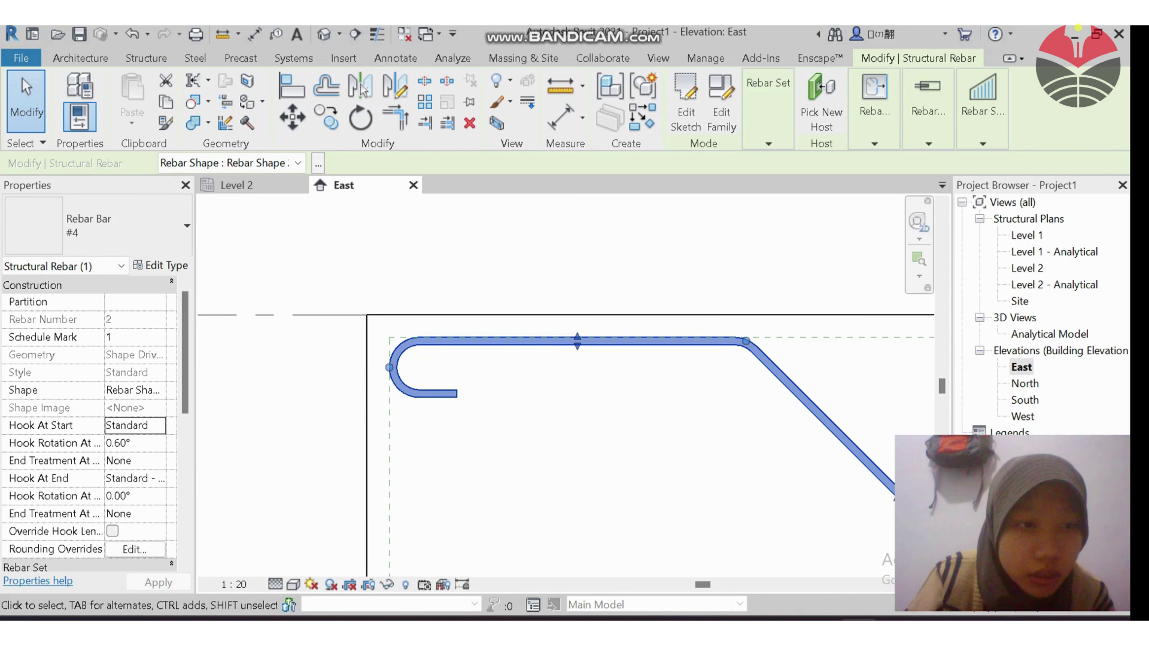
# Set the bent bar's hook at start back to Standard - 90 deg
pyautogui.click(137, 425)
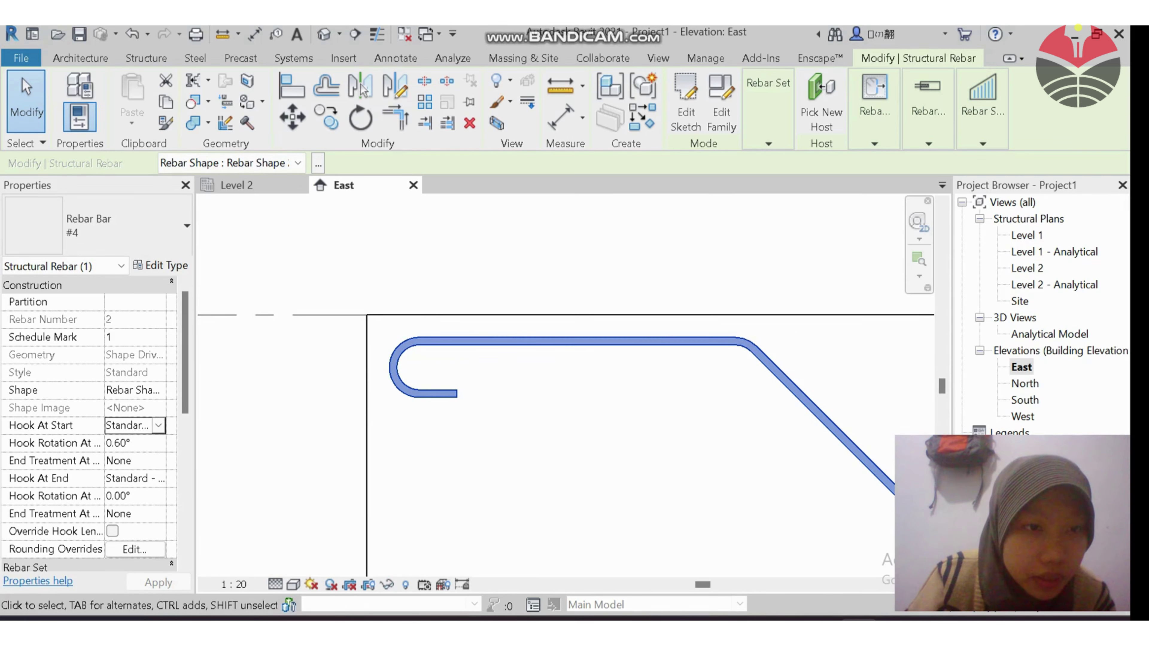
pyautogui.click(158, 425)
pyautogui.click(149, 458)
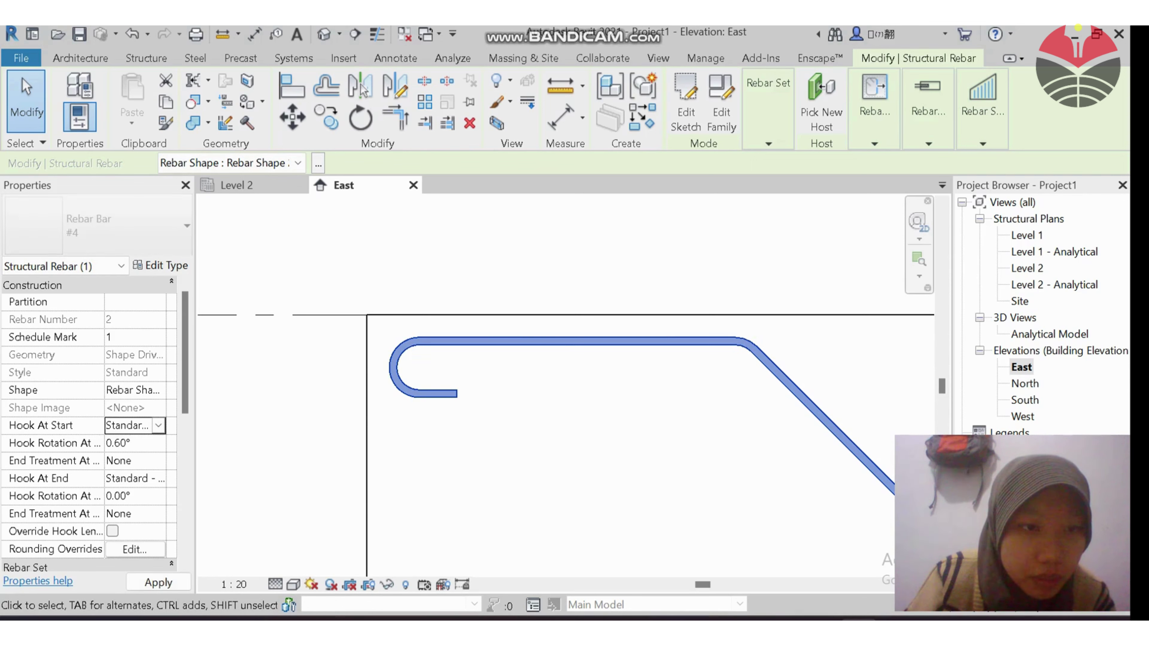
pyautogui.scroll(-5, 259, 312)
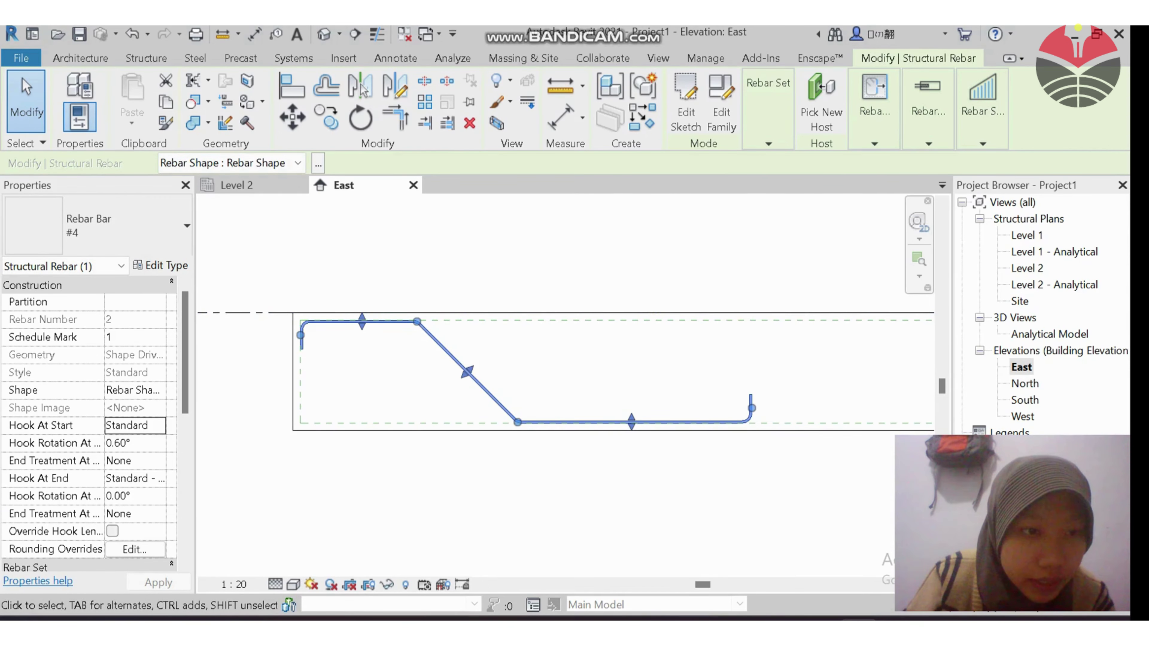
# Set the bent bar's hook at end to Standard - 180 deg. and inspect the hook's shape
pyautogui.click(158, 478)
pyautogui.click(152, 526)
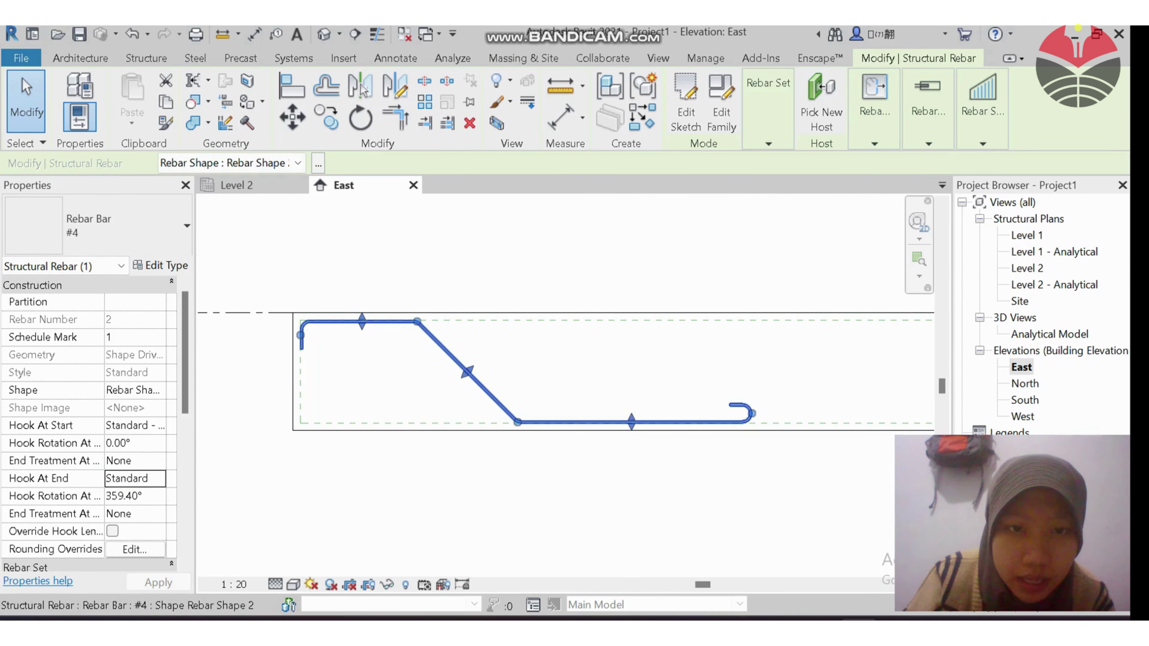
pyautogui.scroll(4, 714, 406)
pyautogui.scroll(-4, 813, 444)
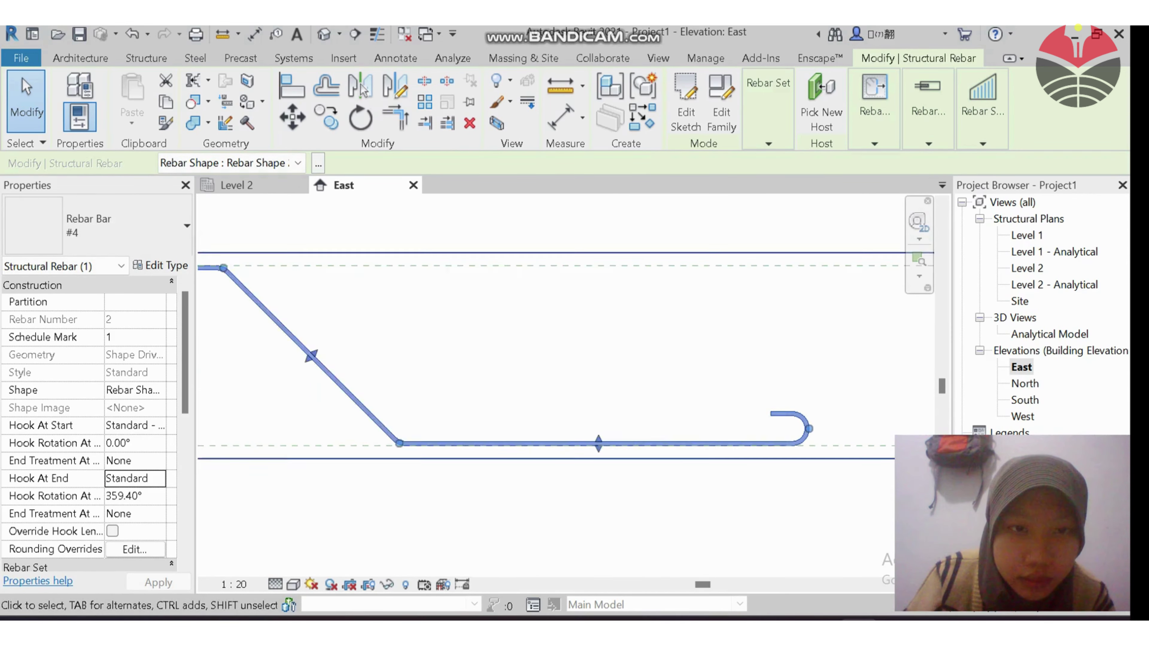
# Set the bent bar's hook at end back to Standard - 90 deg
pyautogui.click(158, 479)
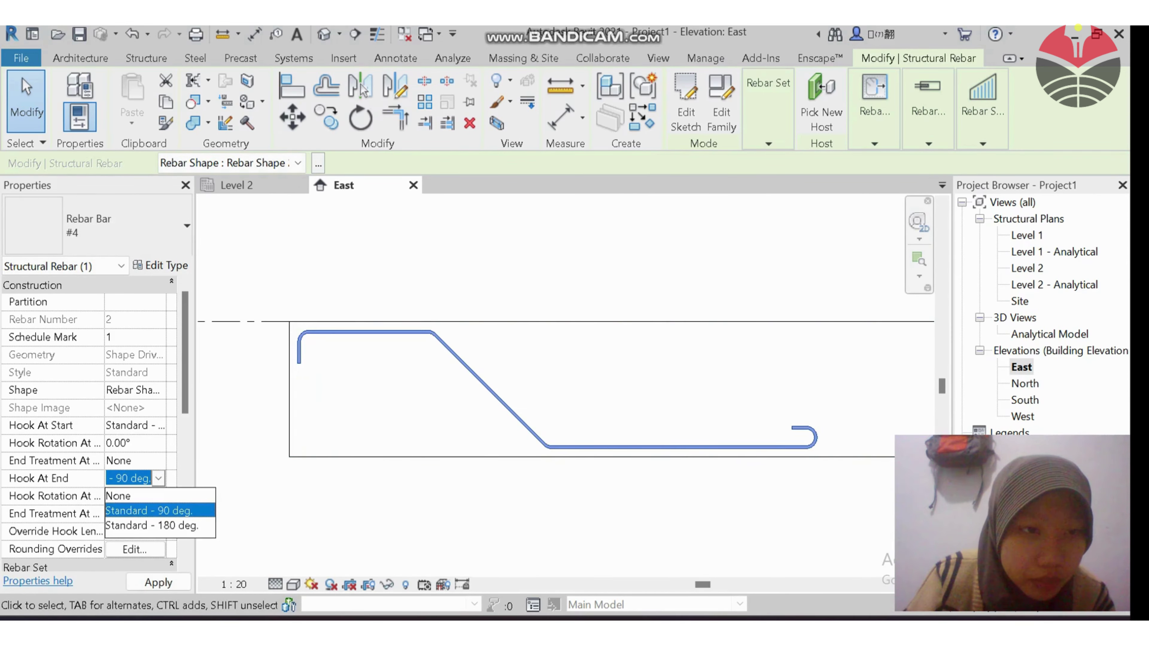
pyautogui.click(149, 510)
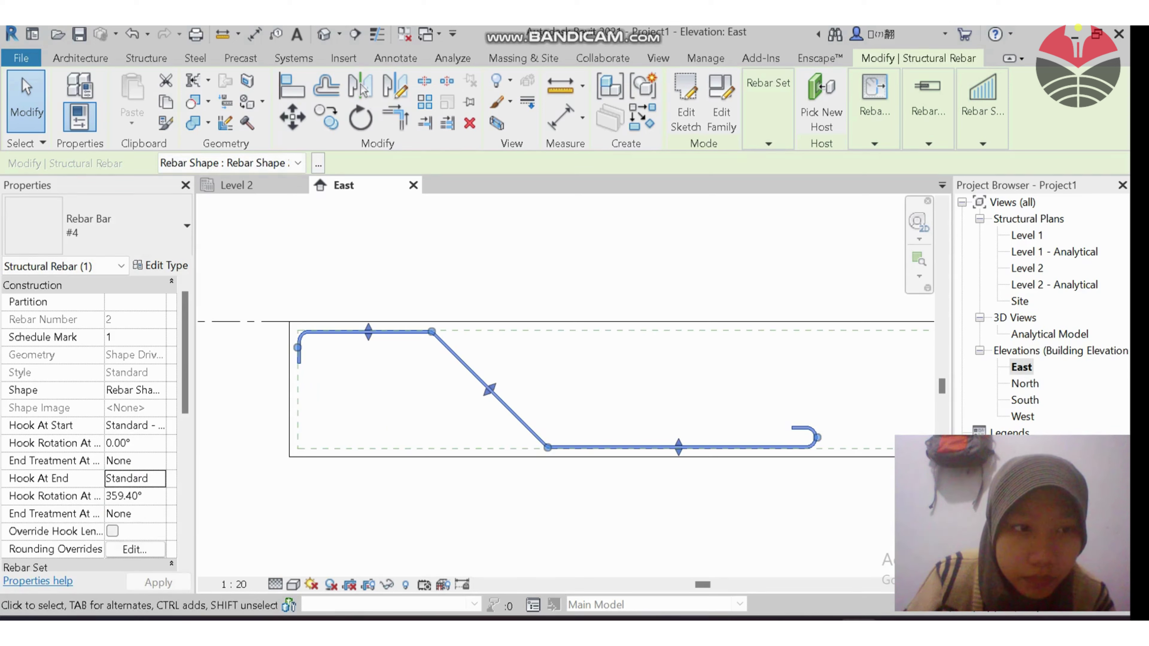
pyautogui.click(158, 478)
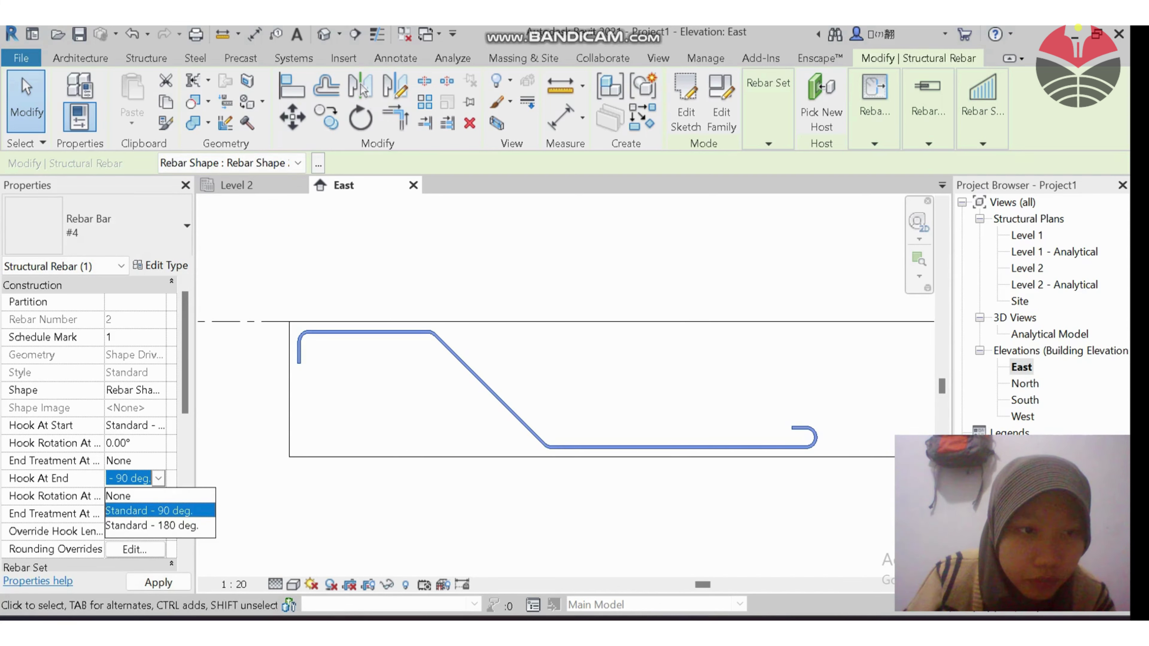
pyautogui.click(149, 510)
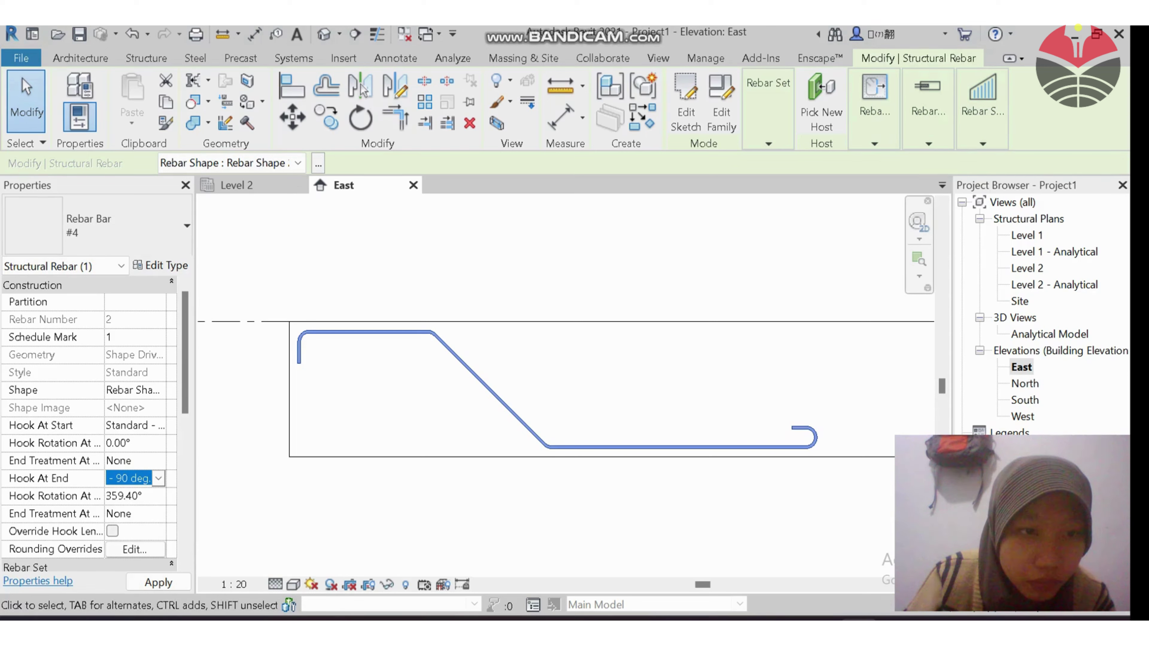
pyautogui.click(158, 478)
pyautogui.click(159, 511)
pyautogui.click(158, 513)
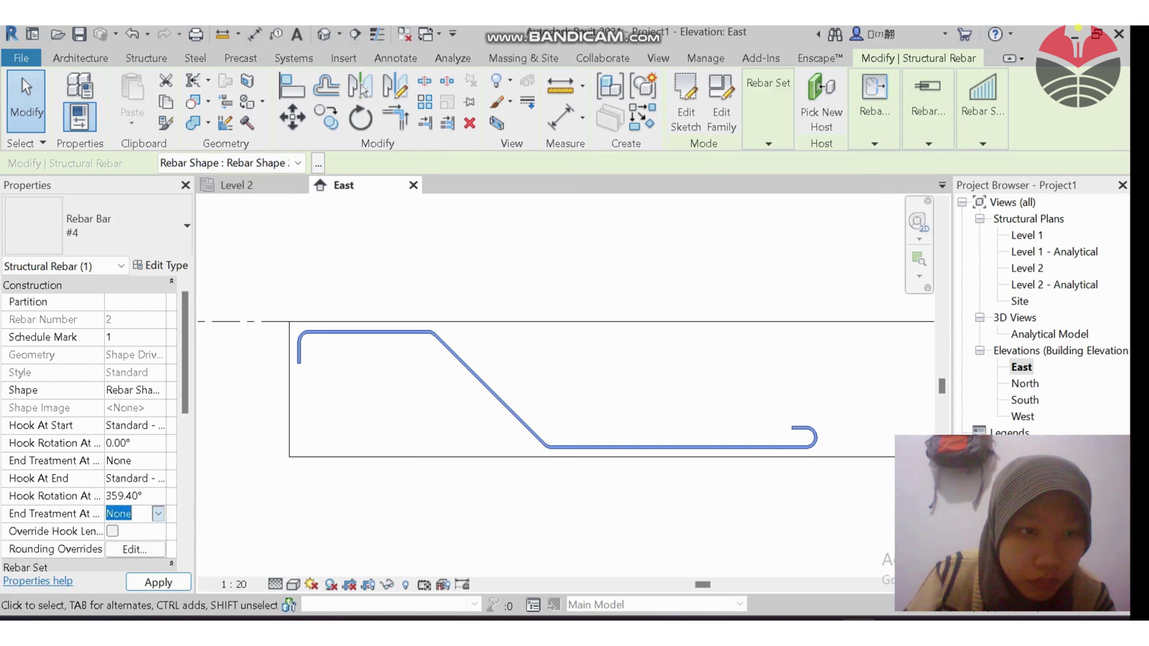
pyautogui.click(159, 514)
pyautogui.click(158, 514)
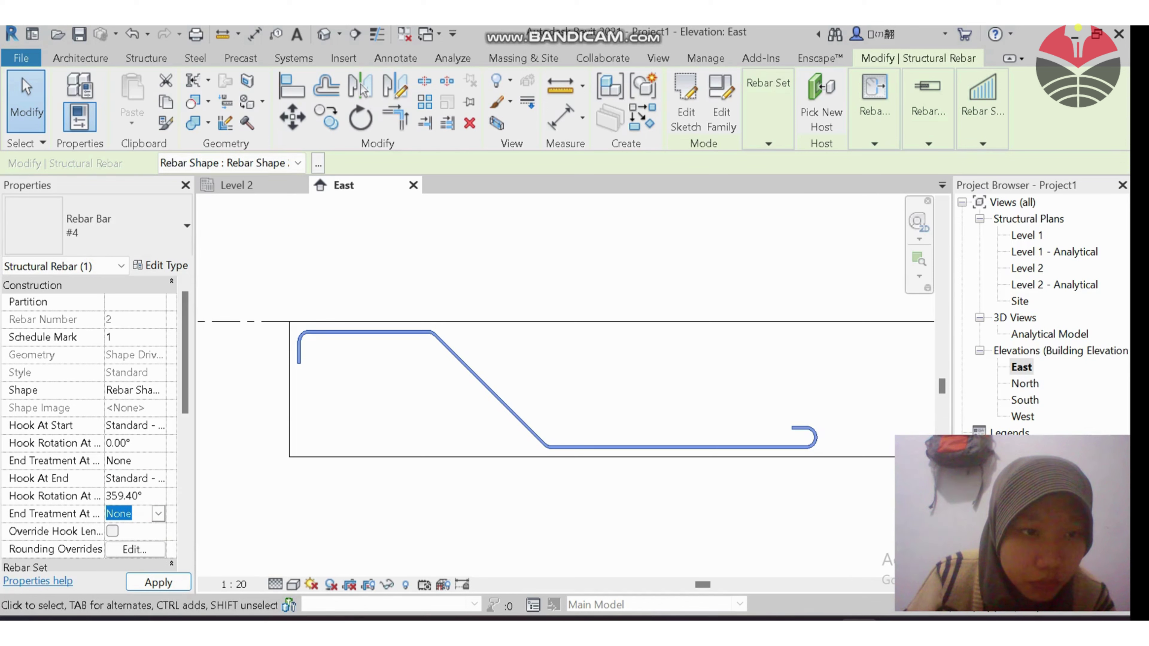
# Reapply Standard - 90 deg. as the bent bar's hook at start and deselect the bar
pyautogui.click(131, 443)
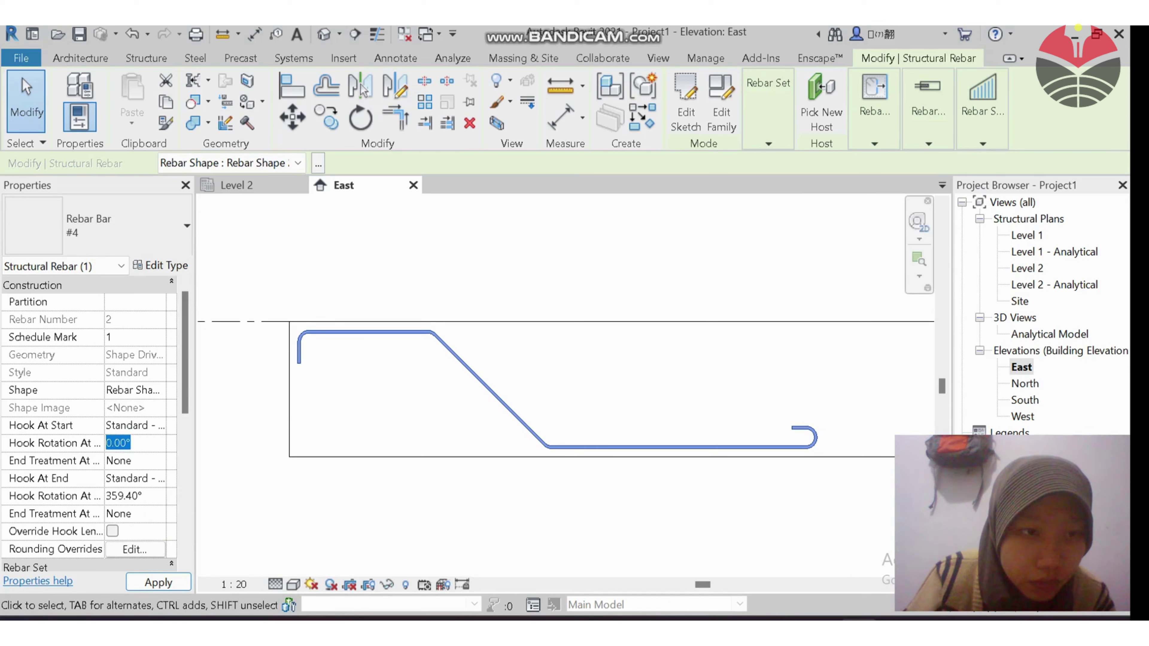
pyautogui.click(159, 425)
pyautogui.click(135, 458)
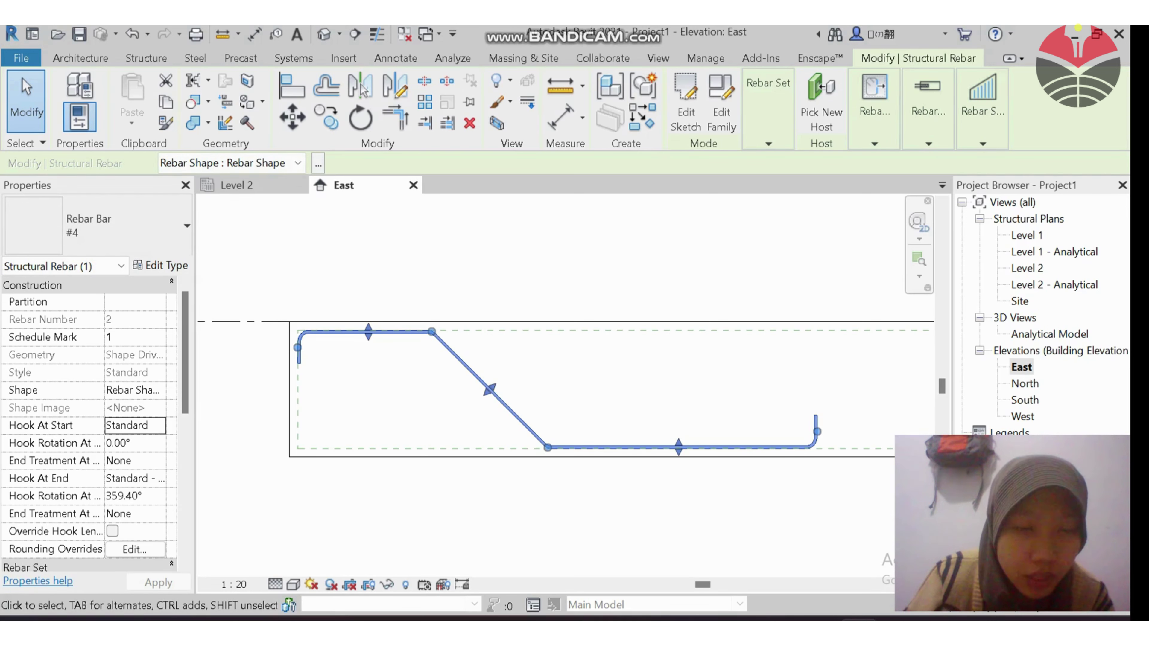
pyautogui.press('Escape')
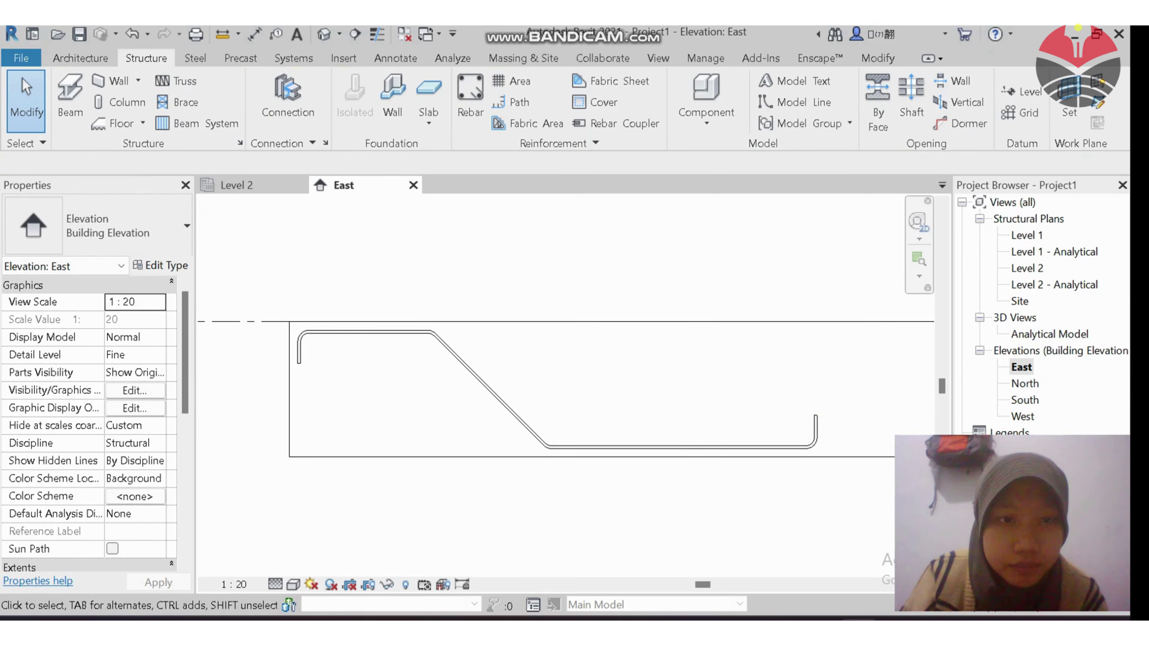
# Examine the bent bar's profile inside the beam, from the start hook to the end hook
pyautogui.click(466, 366)
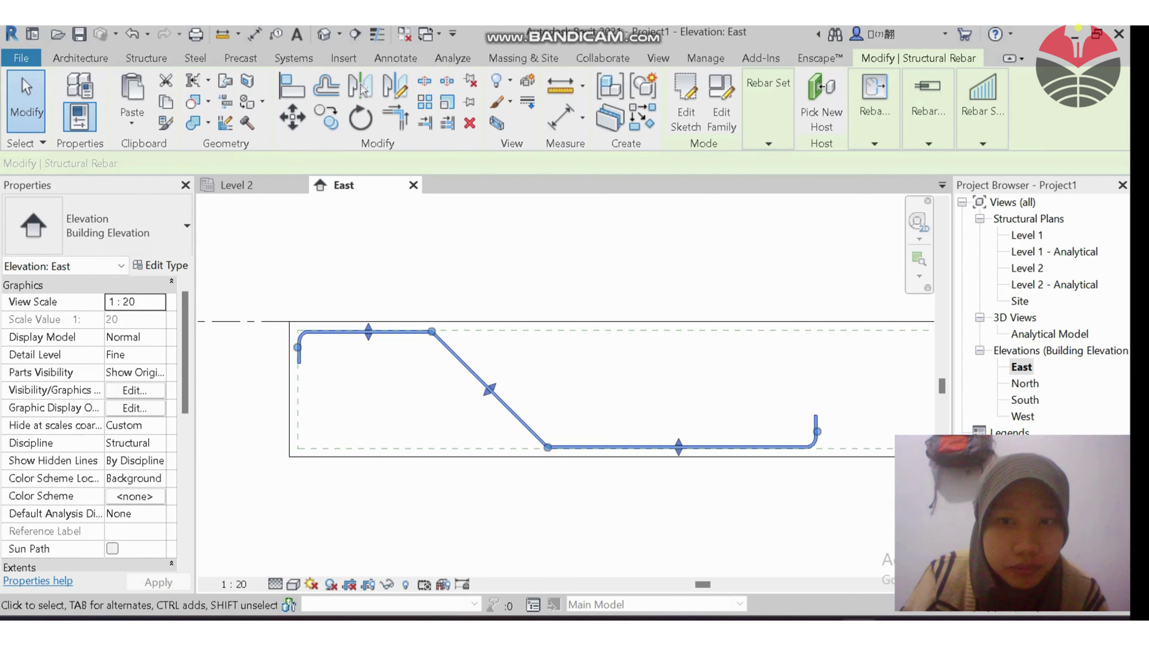
pyautogui.scroll(1, 422, 398)
pyautogui.scroll(-1, 422, 398)
pyautogui.moveTo(543, 384); pyautogui.dragTo(524, 357, button='middle')
pyautogui.hotkey('alt', 'Tab')
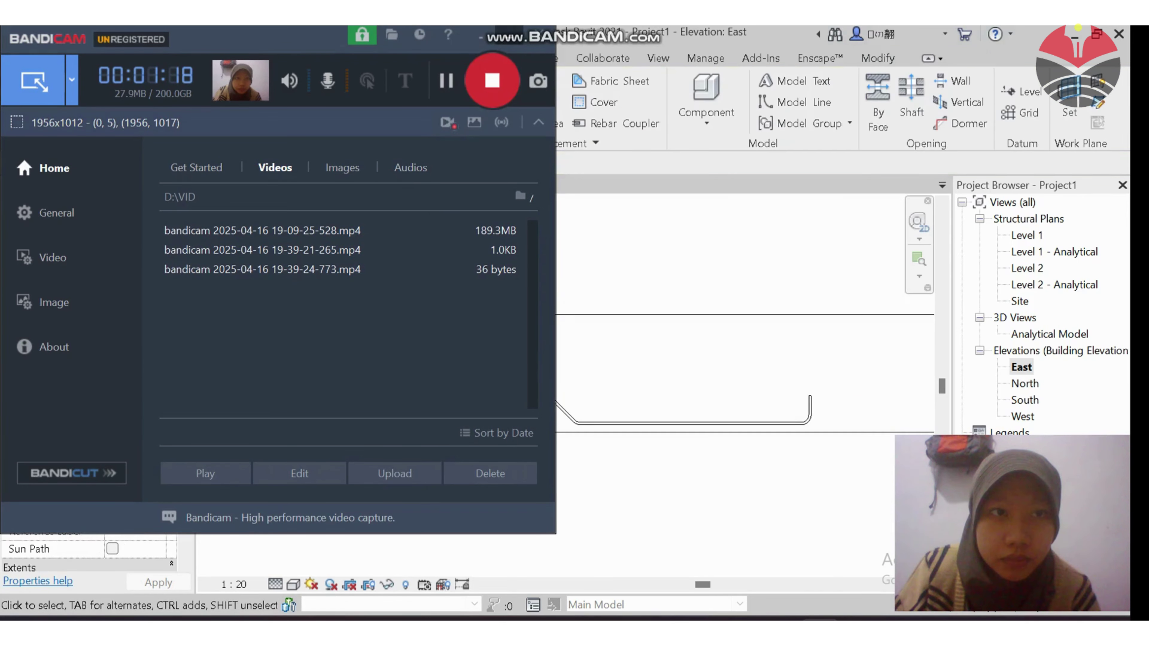
pyautogui.click(510, 35)
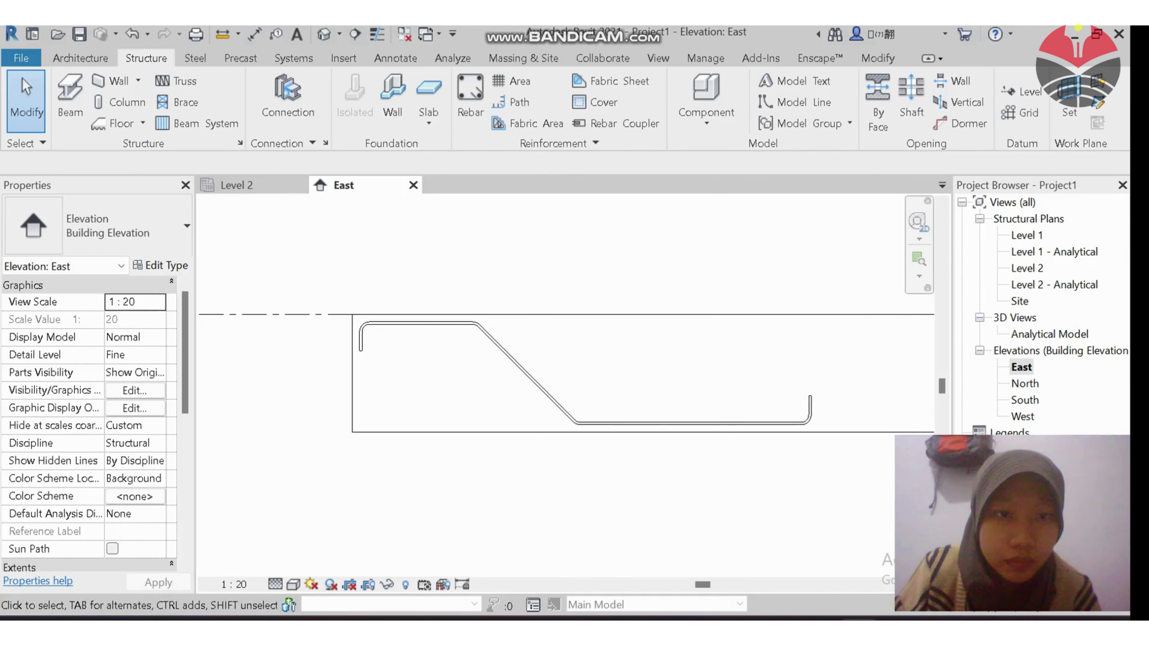
pyautogui.moveTo(406, 314); pyautogui.dragTo(378, 316, button='middle')
pyautogui.scroll(2, 378, 315)
pyautogui.moveTo(561, 398); pyautogui.dragTo(461, 359, button='middle')
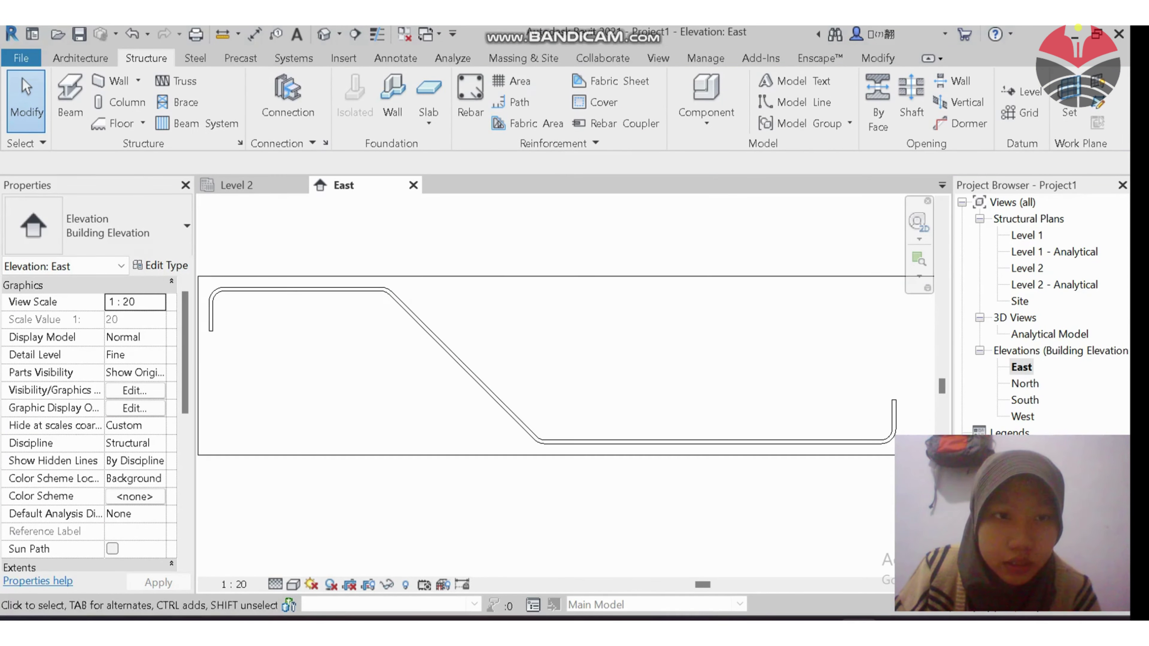
pyautogui.moveTo(208, 311); pyautogui.dragTo(346, 323, button='middle')
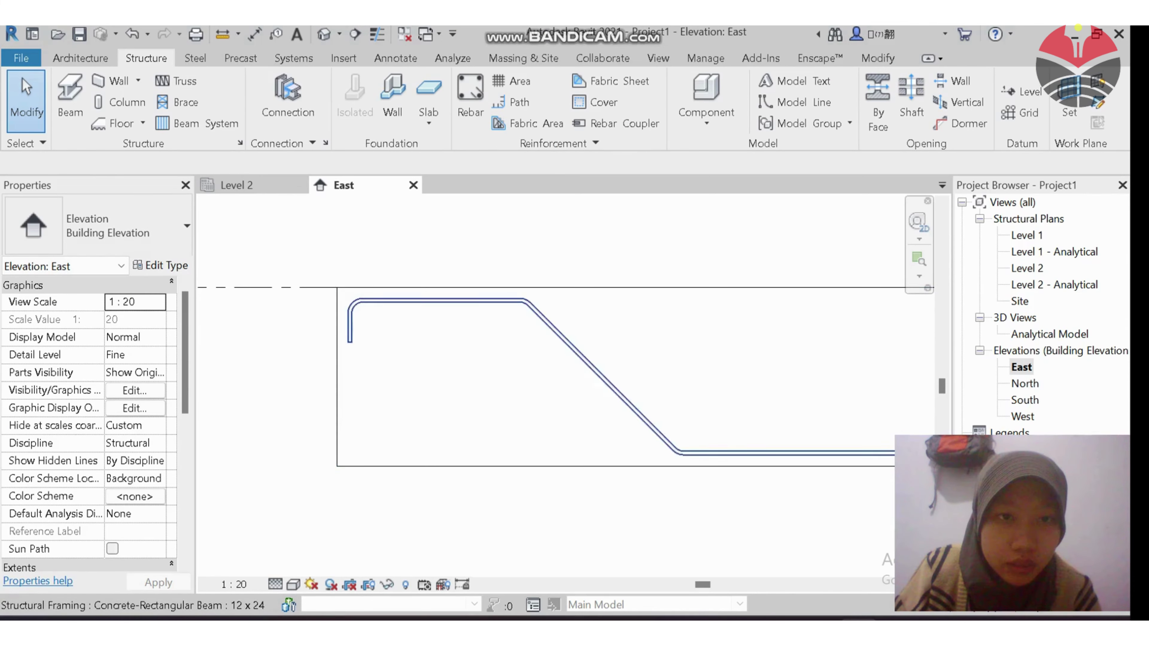
pyautogui.scroll(1, 346, 323)
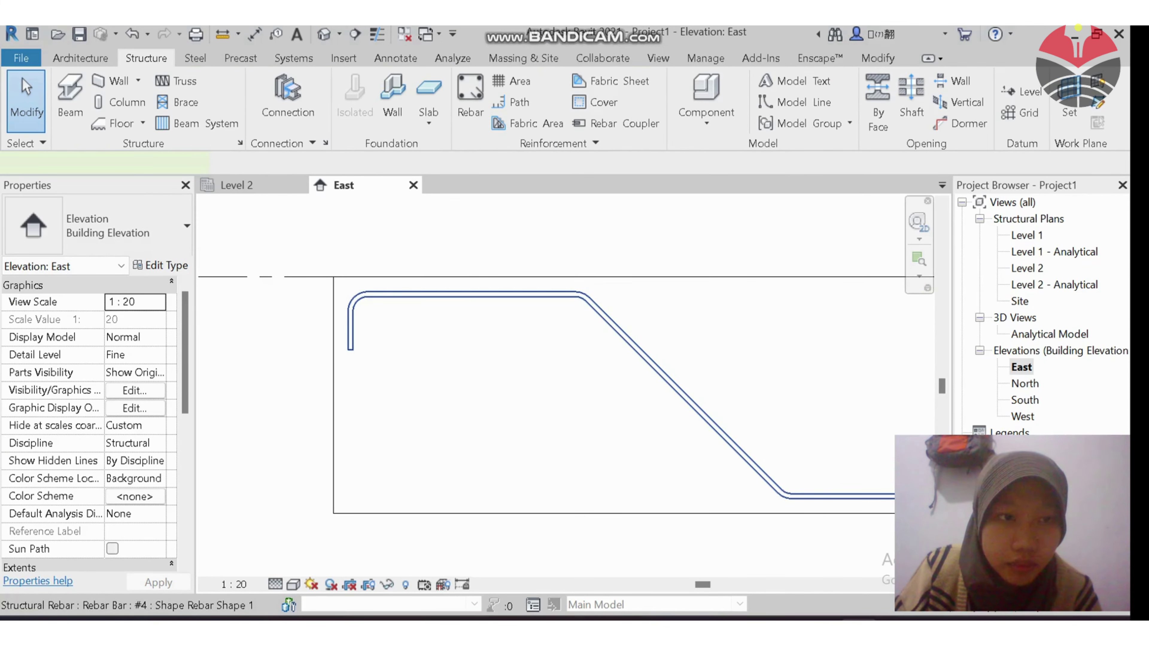
# Select the bent bar and examine both hooked ends together with its hook settings
pyautogui.click(350, 324)
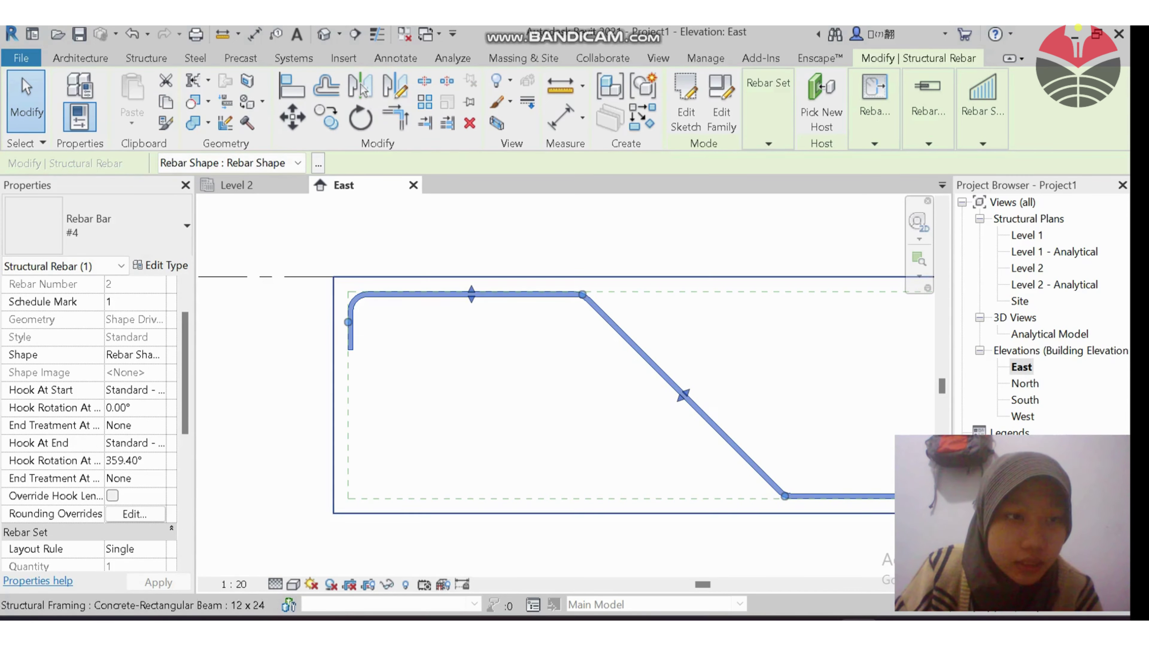
pyautogui.scroll(-3, 433, 373)
pyautogui.moveTo(433, 373); pyautogui.dragTo(310, 386, button='middle')
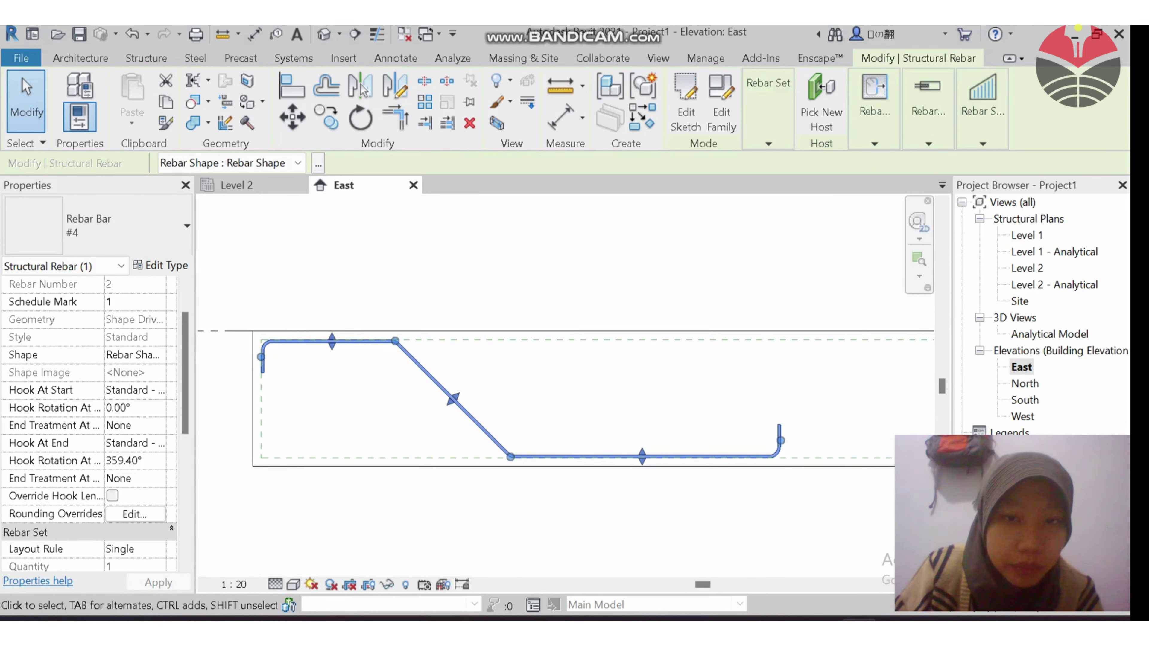
pyautogui.scroll(2, 242, 380)
pyautogui.moveTo(293, 449); pyautogui.dragTo(254, 400, button='middle')
pyautogui.scroll(-2, 254, 400)
pyautogui.scroll(2, 254, 400)
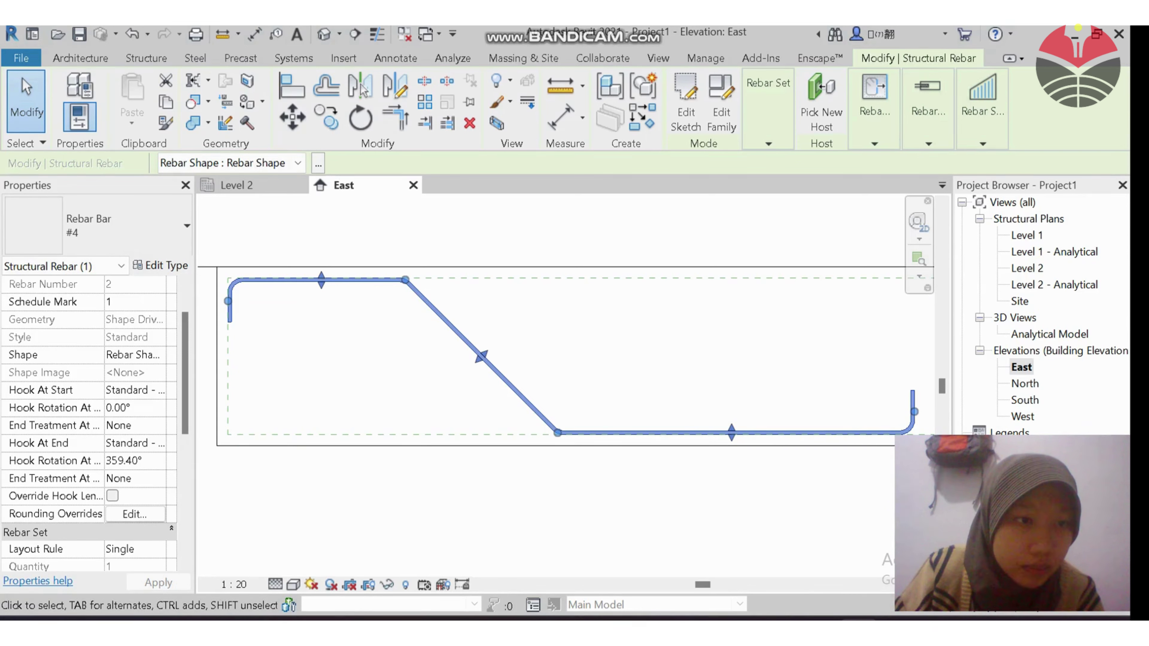
# Pick Standard - 180 deg. as the bent bar's hook at start
pyautogui.click(131, 389)
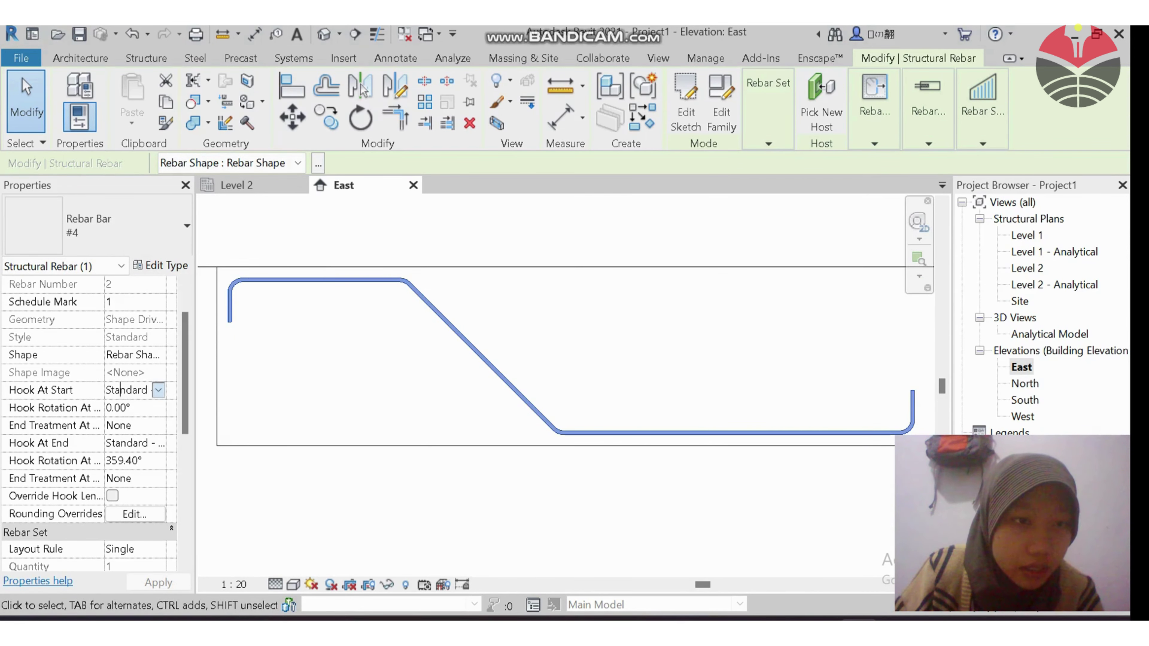
pyautogui.click(158, 390)
pyautogui.press('Down')
pyautogui.press('Return')
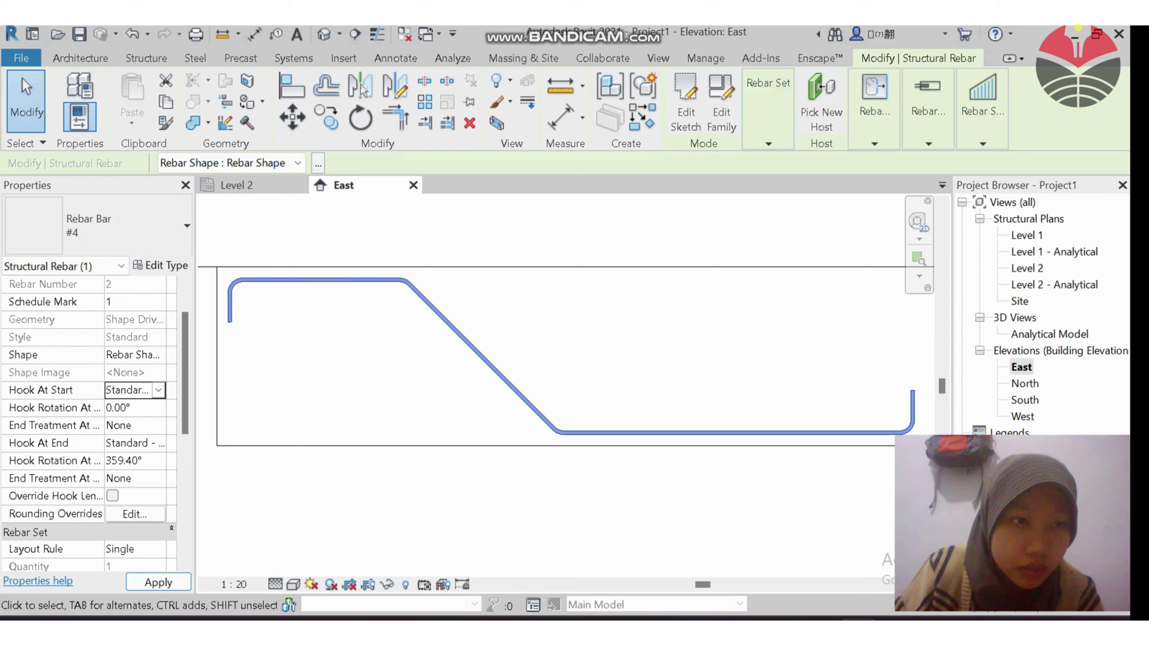
# Set the bent bar's hook at end to Standard - 180 deg., reapply the same hook at start, and deselect the bar
pyautogui.click(118, 425)
pyautogui.click(136, 443)
pyautogui.click(158, 443)
pyautogui.click(159, 443)
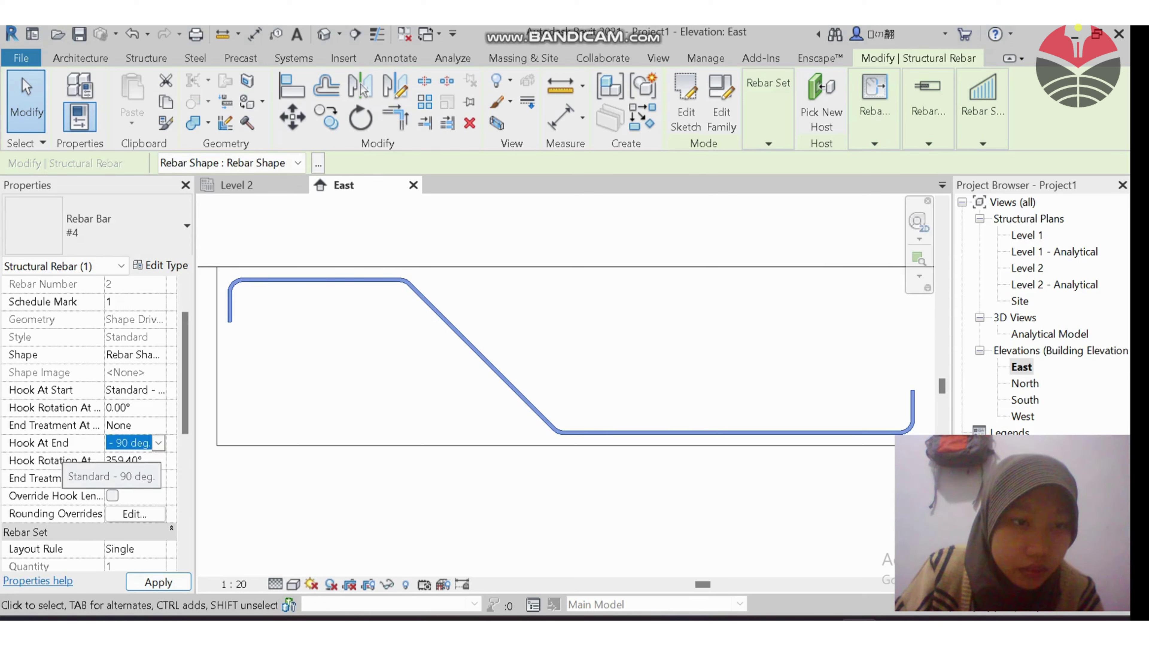
pyautogui.click(158, 443)
pyautogui.press('Return')
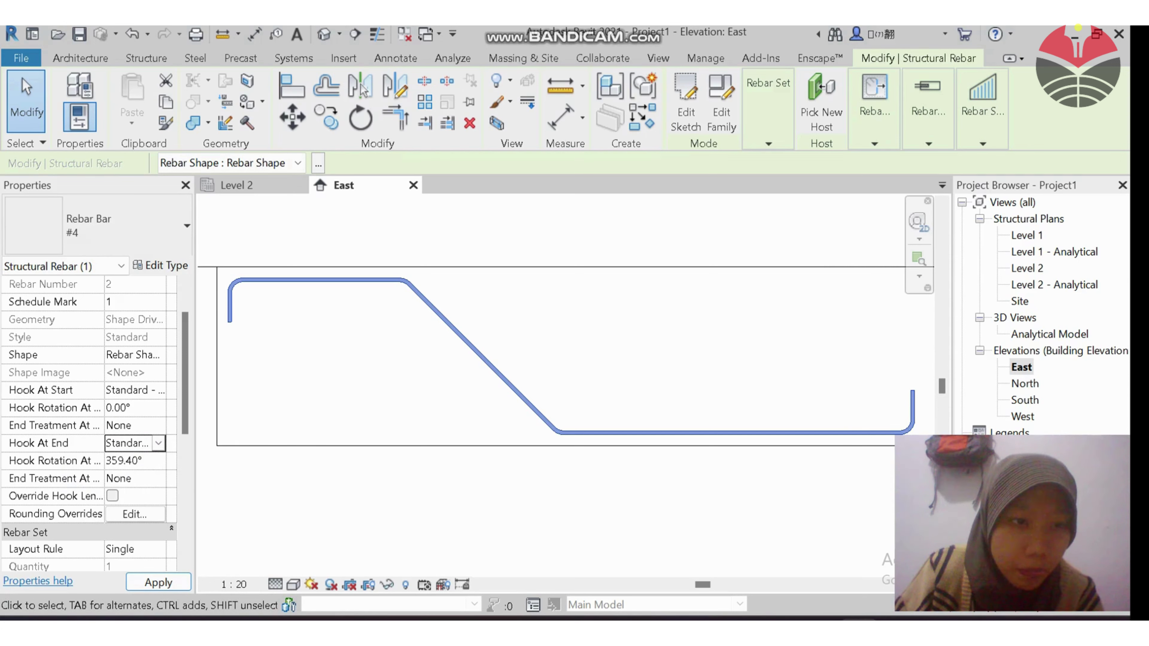
pyautogui.click(131, 390)
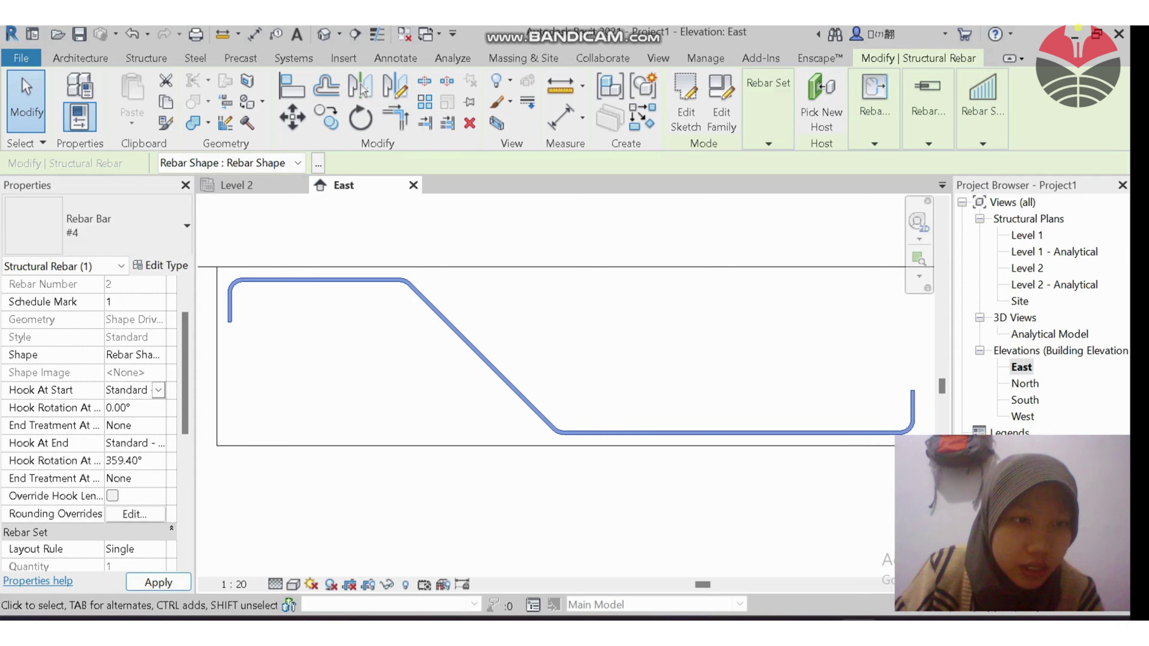
pyautogui.click(159, 389)
pyautogui.press('Return')
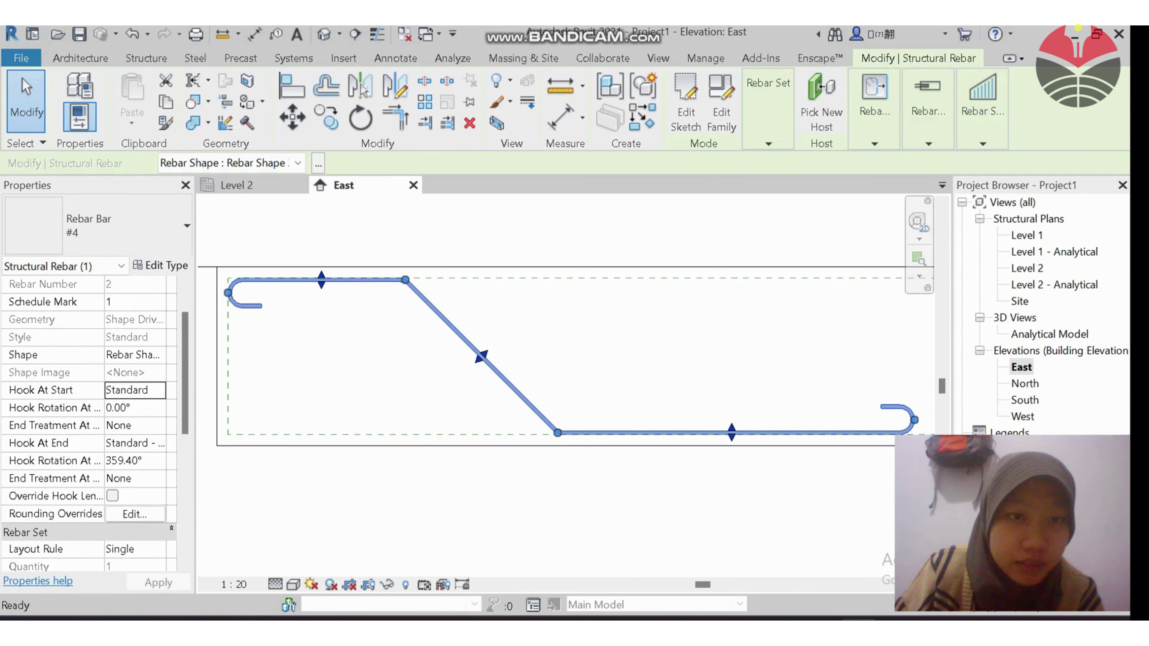
pyautogui.press('Escape')
# Open the hook lengths table of the bent bar's #4 rebar type
pyautogui.scroll(-5, 388, 467)
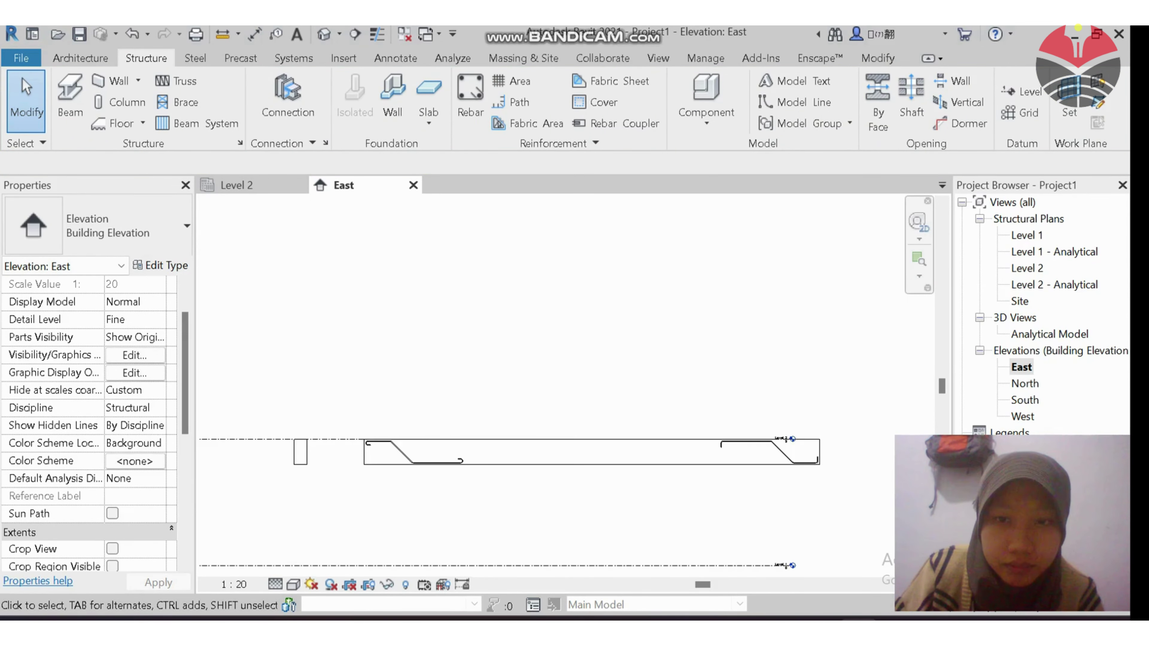
pyautogui.scroll(4, 388, 473)
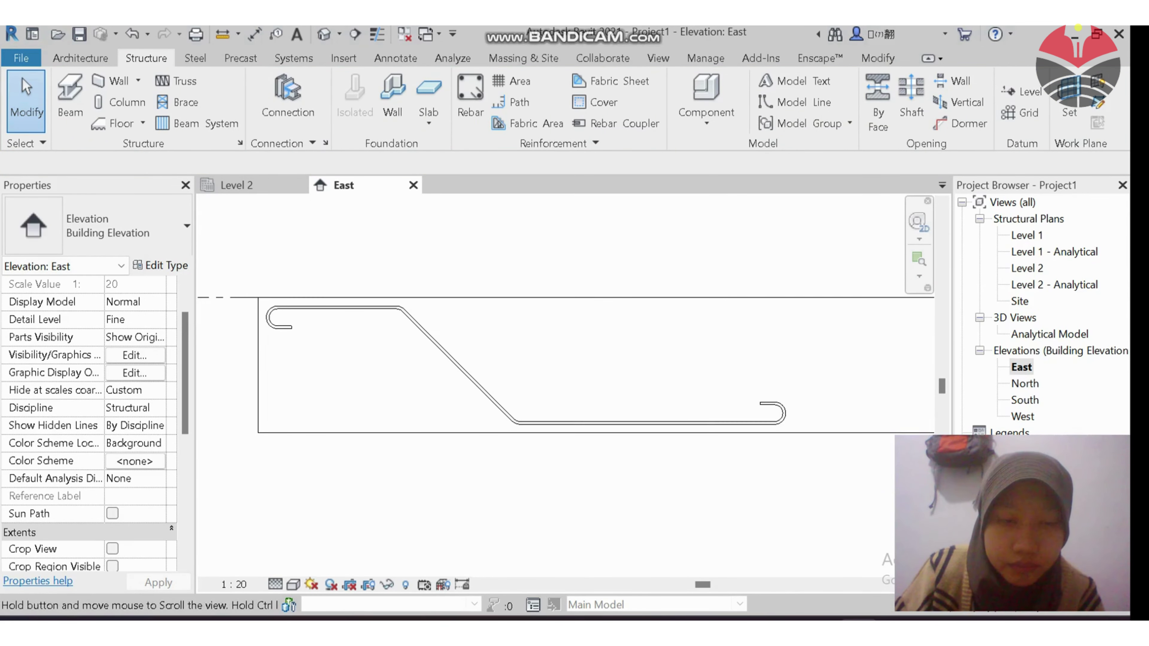
pyautogui.scroll(2, 366, 368)
pyautogui.moveTo(367, 368); pyautogui.dragTo(355, 406, button='middle')
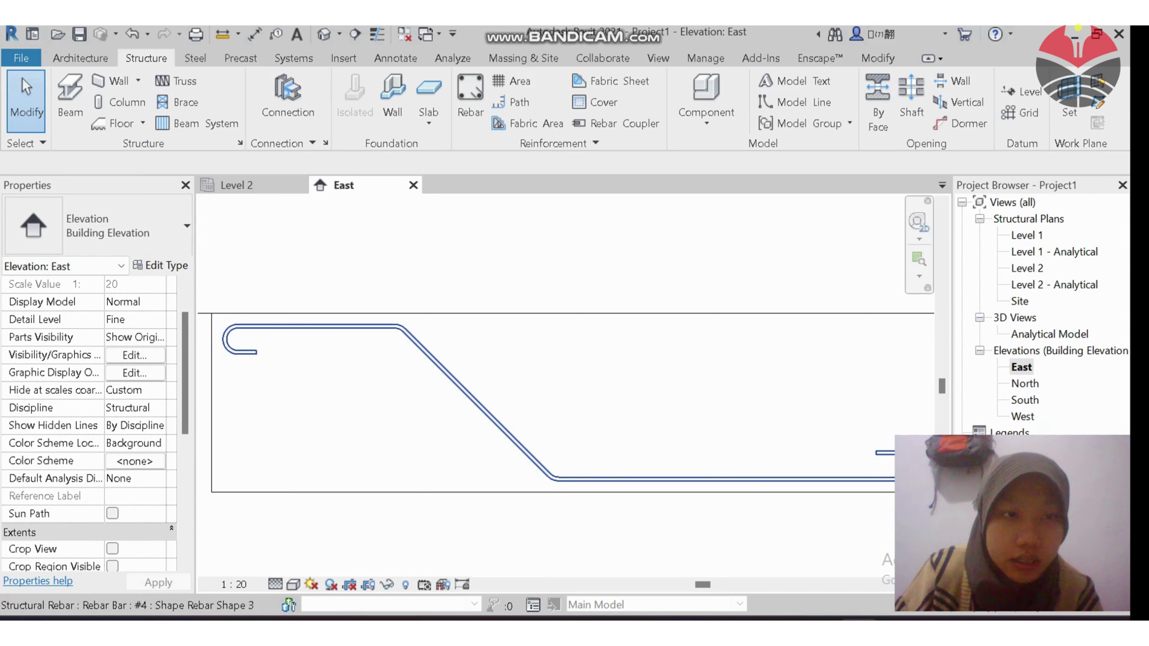
pyautogui.click(452, 377)
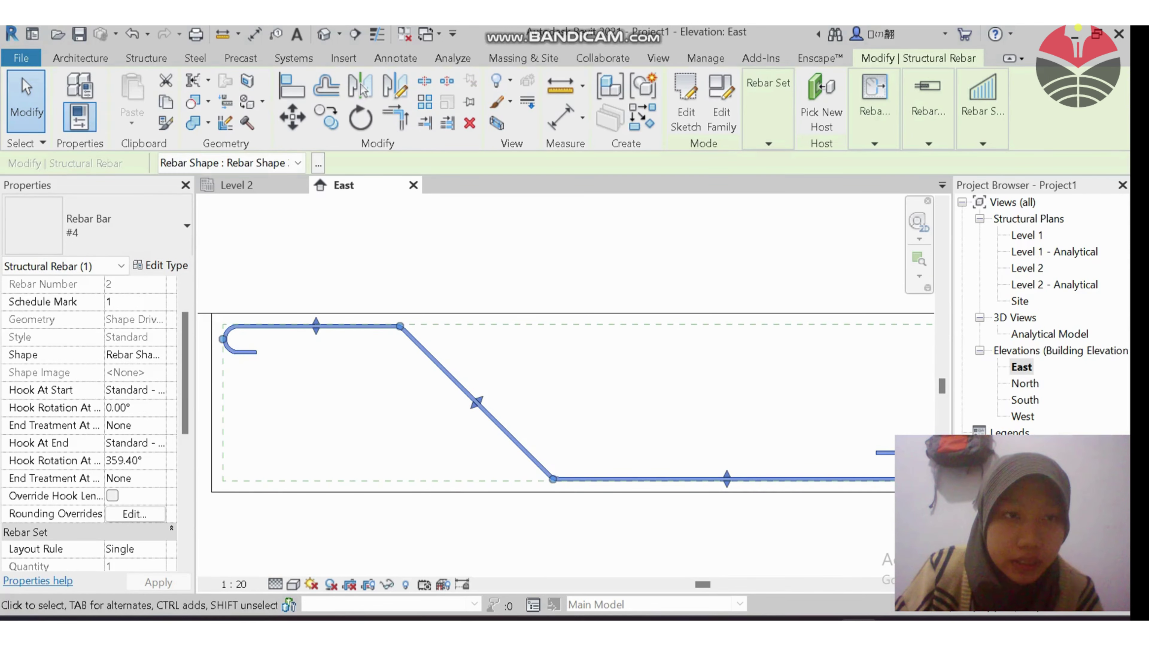
pyautogui.click(161, 266)
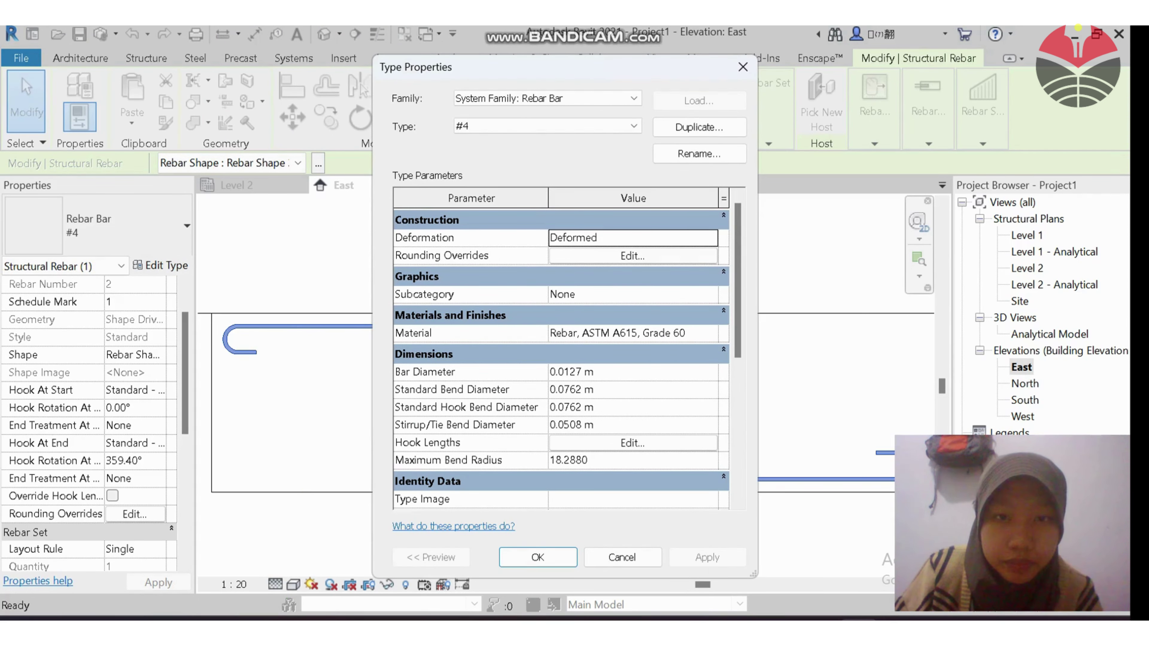
pyautogui.click(570, 371)
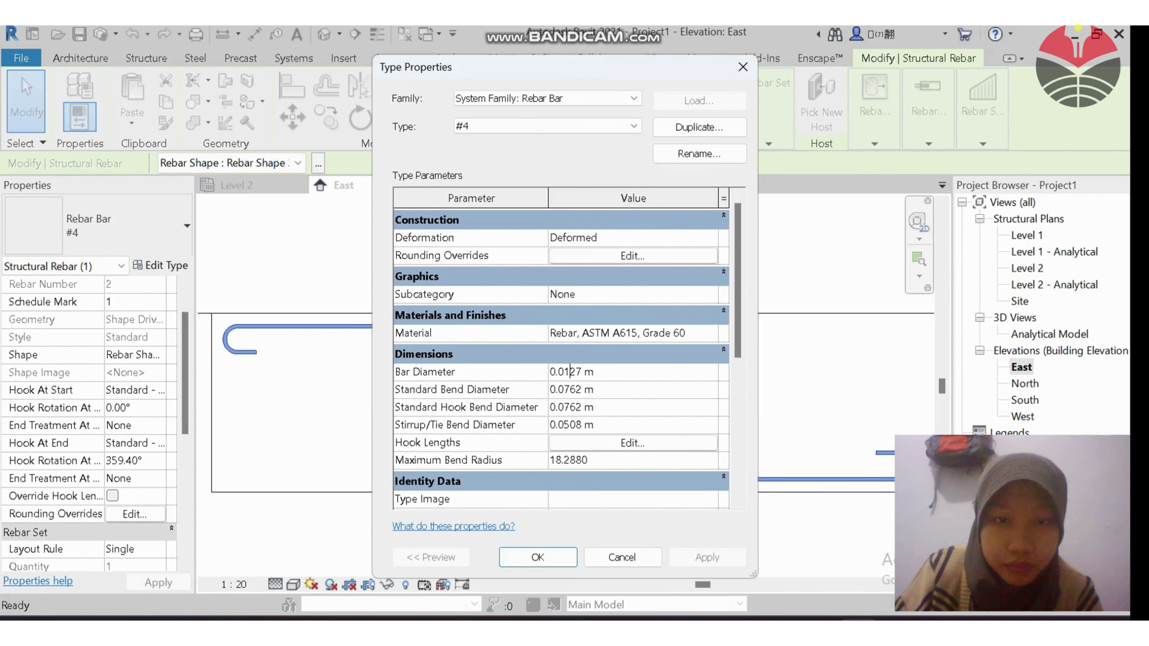
pyautogui.click(632, 443)
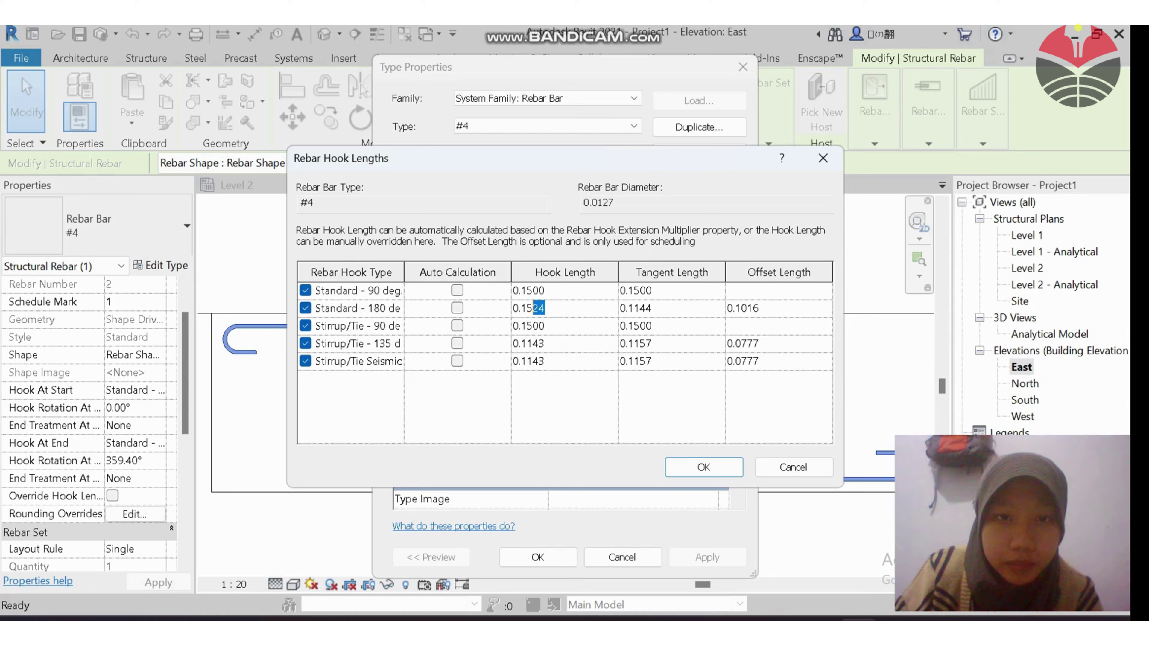
# Set the Standard - 180 deg. hook length to 0.1500, then its tangent length to 0.1500, and accept the type changes
pyautogui.write('00')
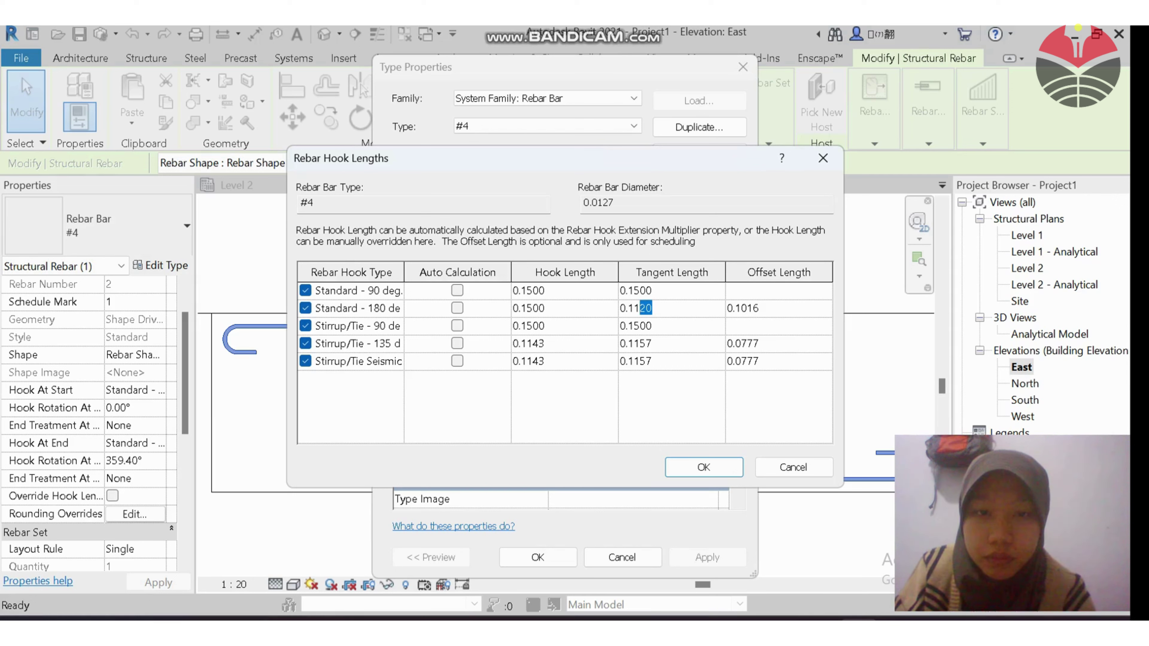
pyautogui.press('BackSpace')
pyautogui.press('BackSpace')
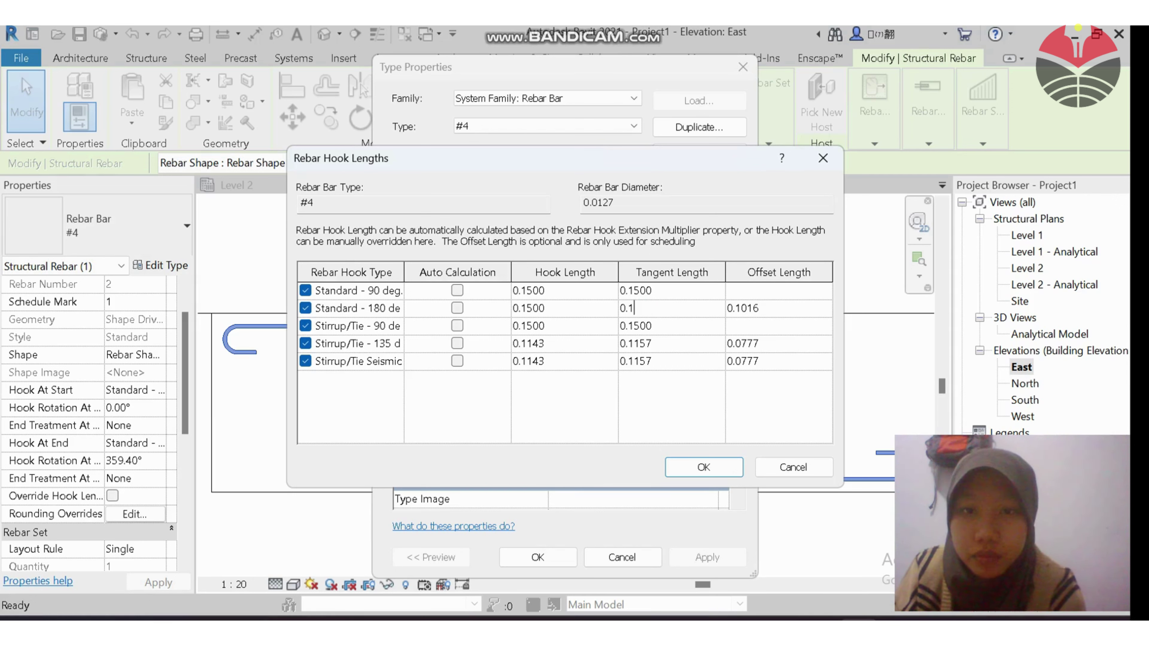
pyautogui.write('500')
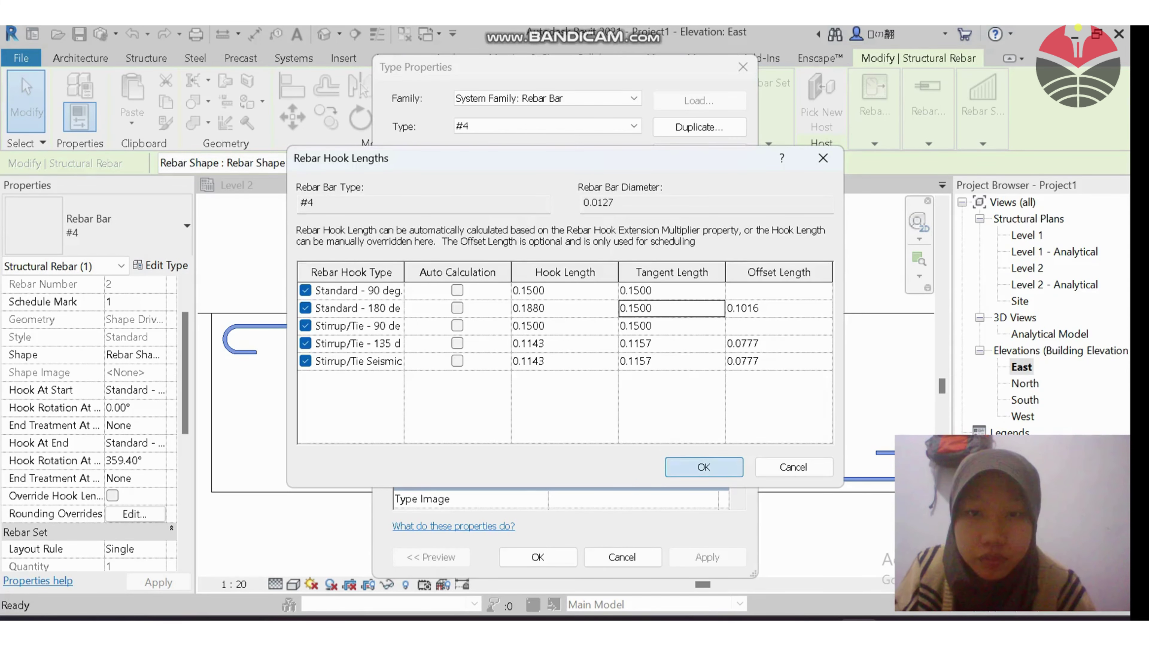
pyautogui.click(703, 466)
pyautogui.press('Return')
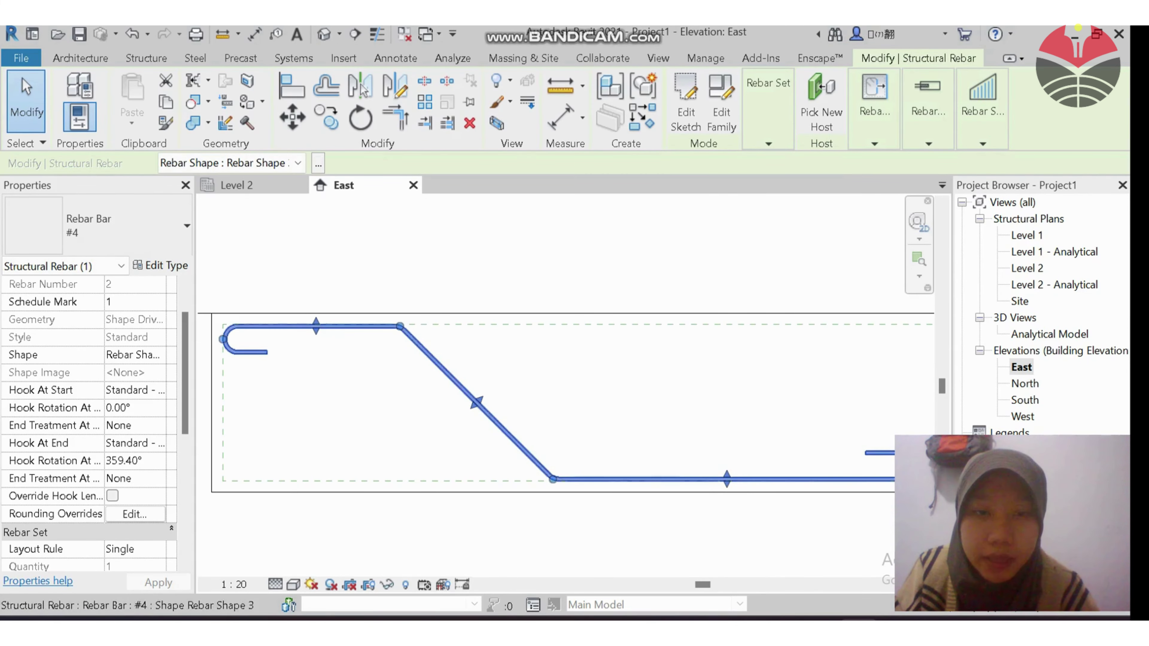
# Set the Standard - 180 deg. hook length of the #4 bar type to 0.250 and accept the type changes
pyautogui.click(160, 265)
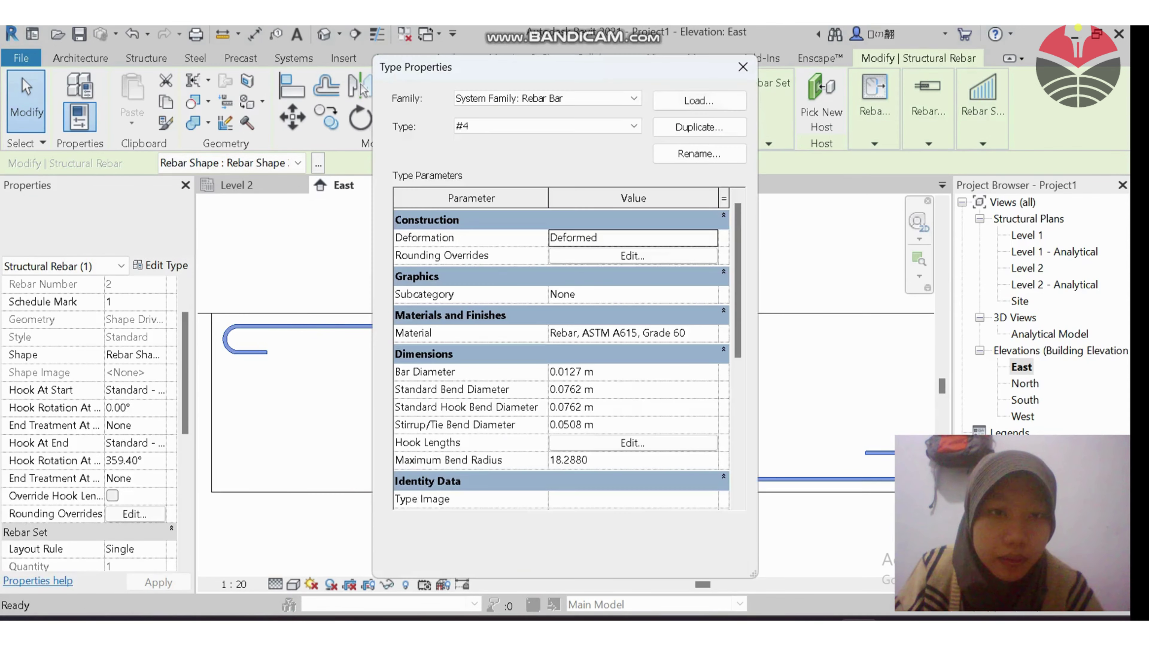
pyautogui.click(632, 442)
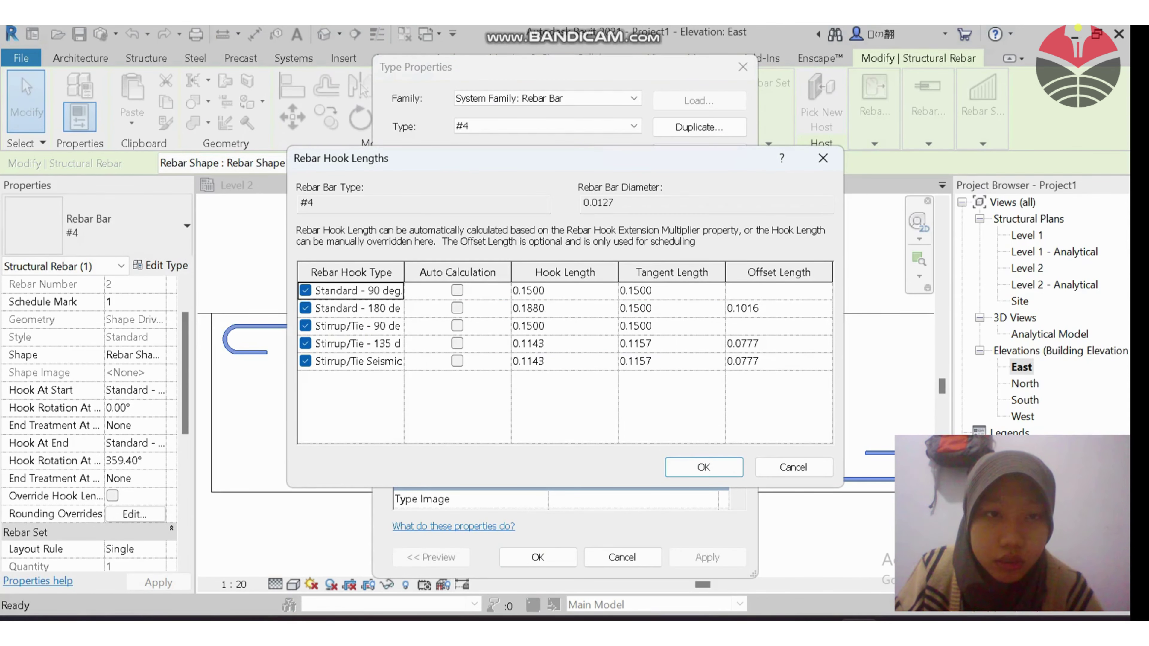
pyautogui.click(357, 326)
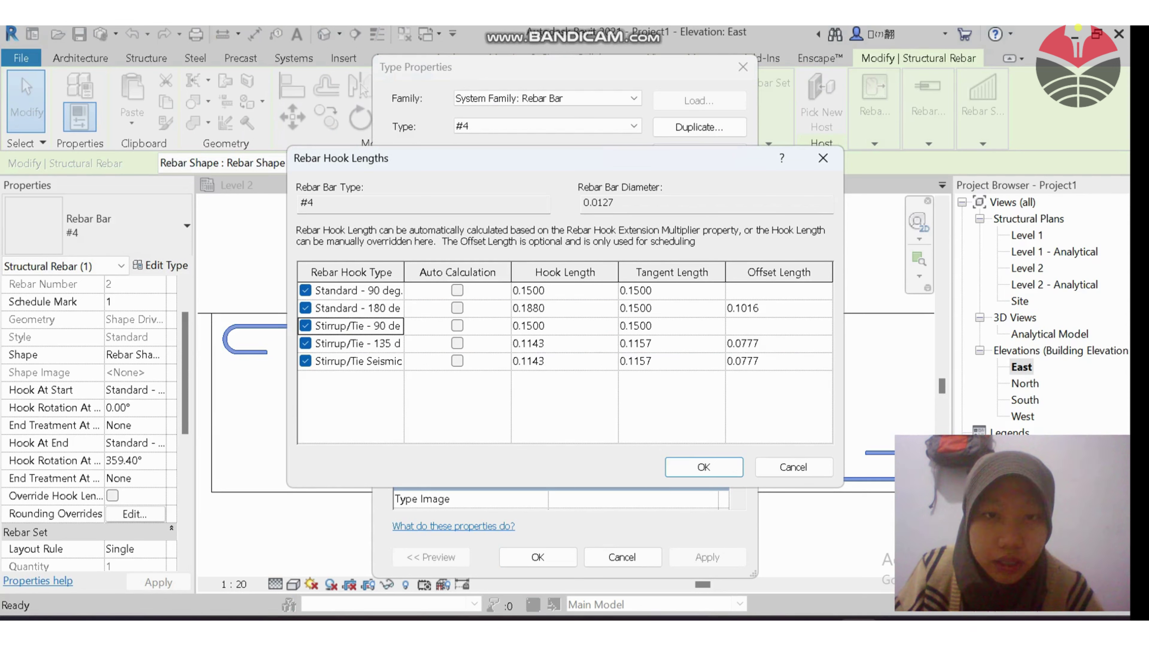
pyautogui.click(551, 326)
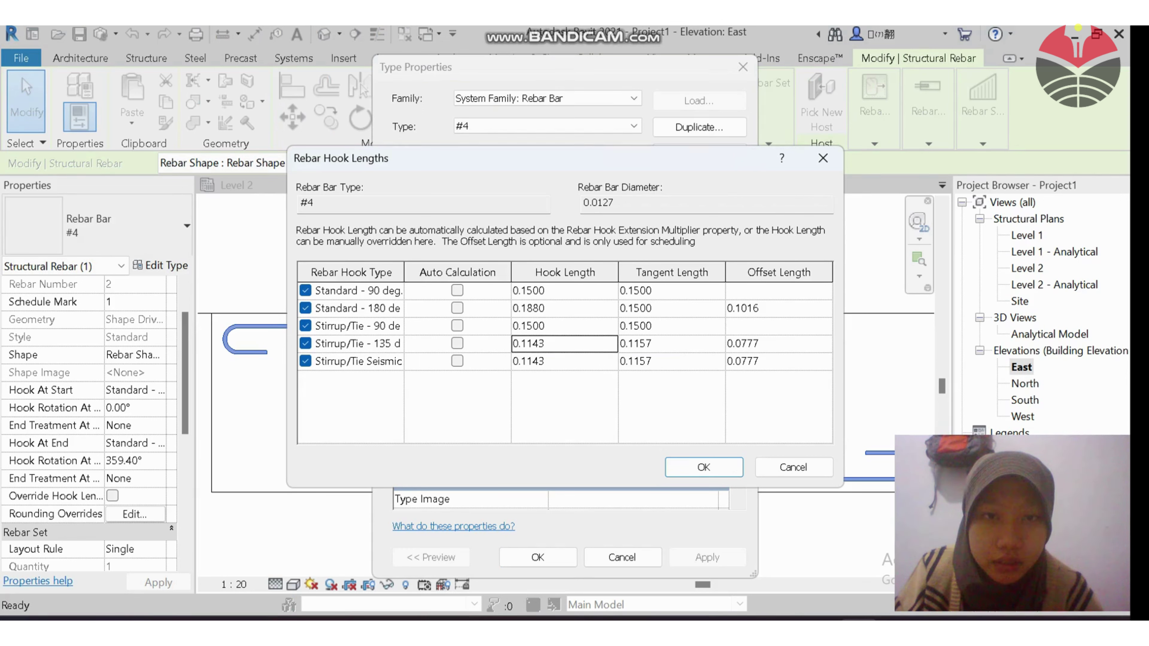
pyautogui.click(532, 308)
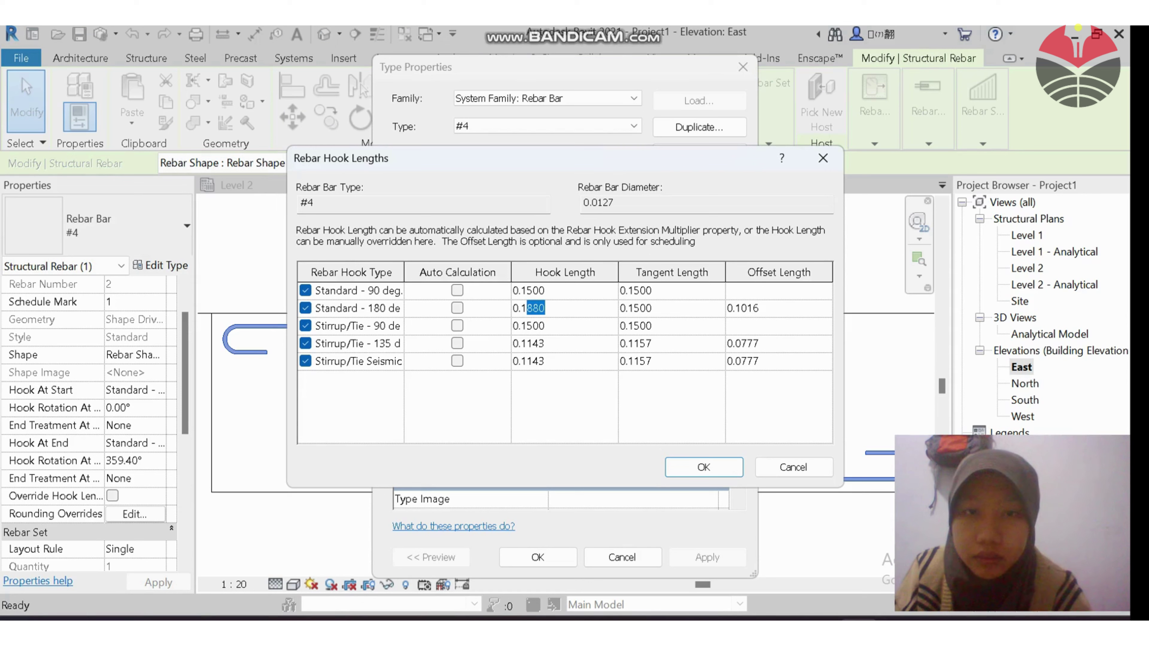
pyautogui.press('BackSpace')
pyautogui.press('BackSpace')
pyautogui.write('25')
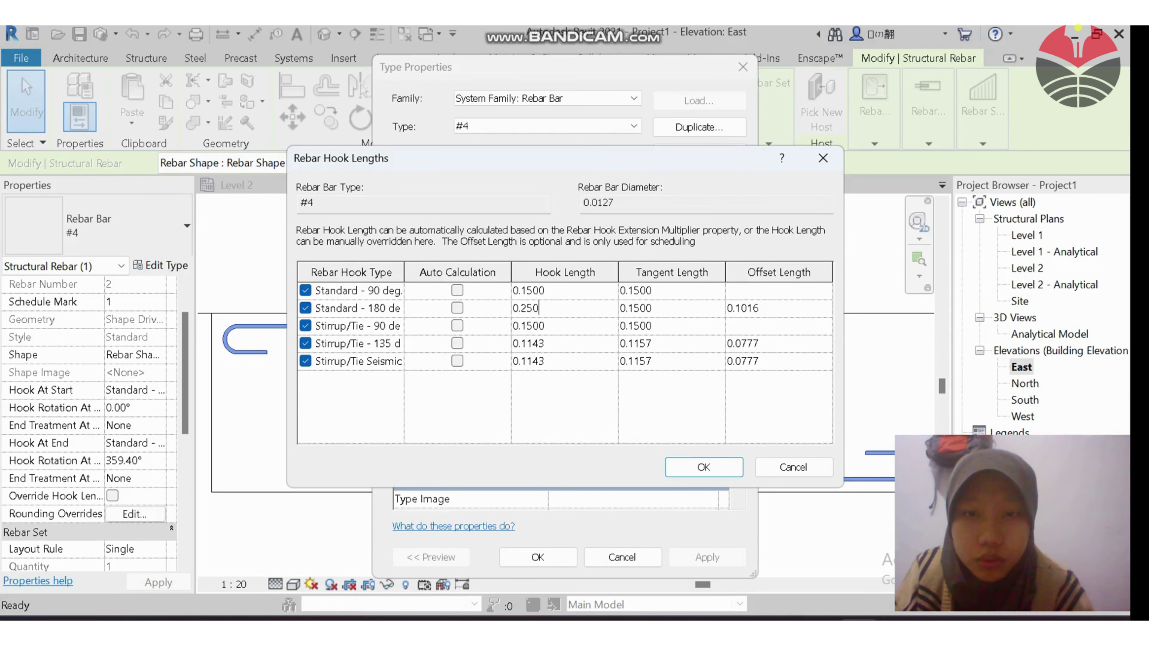
pyautogui.click(703, 467)
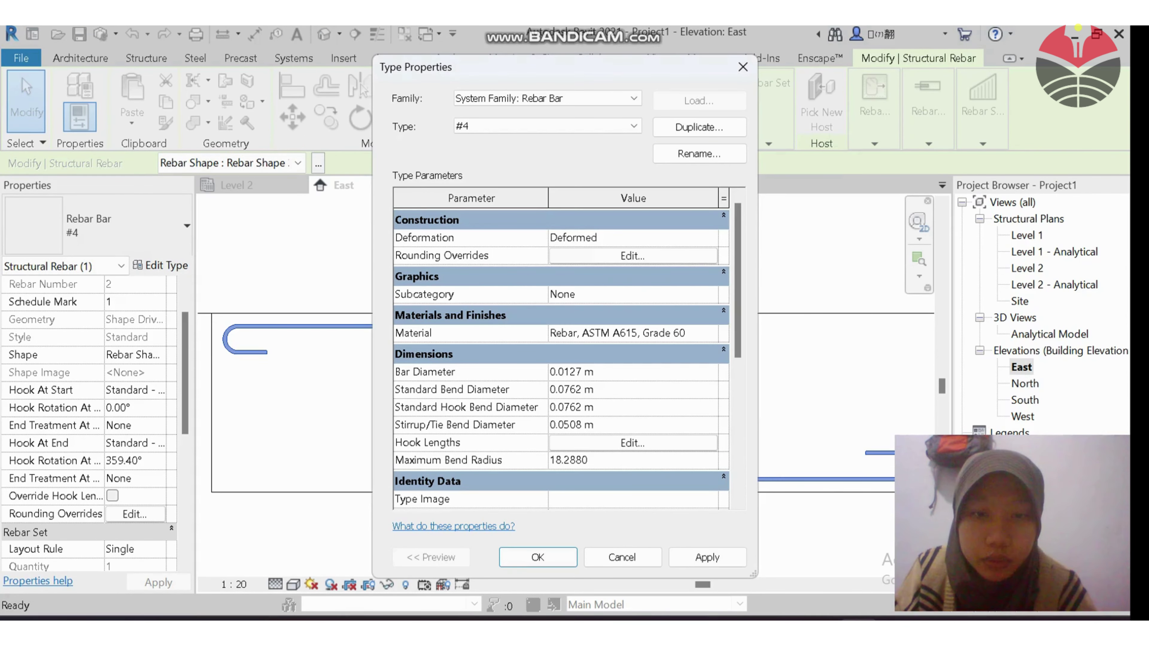
pyautogui.click(537, 557)
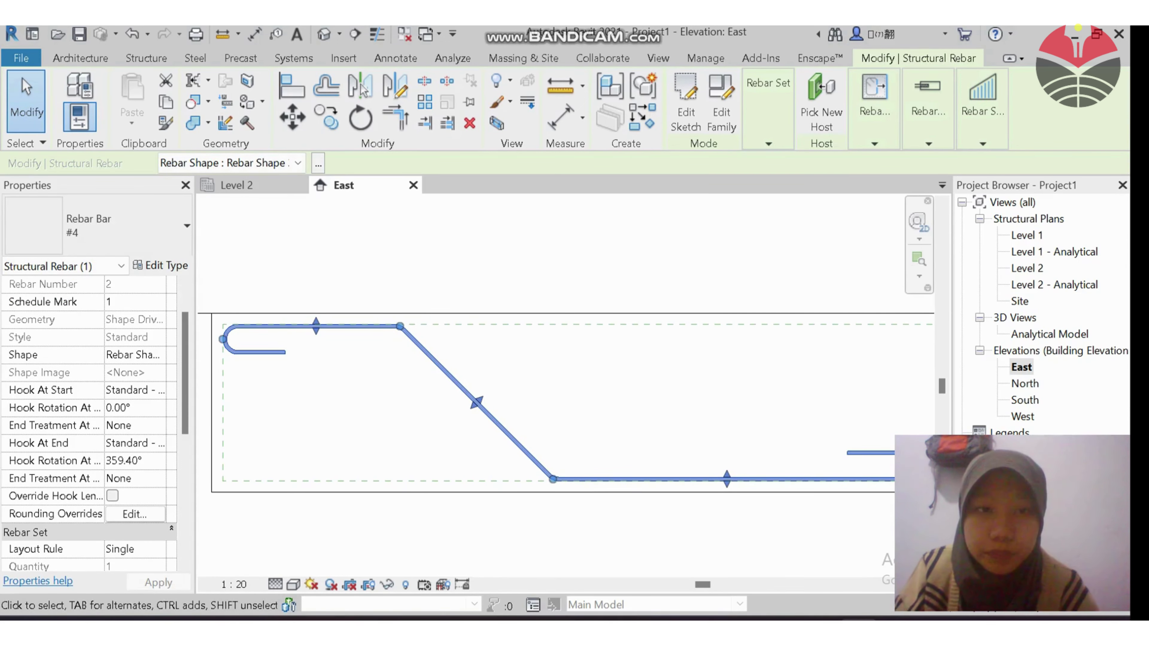
# Deselect the bent bar and examine both 180 degree hooks inside the beam
pyautogui.scroll(1, 601, 291)
pyautogui.scroll(-3, 602, 291)
pyautogui.press('Escape')
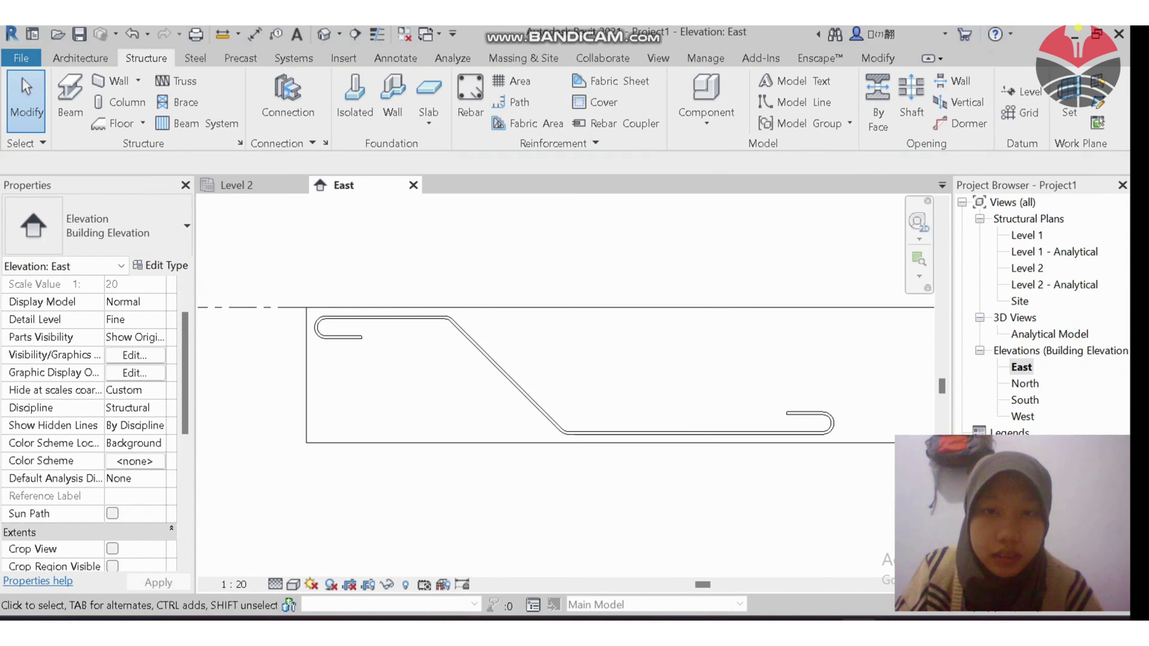
pyautogui.moveTo(538, 389); pyautogui.dragTo(554, 442, button='middle')
pyautogui.scroll(-1, 534, 339)
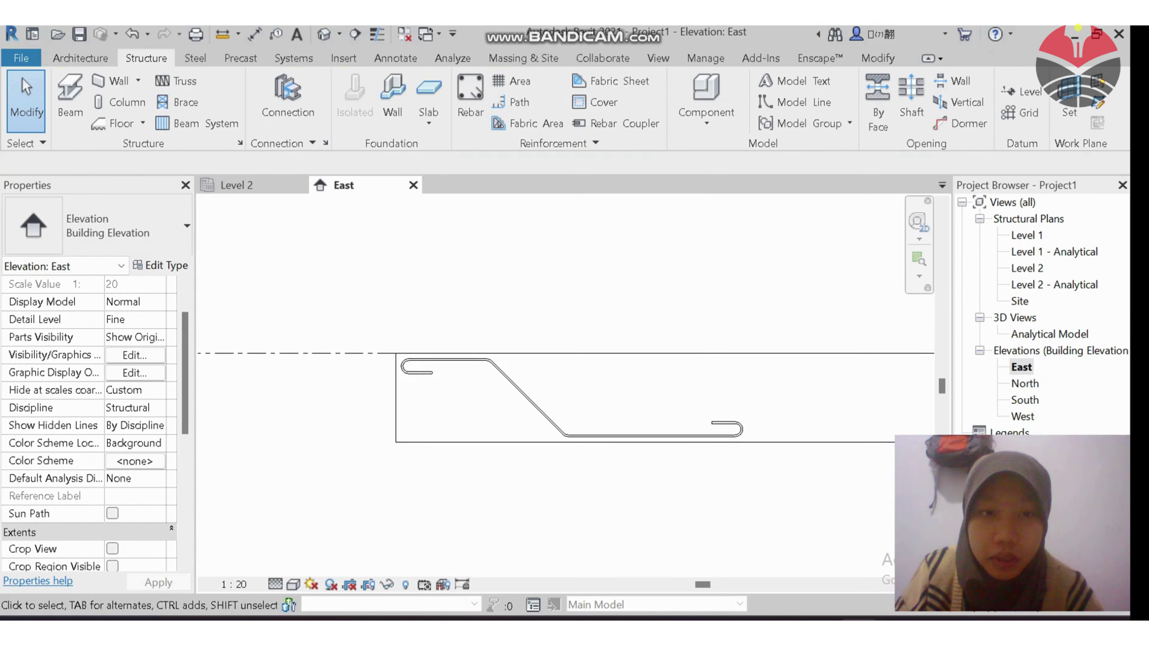
pyautogui.scroll(1, 448, 419)
pyautogui.scroll(-3, 787, 384)
# Start placing #4 rebar of shape T1 in the cross-section of the separate 12 x 24 concrete beam
pyautogui.scroll(3, 524, 384)
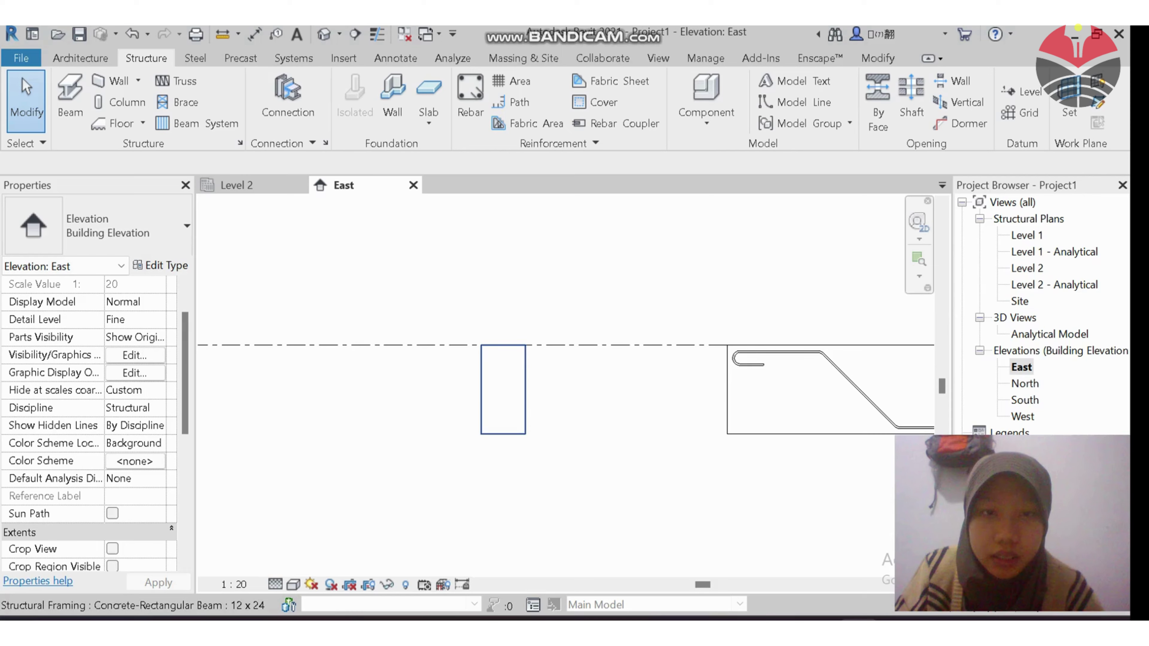
pyautogui.scroll(1, 520, 384)
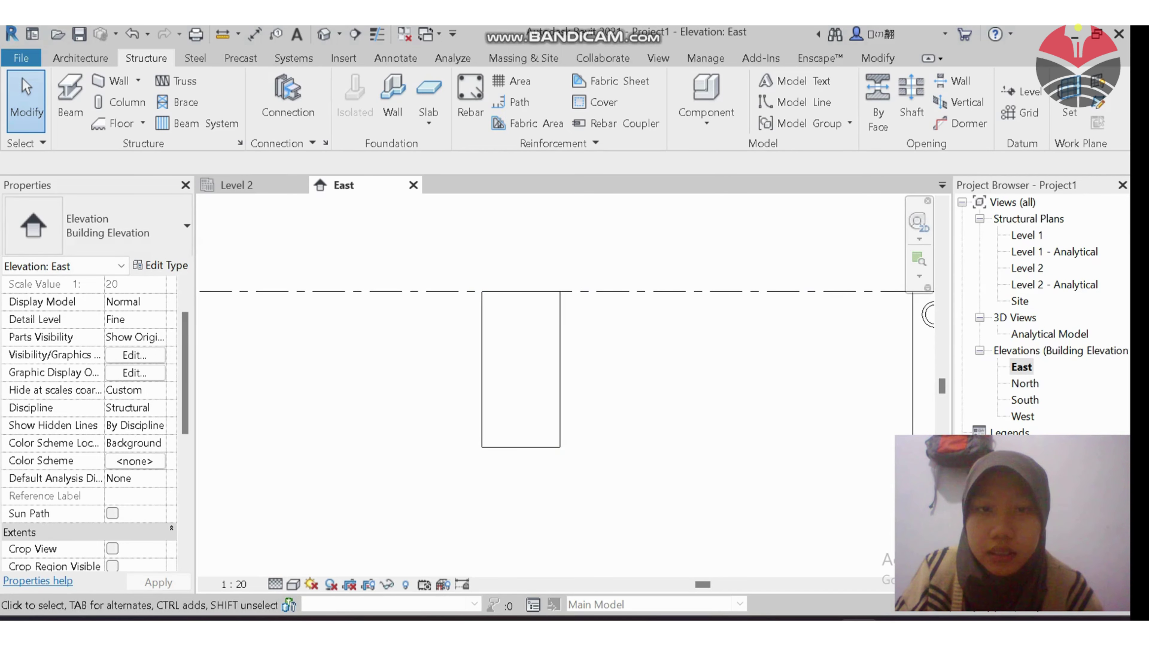
pyautogui.click(520, 369)
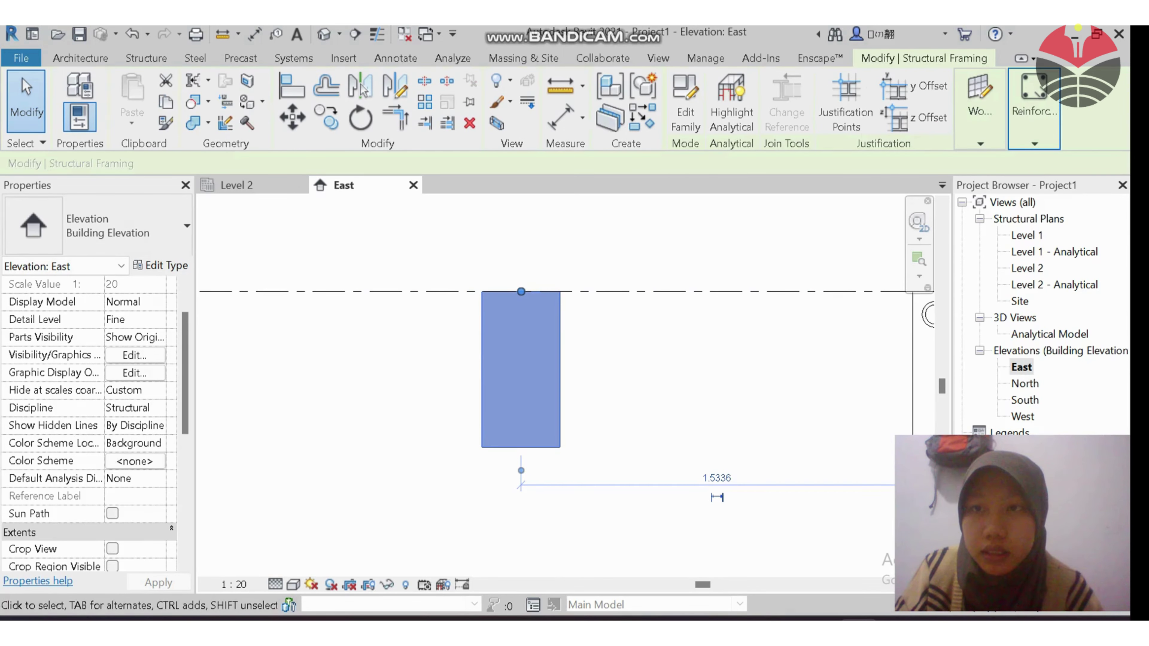
pyautogui.click(1033, 109)
pyautogui.click(1000, 181)
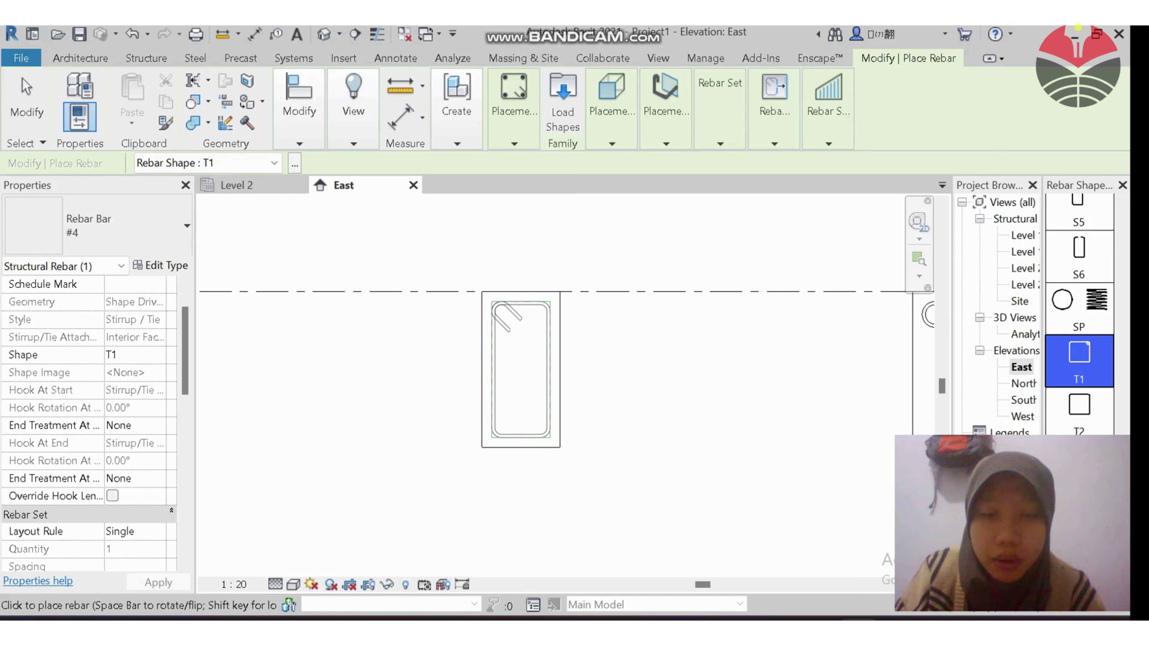
# Place the T1 stirrup with its hooks at the section's lower-right corner and undo the extra stirrup hooked at the upper-right corner
pyautogui.press('space')
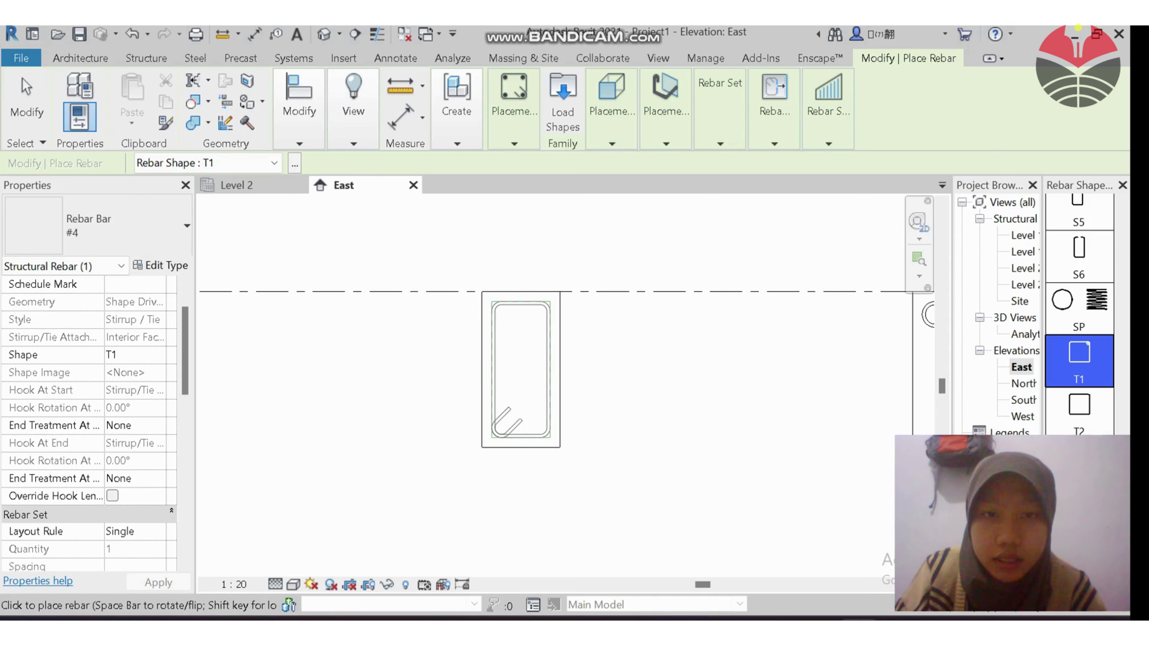
pyautogui.press('space')
pyautogui.press('space')
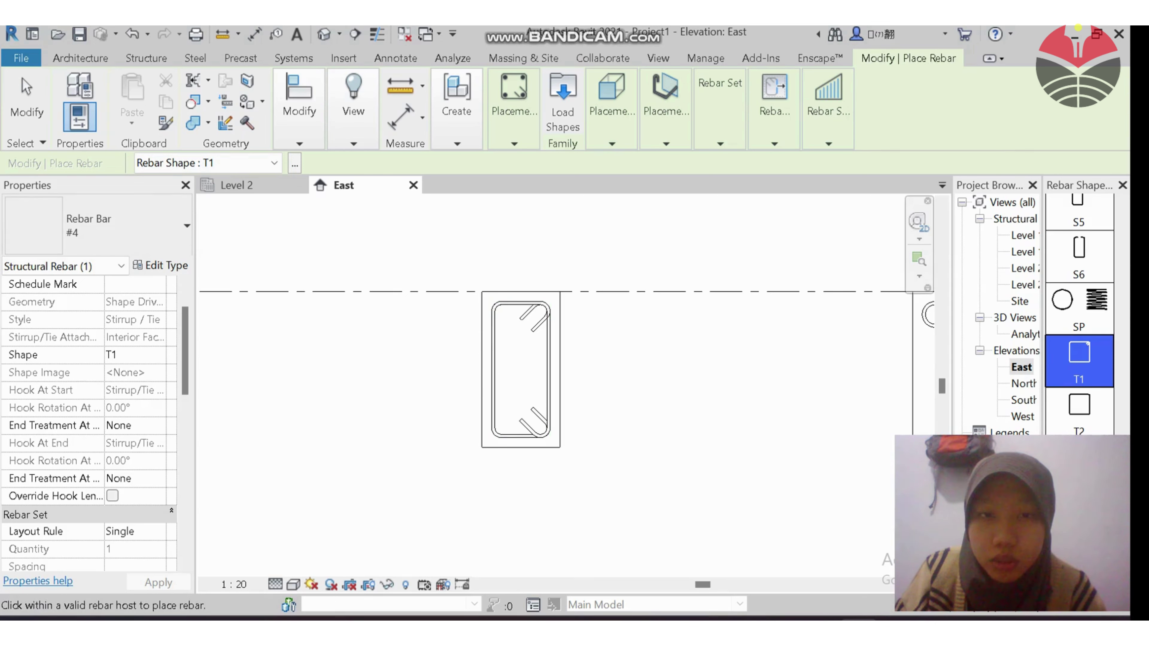
pyautogui.hotkey('ctrl', 'z')
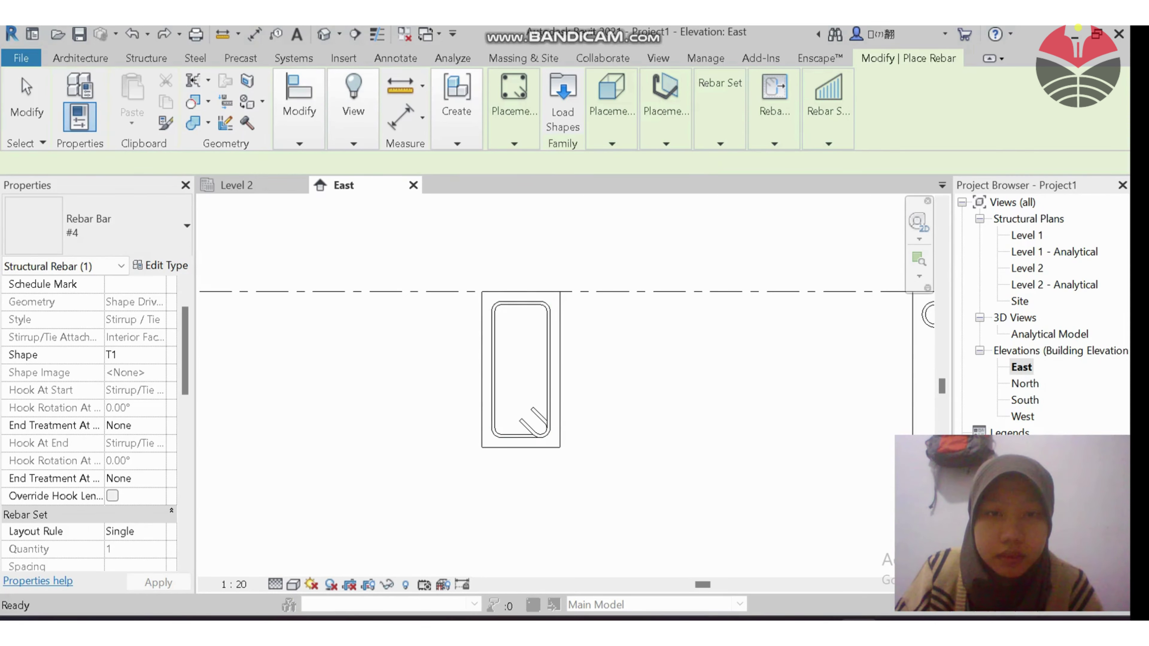
pyautogui.click(676, 399)
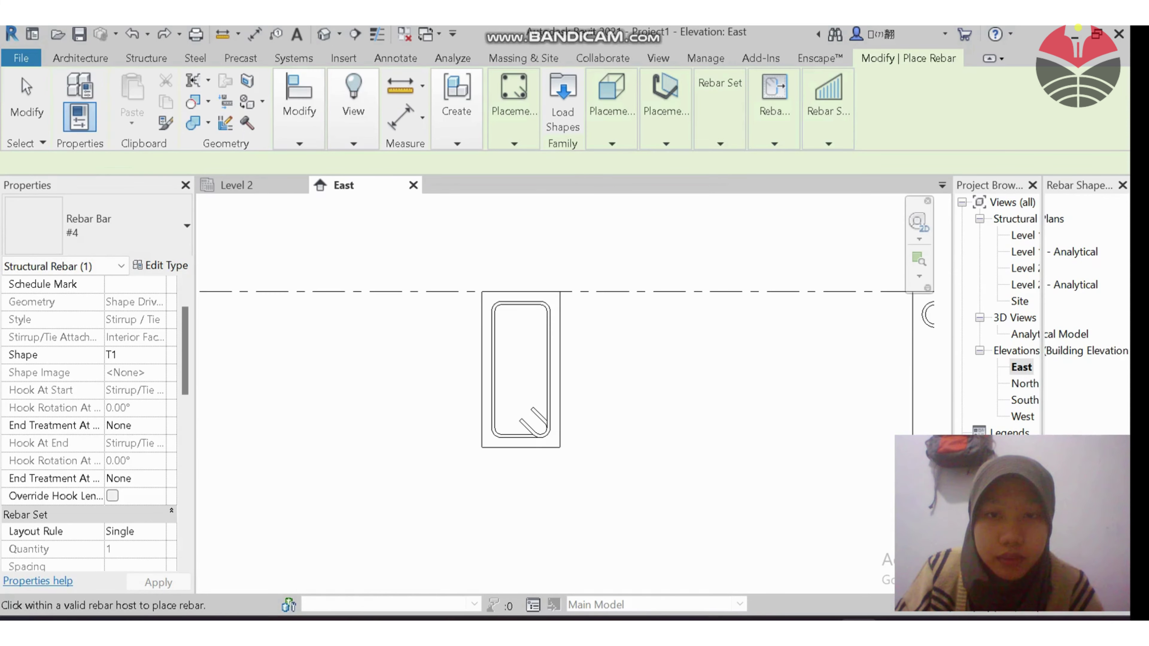
# Finish placing rebar and examine the T1 stirrup's hooks inside the separate beam's cross-section
pyautogui.press('Escape')
pyautogui.press('Escape')
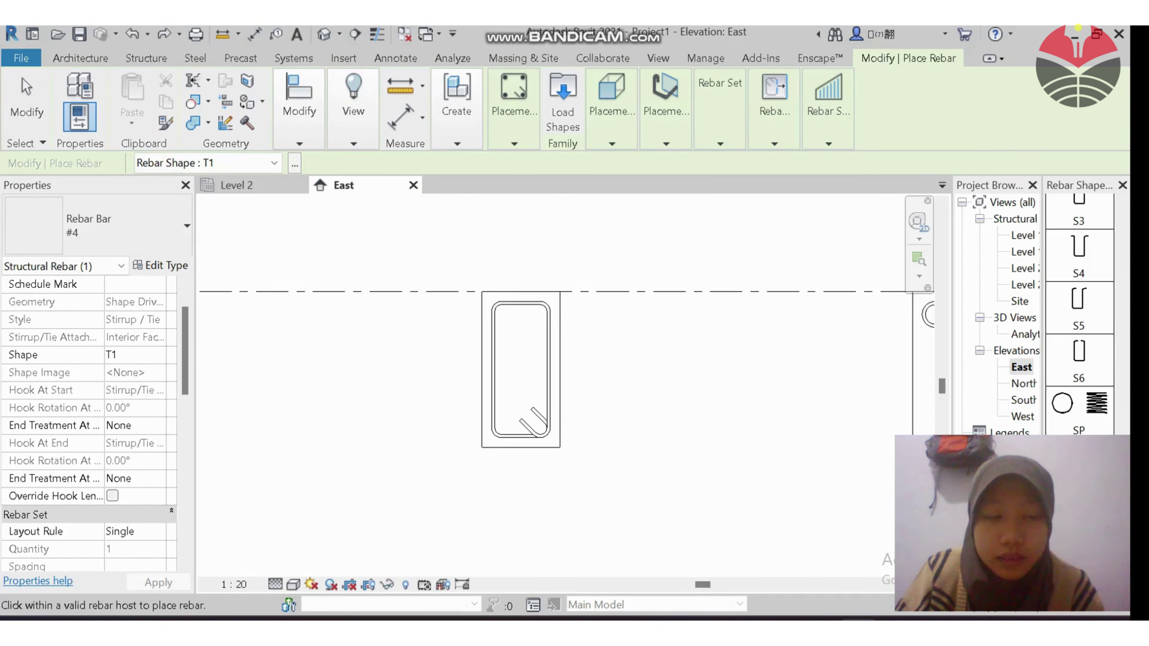
pyautogui.moveTo(524, 391); pyautogui.dragTo(546, 441, button='middle')
pyautogui.scroll(2, 548, 428)
pyautogui.scroll(2, 626, 436)
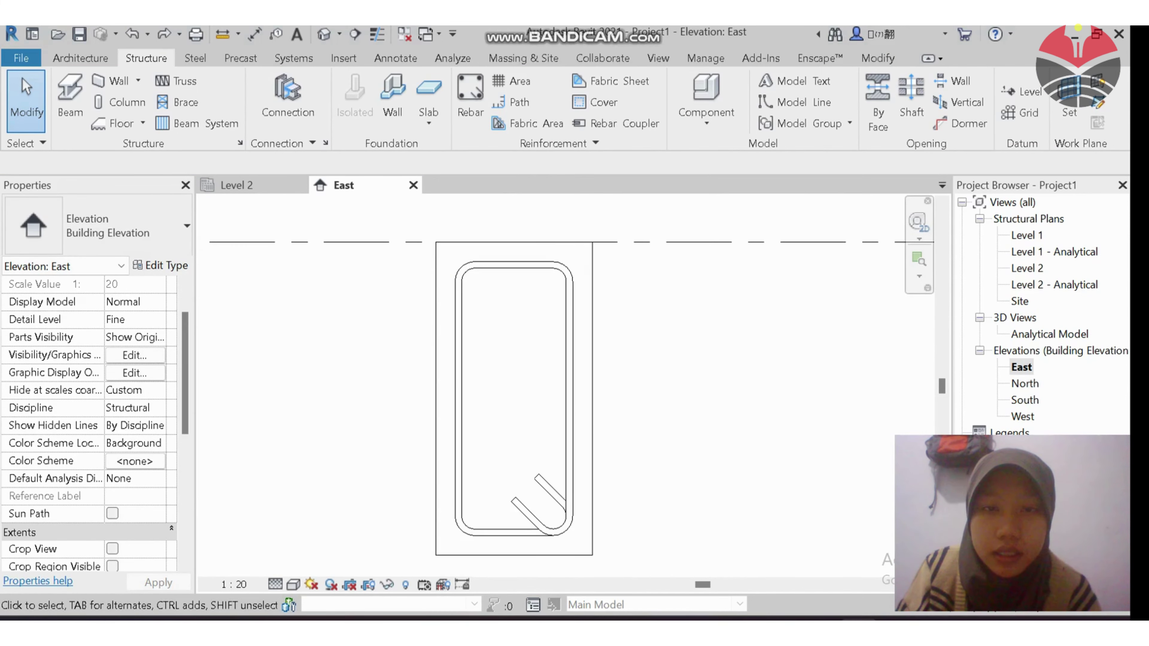
pyautogui.moveTo(625, 437); pyautogui.dragTo(682, 411, button='middle')
pyautogui.scroll(-2, 687, 418)
pyautogui.scroll(1, 687, 419)
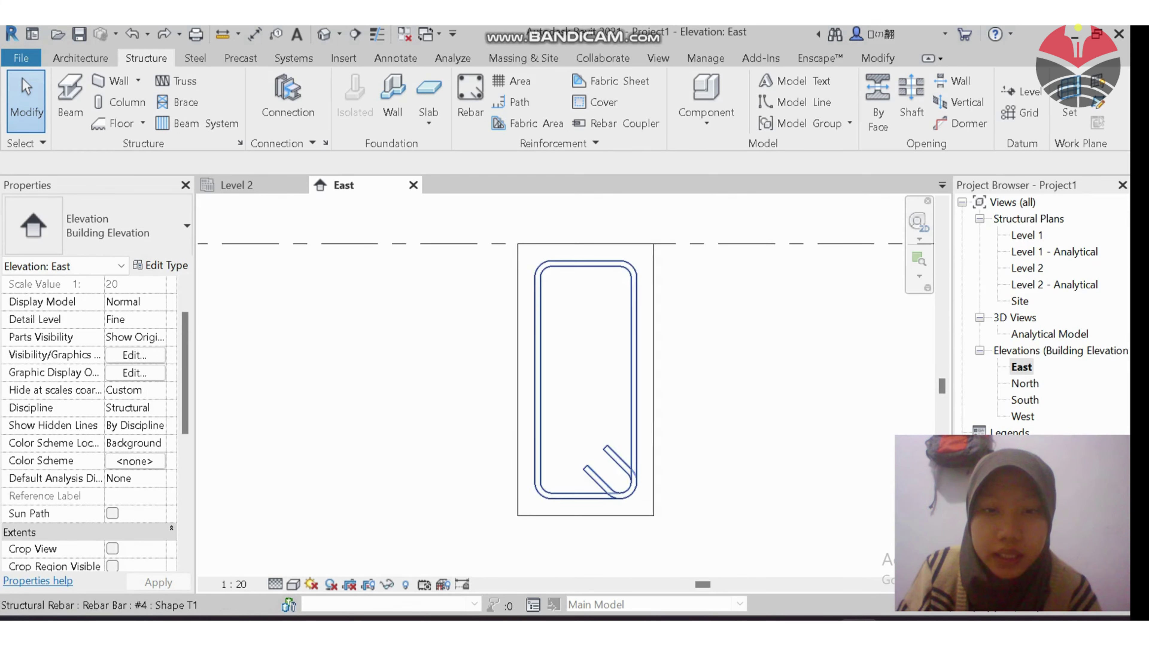
pyautogui.hotkey('alt', 'Tab')
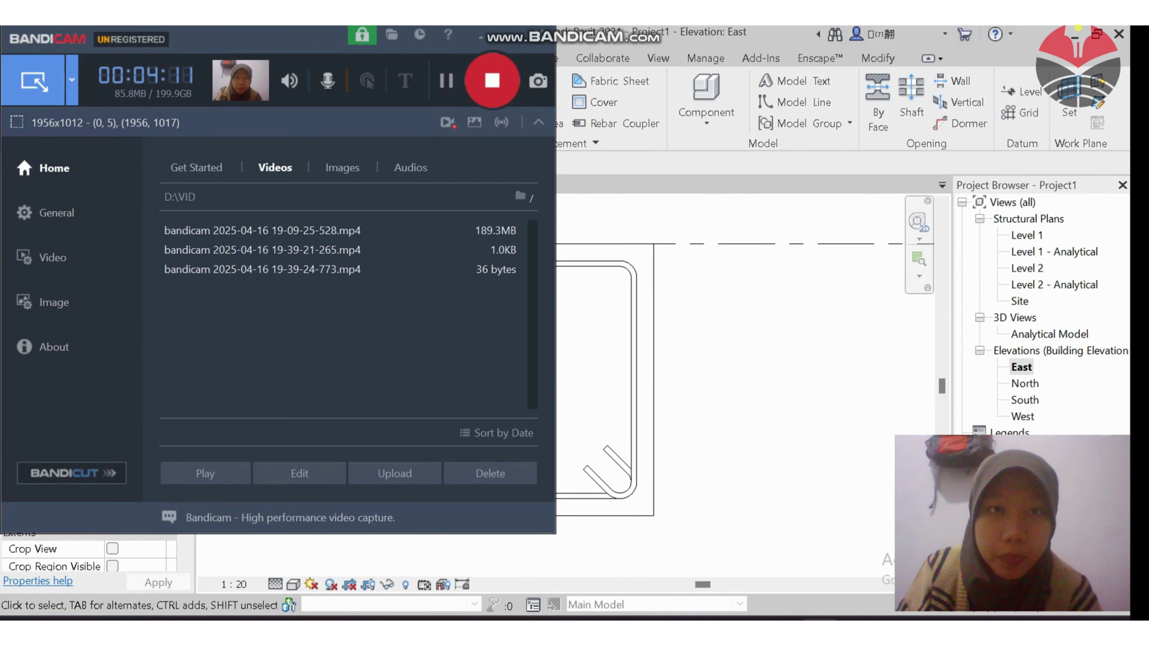
pyautogui.hotkey('alt', 'Tab')
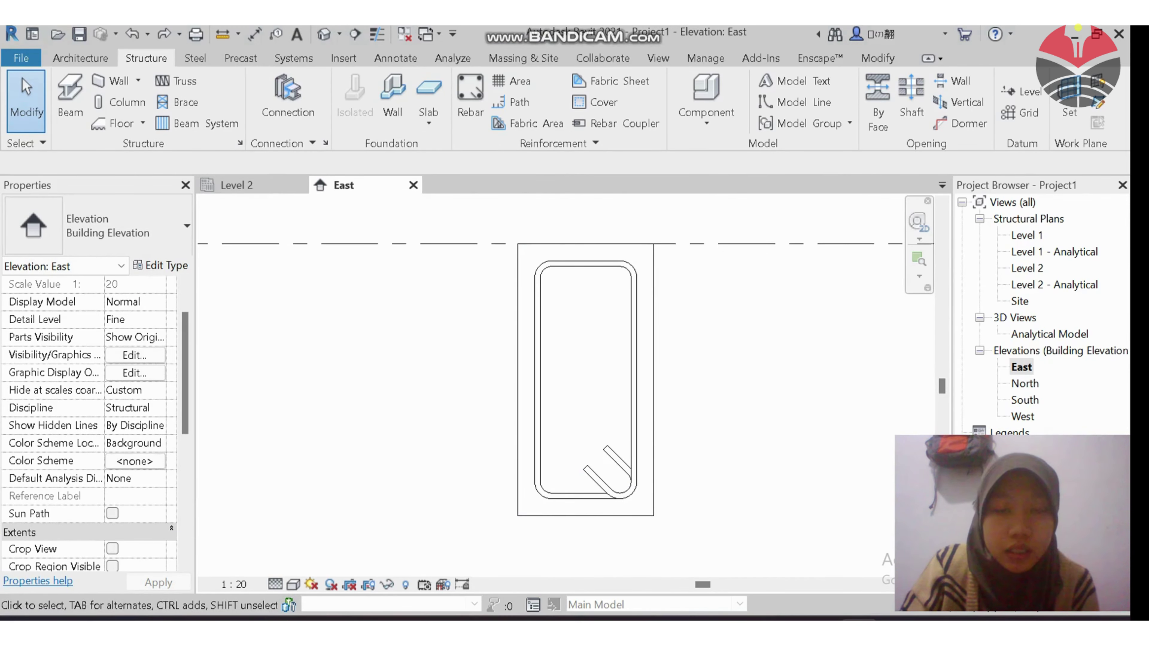
pyautogui.moveTo(615, 457); pyautogui.dragTo(603, 484, button='middle')
pyautogui.scroll(1, 602, 494)
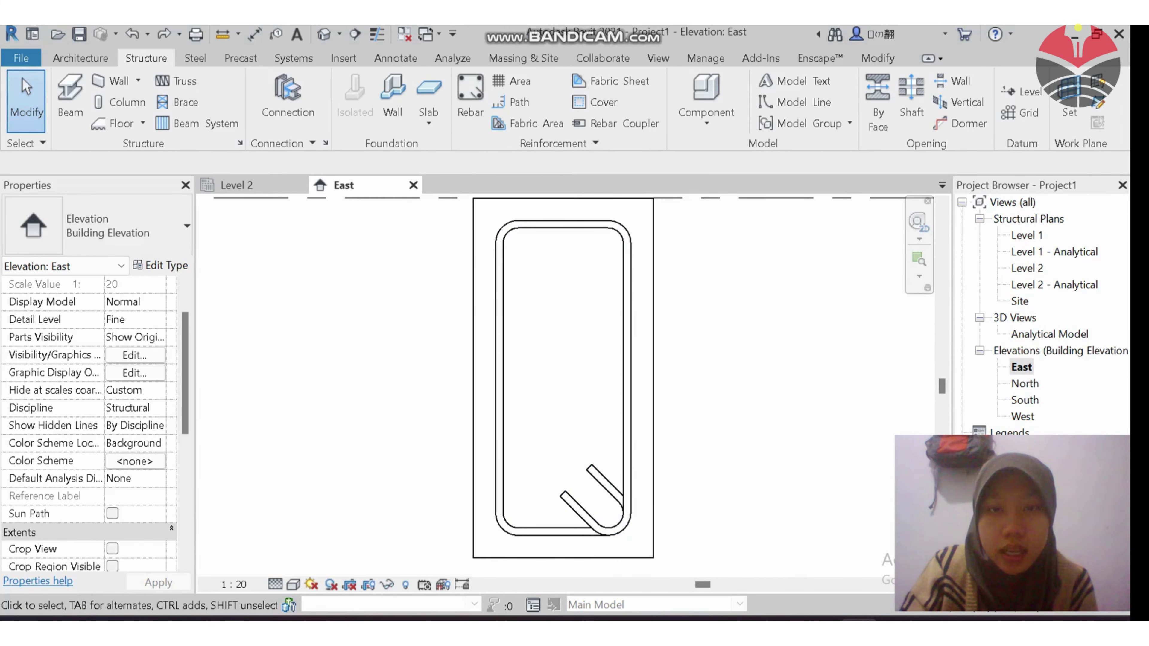
pyautogui.moveTo(708, 466); pyautogui.dragTo(721, 457, button='middle')
pyautogui.scroll(-1, 721, 457)
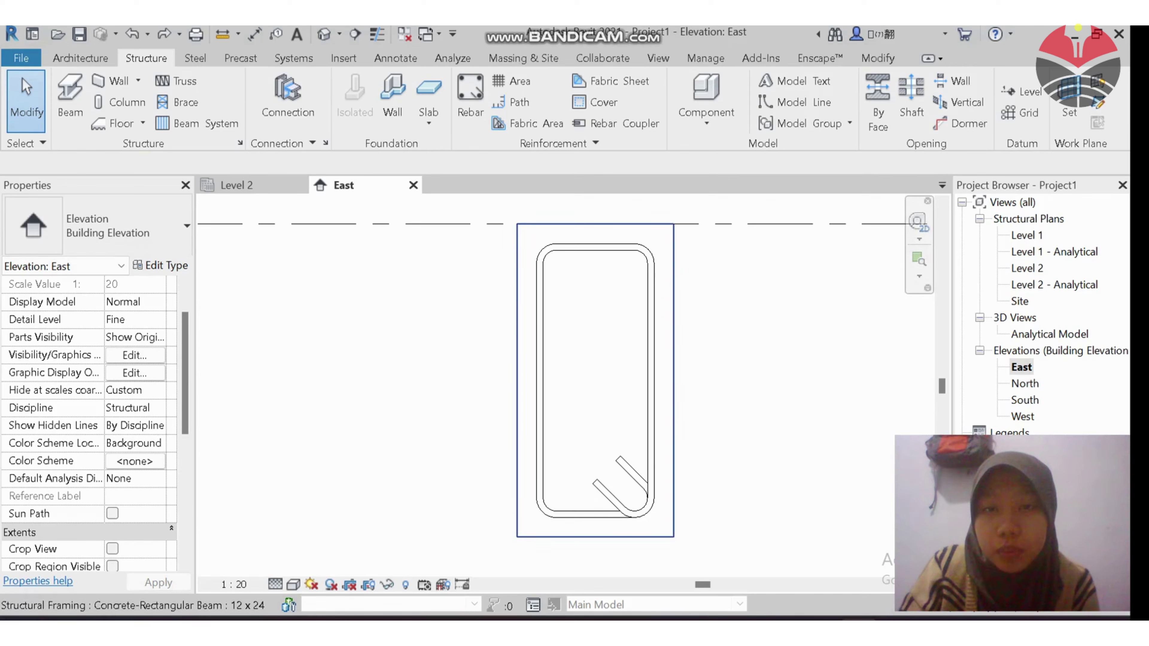
# Start placing #4 rebar of straight shape 00 in the separate 12 x 24 beam, oriented Parallel to Cover
pyautogui.click(673, 407)
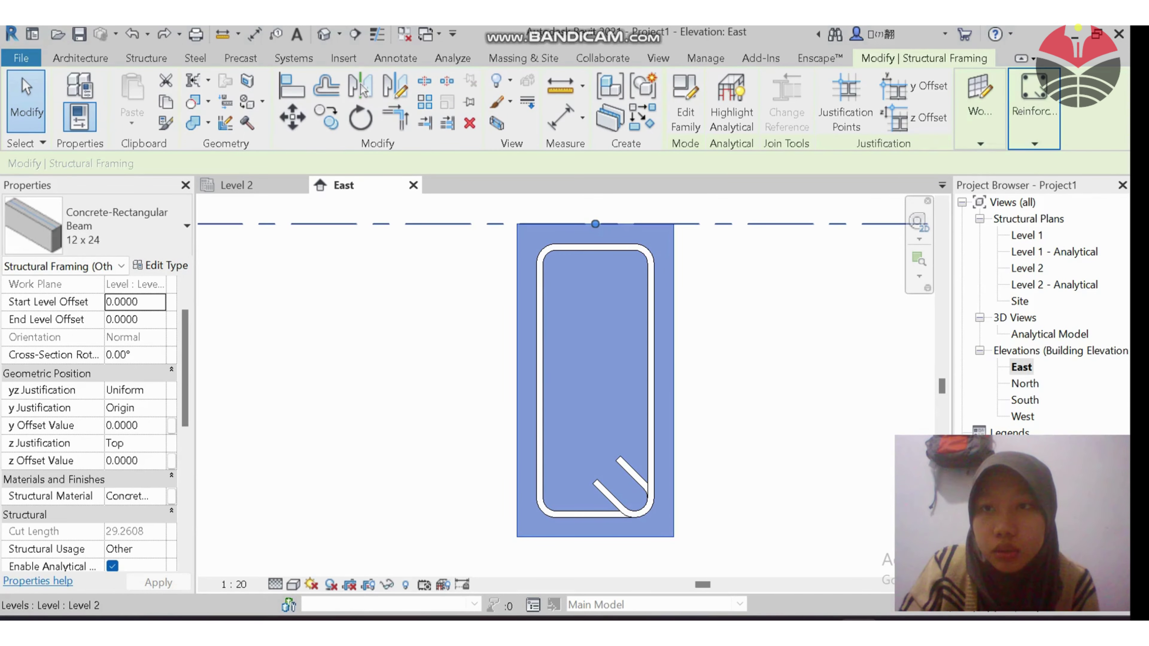
pyautogui.moveTo(1034, 111)
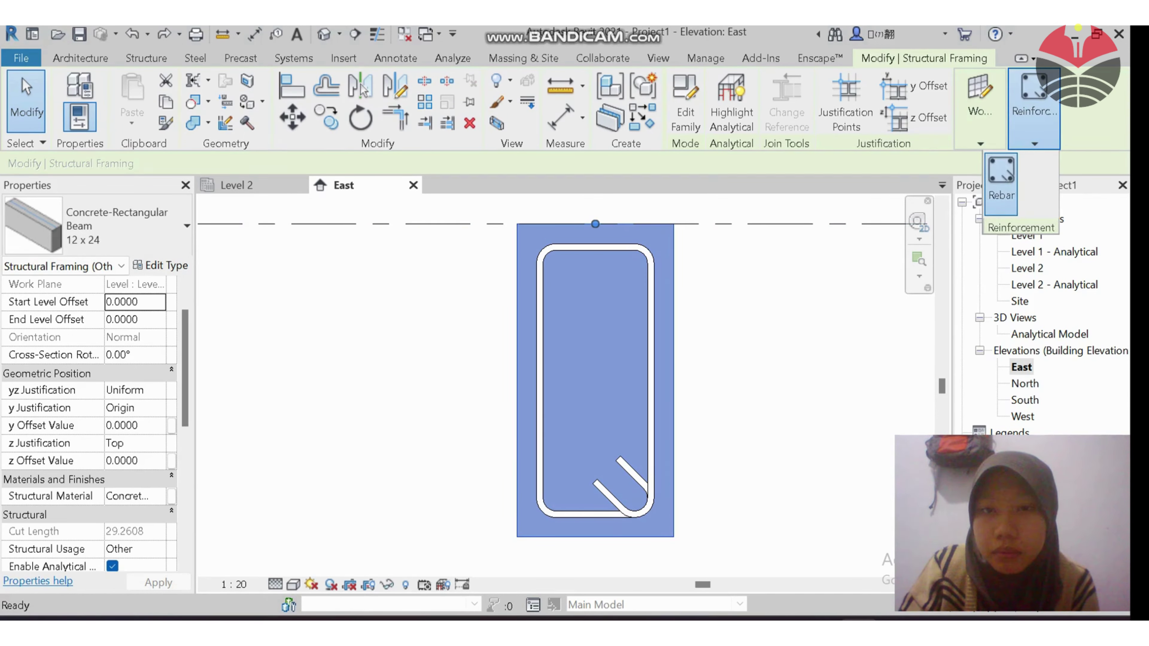
pyautogui.click(1000, 181)
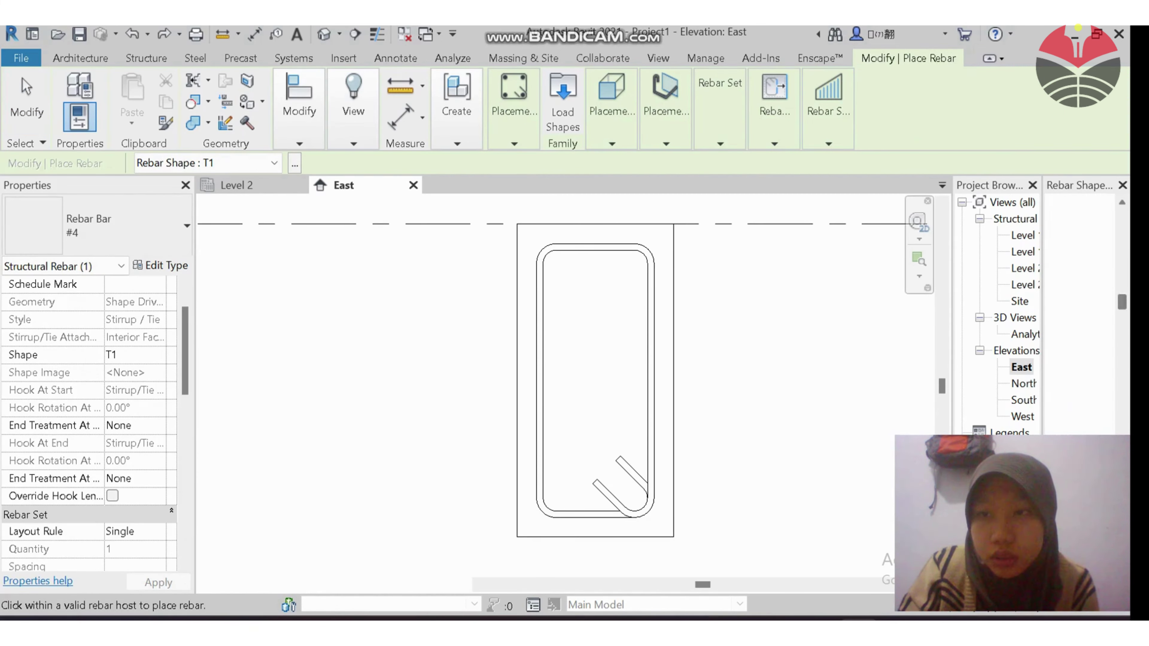
pyautogui.click(1079, 220)
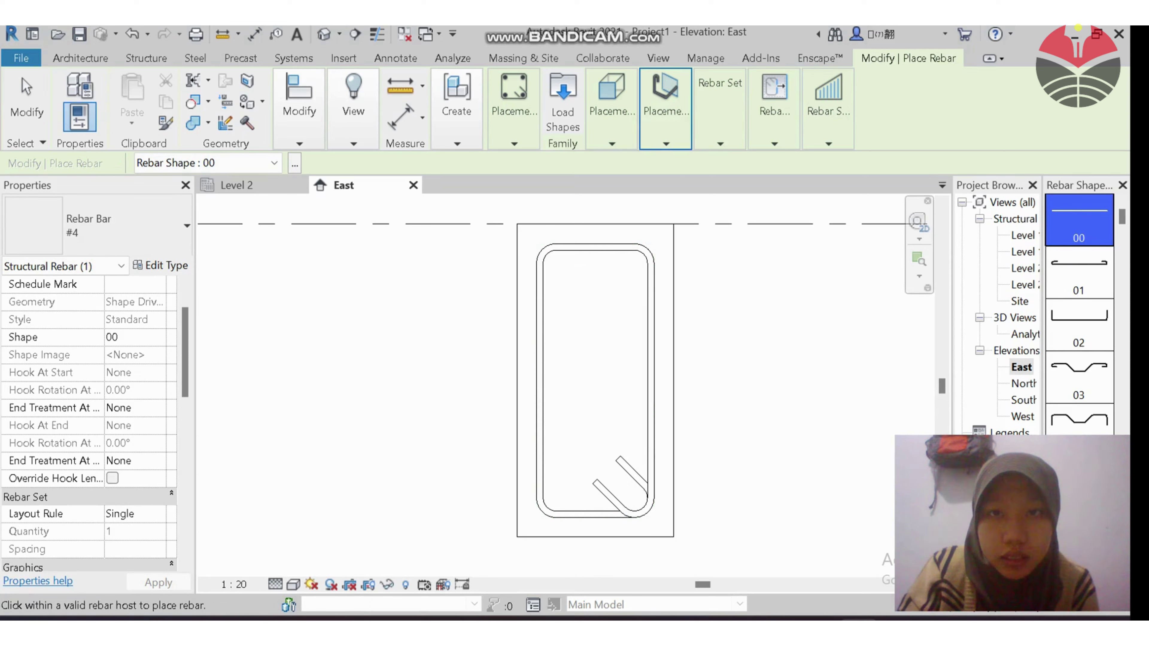
pyautogui.click(666, 143)
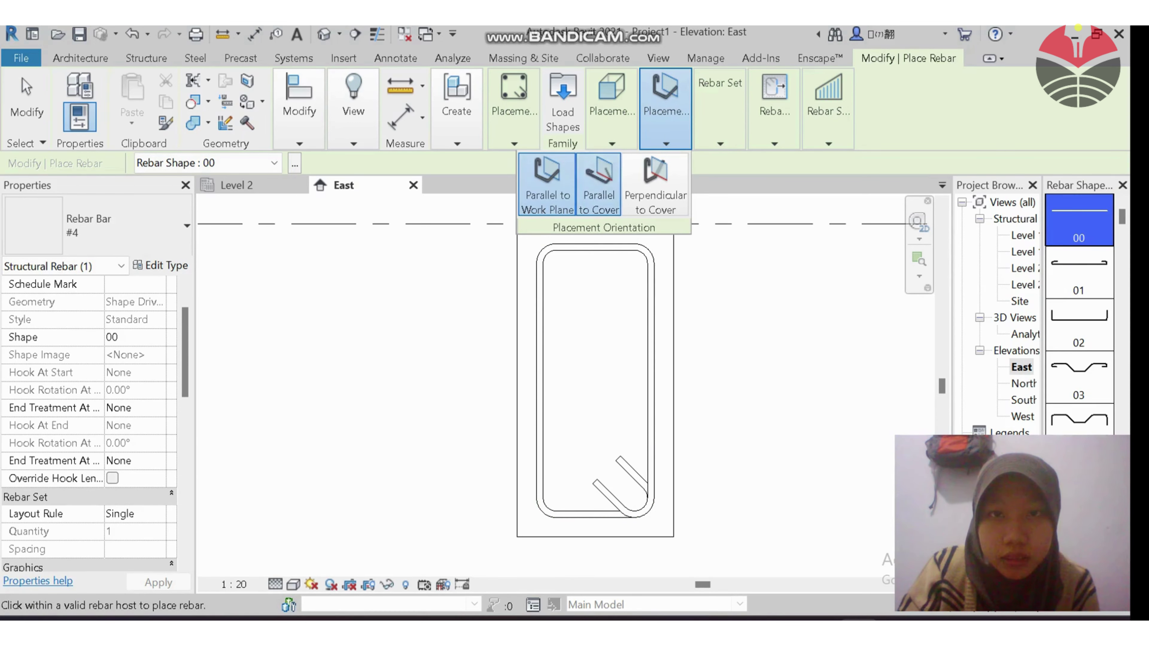
pyautogui.click(598, 186)
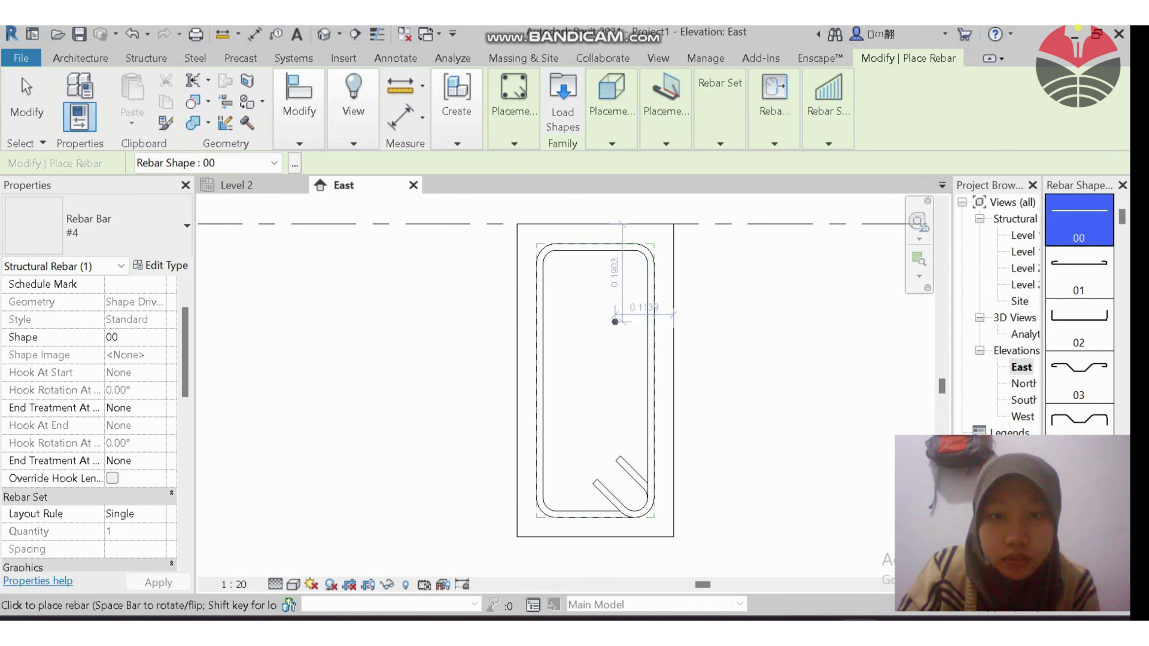
# Place the straight bar inside the stirrup's upper-right corner, about 0.069 from the beam's top and right faces, and finish placing rebar
pyautogui.scroll(3, 634, 253)
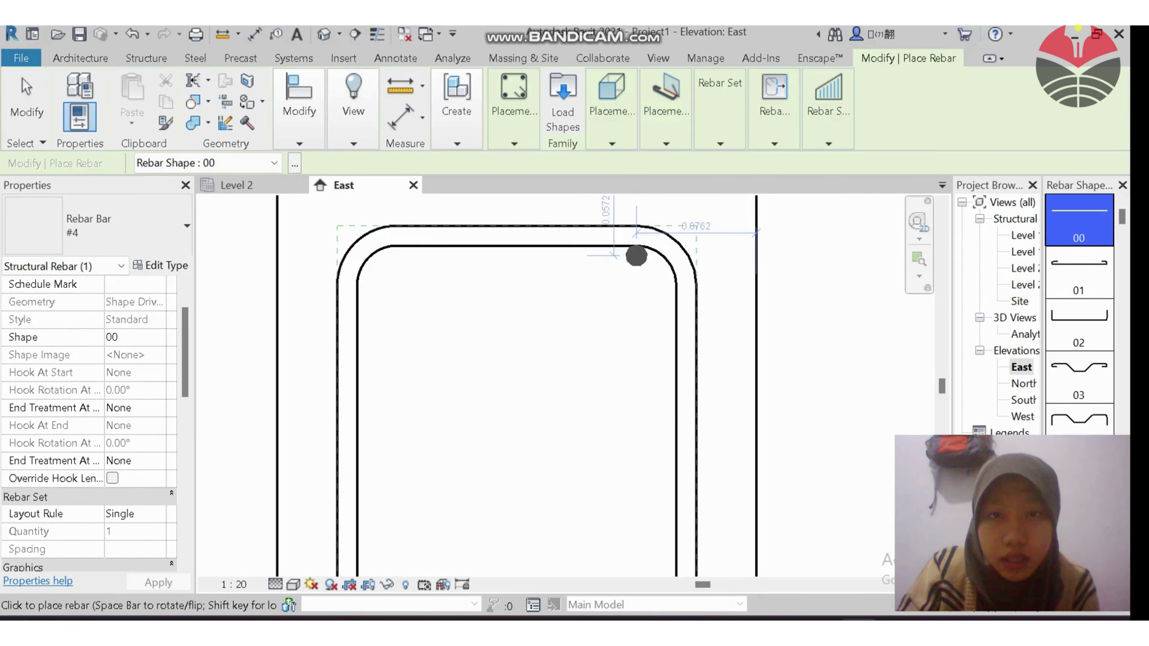
pyautogui.scroll(-3, 642, 257)
pyautogui.scroll(4, 644, 257)
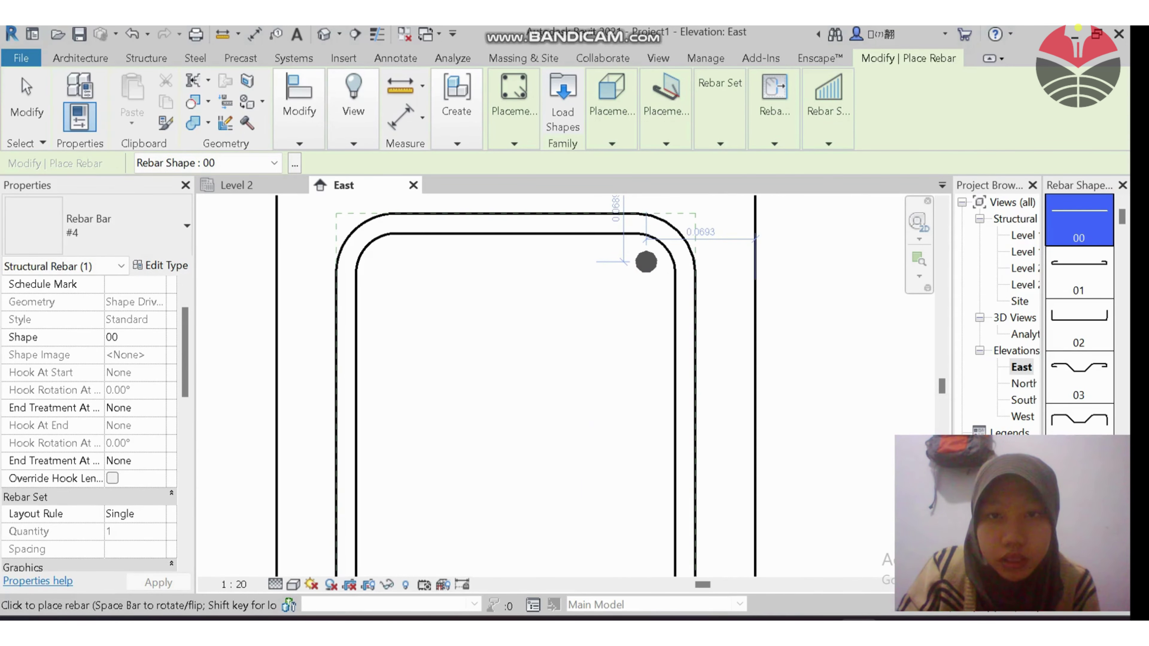
pyautogui.click(646, 261)
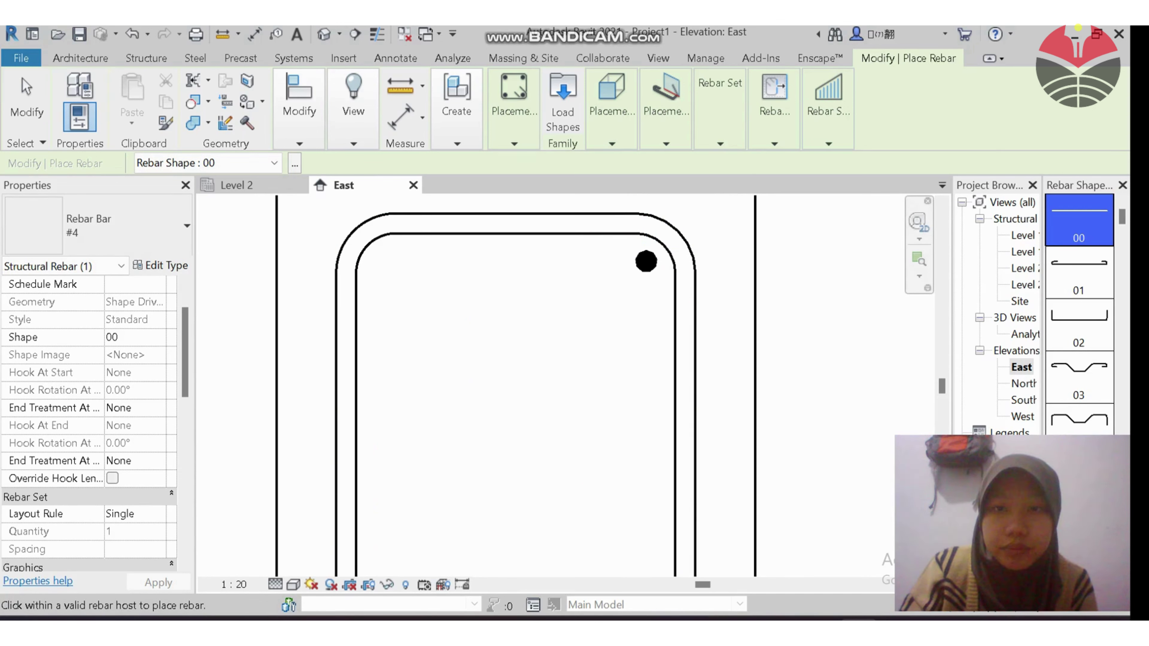
pyautogui.scroll(-2, 628, 381)
pyautogui.press('Escape')
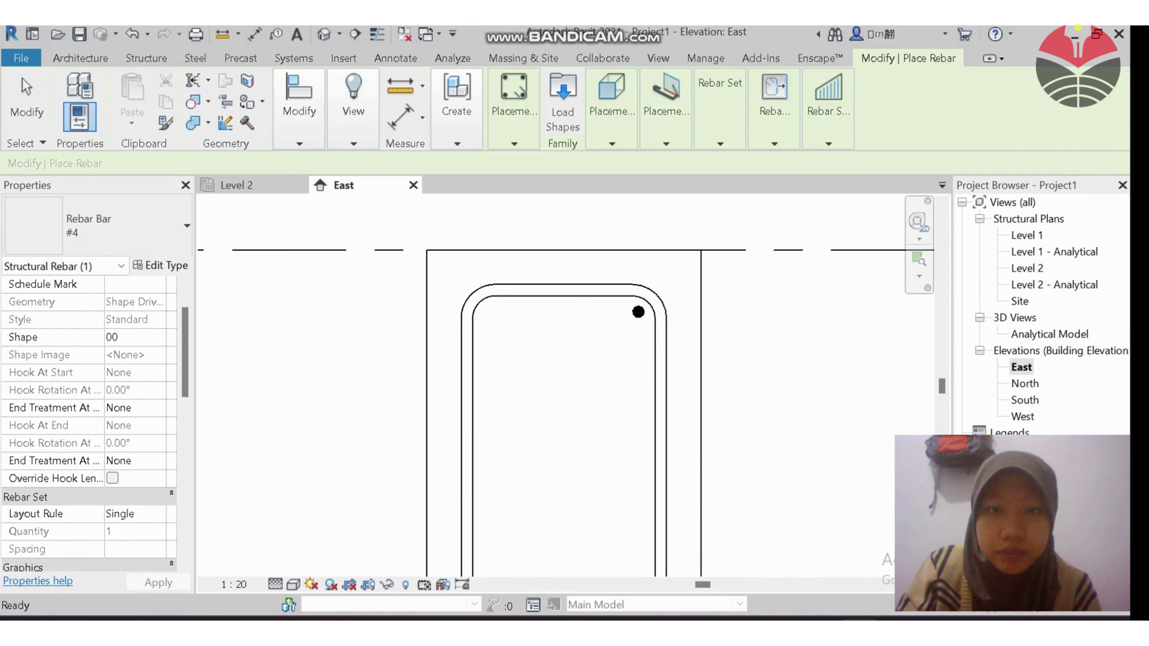
pyautogui.press('Escape')
pyautogui.scroll(3, 636, 312)
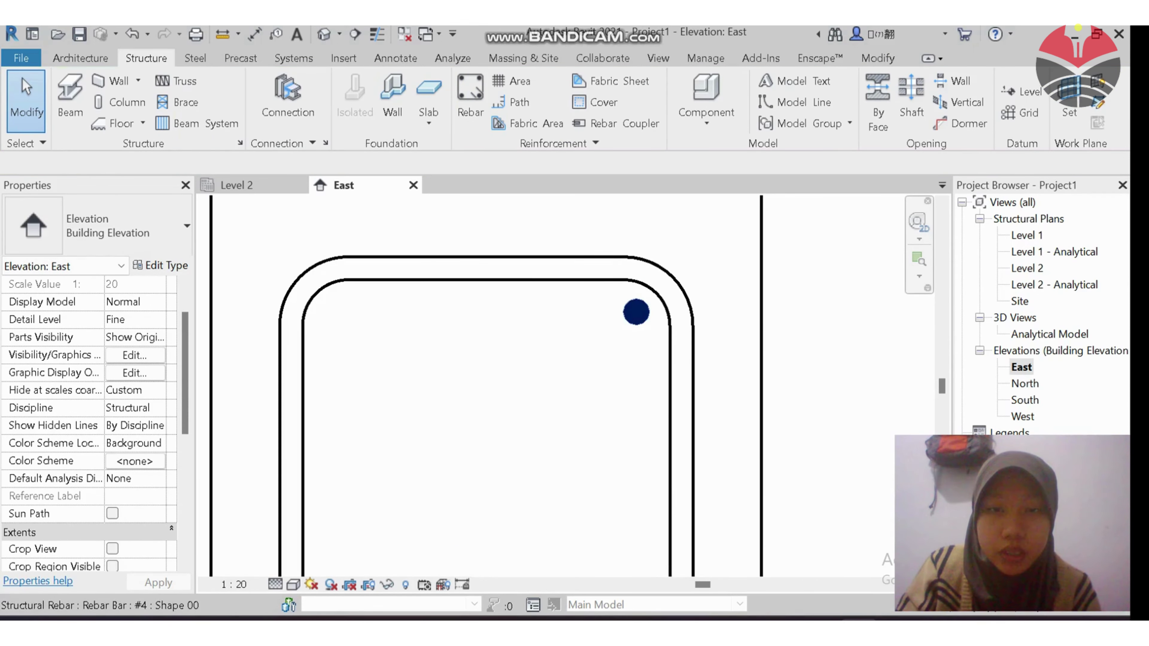
pyautogui.scroll(-2, 636, 312)
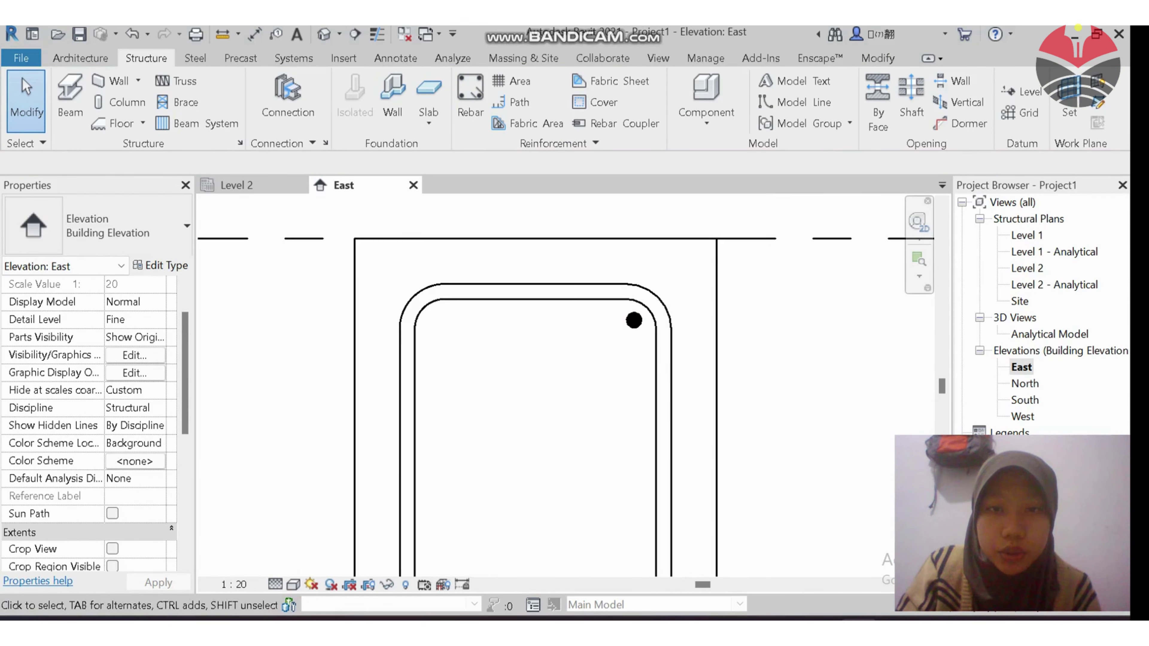
# Turn the upper-right straight bar into a rebar set with the Fixed Number layout and 3 bars
pyautogui.click(633, 320)
pyautogui.scroll(-2, 628, 308)
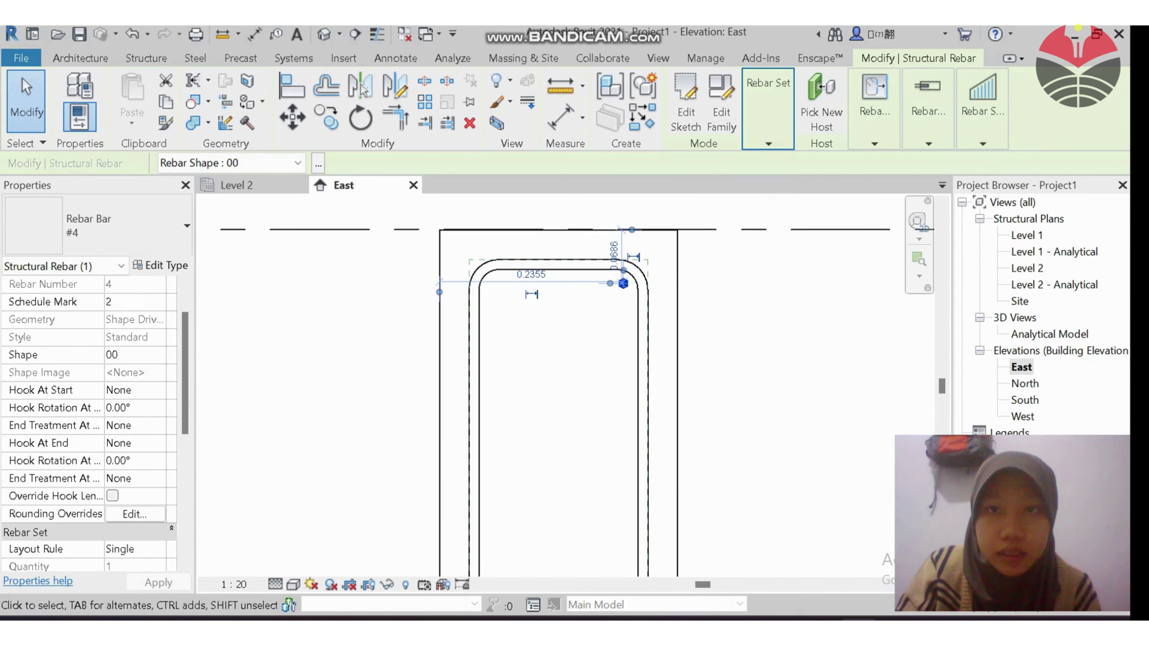
pyautogui.click(767, 144)
pyautogui.click(786, 163)
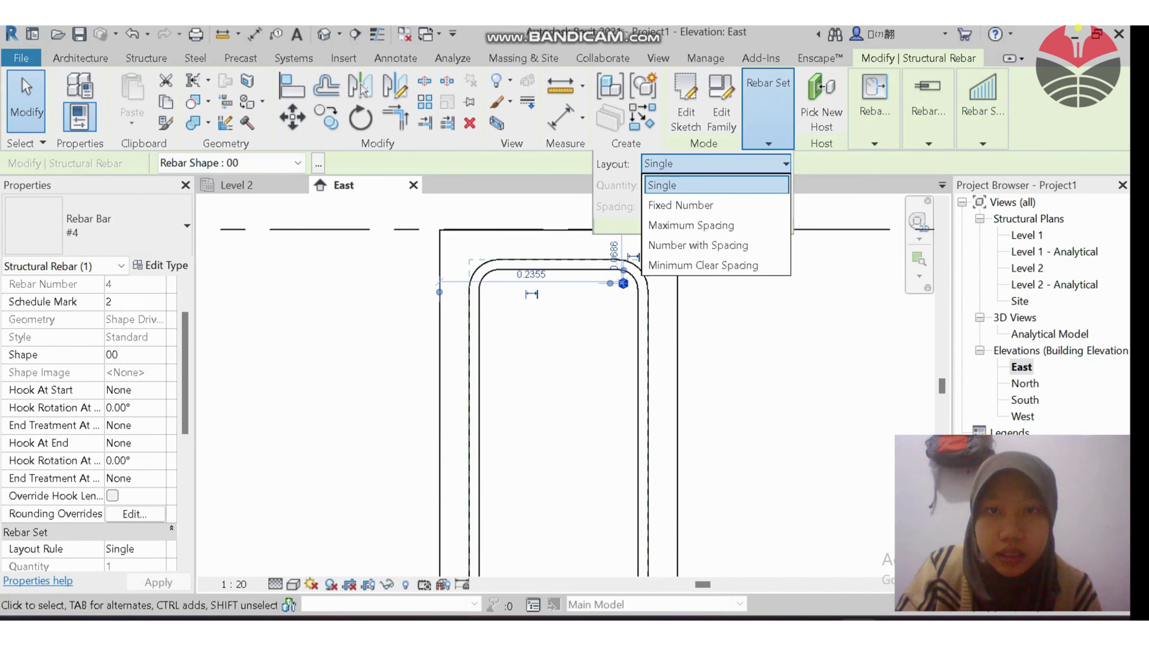
pyautogui.click(716, 206)
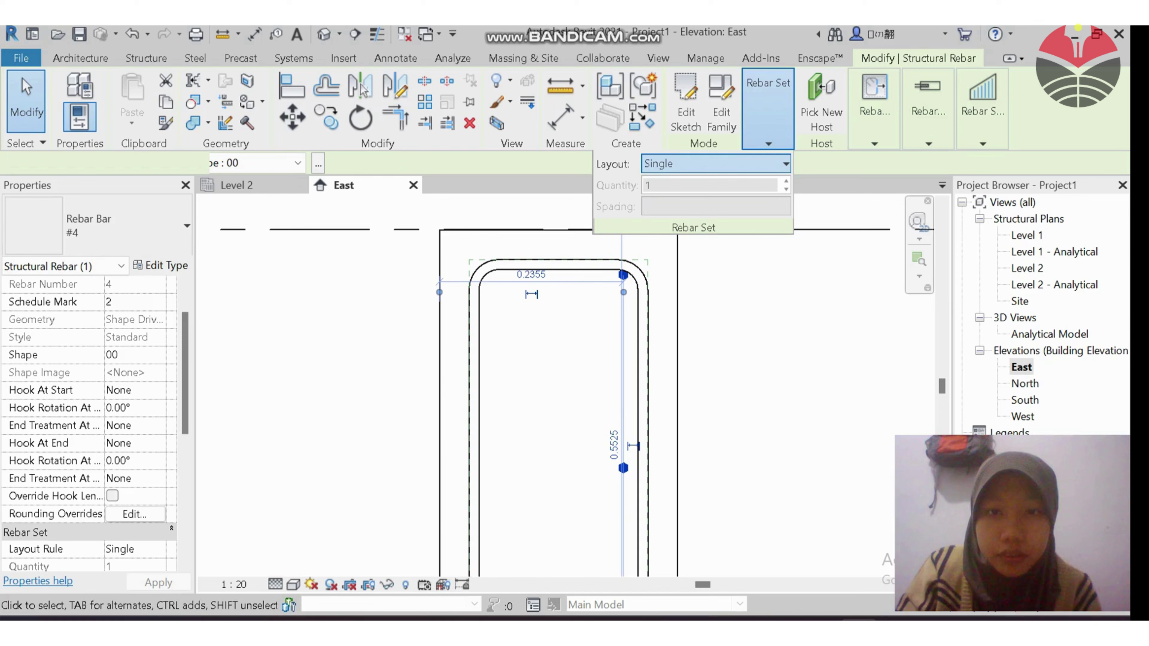
pyautogui.scroll(-4, 696, 276)
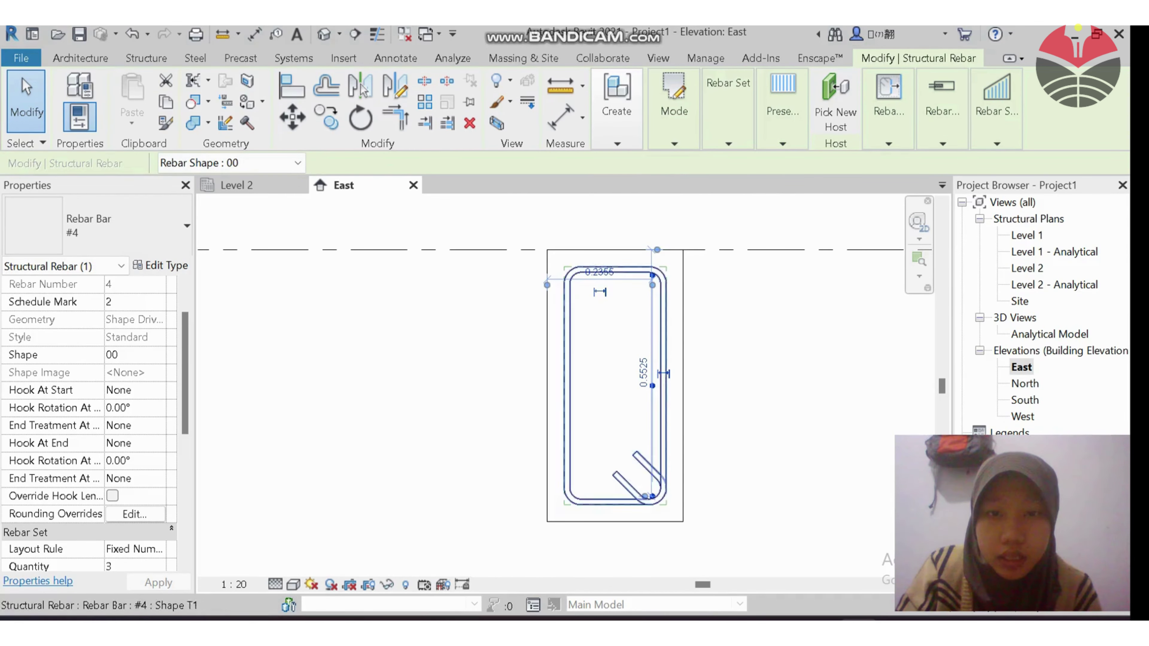
pyautogui.scroll(3, 665, 503)
pyautogui.scroll(-2, 669, 489)
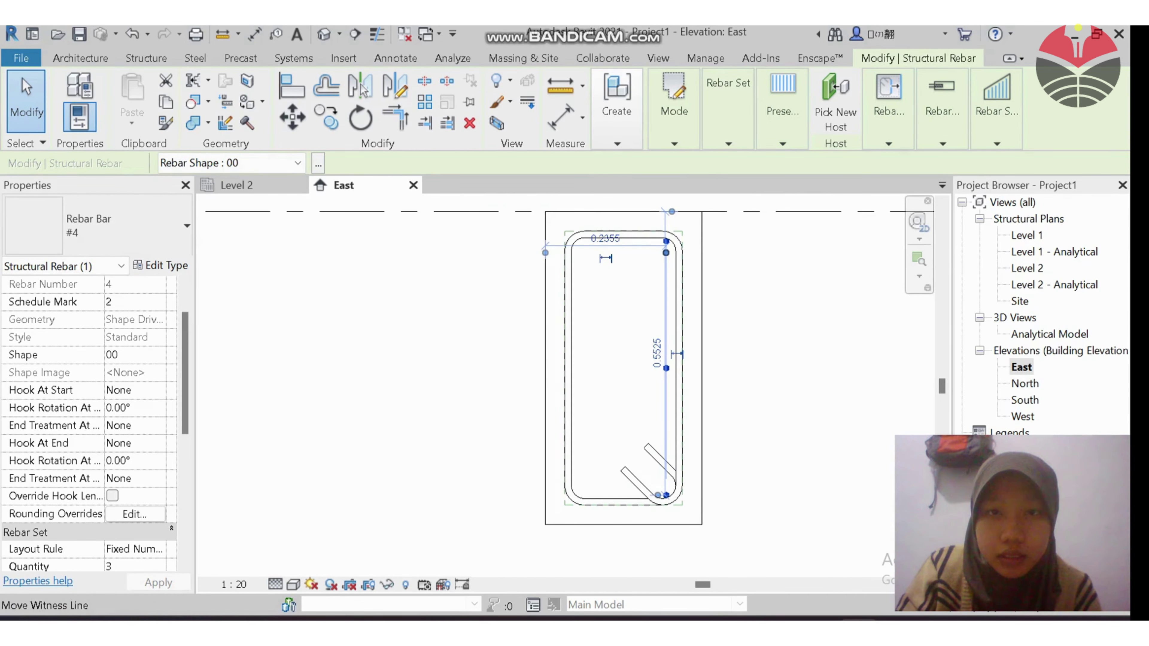
# Copy the three-bar set horizontally by 0.1700 to the stirrup's left side and deselect the copy
pyautogui.scroll(1, 674, 226)
pyautogui.click(326, 117)
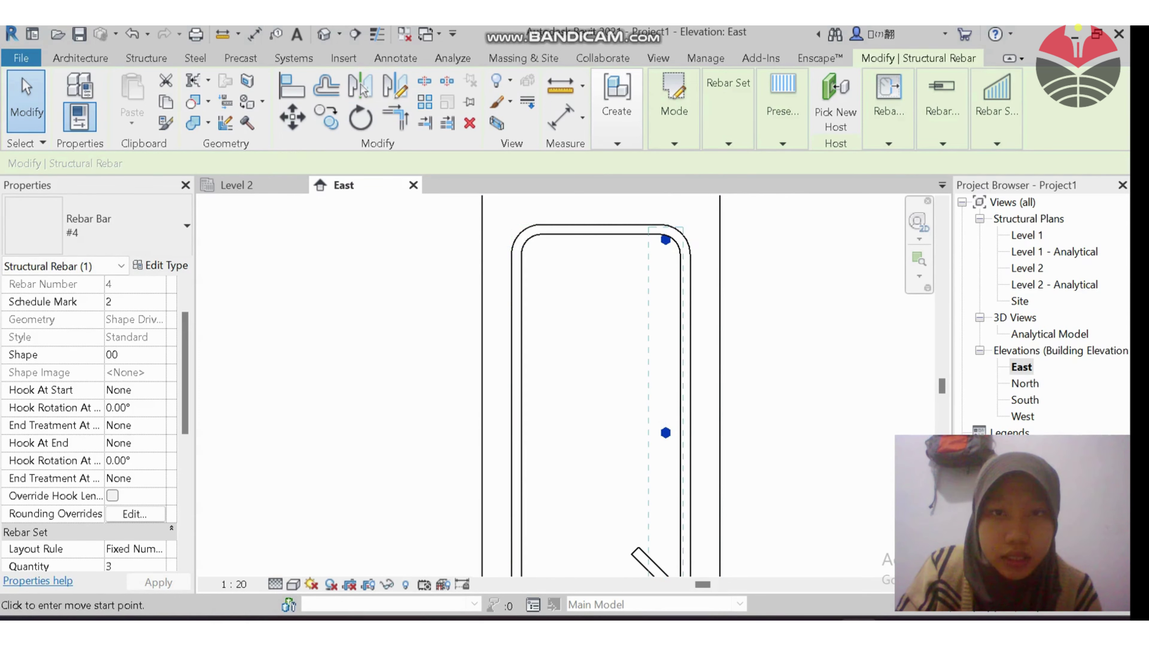
pyautogui.scroll(1, 667, 239)
pyautogui.click(666, 241)
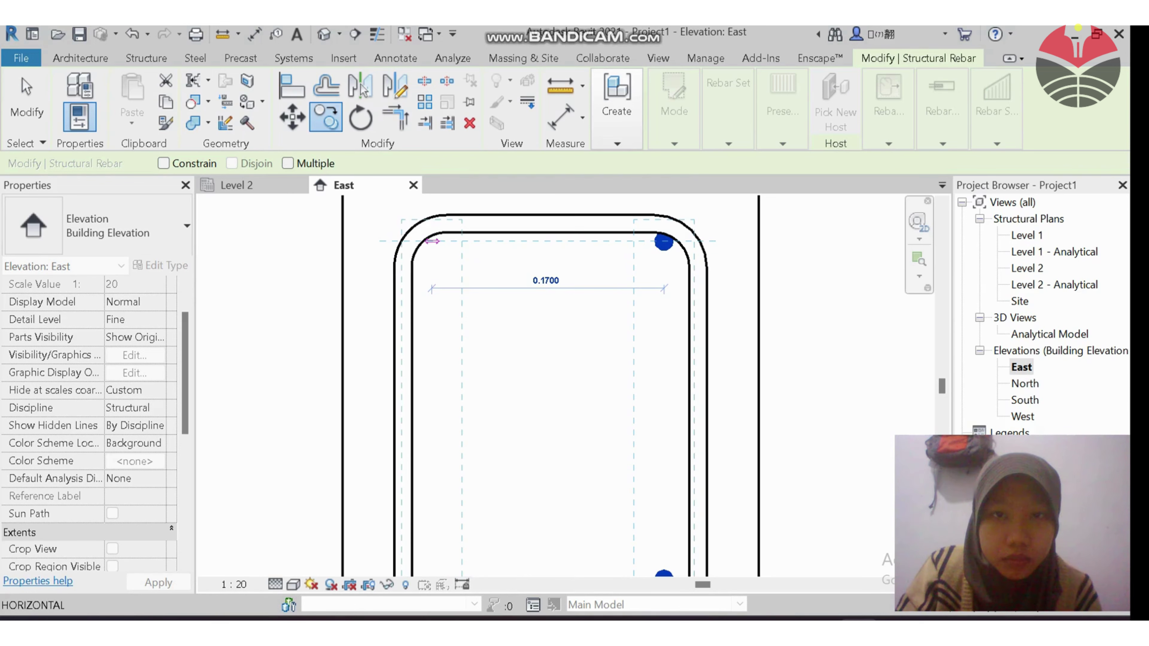
pyautogui.scroll(-3, 424, 240)
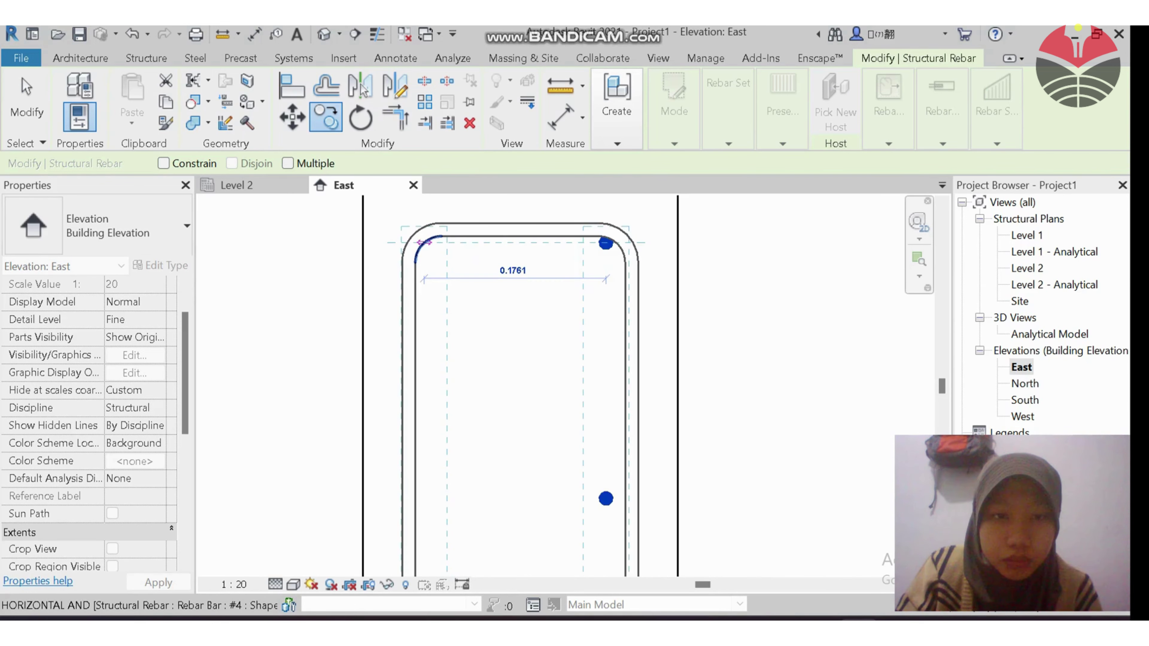
pyautogui.scroll(2, 423, 241)
pyautogui.scroll(2, 424, 241)
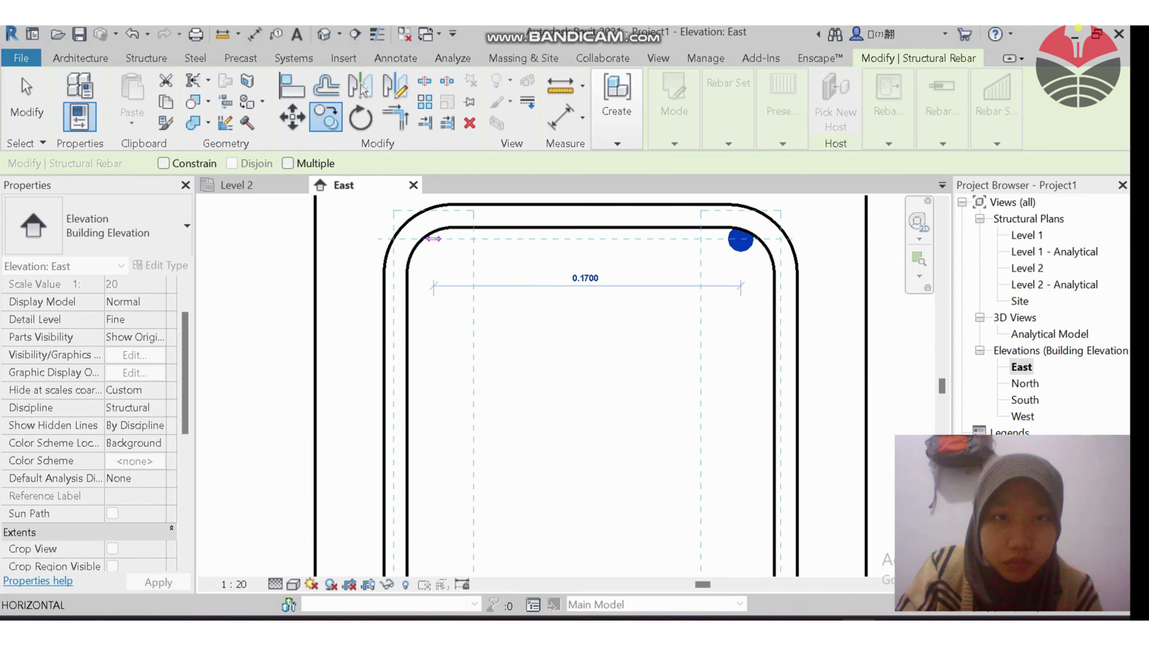
pyautogui.click(433, 238)
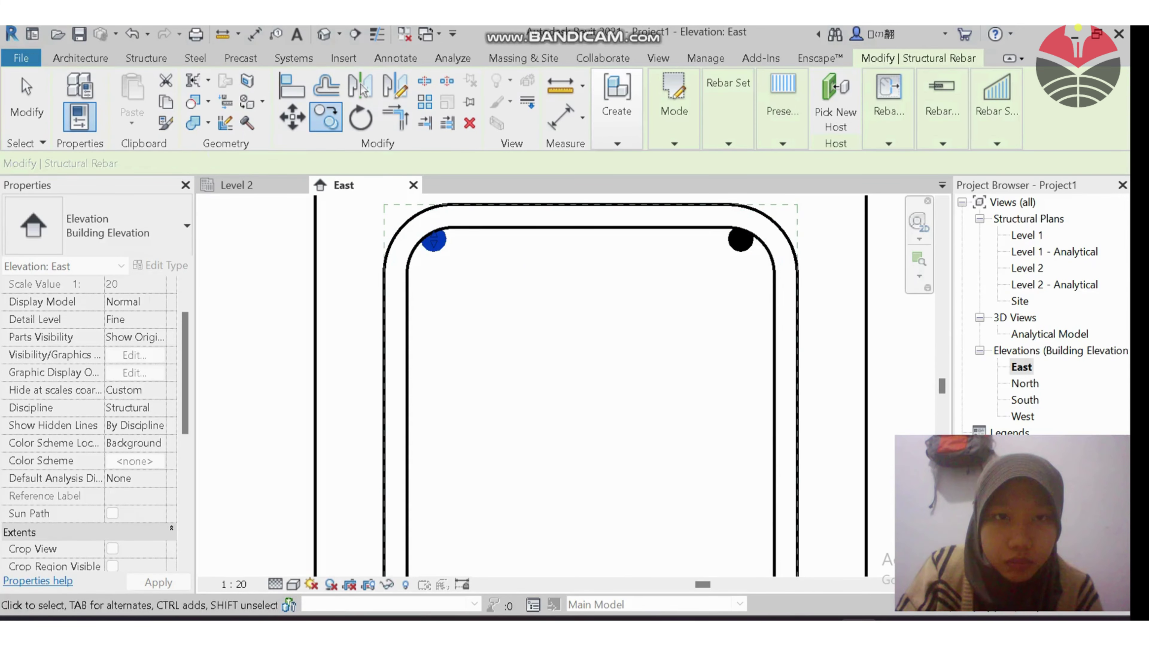
pyautogui.scroll(-2, 452, 240)
pyautogui.scroll(-2, 575, 244)
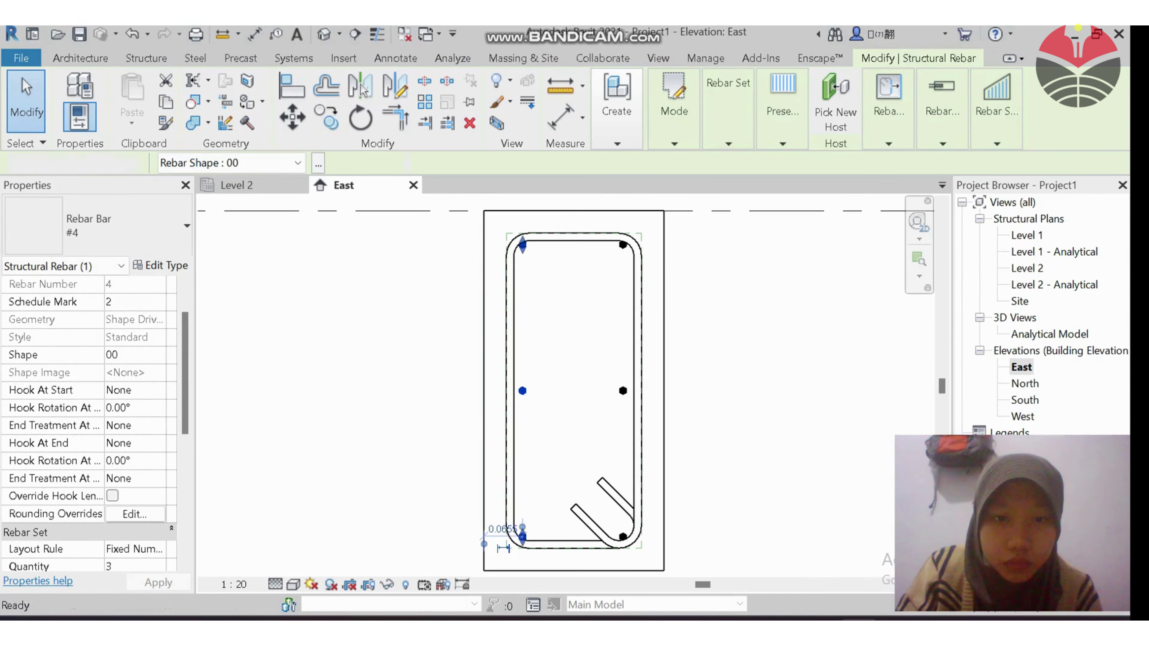
pyautogui.press('Escape')
pyautogui.press('Escape')
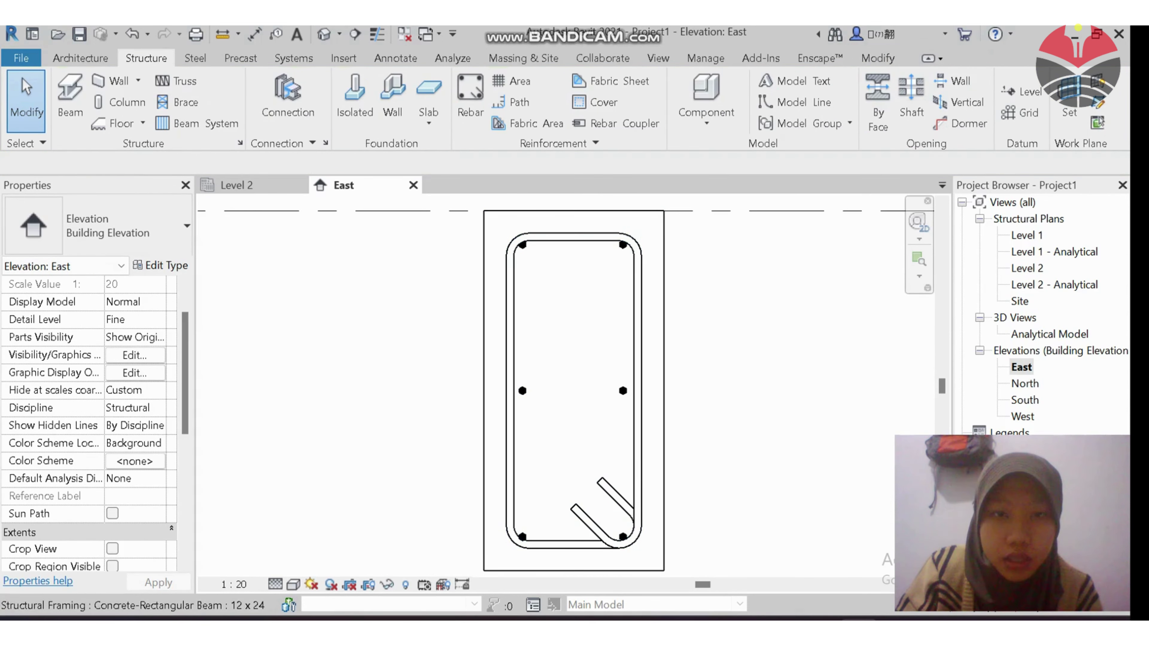
# Select the beam's T1 stirrup and set both its start and end hooks to Stirrup/Tie - 90 deg
pyautogui.scroll(3, 628, 559)
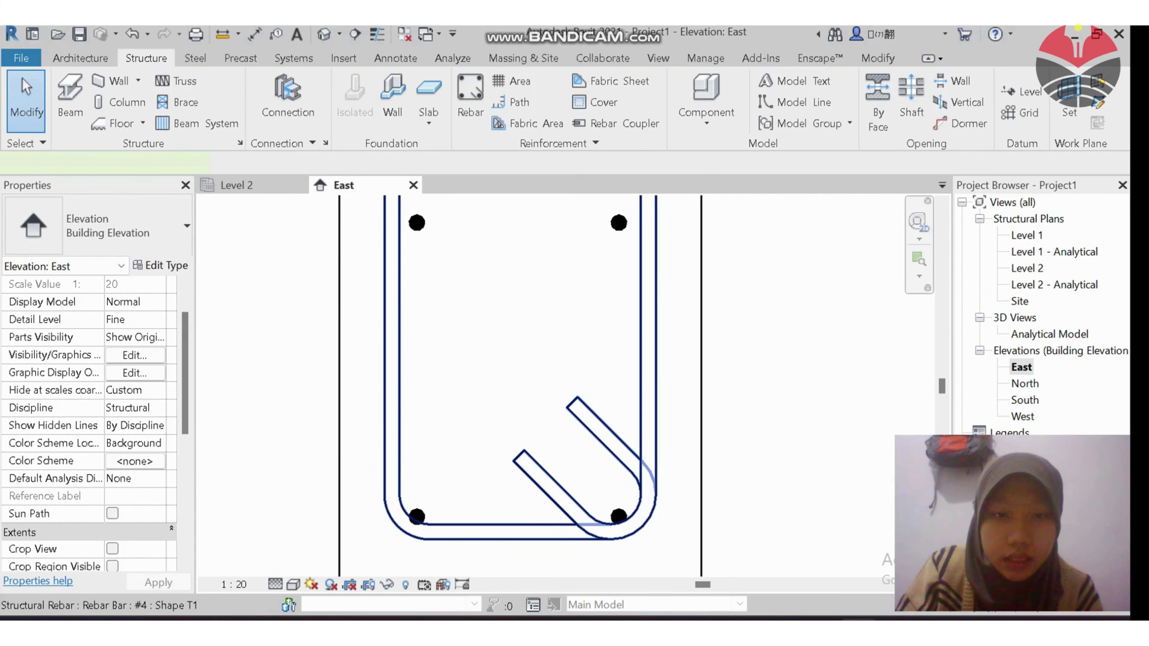
pyautogui.click(528, 454)
pyautogui.scroll(-1, 530, 428)
pyautogui.moveTo(597, 528); pyautogui.dragTo(589, 513, button='middle')
pyautogui.scroll(2, 588, 512)
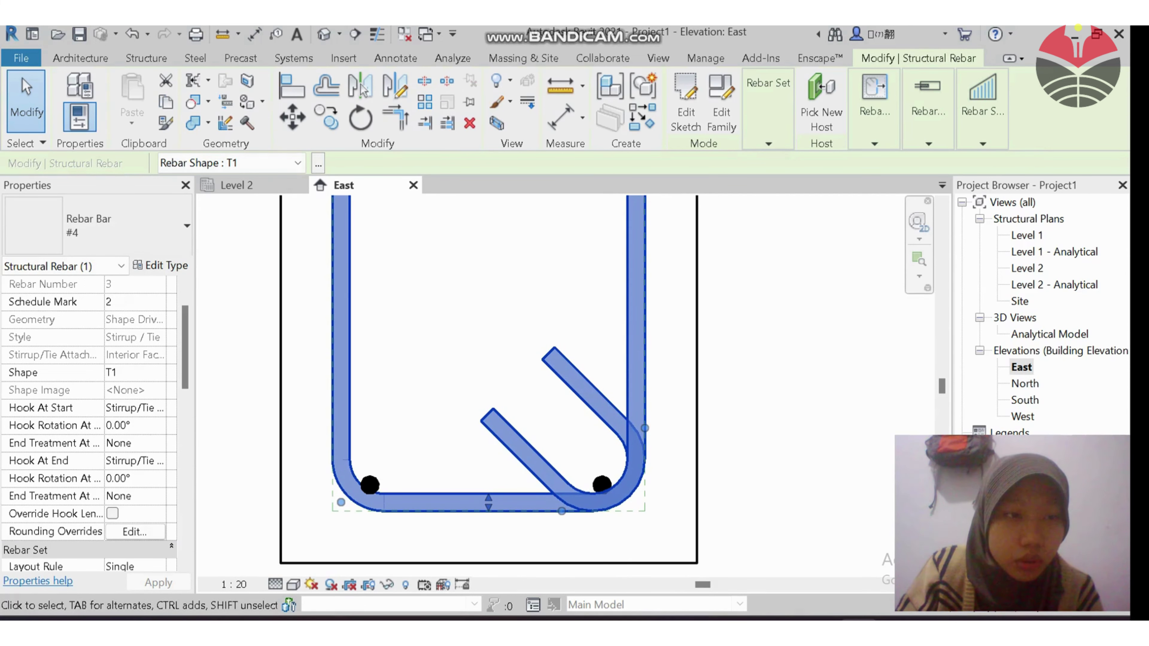
pyautogui.click(158, 407)
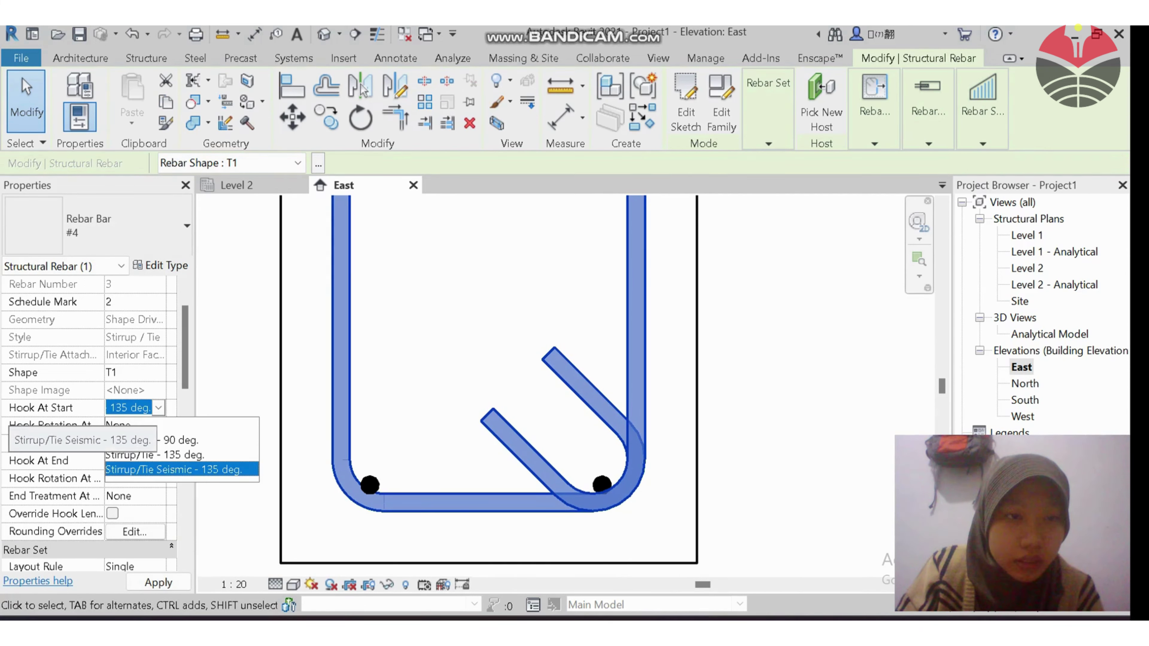
pyautogui.click(185, 440)
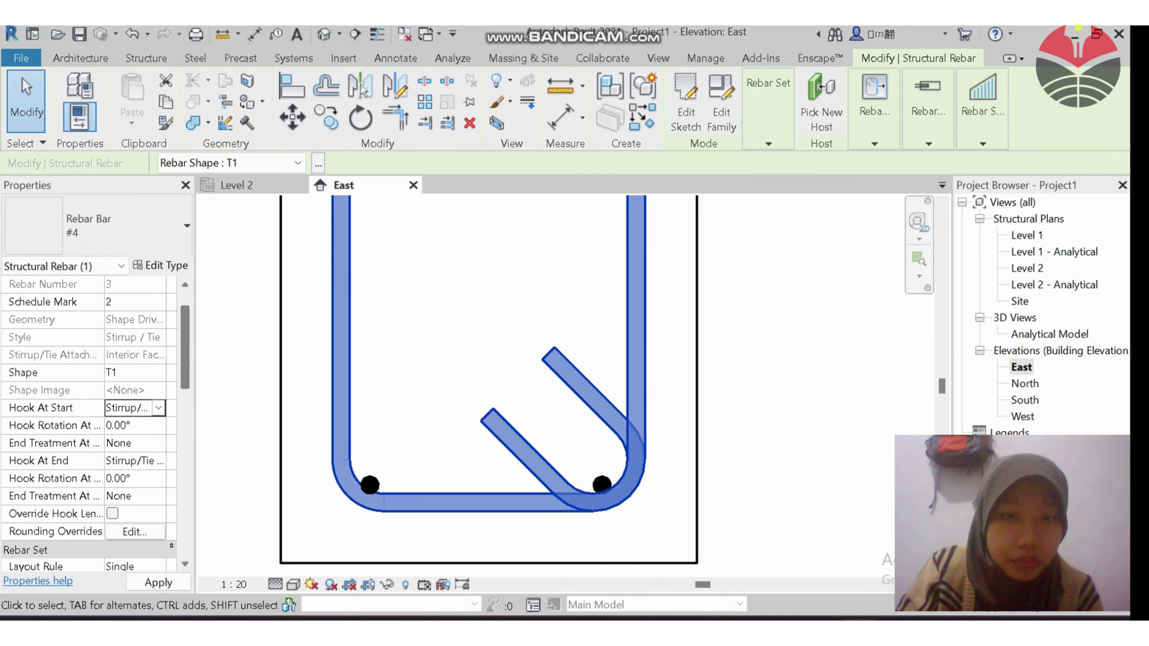
pyautogui.click(159, 408)
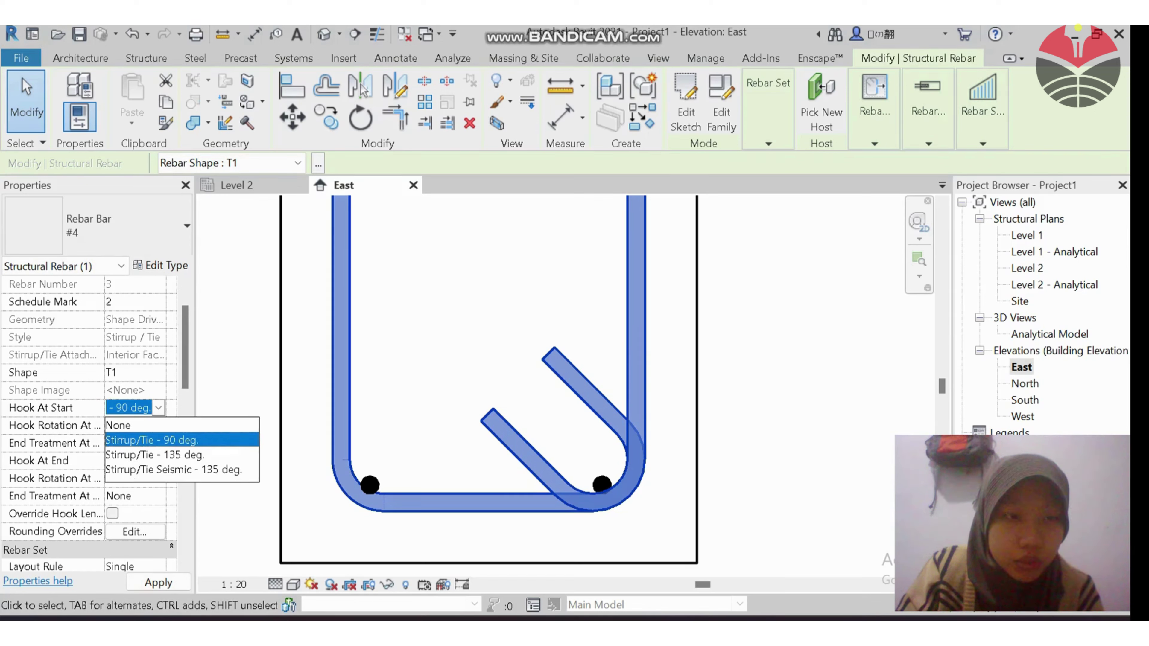
pyautogui.click(159, 408)
pyautogui.click(149, 460)
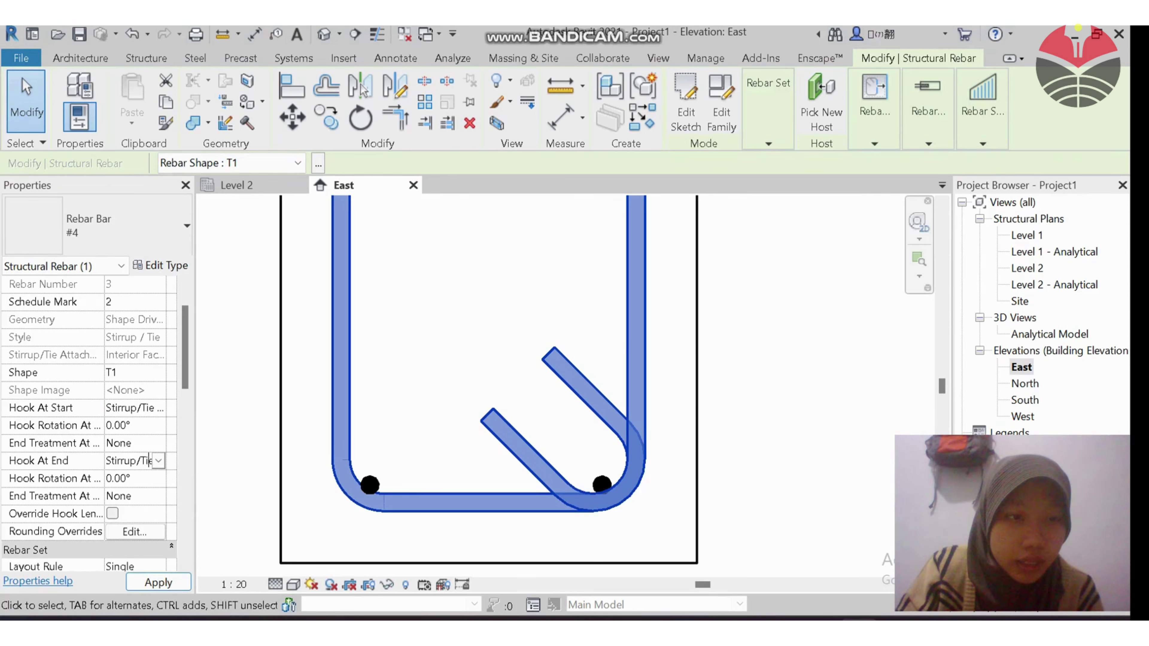
pyautogui.click(158, 460)
pyautogui.click(131, 525)
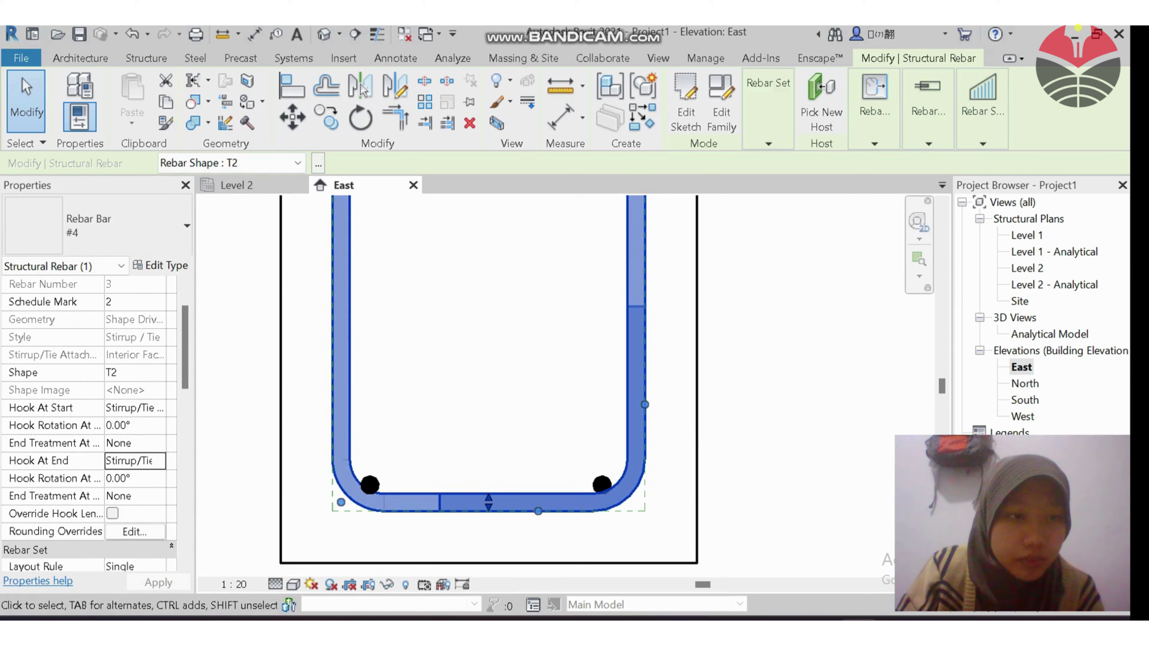
# Switch the selected stirrup's start and end hooks to the 135 deg. stirrup/tie type and apply
pyautogui.click(158, 407)
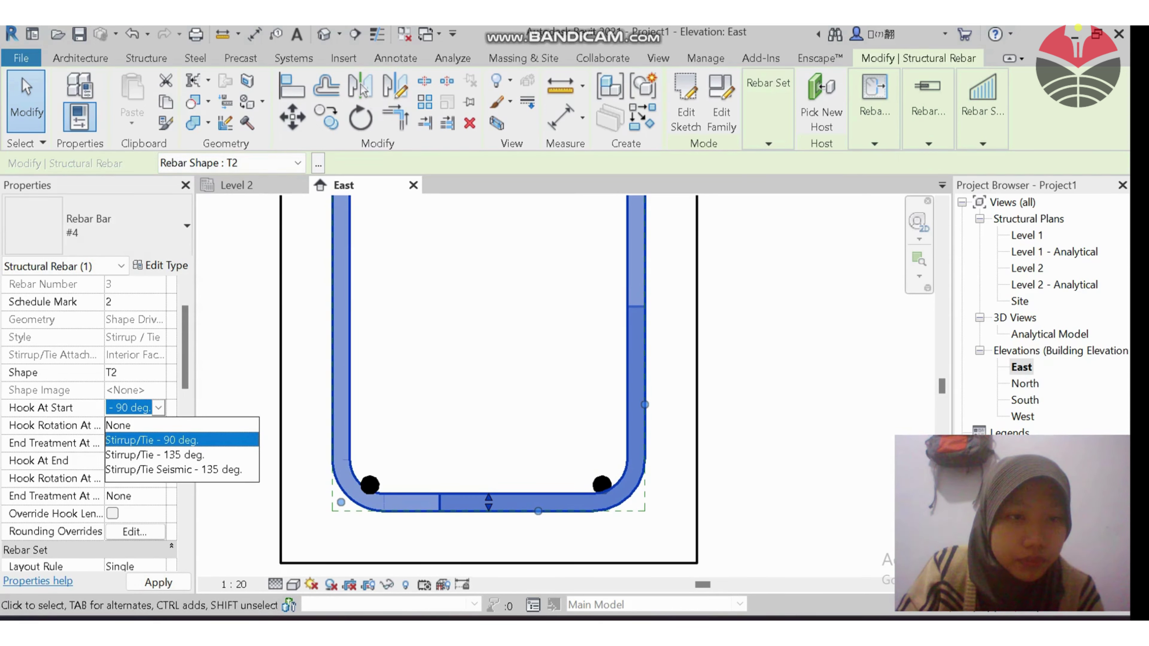
pyautogui.click(152, 440)
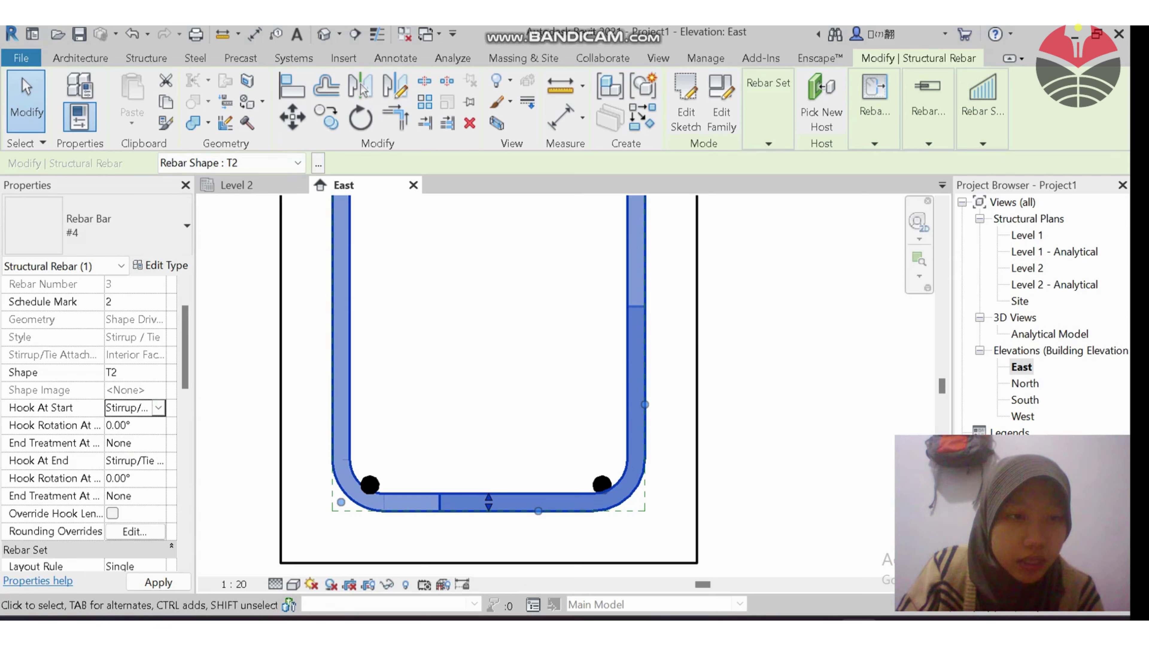
pyautogui.click(158, 461)
pyautogui.click(154, 507)
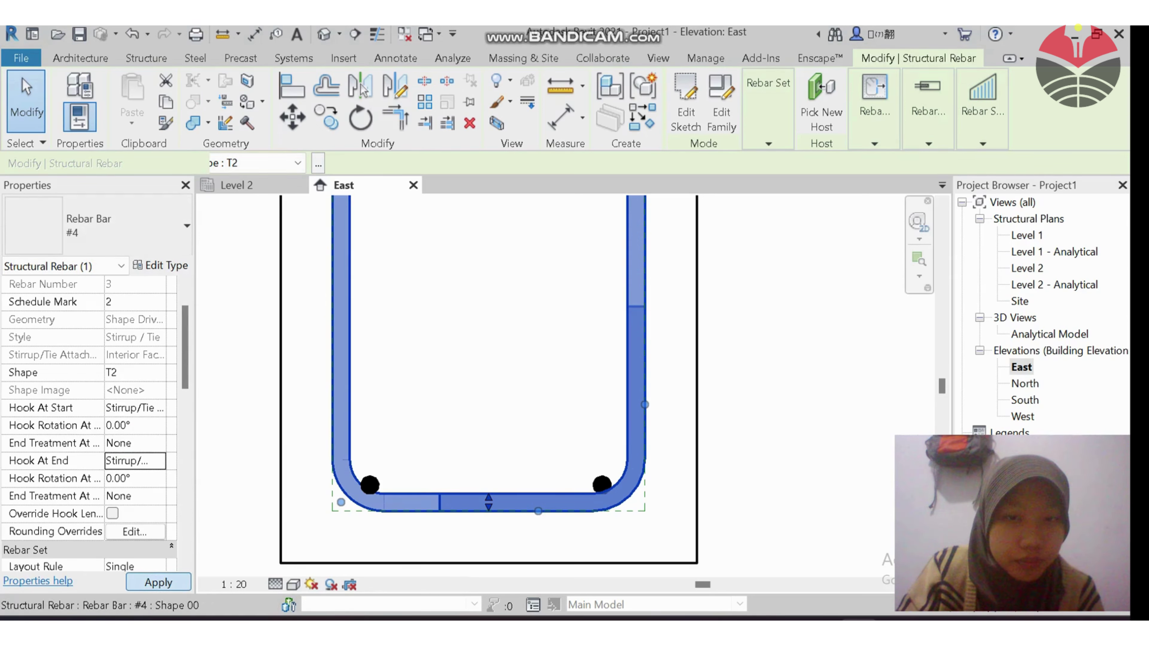
pyautogui.click(158, 582)
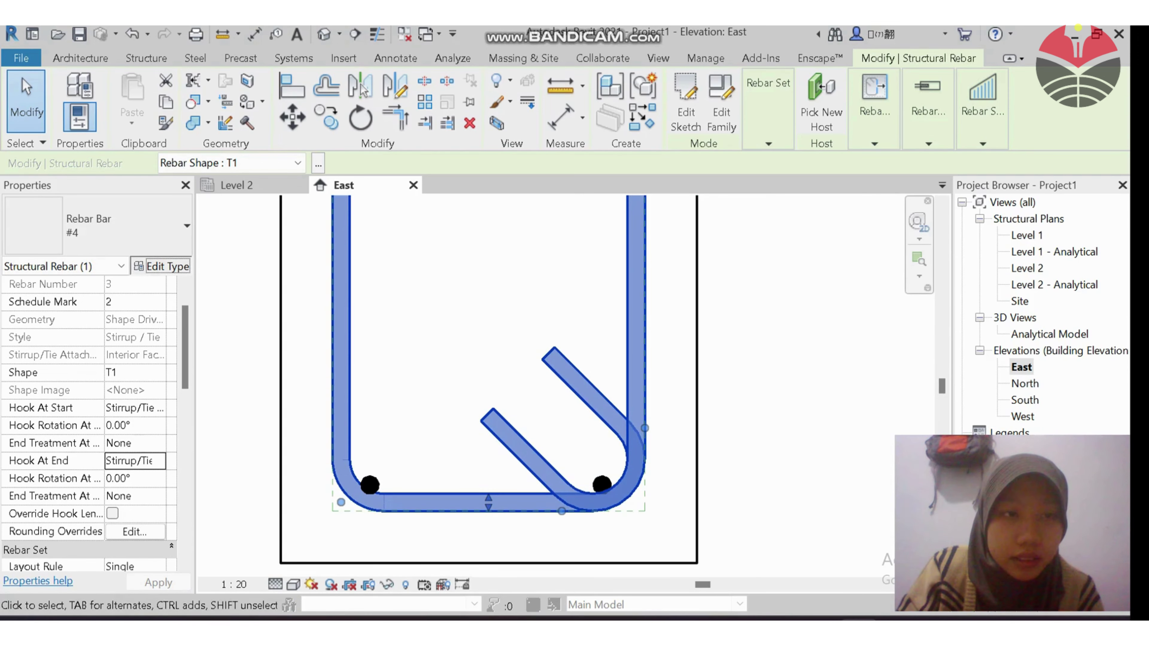
# Set the Standard - 90 deg. hook length of the #4 rebar type to 0.100 and accept the type properties
pyautogui.click(160, 265)
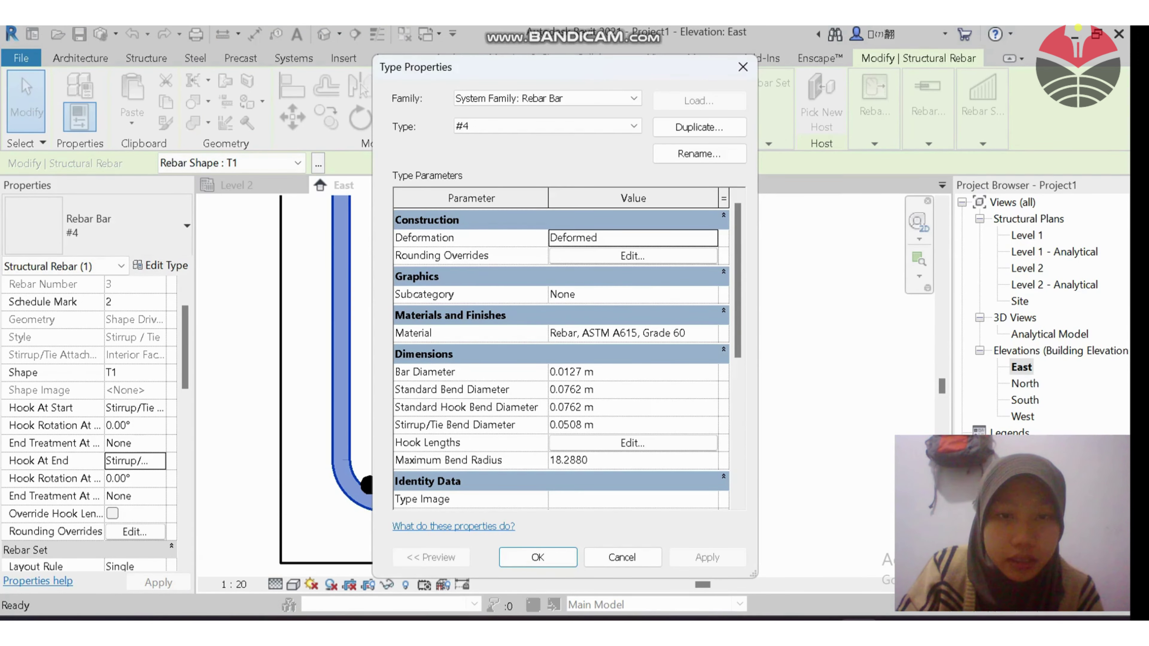
pyautogui.click(632, 443)
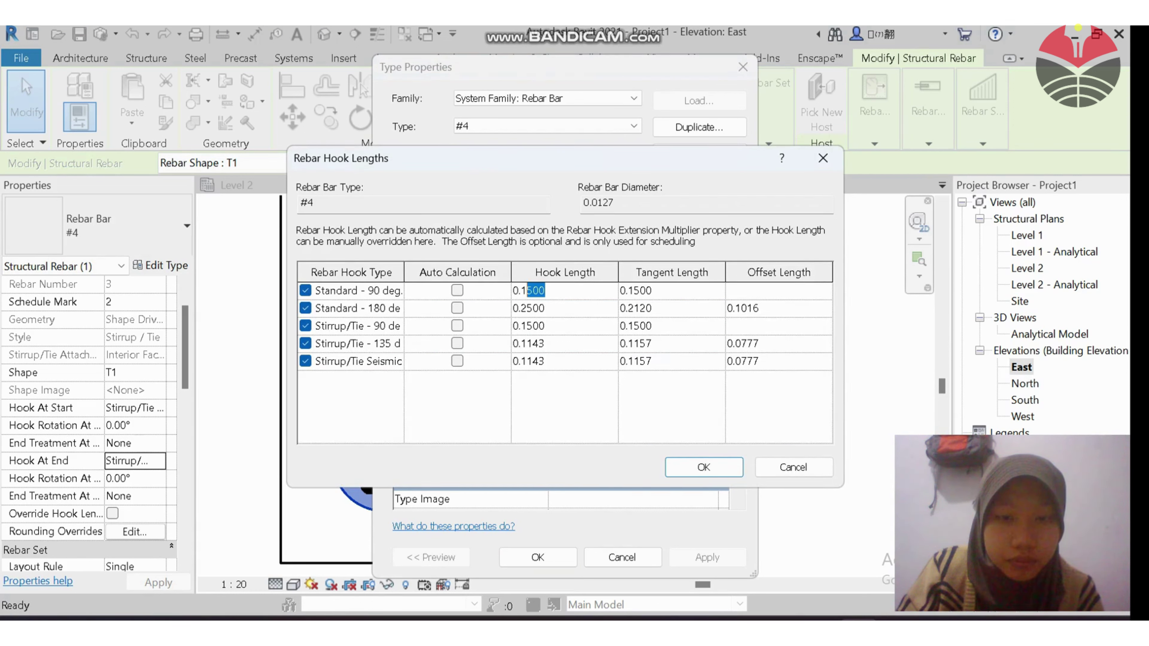
pyautogui.write('00')
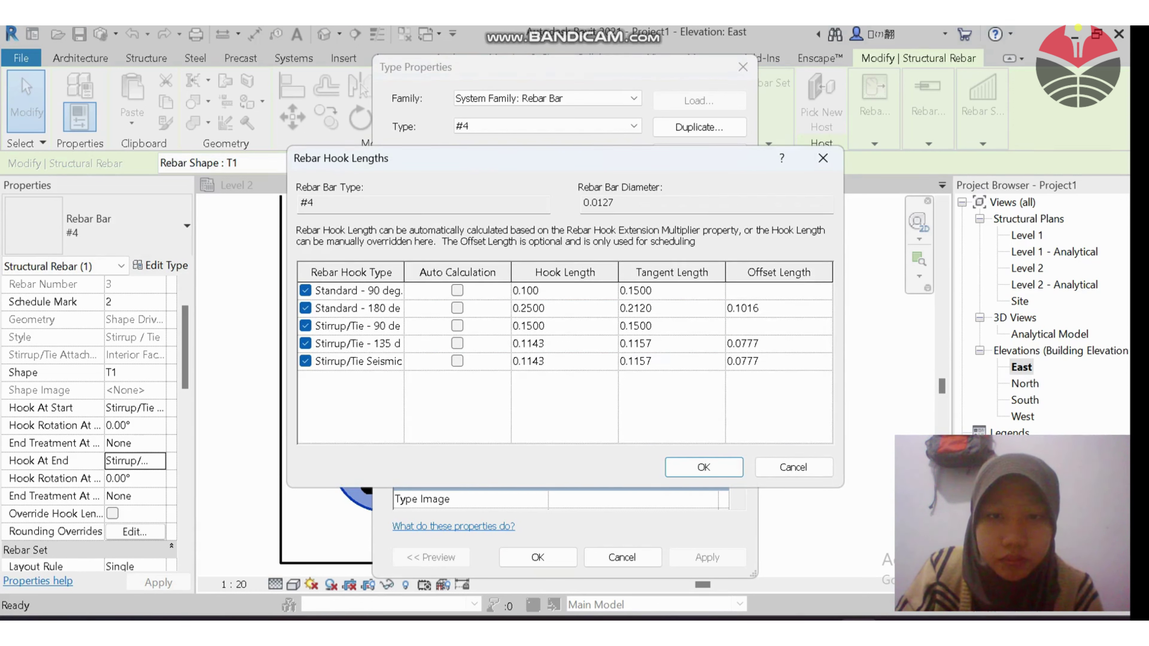
pyautogui.click(703, 467)
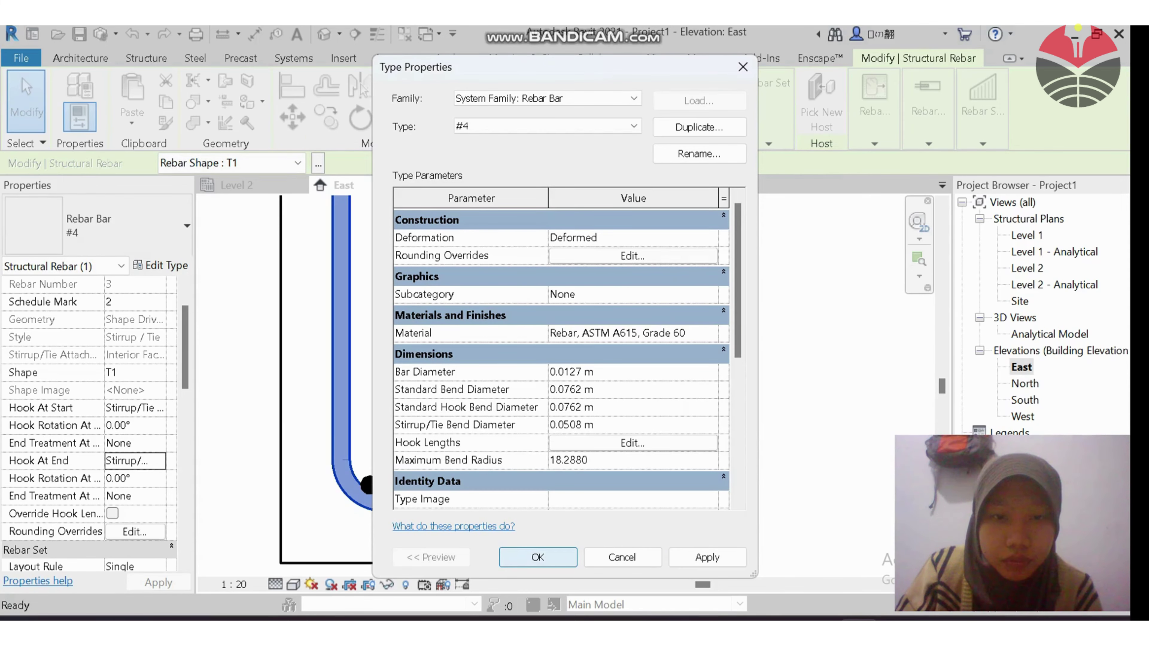
pyautogui.press('Return')
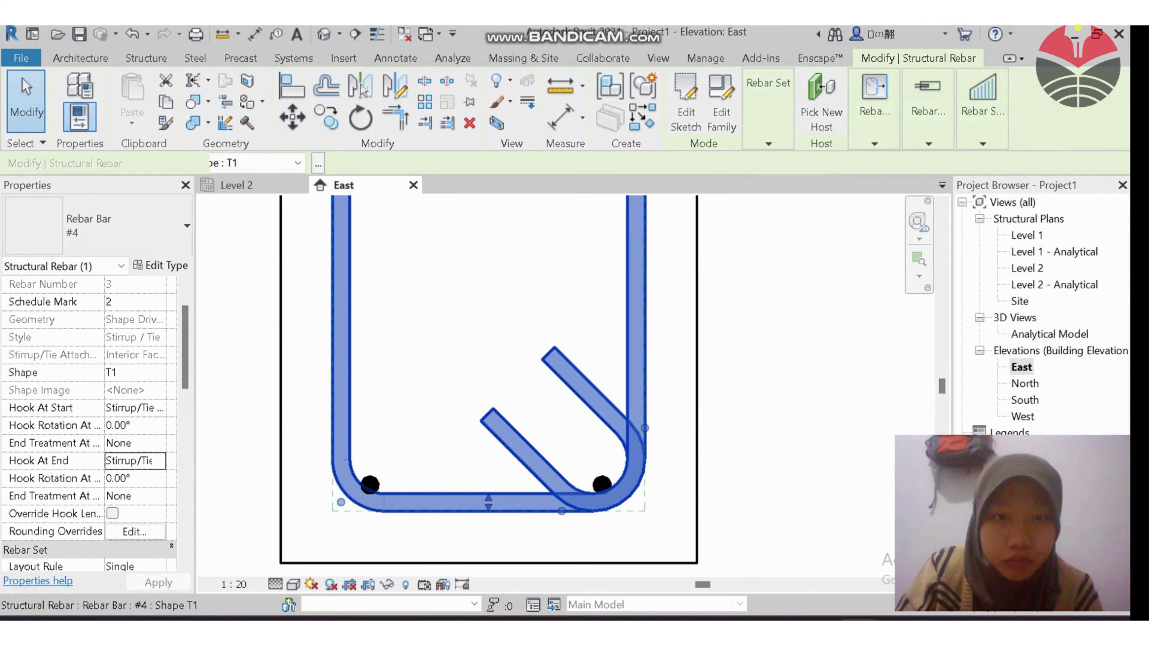
# Change the stirrup's Hook At End and Hook At Start to Stirrup/Tie - 90 deg., apply, and deselect it
pyautogui.scroll(-4, 619, 531)
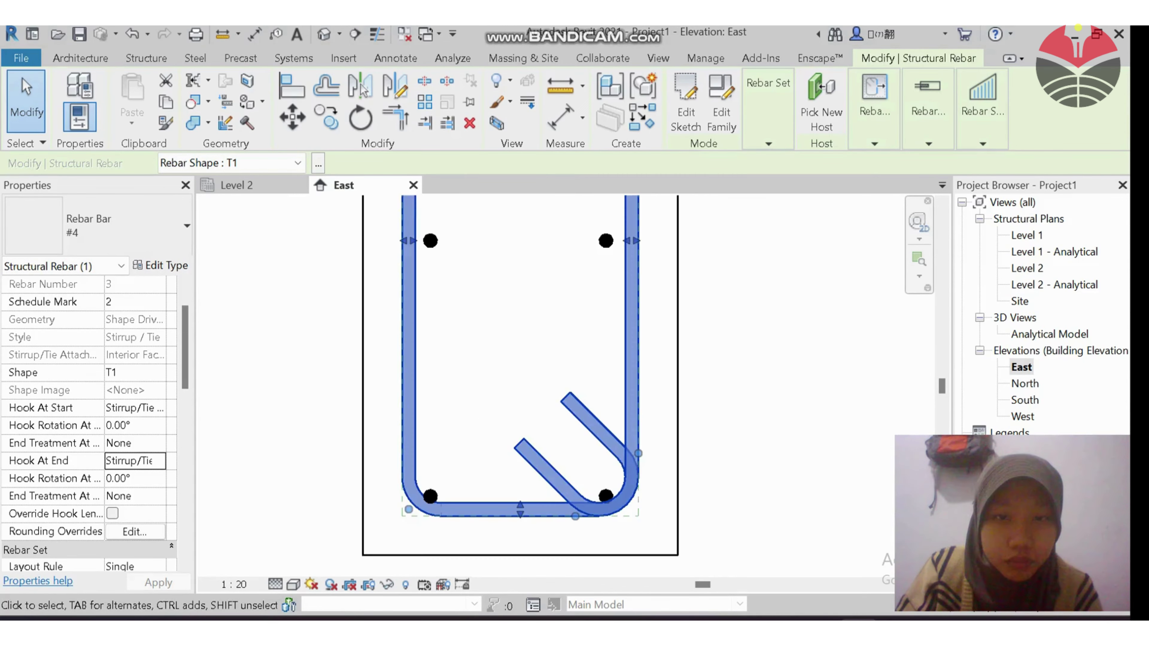
pyautogui.scroll(3, 616, 527)
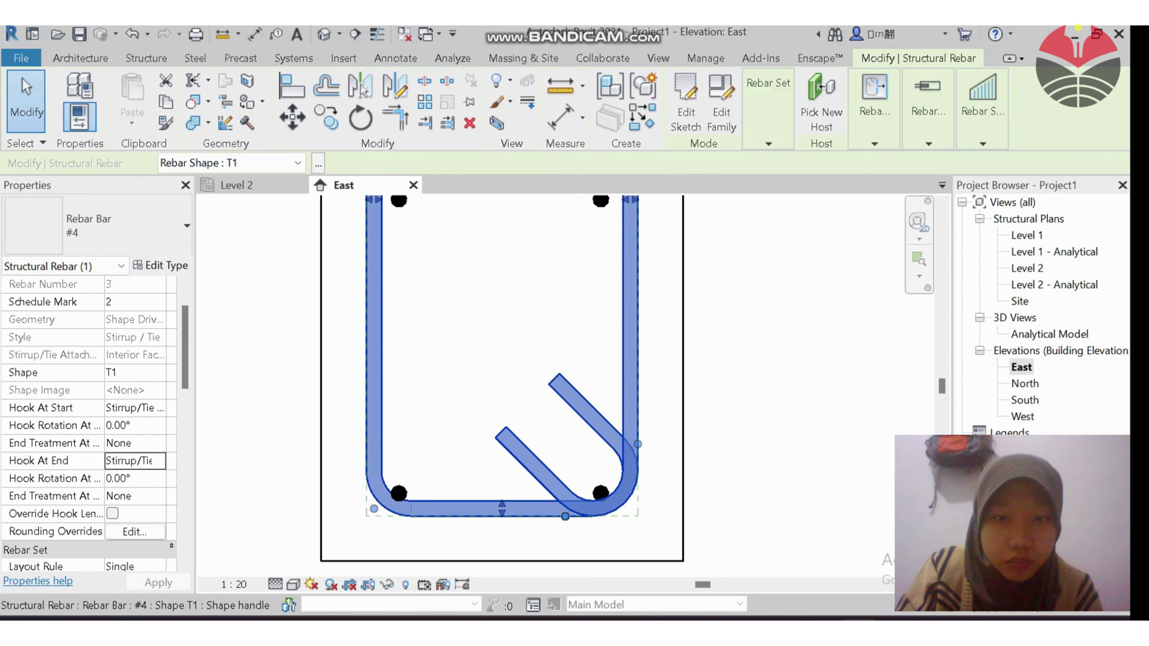
pyautogui.scroll(1, 558, 527)
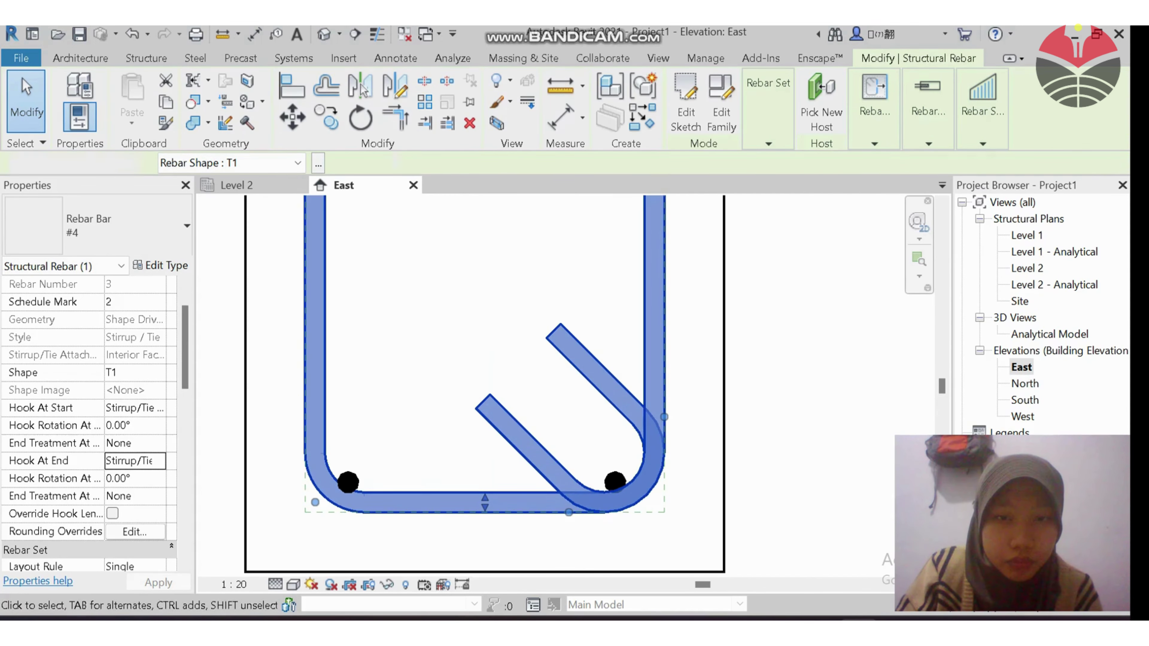
pyautogui.click(559, 538)
pyautogui.click(558, 512)
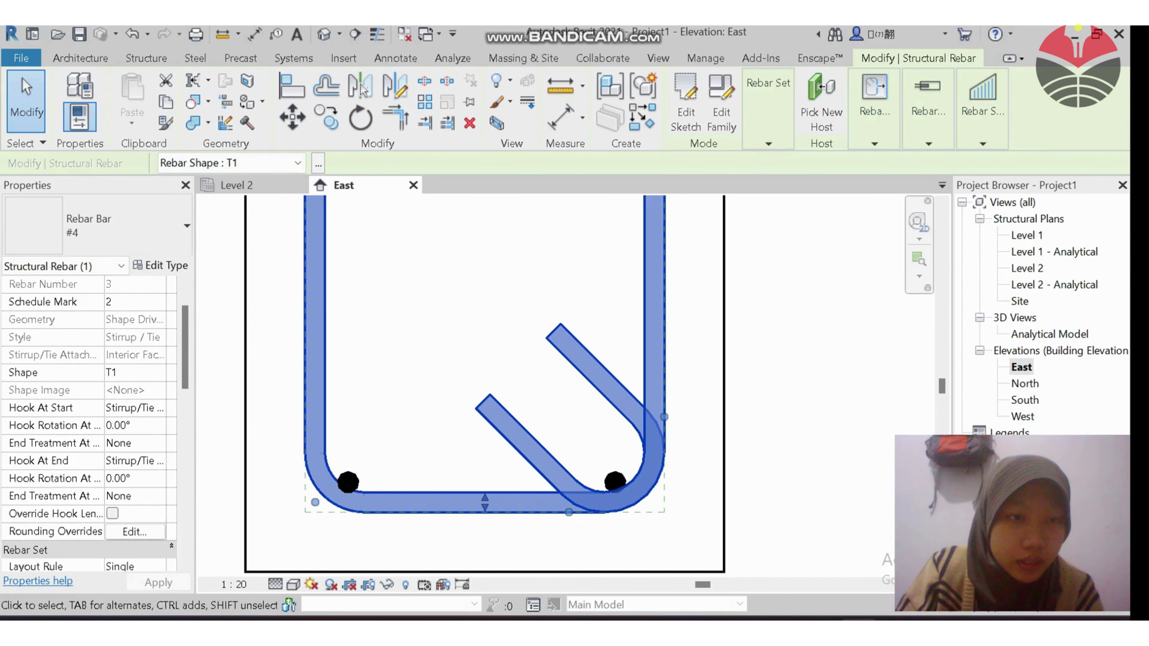
pyautogui.scroll(-3, 90, 425)
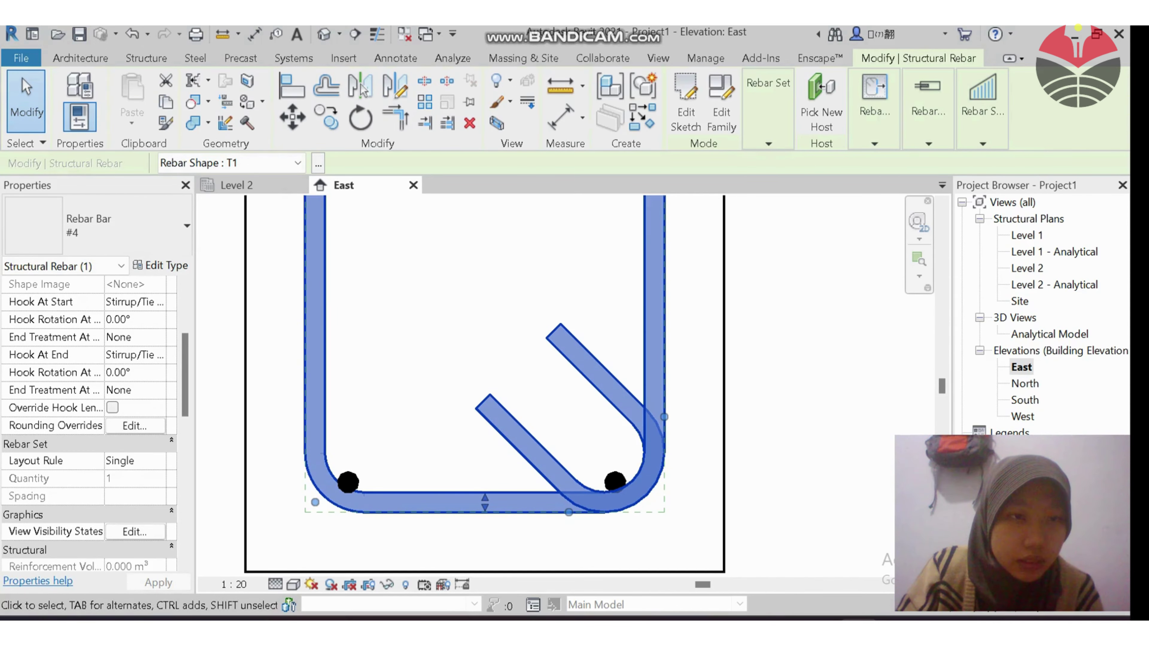
pyautogui.click(158, 355)
pyautogui.click(149, 401)
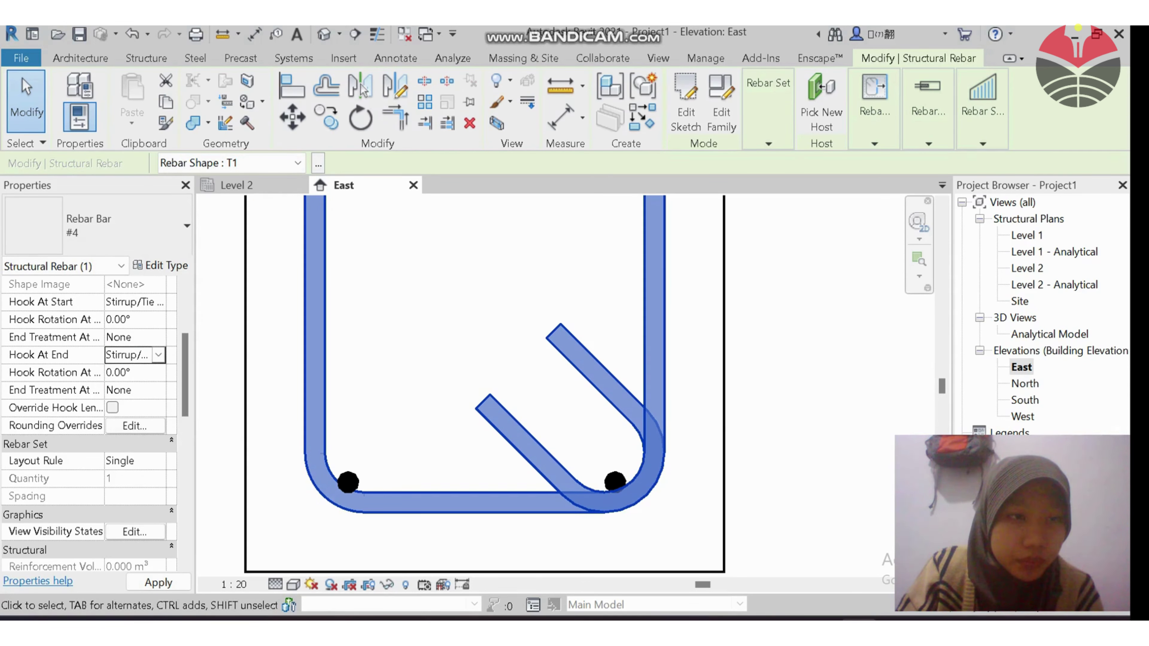
pyautogui.click(158, 301)
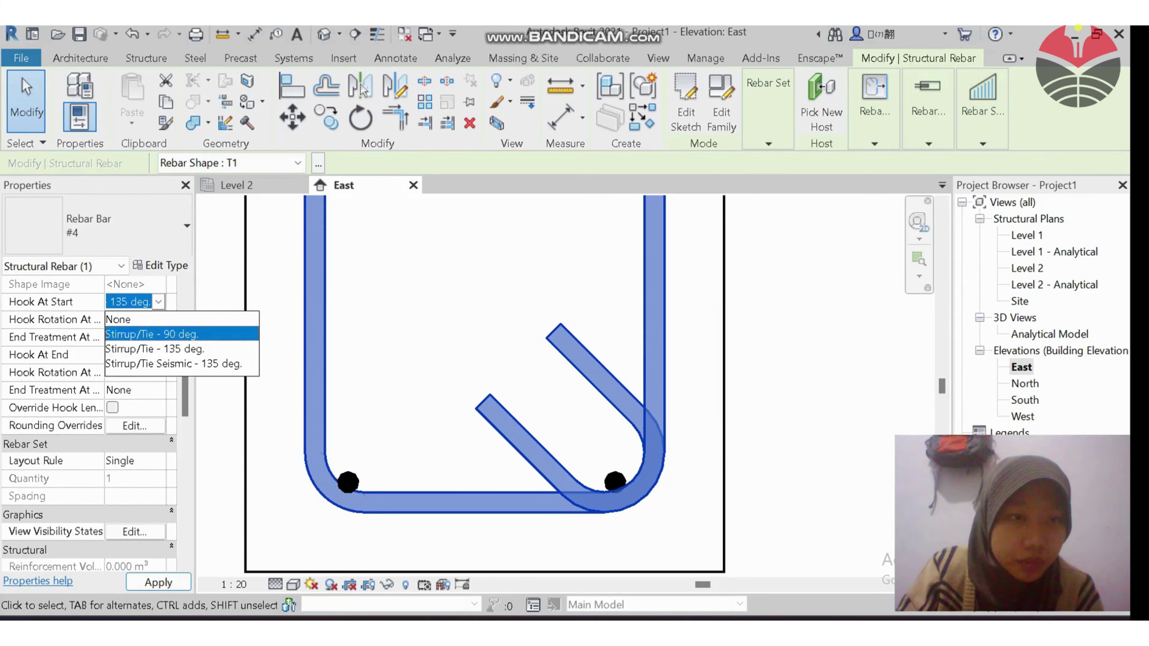
pyautogui.click(136, 334)
pyautogui.click(158, 582)
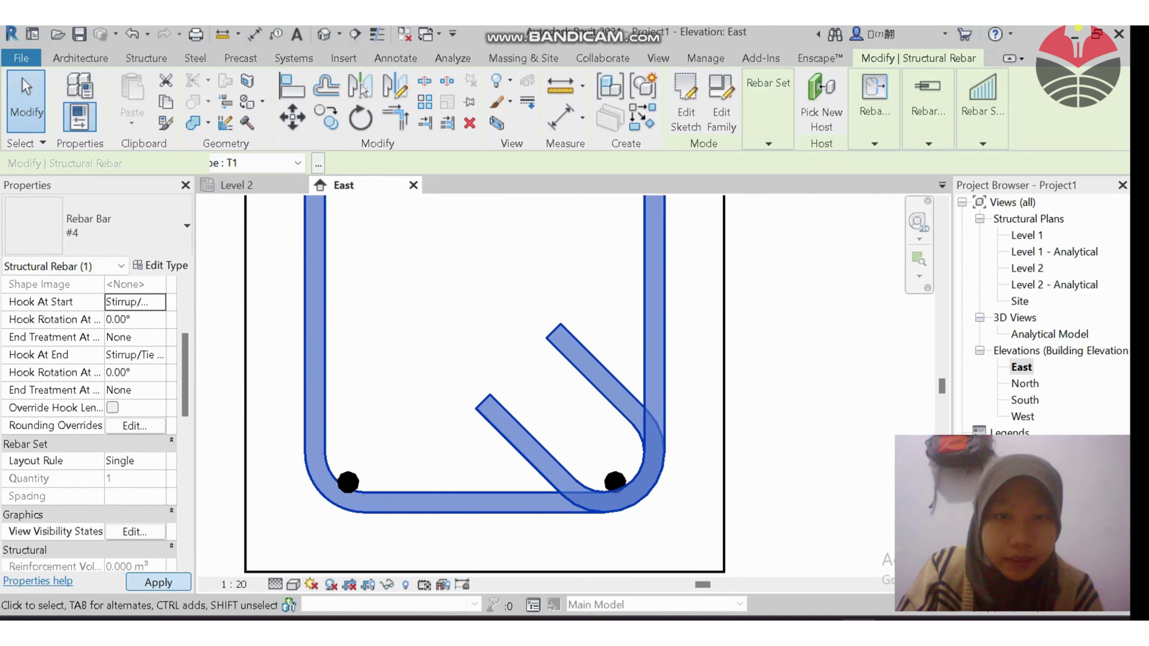
pyautogui.click(782, 448)
# Examine the full reinforced beam section, open the default 3D view, and inspect the bars and stirrup at the long beam's end
pyautogui.scroll(-2, 727, 475)
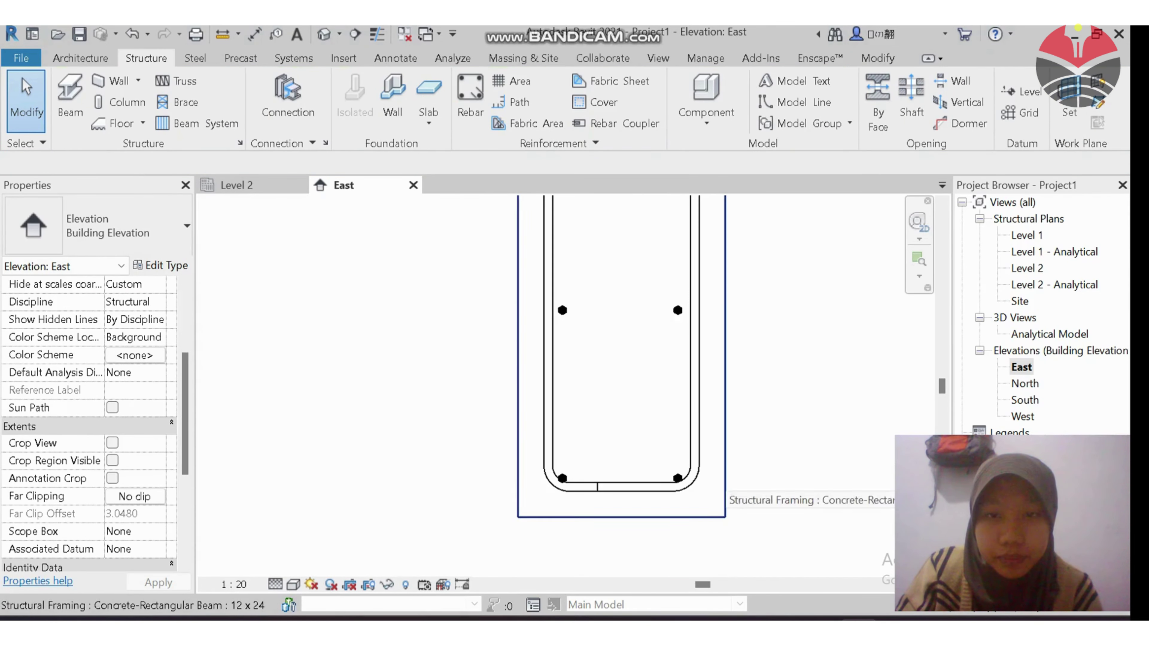
pyautogui.moveTo(746, 453); pyautogui.dragTo(754, 534, button='middle')
pyautogui.scroll(-1, 787, 429)
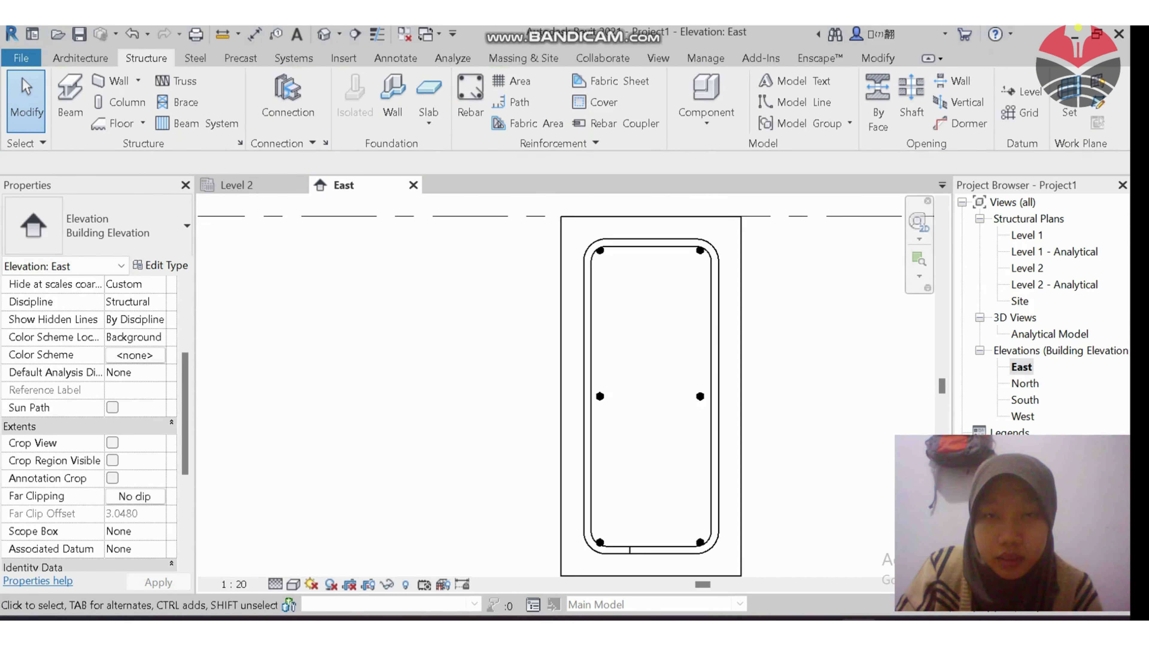
pyautogui.moveTo(671, 352); pyautogui.dragTo(583, 386, button='middle')
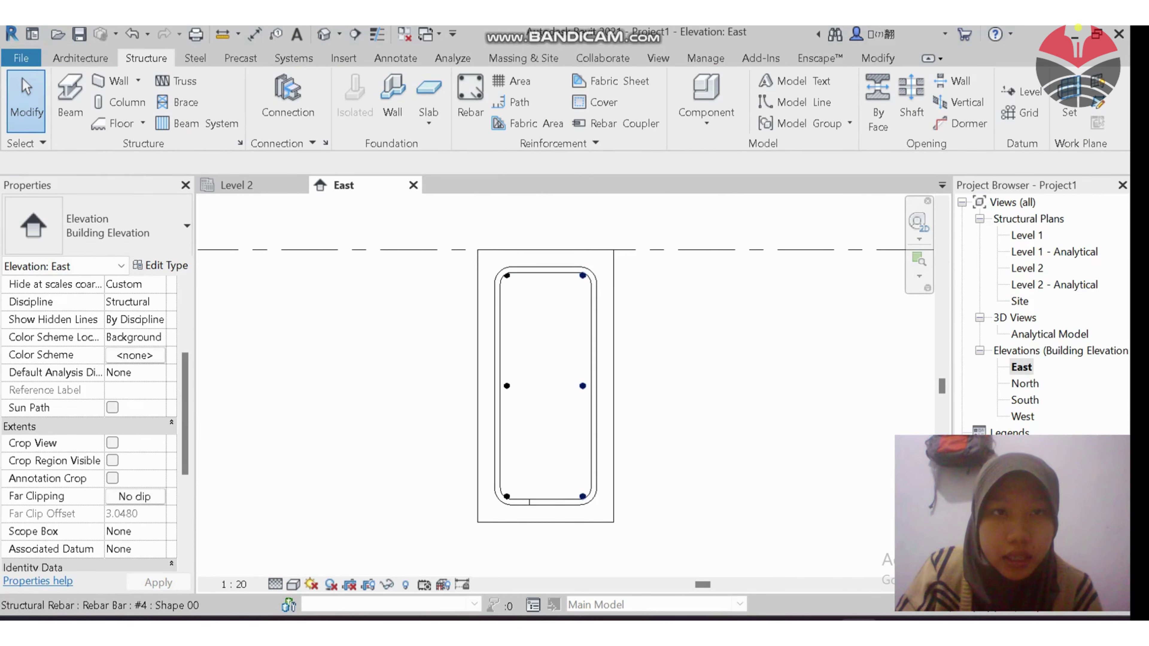
pyautogui.click(324, 34)
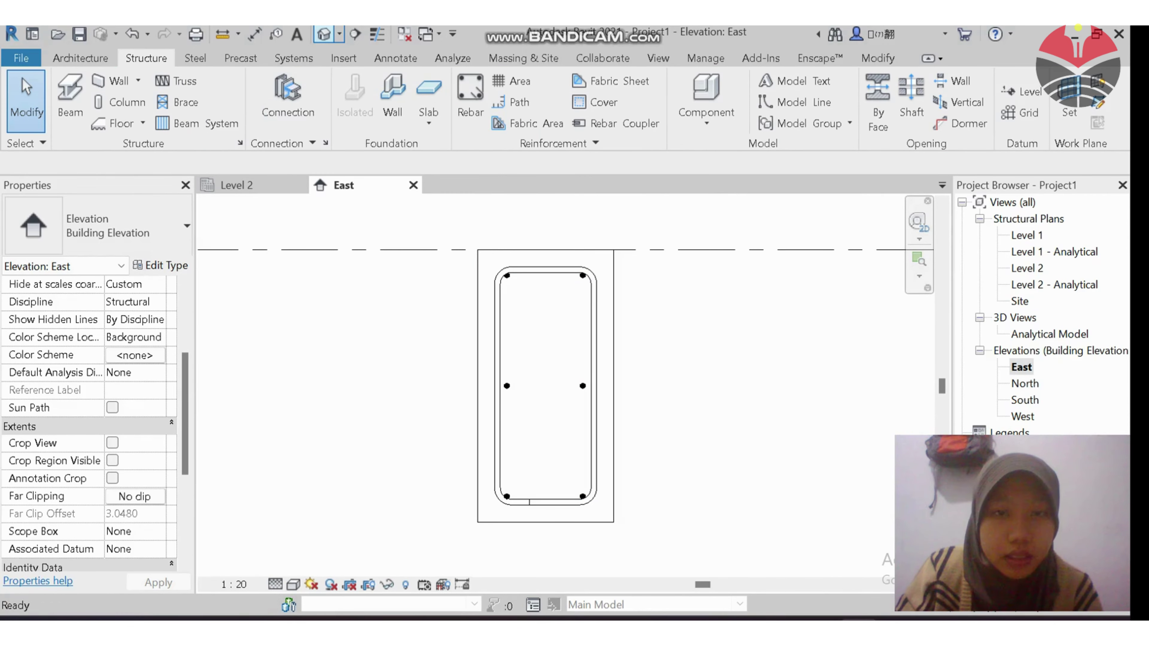
pyautogui.scroll(8, 692, 369)
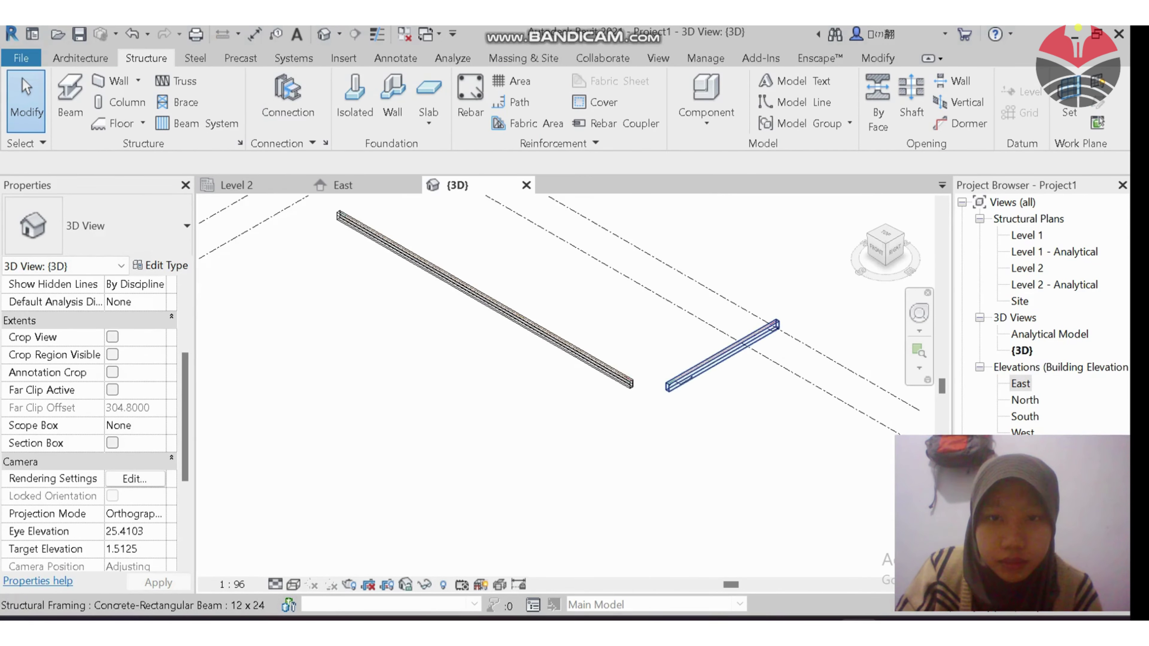
pyautogui.moveTo(426, 338); pyautogui.dragTo(608, 378, button='middle')
pyautogui.scroll(2, 609, 379)
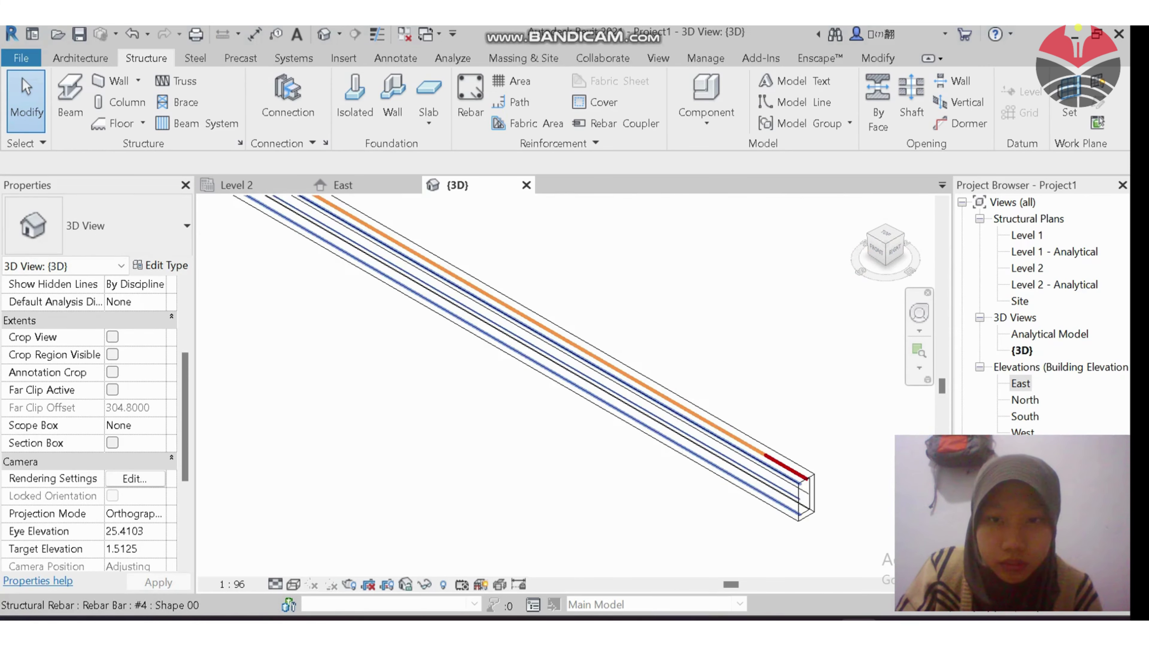
pyautogui.scroll(-4, 723, 475)
pyautogui.scroll(-2, 750, 490)
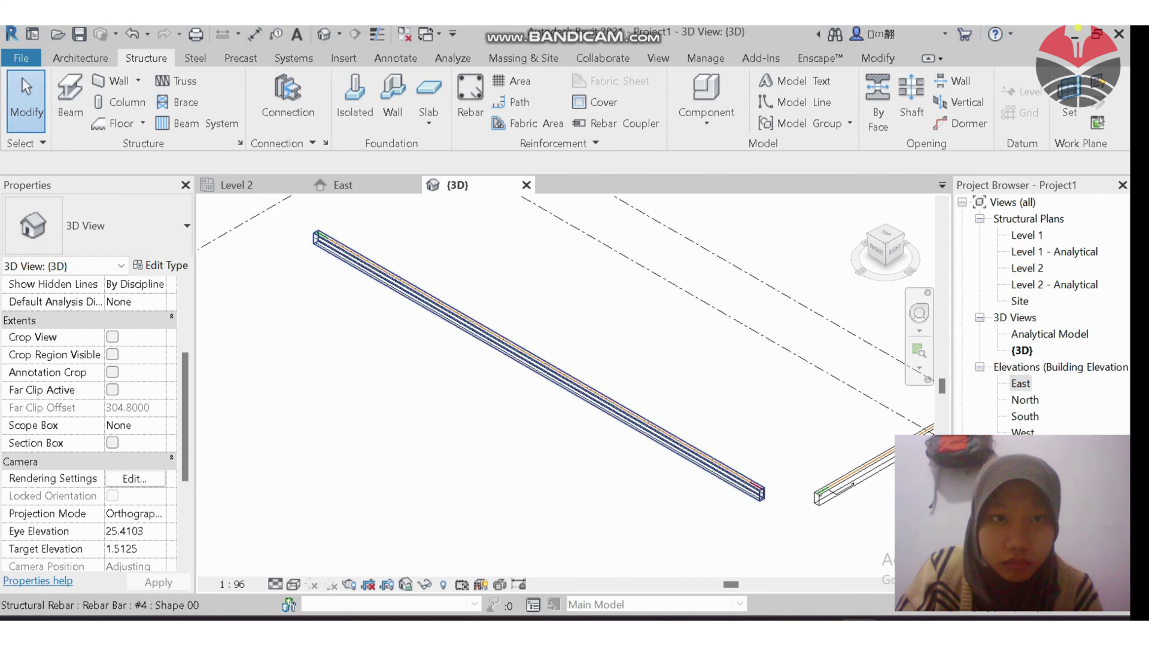
pyautogui.scroll(4, 318, 238)
pyautogui.scroll(-3, 355, 278)
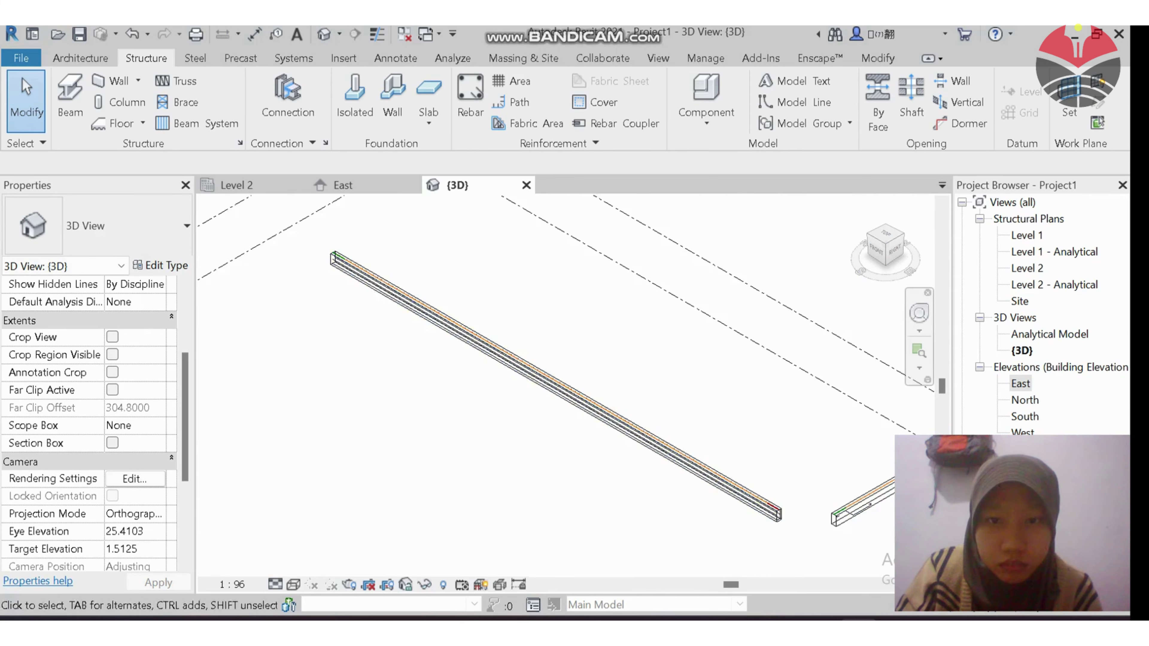
pyautogui.scroll(5, 746, 518)
pyautogui.scroll(2, 711, 523)
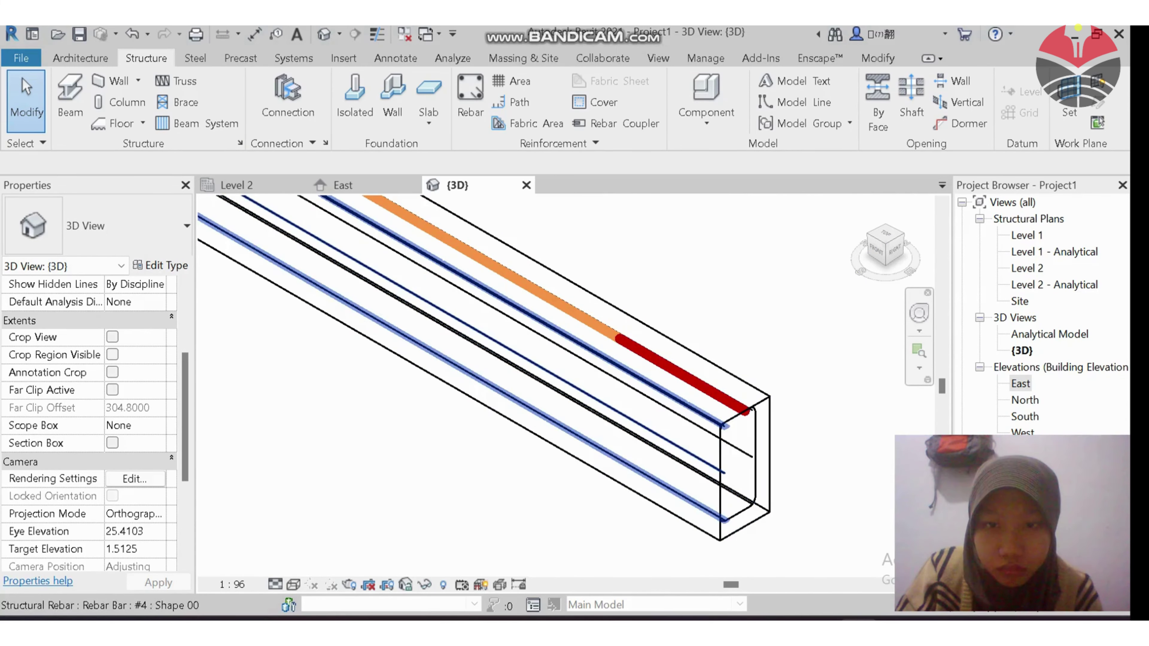
pyautogui.moveTo(735, 491); pyautogui.dragTo(781, 499, button='middle')
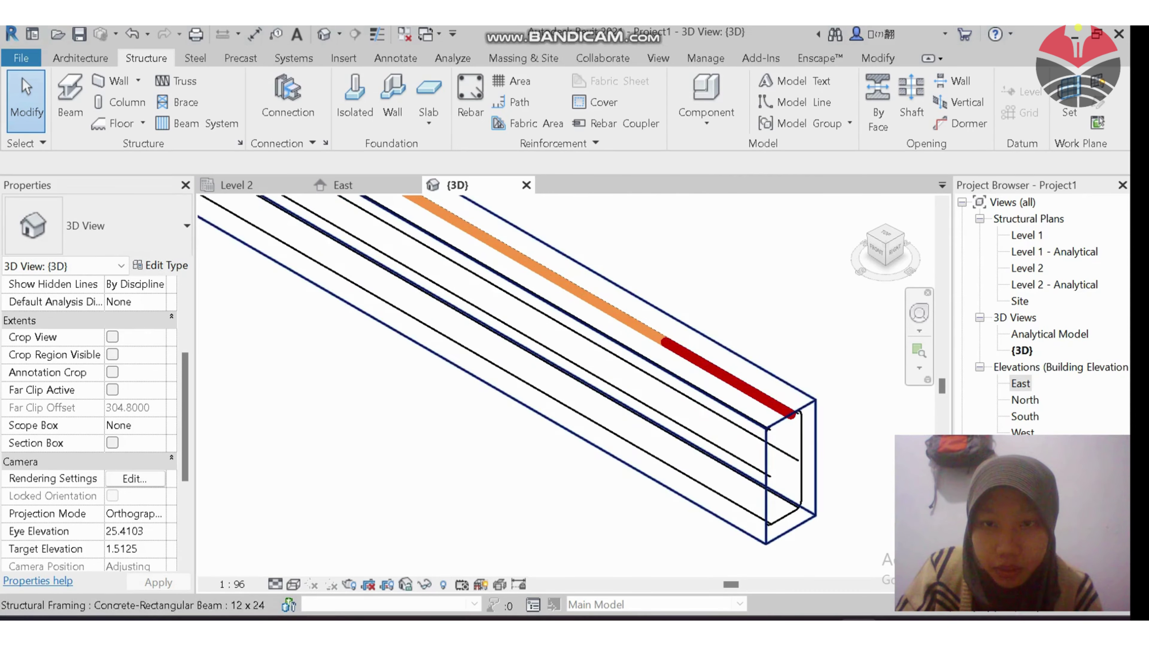
pyautogui.scroll(2, 800, 489)
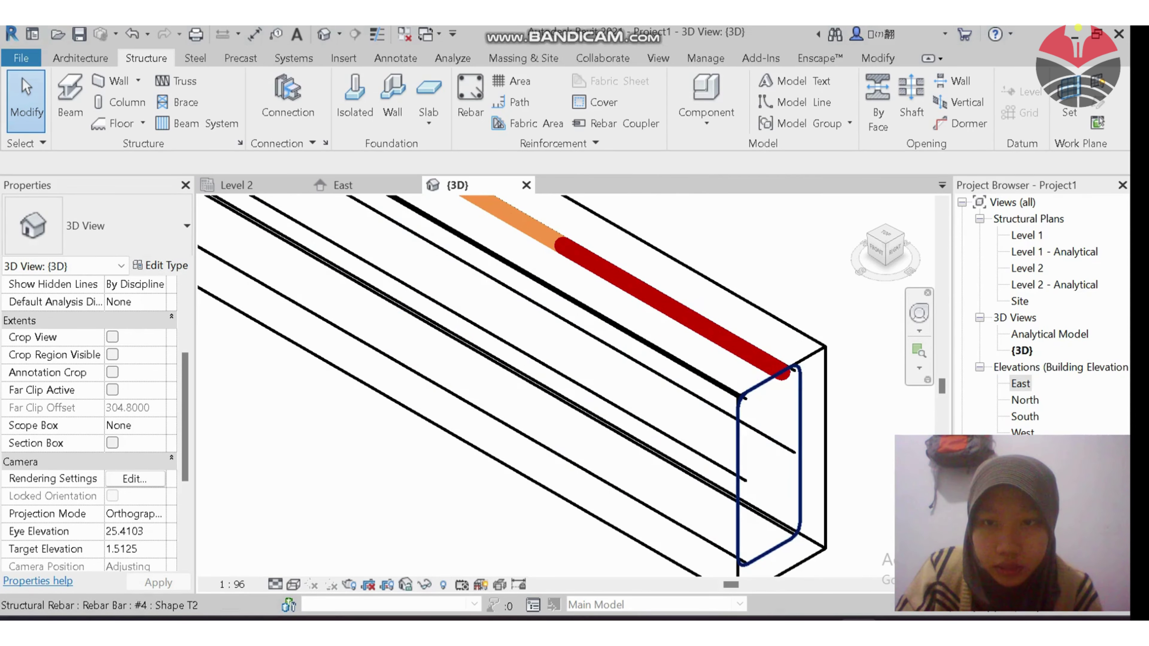
# Set the selected stirrup's rebar set layout to Maximum Spacing with a spacing of 0.150, and deselect it
pyautogui.click(800, 488)
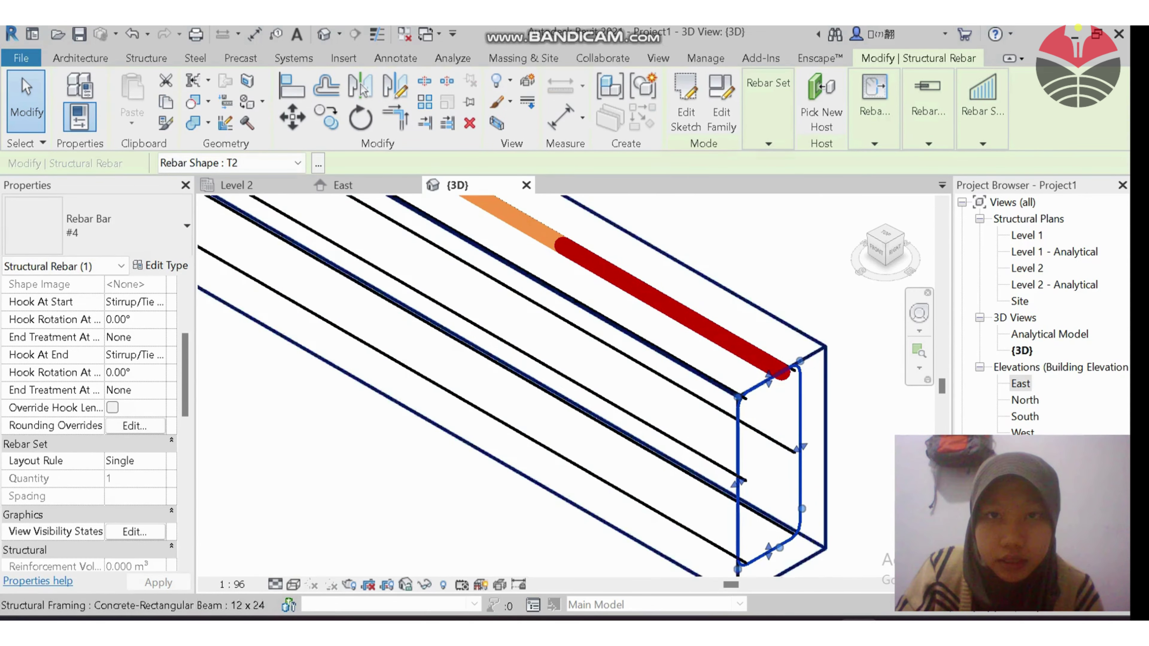
pyautogui.click(768, 113)
pyautogui.click(716, 164)
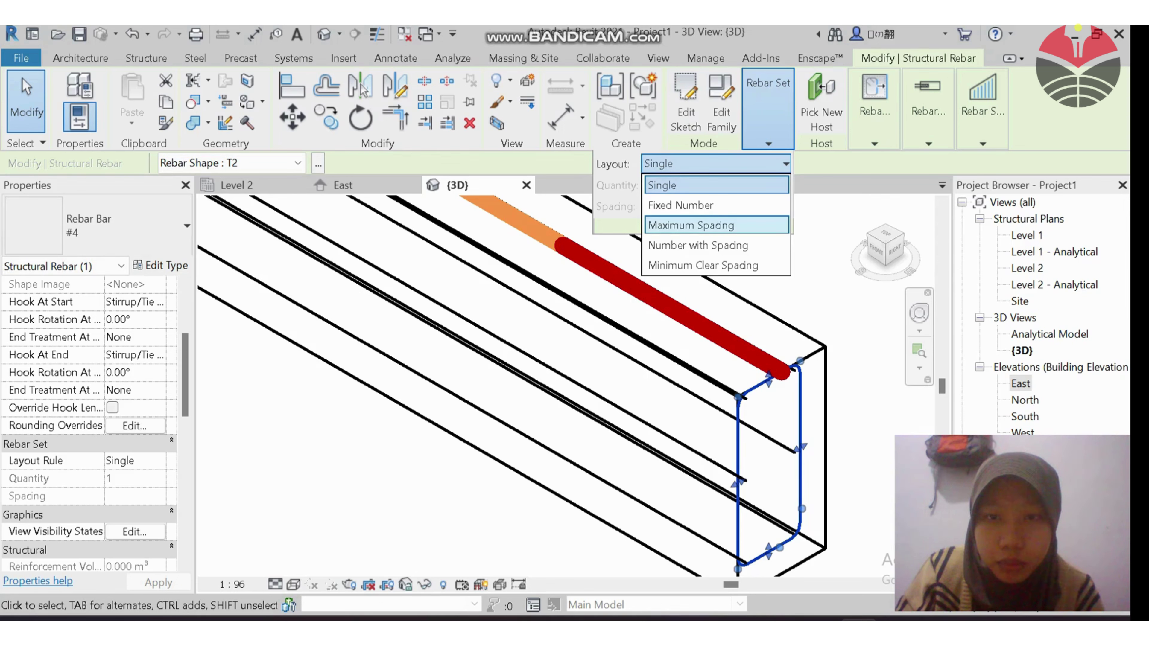
pyautogui.click(716, 225)
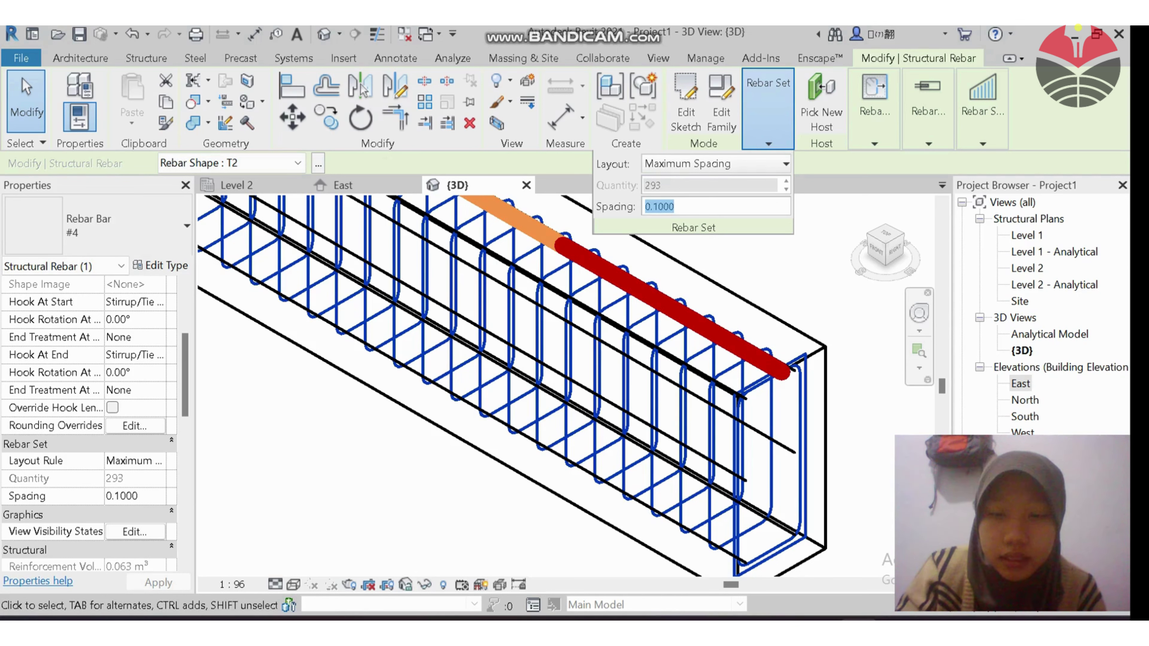
pyautogui.write('0.1')
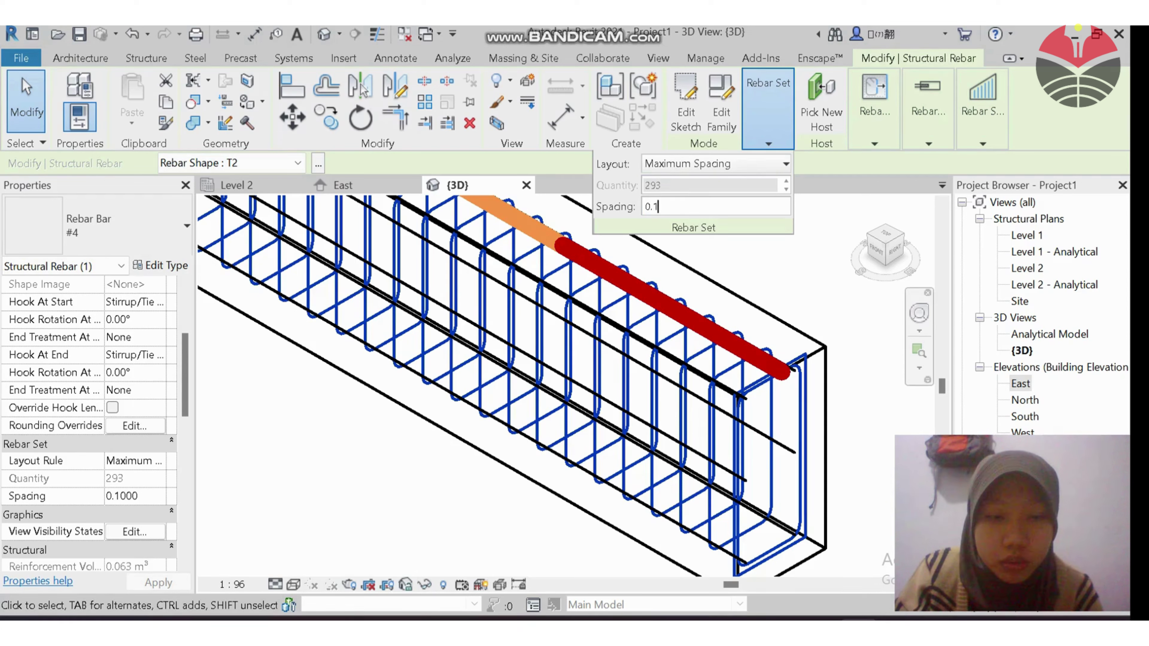
pyautogui.write('5')
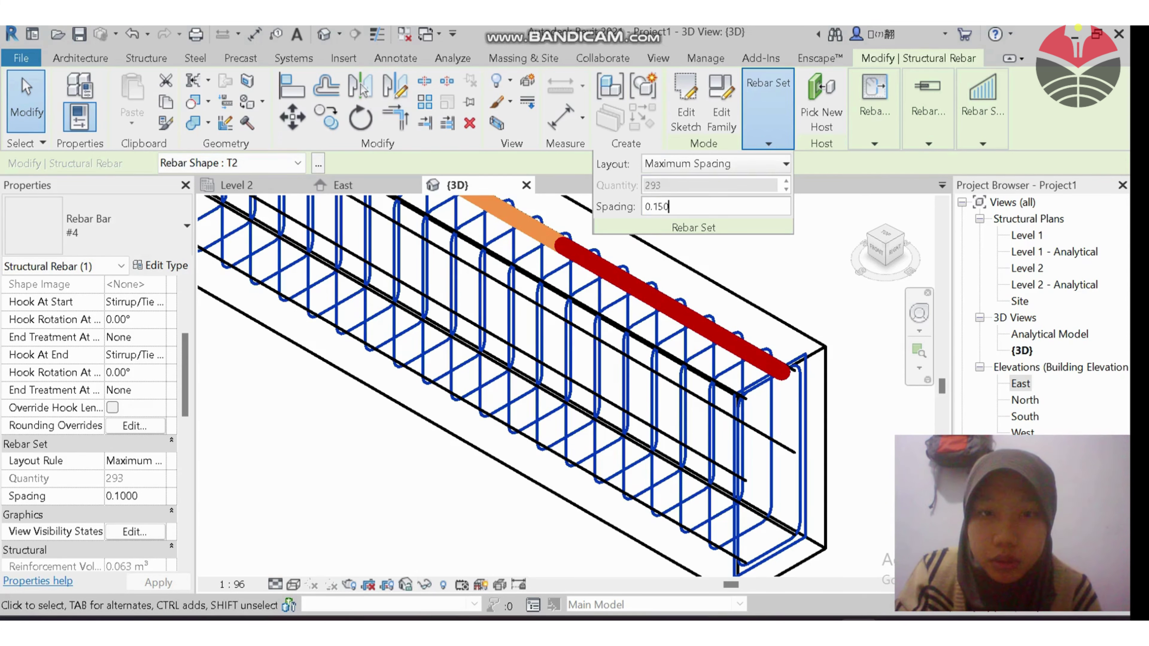
pyautogui.write('0')
pyautogui.press('Return')
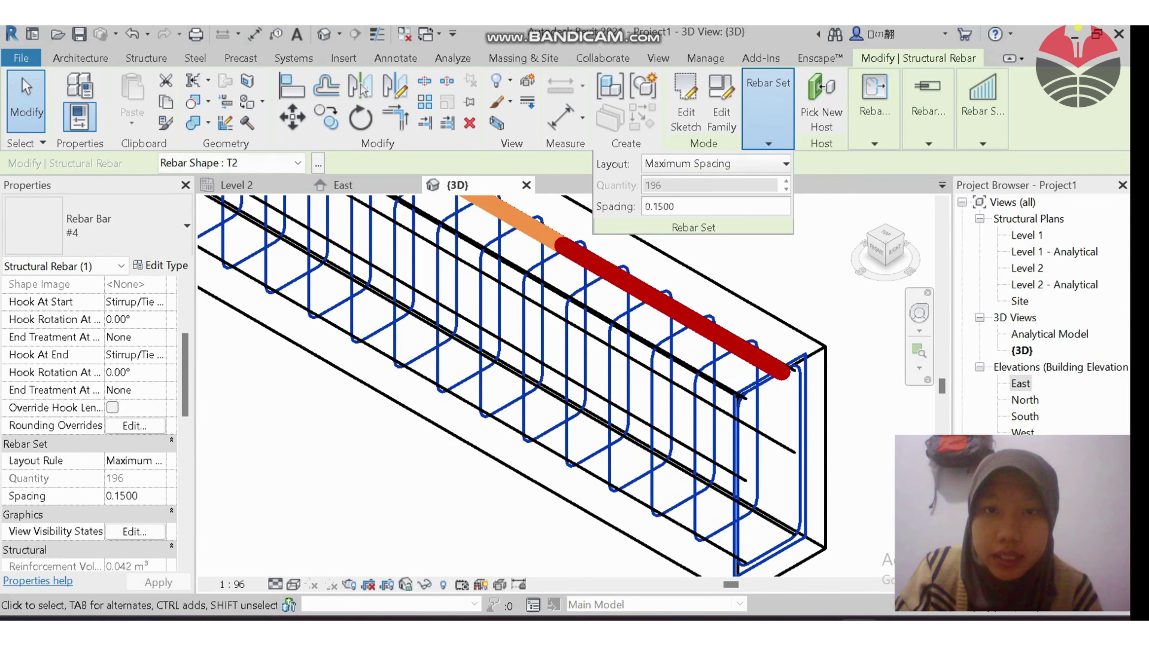
pyautogui.press('Escape')
# Examine the stirrup distribution along the long beam in 3D, from its end section to its full length
pyautogui.scroll(-1, 565, 385)
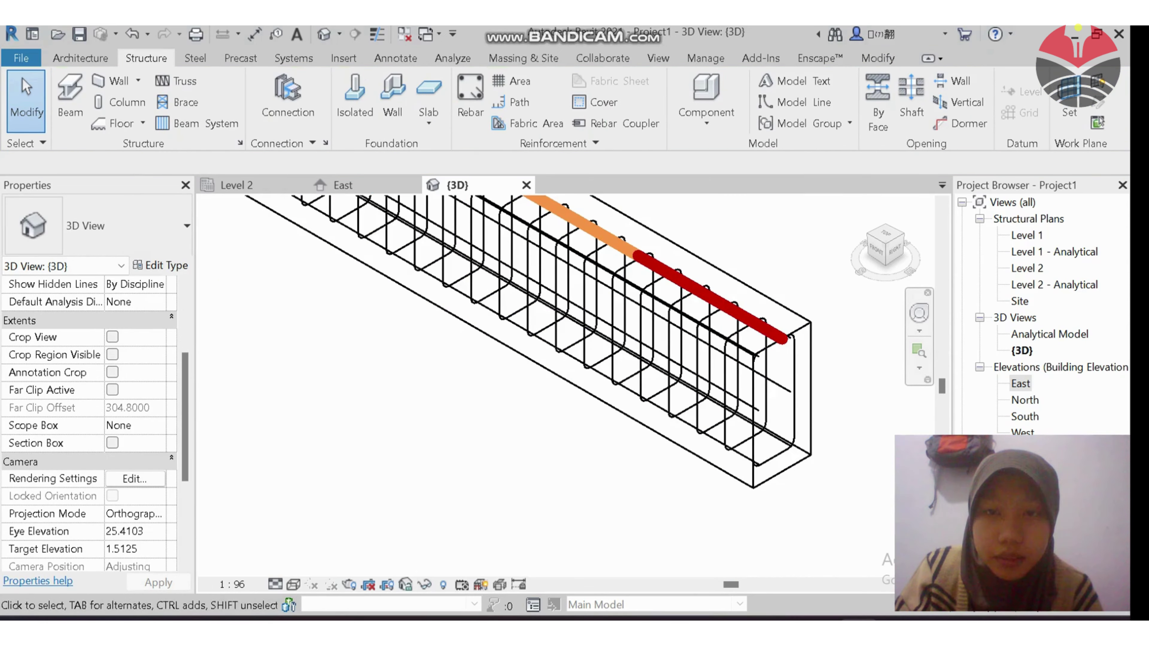
pyautogui.moveTo(727, 250); pyautogui.dragTo(780, 394, button='middle')
pyautogui.scroll(-2, 783, 376)
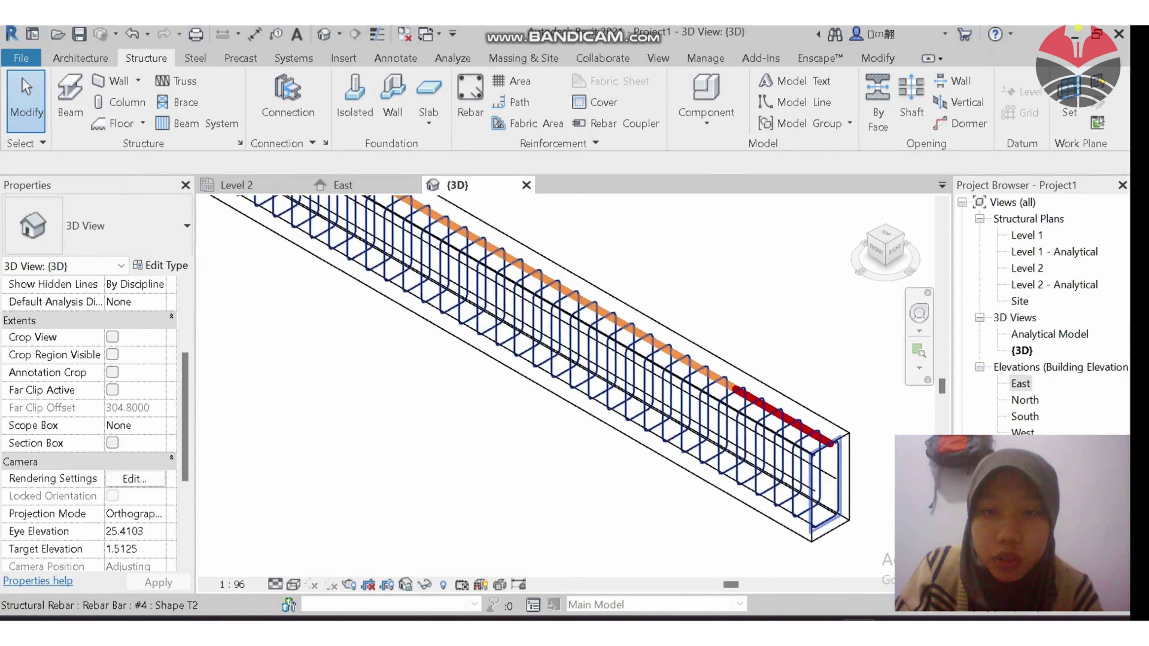
pyautogui.scroll(2, 811, 497)
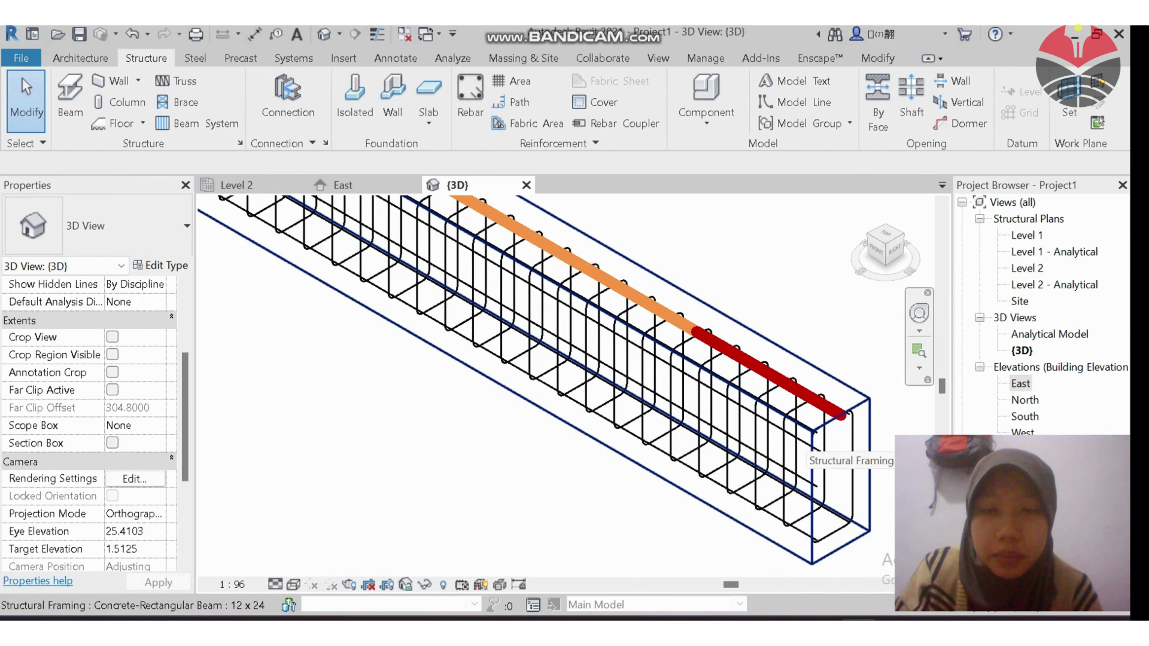
pyautogui.moveTo(809, 453); pyautogui.dragTo(749, 463, button='middle')
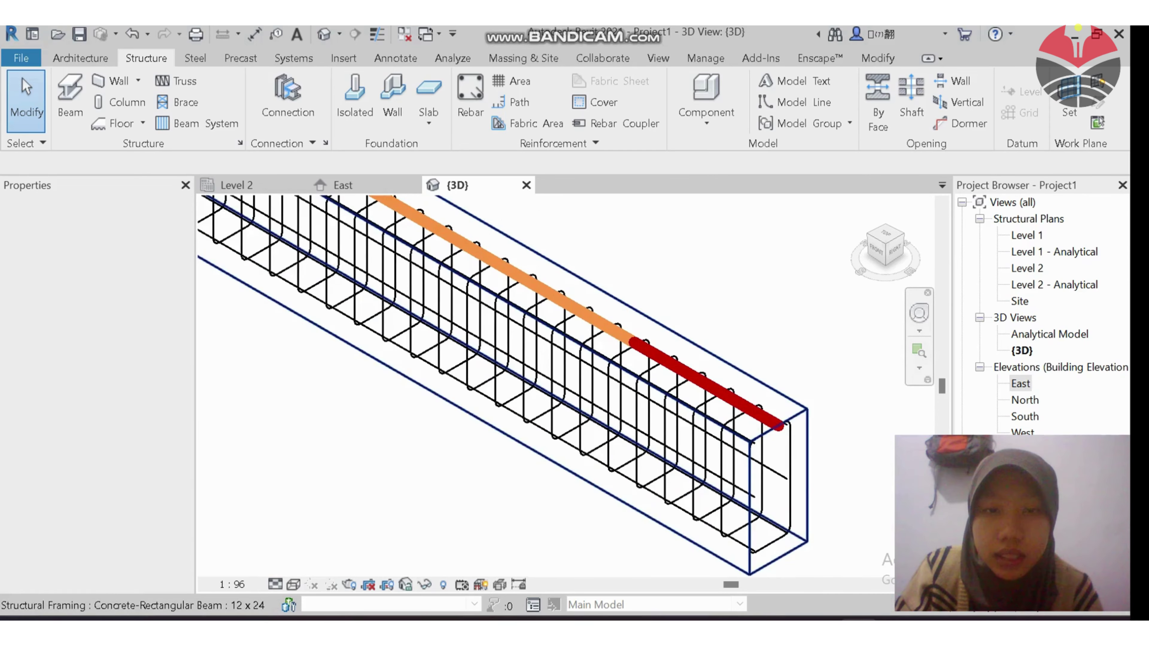
pyautogui.scroll(2, 721, 368)
pyautogui.scroll(-2, 766, 294)
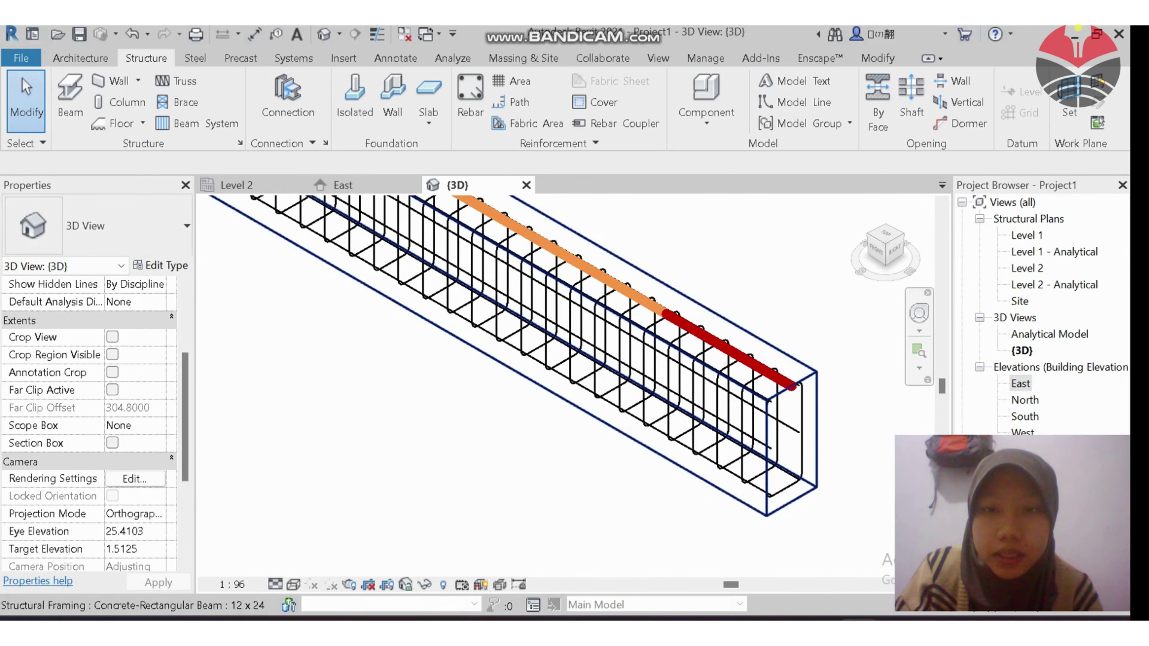
pyautogui.scroll(2, 774, 286)
pyautogui.moveTo(774, 285); pyautogui.dragTo(774, 245, button='middle')
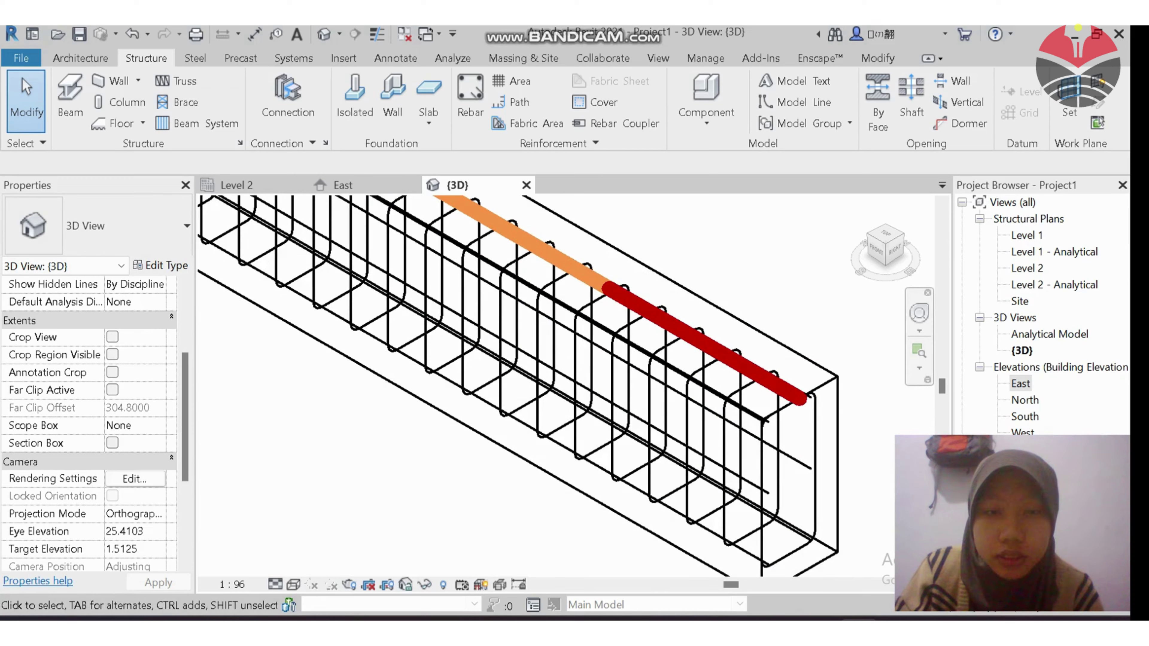
pyautogui.scroll(-1, 746, 262)
pyautogui.scroll(-5, 813, 446)
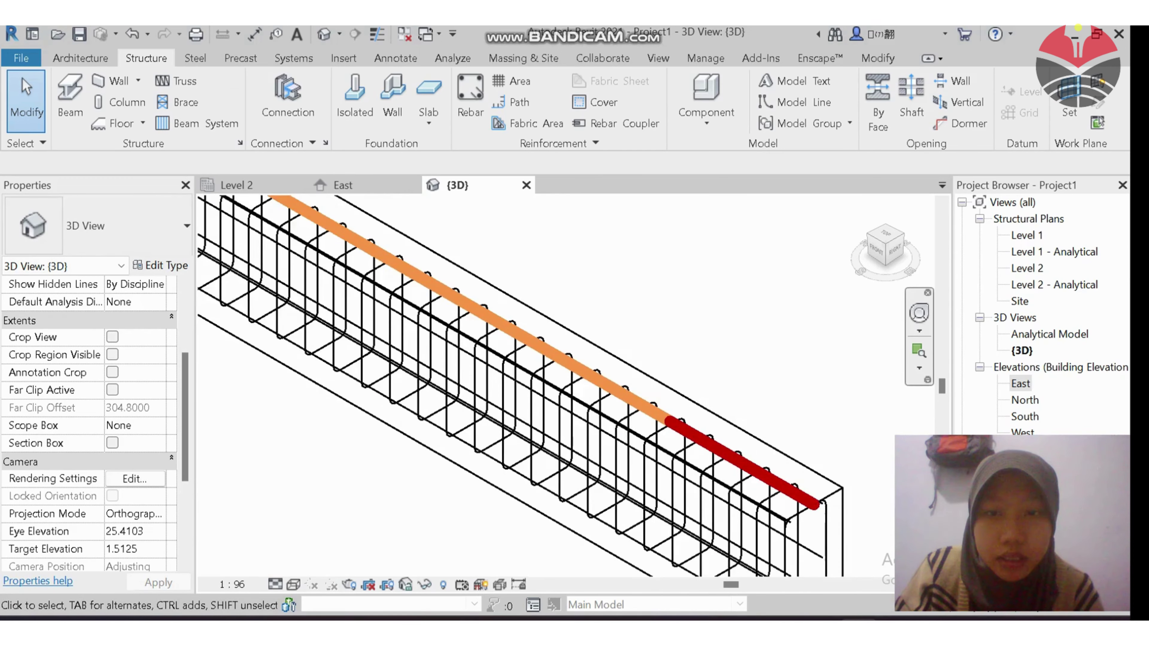
pyautogui.scroll(5, 823, 447)
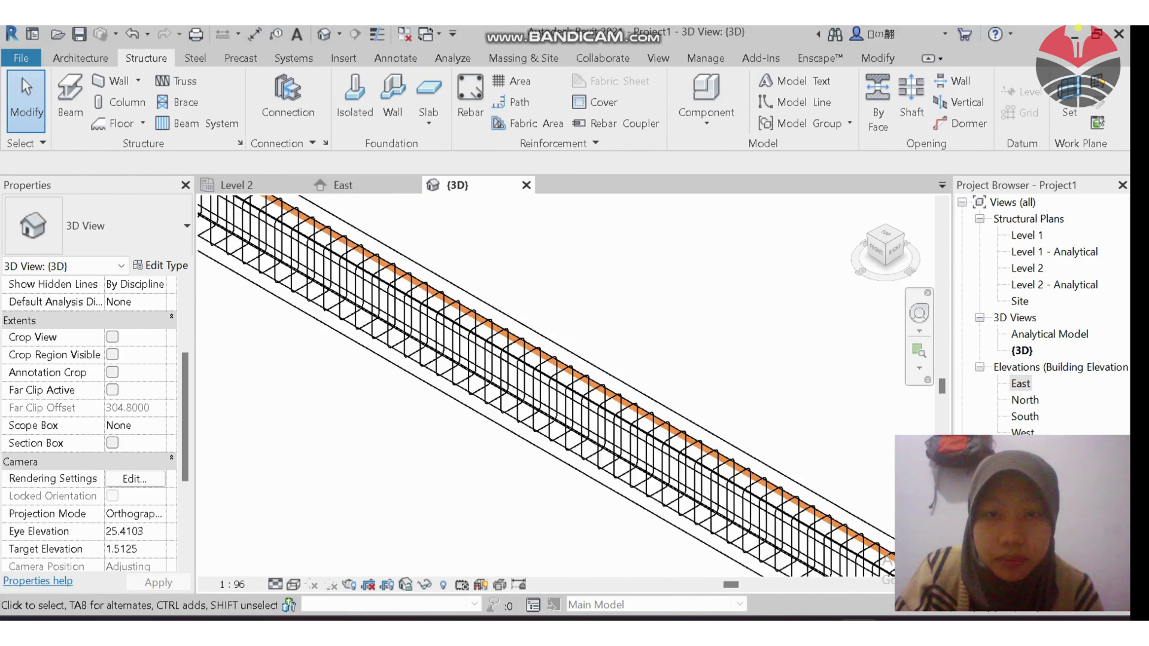
pyautogui.scroll(4, 792, 407)
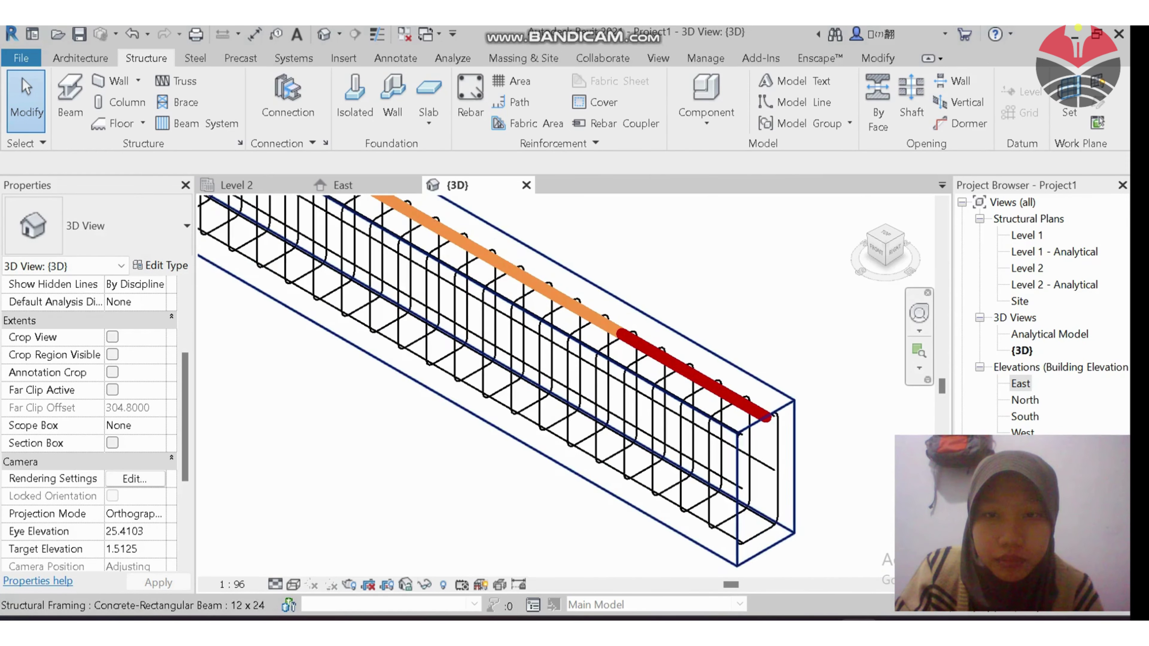
pyautogui.scroll(-6, 814, 534)
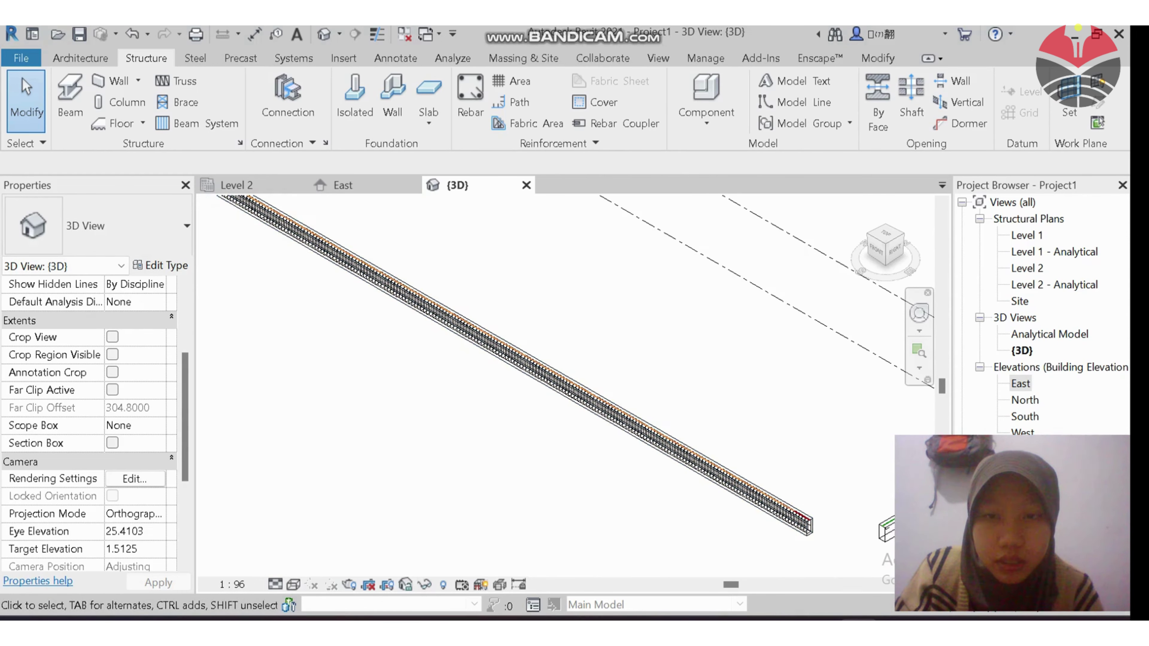
pyautogui.scroll(-1, 823, 542)
pyautogui.moveTo(822, 544); pyautogui.dragTo(331, 413)
pyautogui.moveTo(403, 422); pyautogui.dragTo(403, 422)
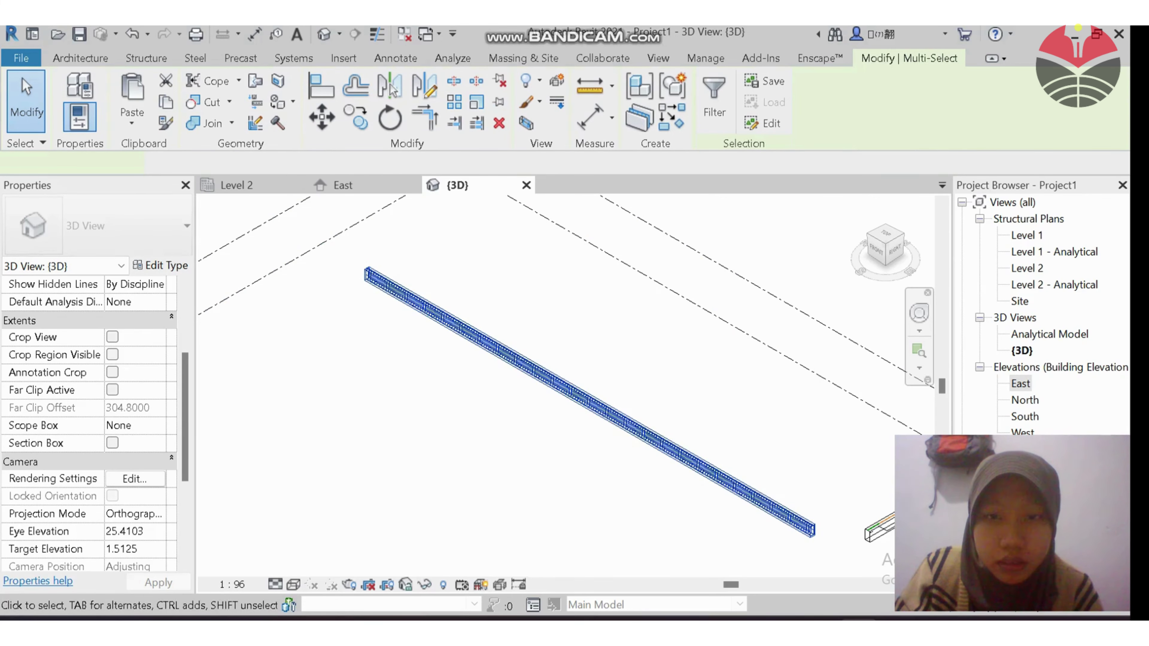
pyautogui.press('Escape')
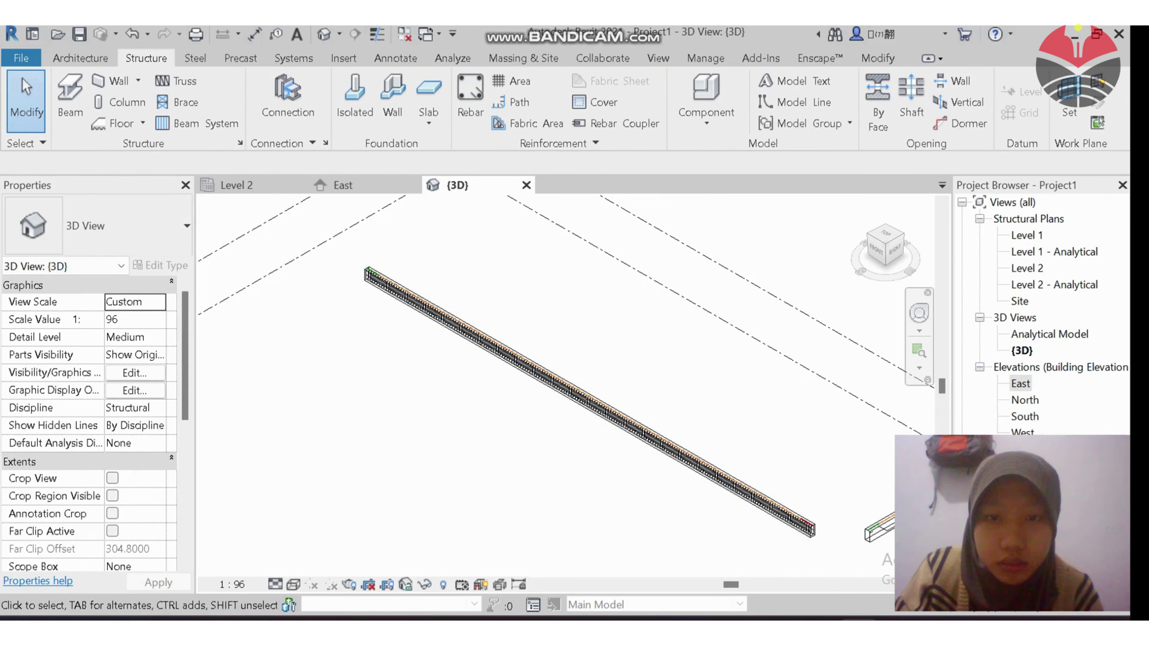
# Select the long beam with its reinforcement and filter the selection to Structural Rebar only, excluding Analytical Beams and Structural Framing (Other)
pyautogui.scroll(5, 796, 530)
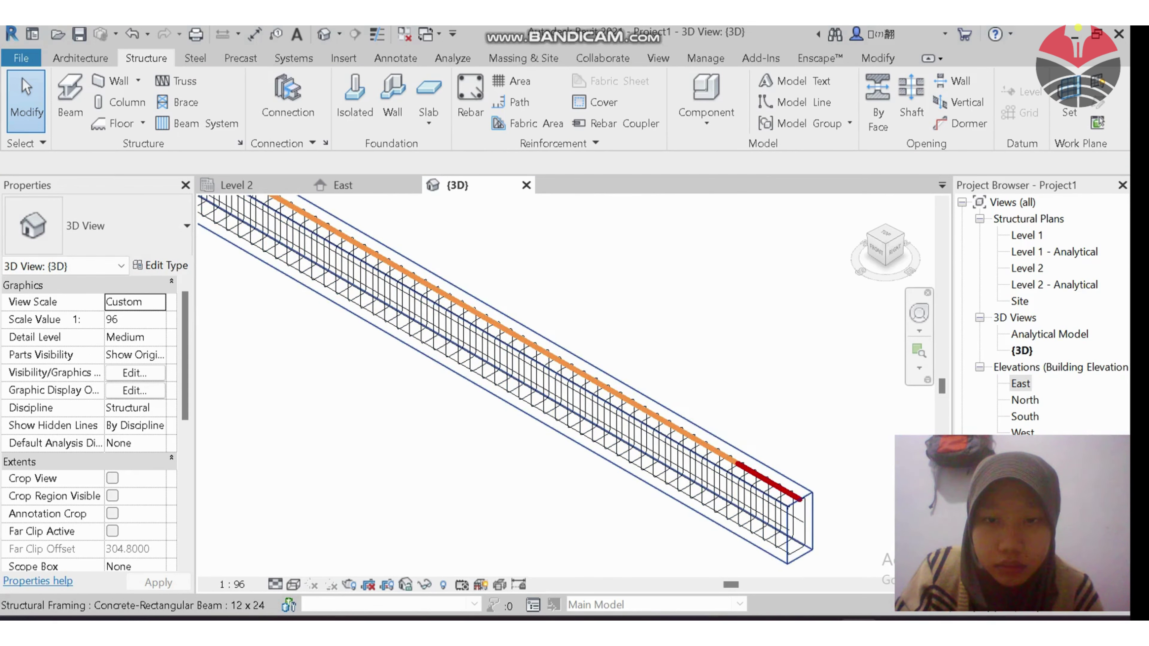
pyautogui.scroll(3, 768, 495)
pyautogui.scroll(-2, 691, 358)
pyautogui.moveTo(837, 554); pyautogui.dragTo(601, 290)
pyautogui.click(713, 100)
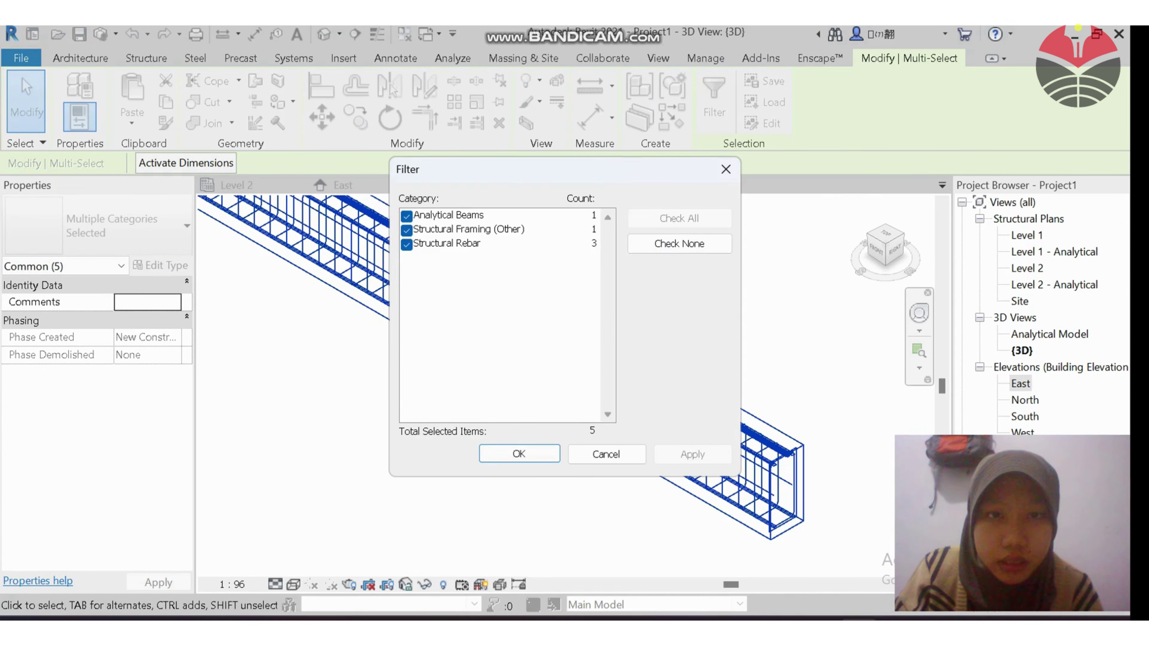
pyautogui.click(406, 216)
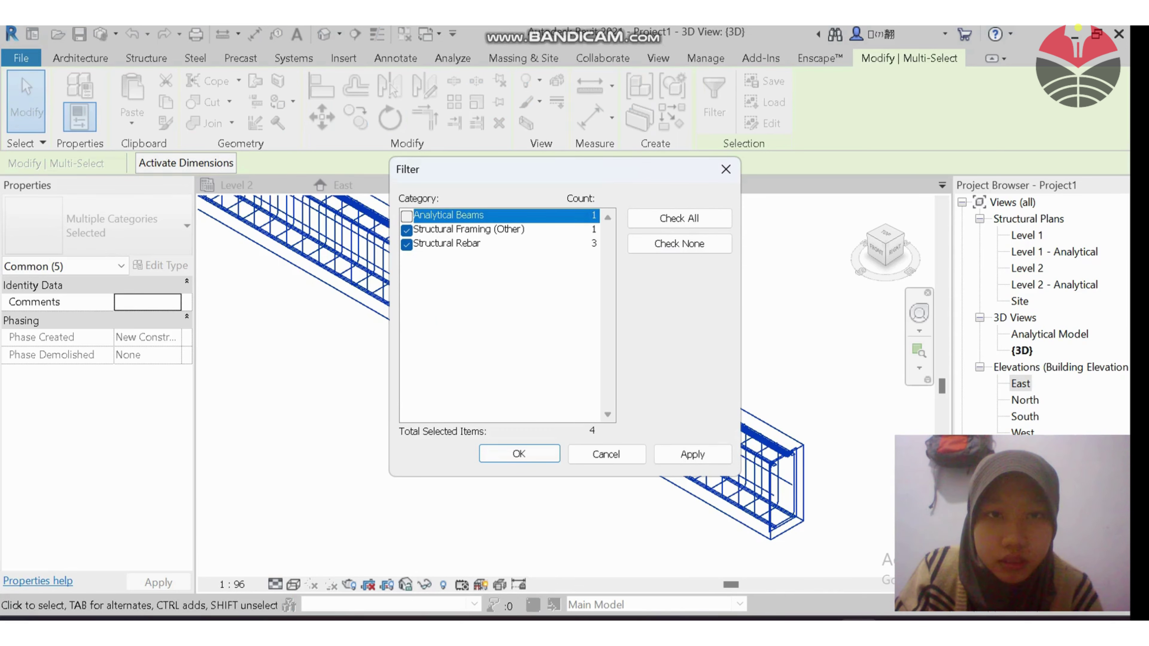
pyautogui.click(406, 230)
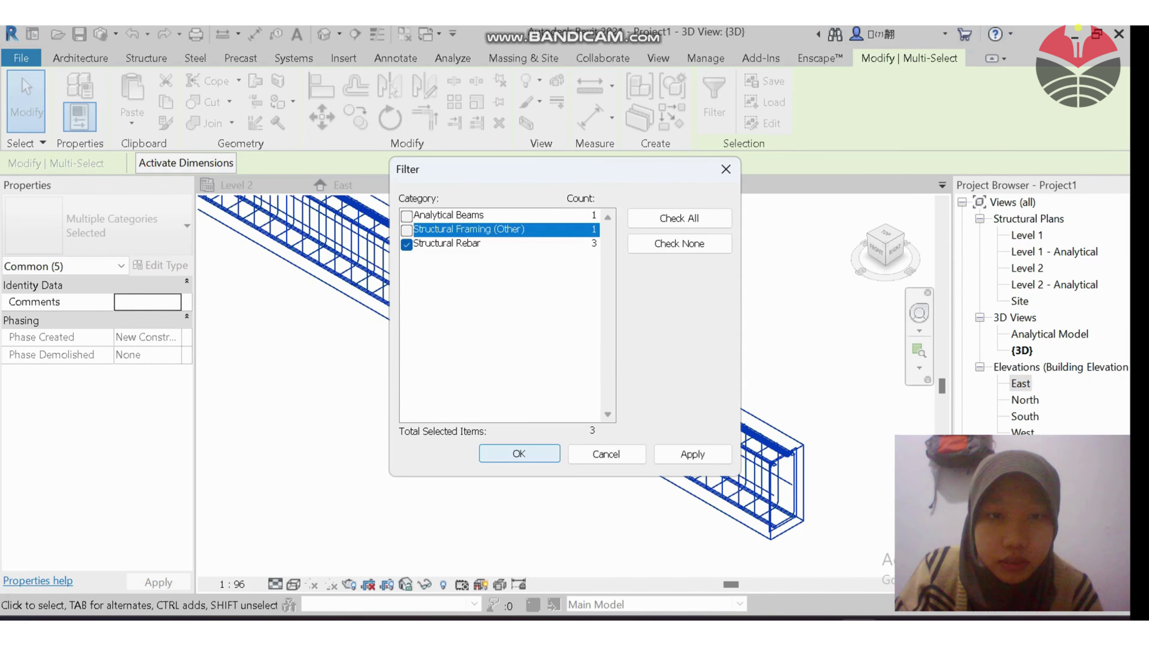
pyautogui.click(518, 453)
# Set the selected rebar's view visibility states to View as solid in the {3D} view, leaving View unobscured off there
pyautogui.scroll(4, 787, 434)
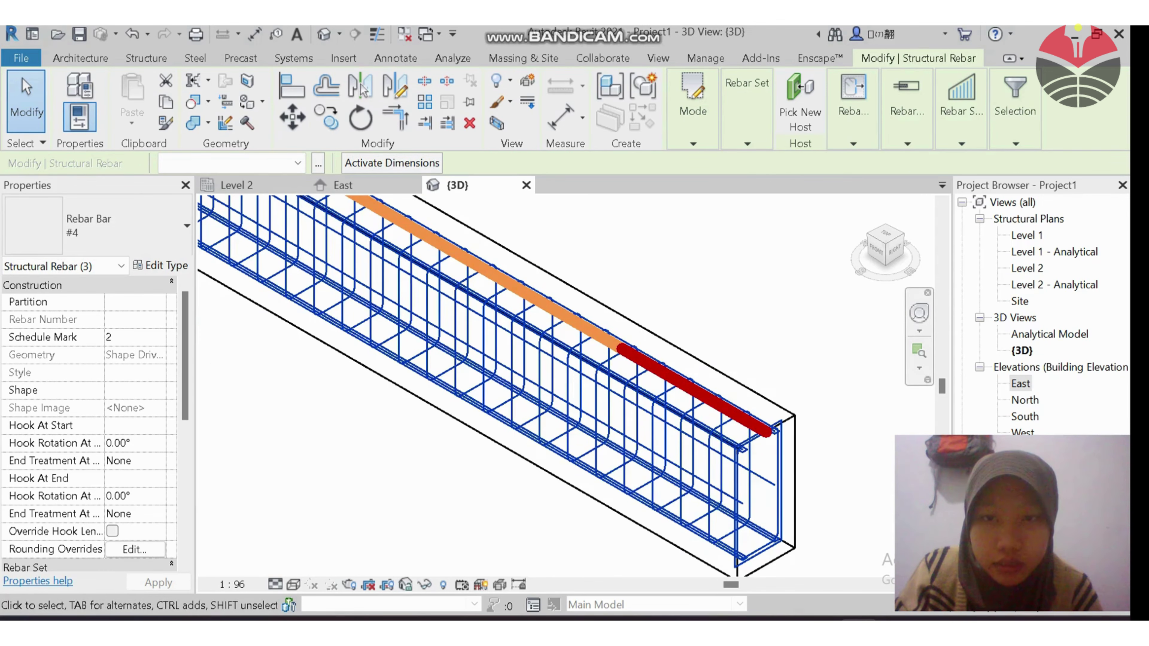
pyautogui.scroll(-2, 787, 380)
pyautogui.scroll(-2, 787, 380)
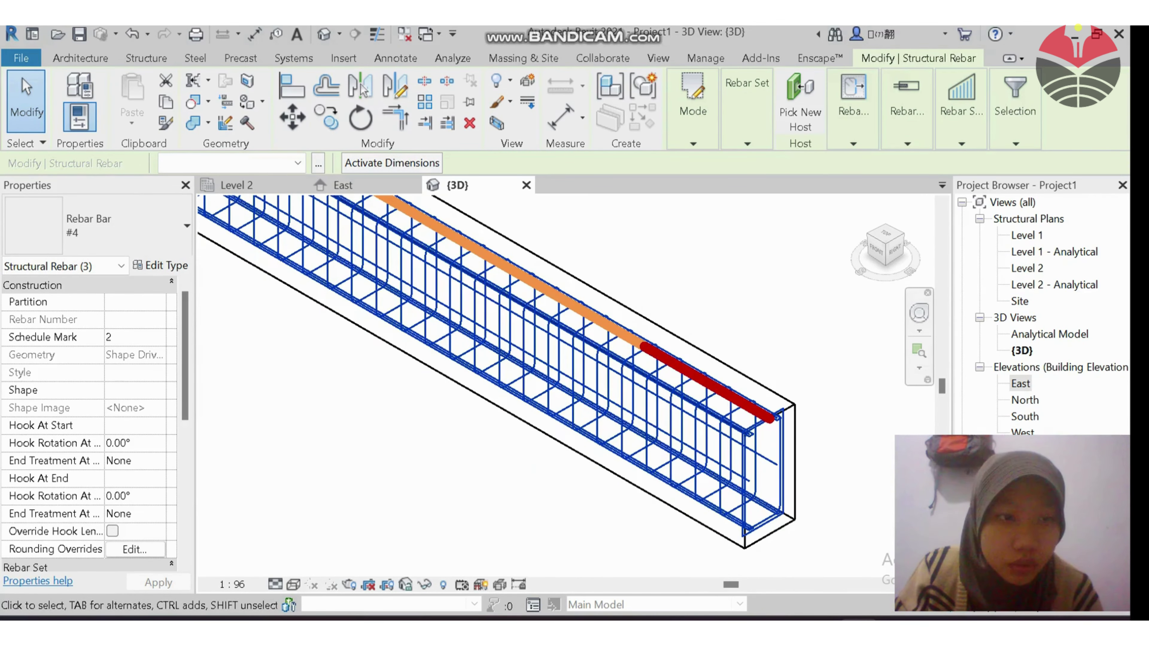
pyautogui.scroll(-2, 91, 407)
pyautogui.scroll(-1, 90, 425)
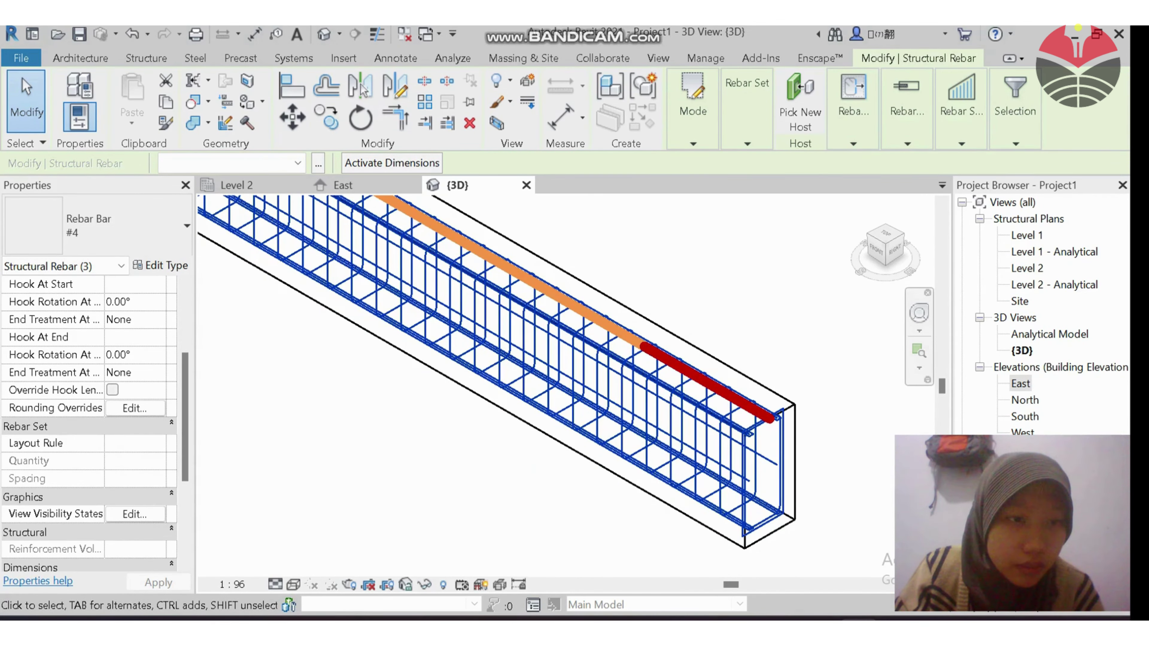
pyautogui.click(134, 514)
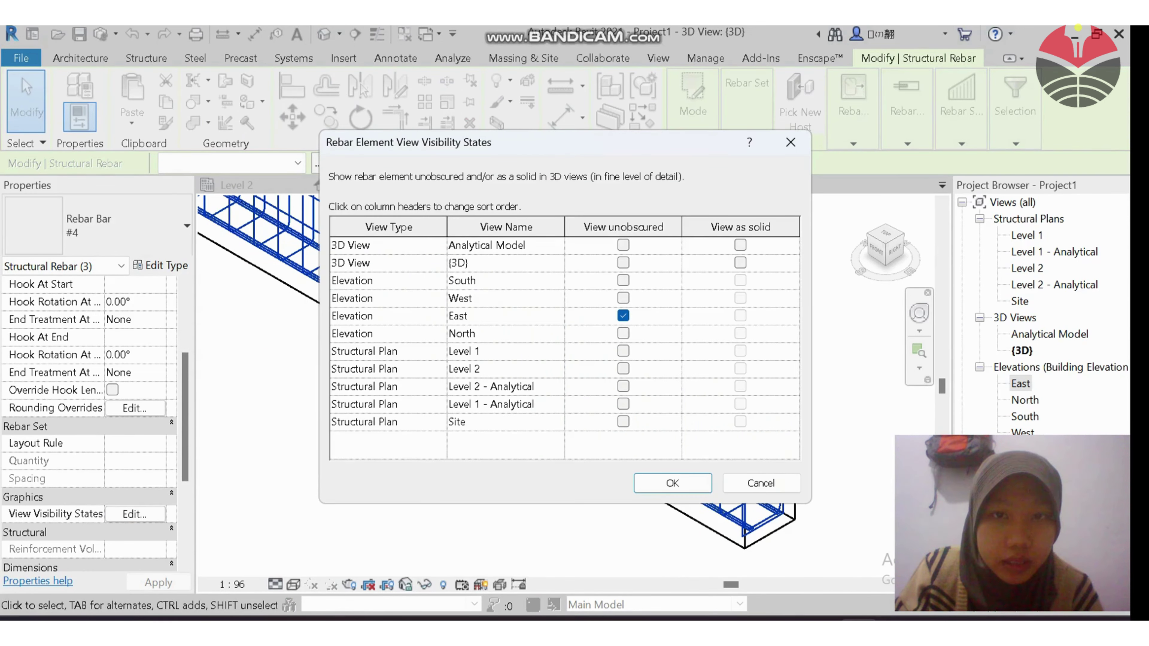
pyautogui.click(623, 262)
pyautogui.click(623, 263)
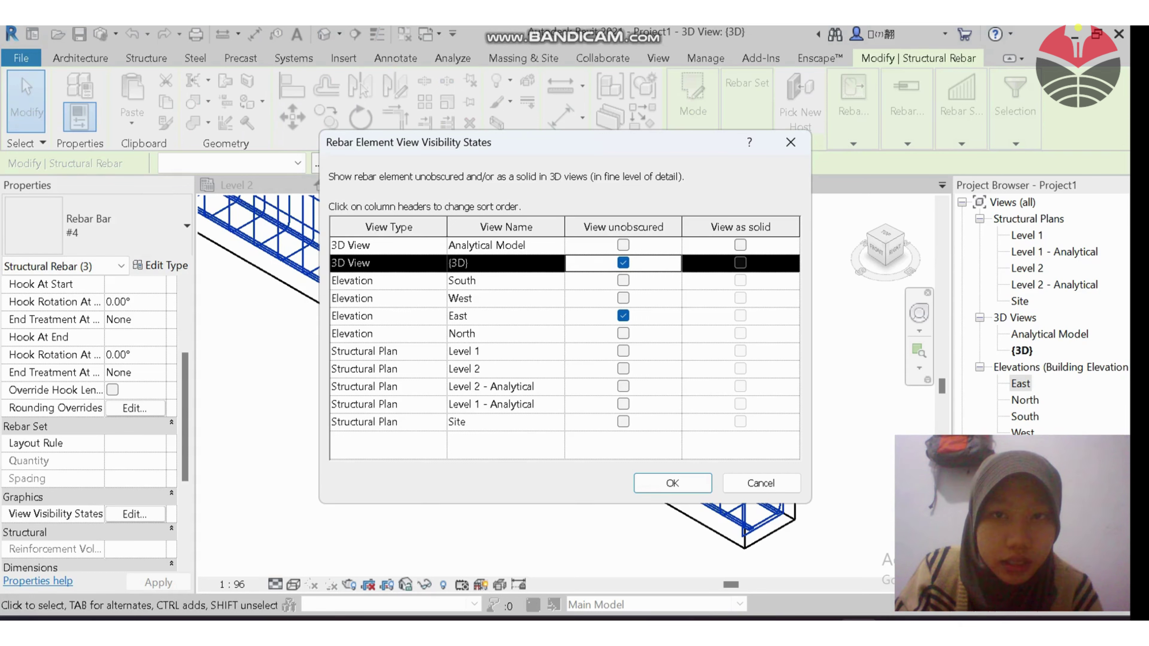
pyautogui.click(740, 262)
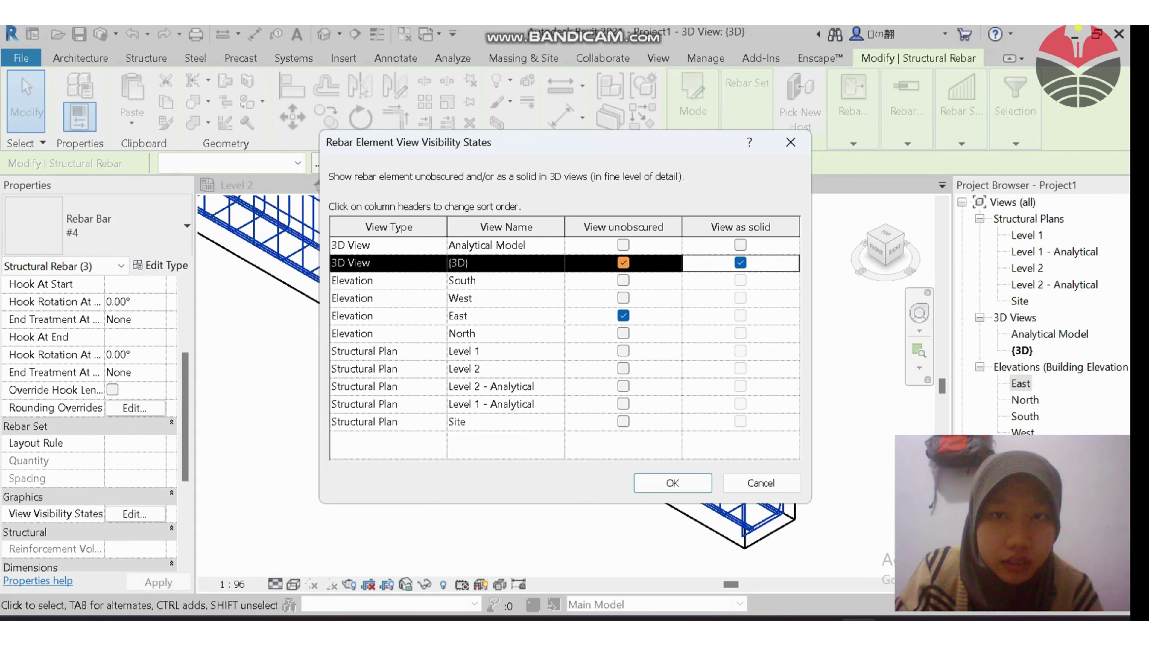
pyautogui.click(623, 262)
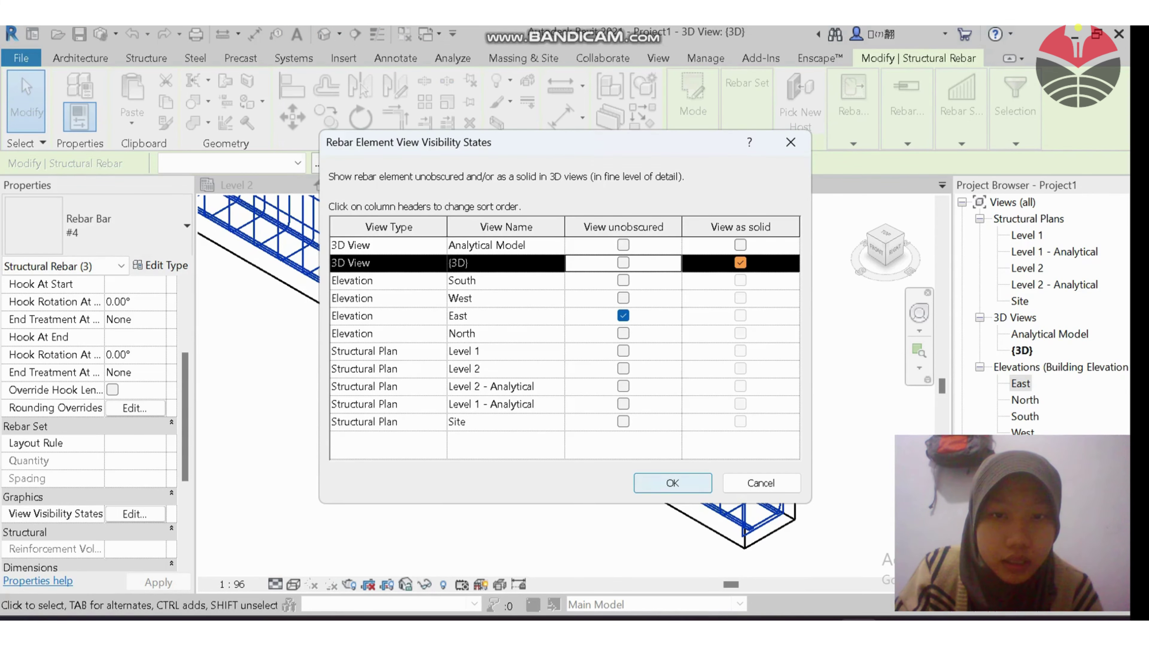
pyautogui.click(672, 483)
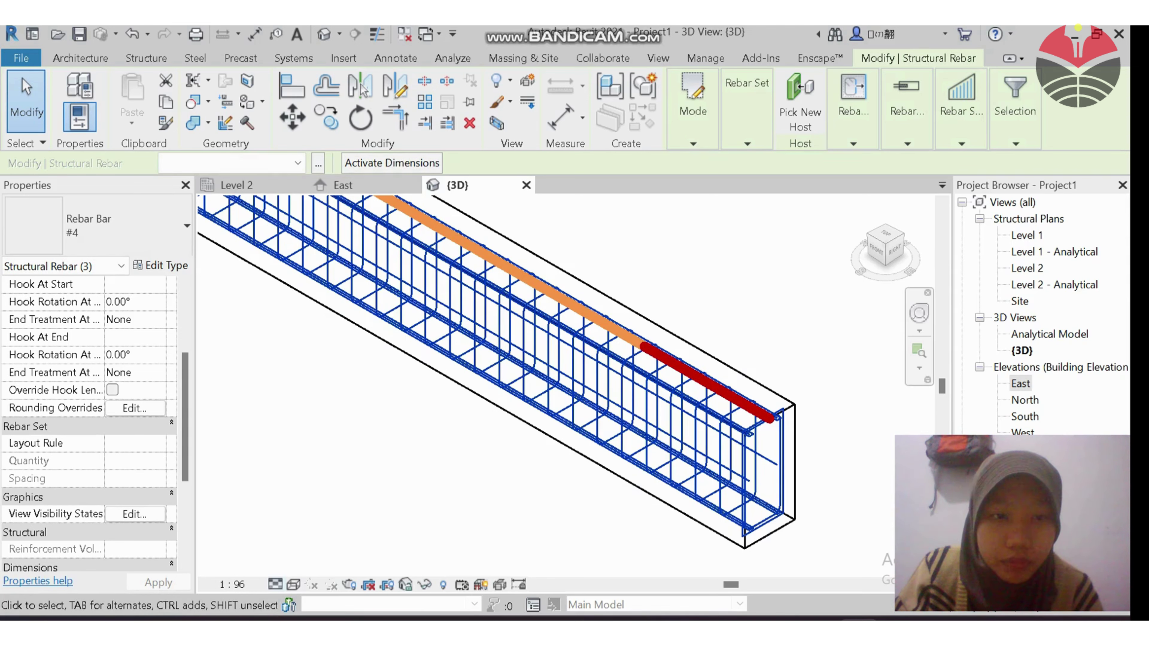
# Switch the 3D view to the Realistic visual style and Fine detail level, and deselect the rebar
pyautogui.click(294, 585)
pyautogui.click(324, 566)
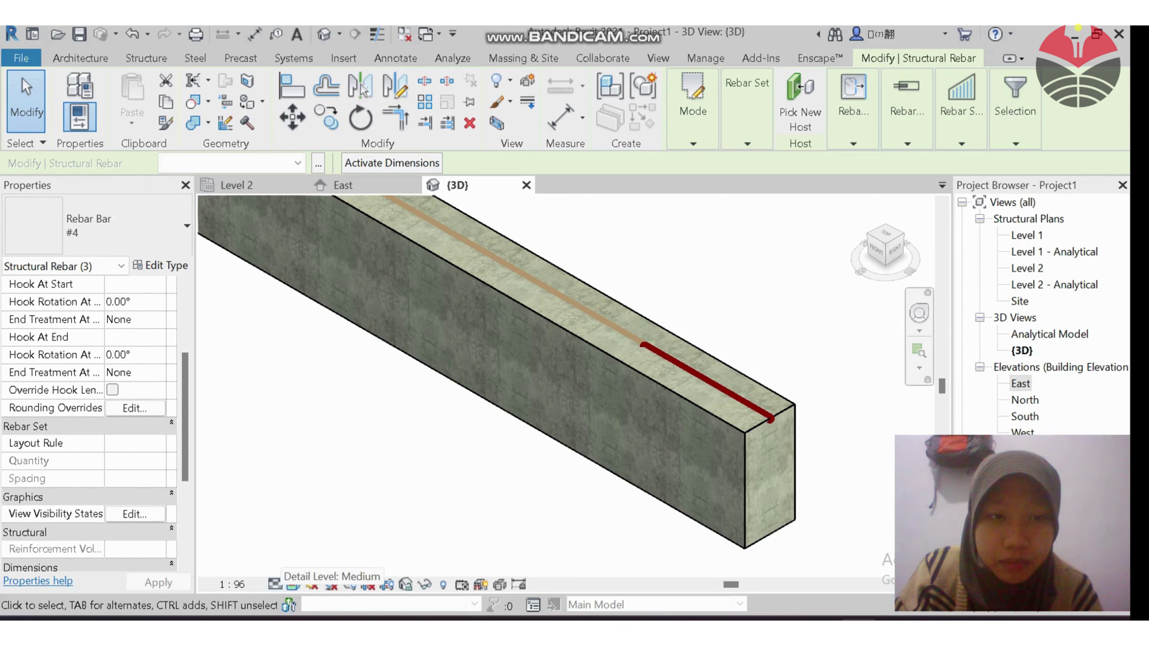
pyautogui.click(293, 584)
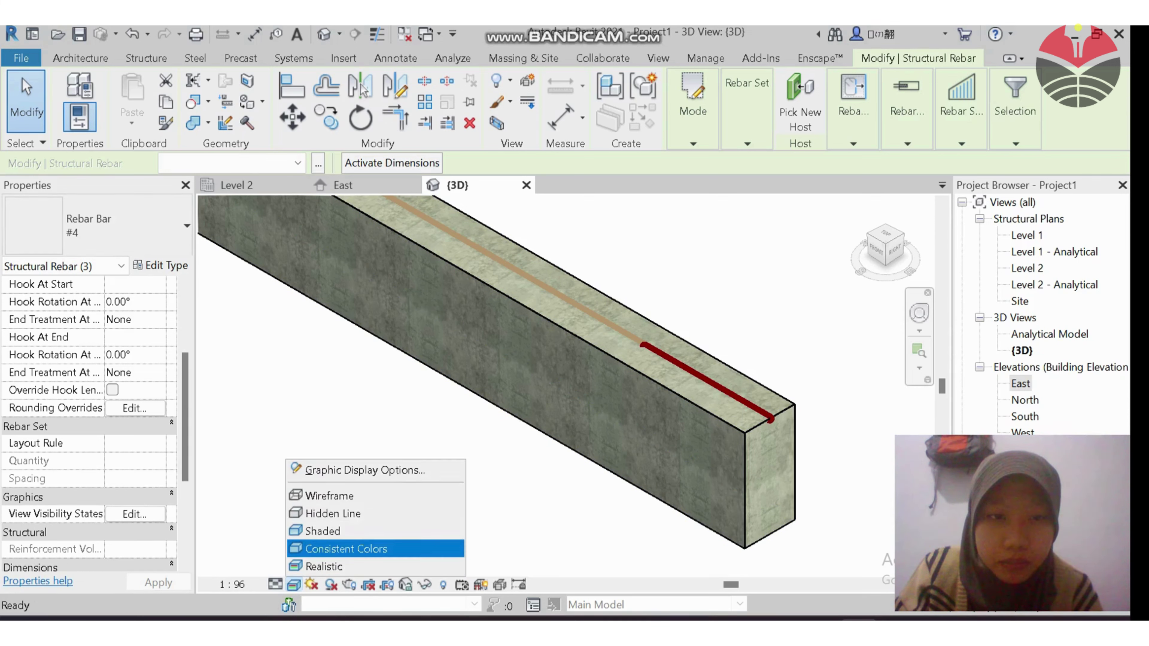
pyautogui.click(275, 585)
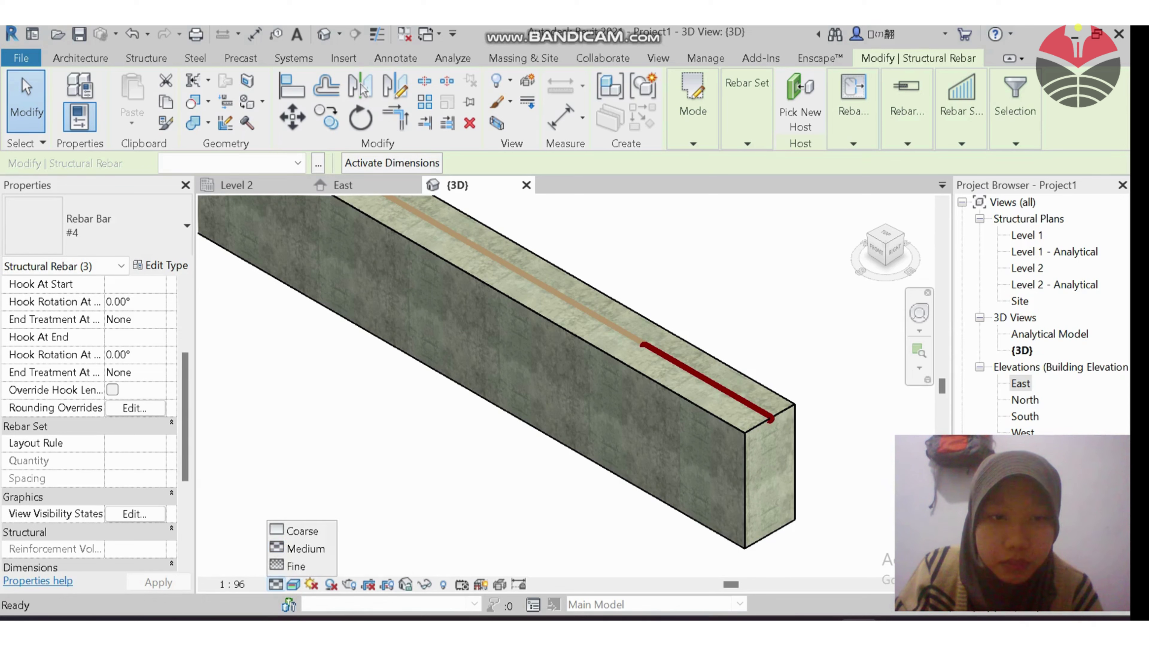
pyautogui.click(297, 566)
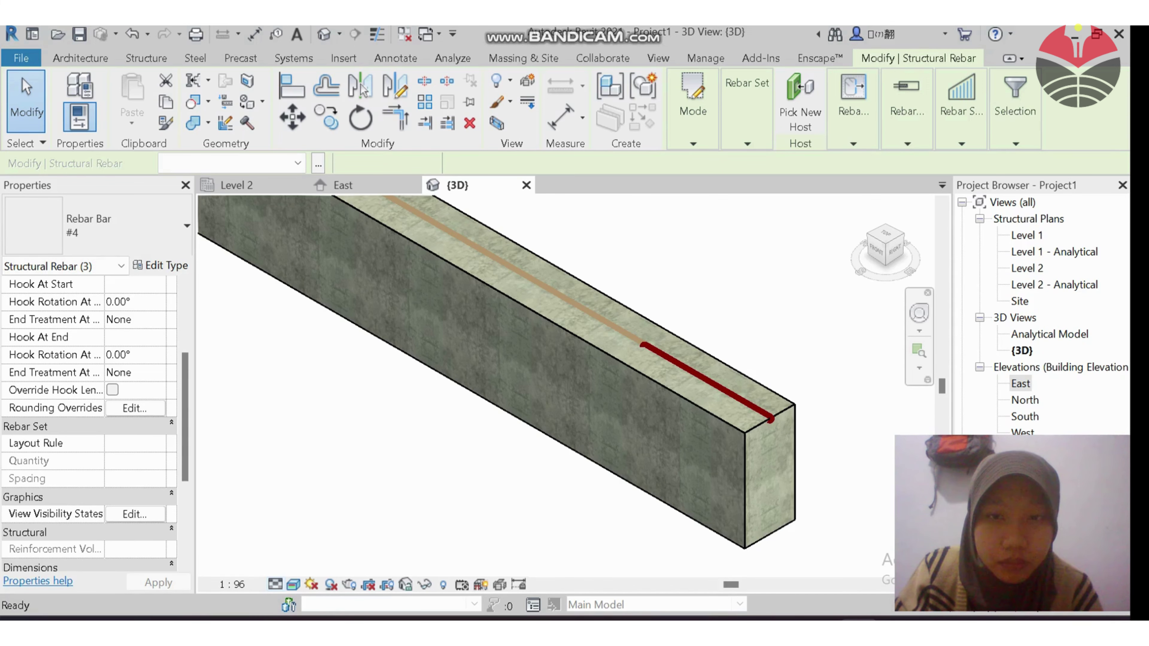
pyautogui.press('Escape')
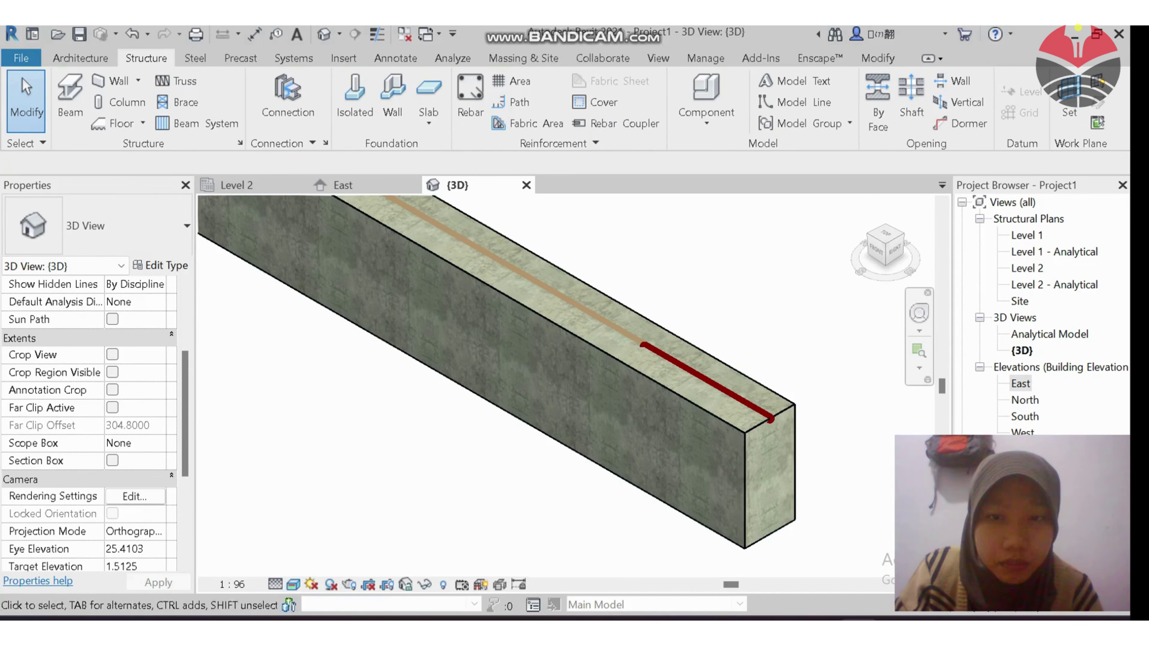
# Try the Hidden Line and Wireframe visual styles in the 3D view and inspect the stirrups at the beam's end
pyautogui.click(293, 584)
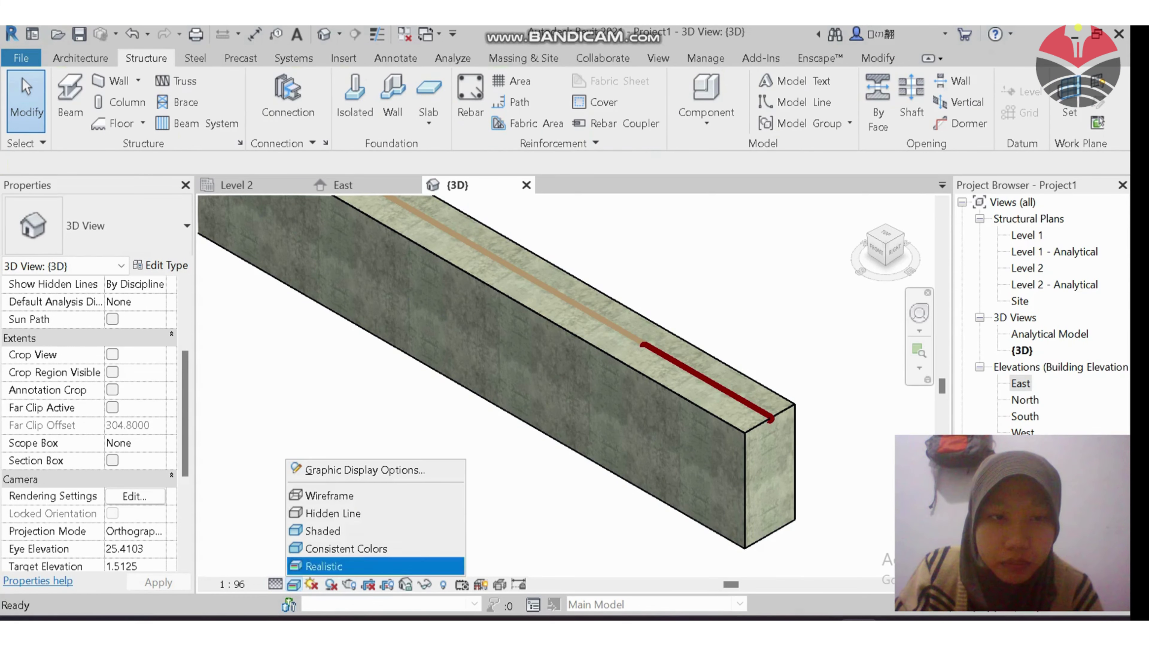
pyautogui.click(333, 513)
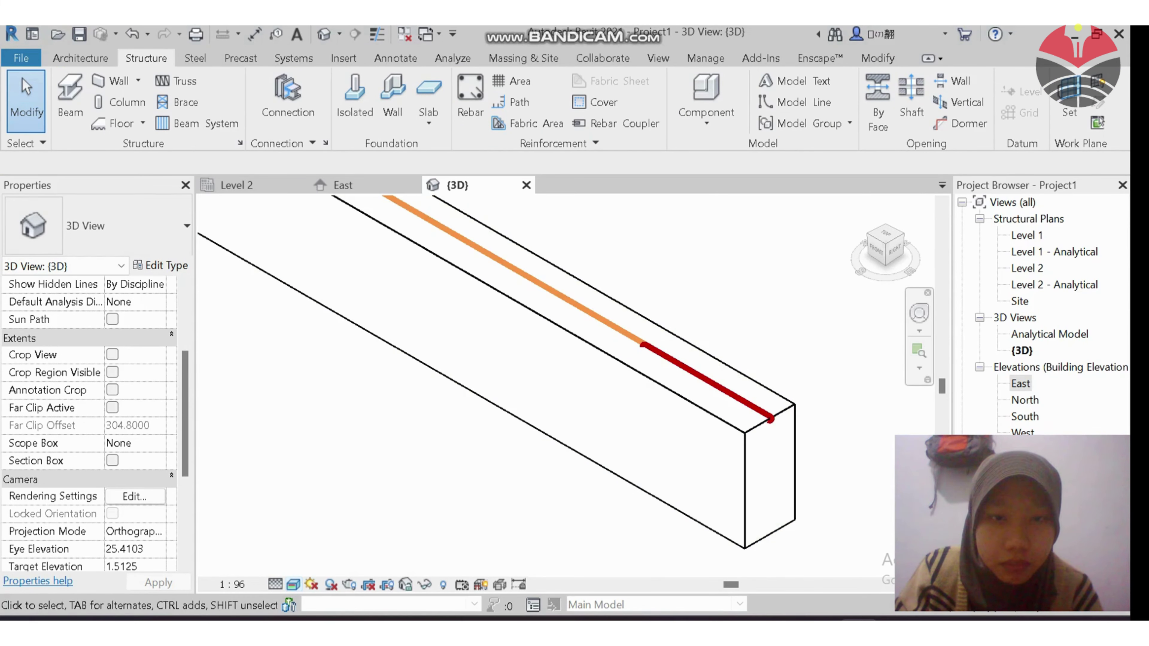
pyautogui.click(293, 584)
pyautogui.click(332, 495)
pyautogui.scroll(2, 756, 492)
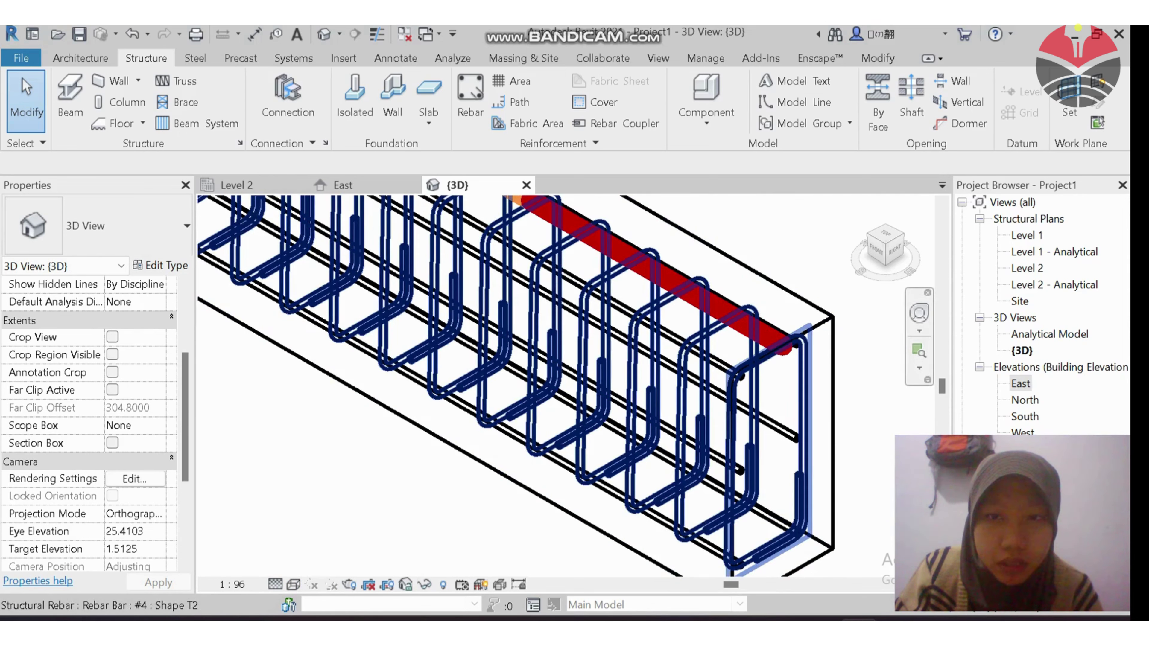
pyautogui.click(750, 452)
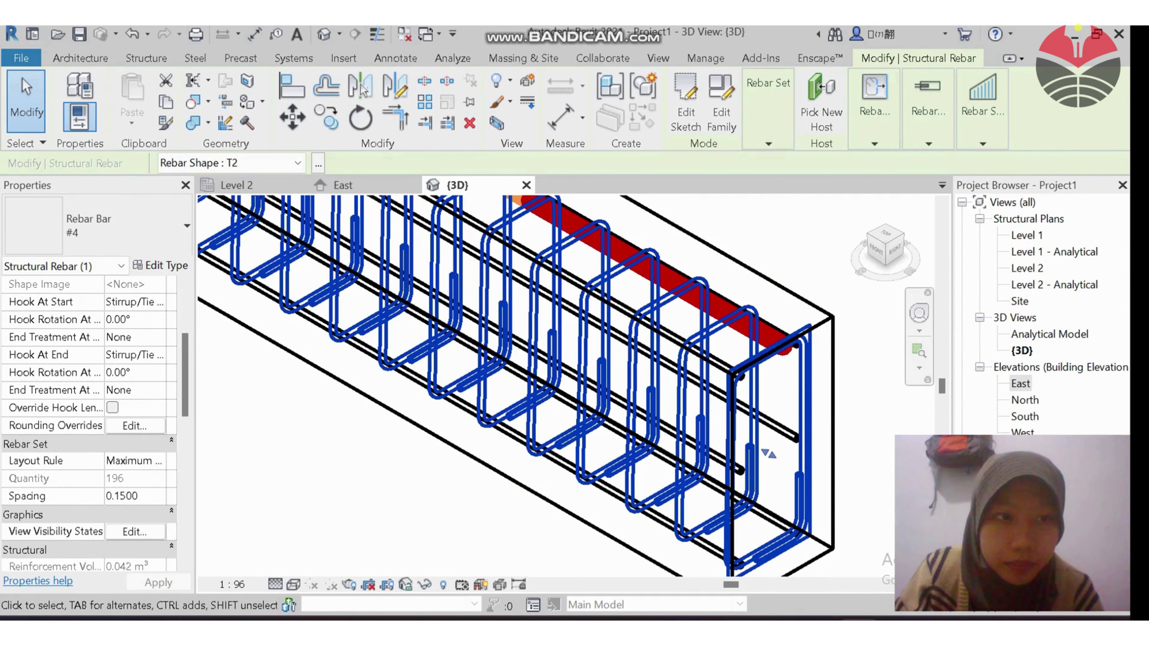
pyautogui.press('Escape')
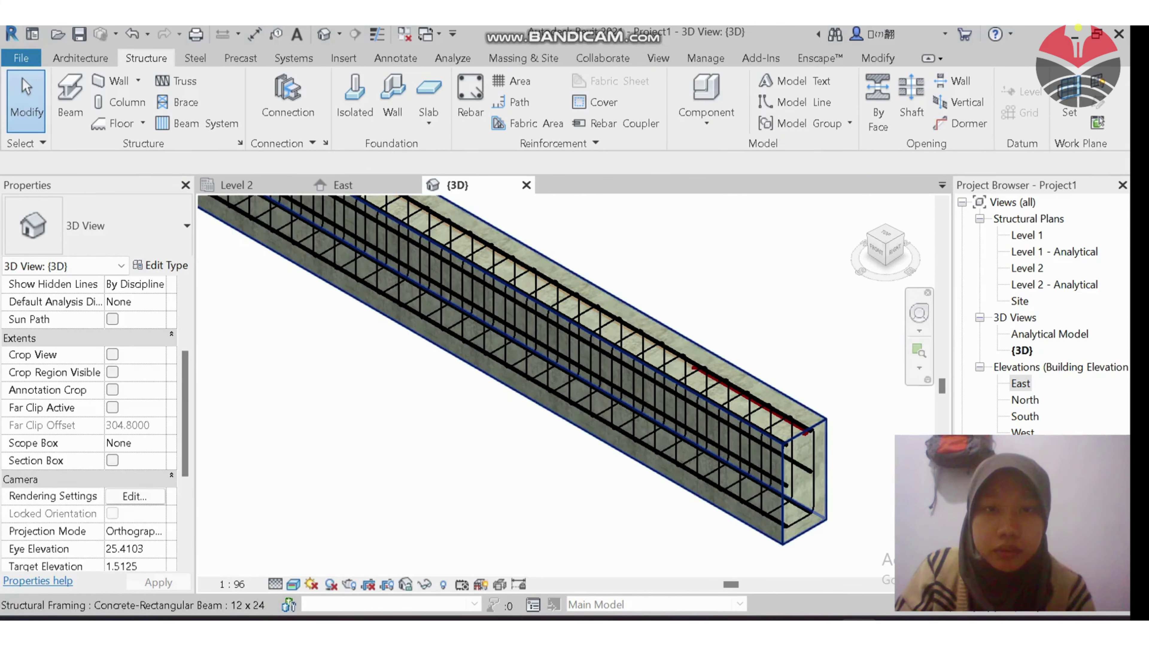
# Select the long beam together with its reinforcement and filter the selection down to Structural Rebar, excluding Analytical Beams and Structural Framing (Other)
pyautogui.click(769, 434)
pyautogui.scroll(3, 778, 475)
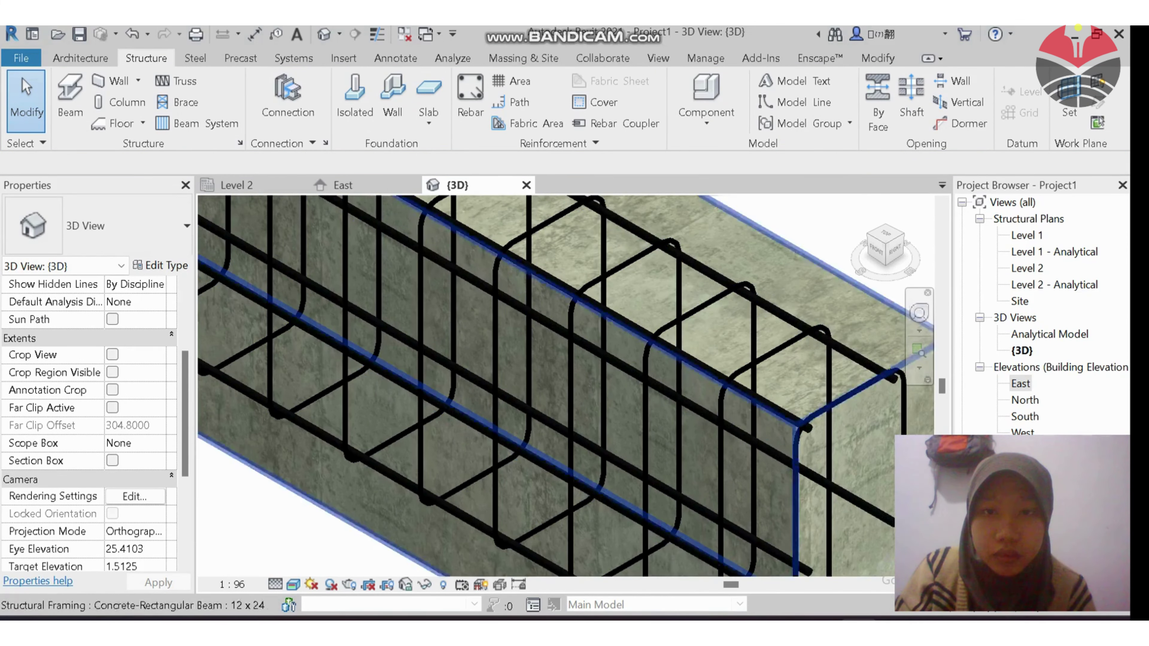
pyautogui.scroll(-2, 741, 430)
pyautogui.moveTo(741, 430); pyautogui.dragTo(761, 457, button='middle')
pyautogui.scroll(-1, 259, 471)
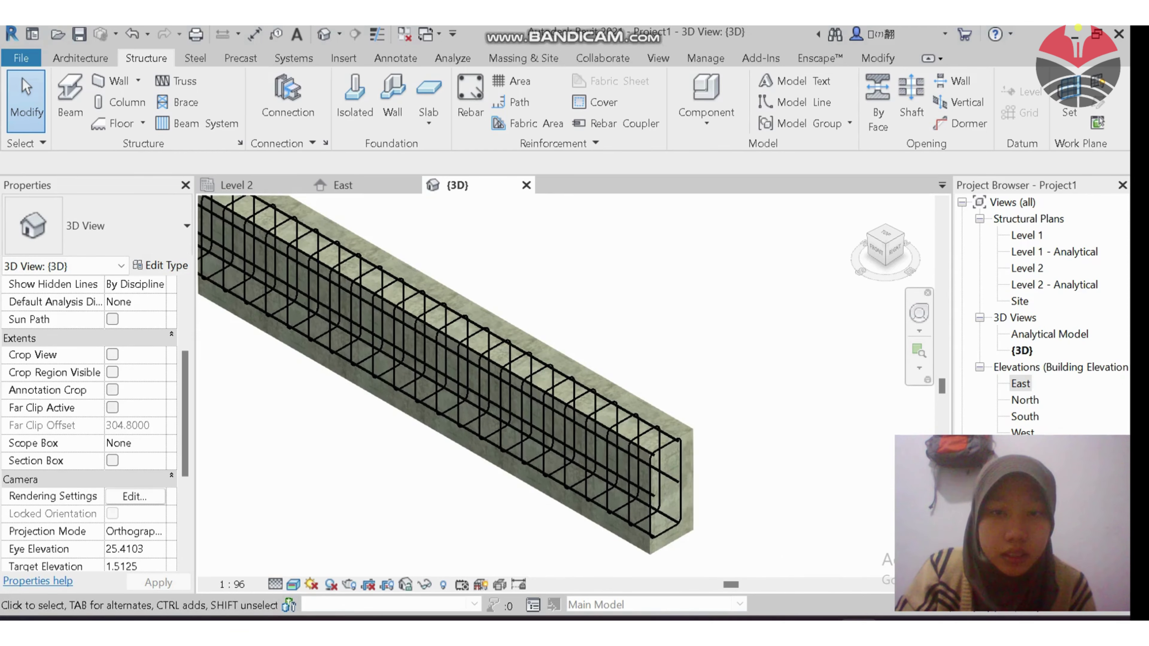
pyautogui.moveTo(259, 471); pyautogui.dragTo(264, 456, button='middle')
pyautogui.moveTo(741, 546); pyautogui.dragTo(768, 504, button='middle')
pyautogui.moveTo(772, 508); pyautogui.dragTo(566, 345)
pyautogui.click(714, 97)
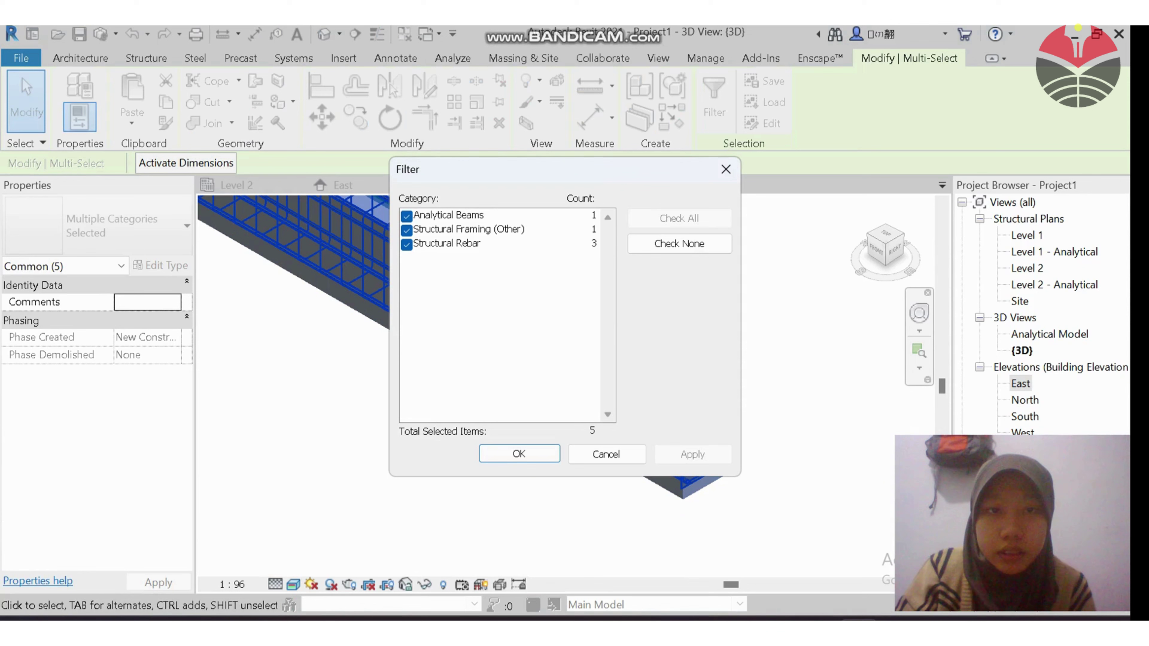
pyautogui.click(406, 216)
pyautogui.click(407, 230)
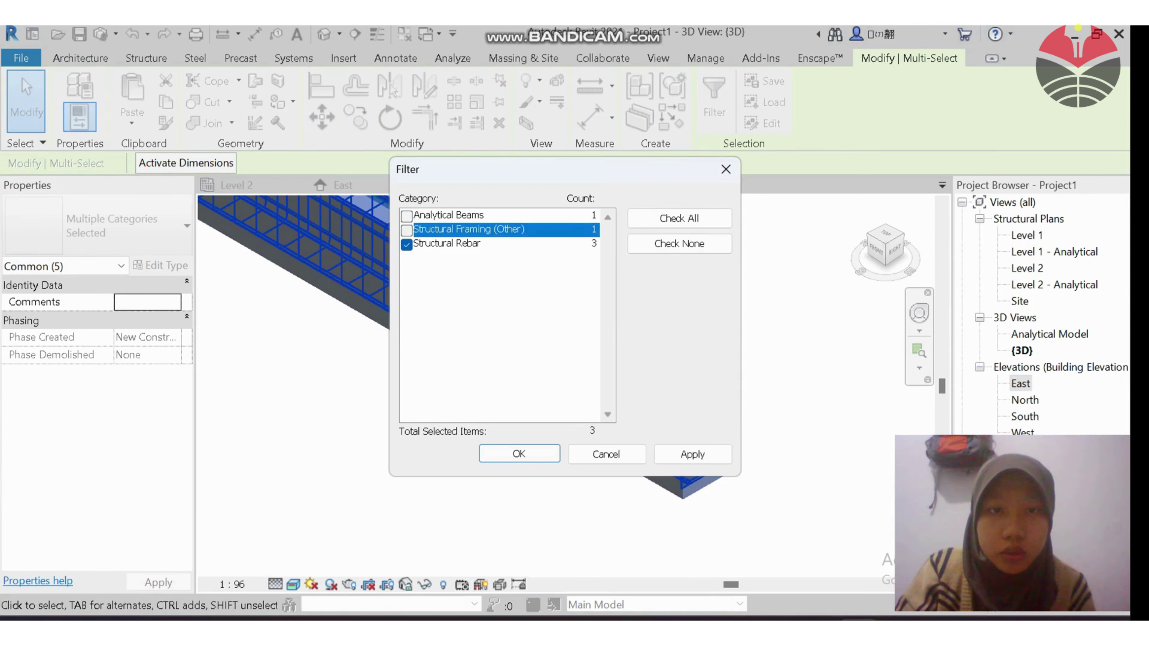
pyautogui.click(518, 453)
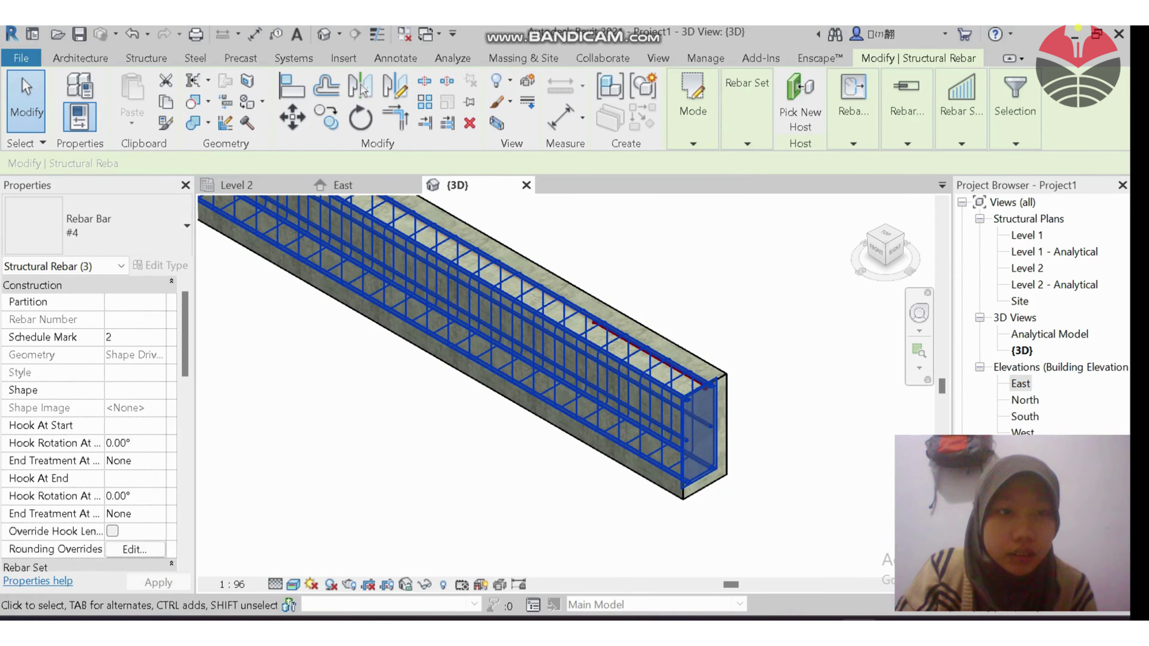
# Accept the selected rebar's visibility states with View unobscured on for {3D} and East, and set the 3D view's detail level to Fine
pyautogui.click(134, 461)
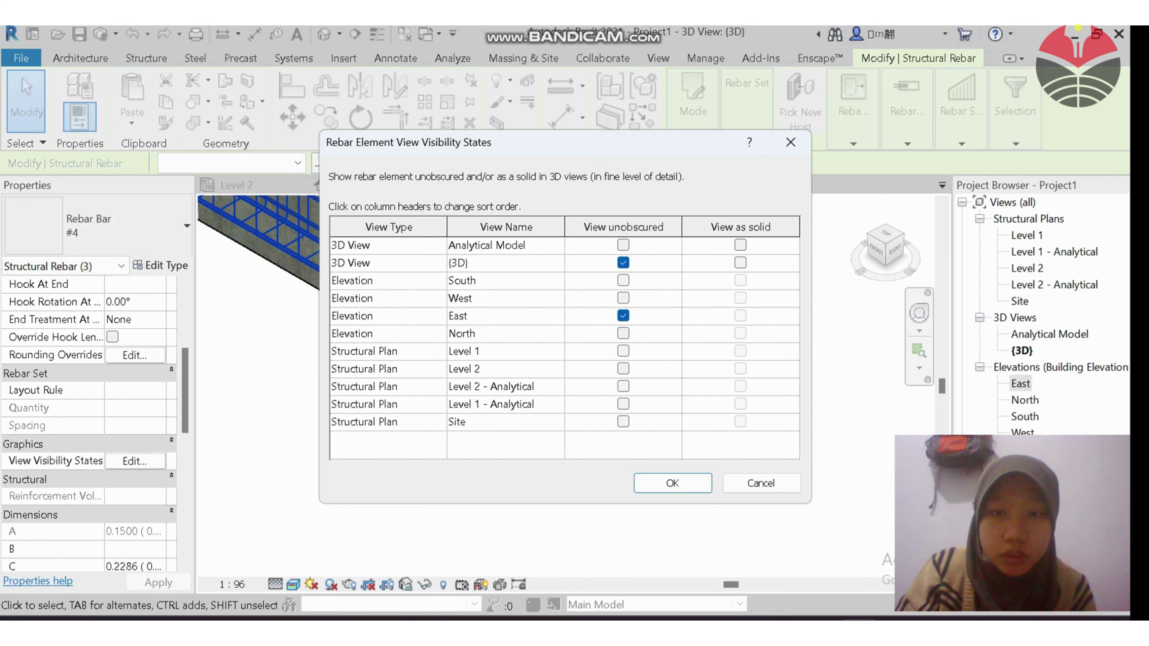
pyautogui.click(673, 482)
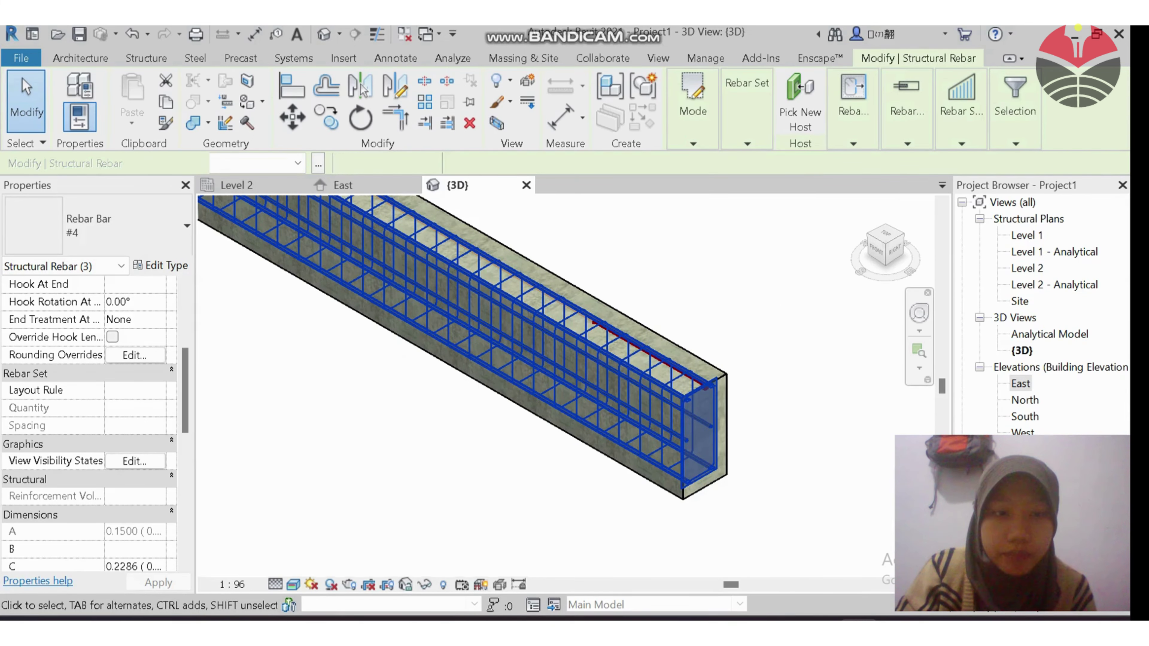
pyautogui.click(293, 584)
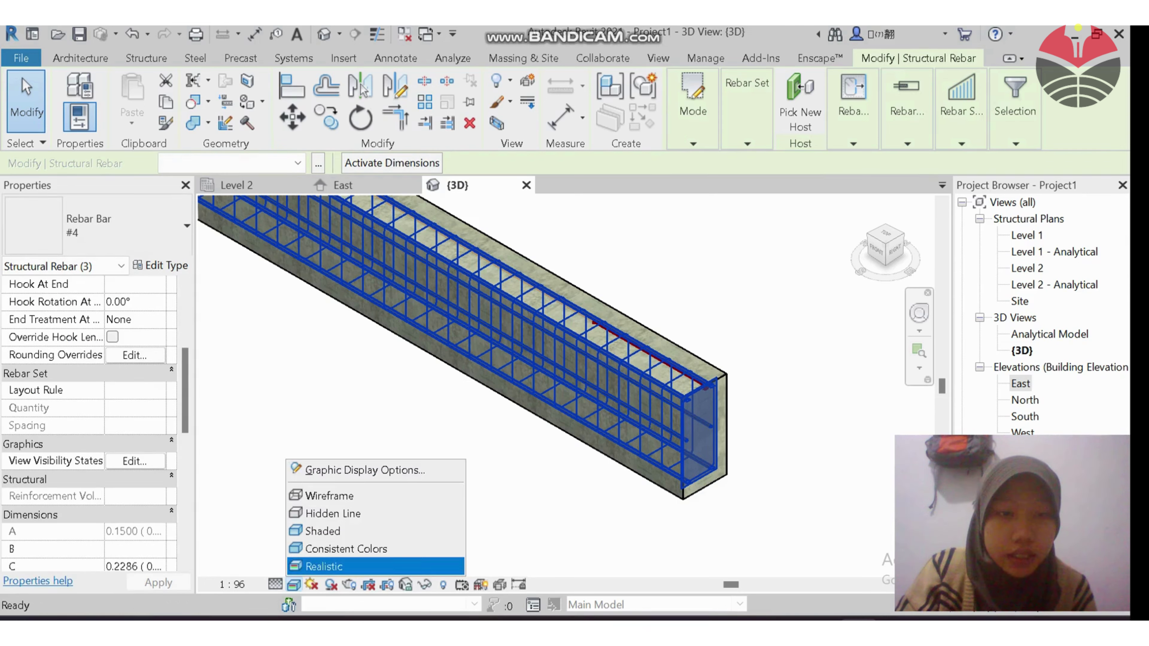
pyautogui.click(257, 538)
pyautogui.click(275, 584)
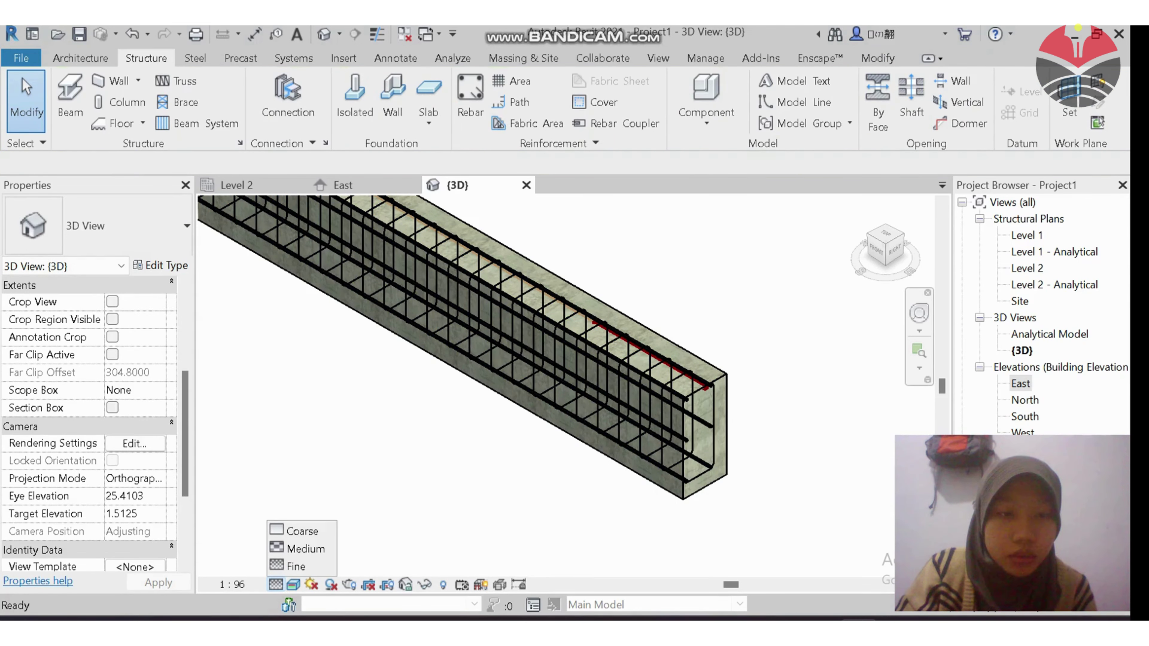
pyautogui.click(282, 567)
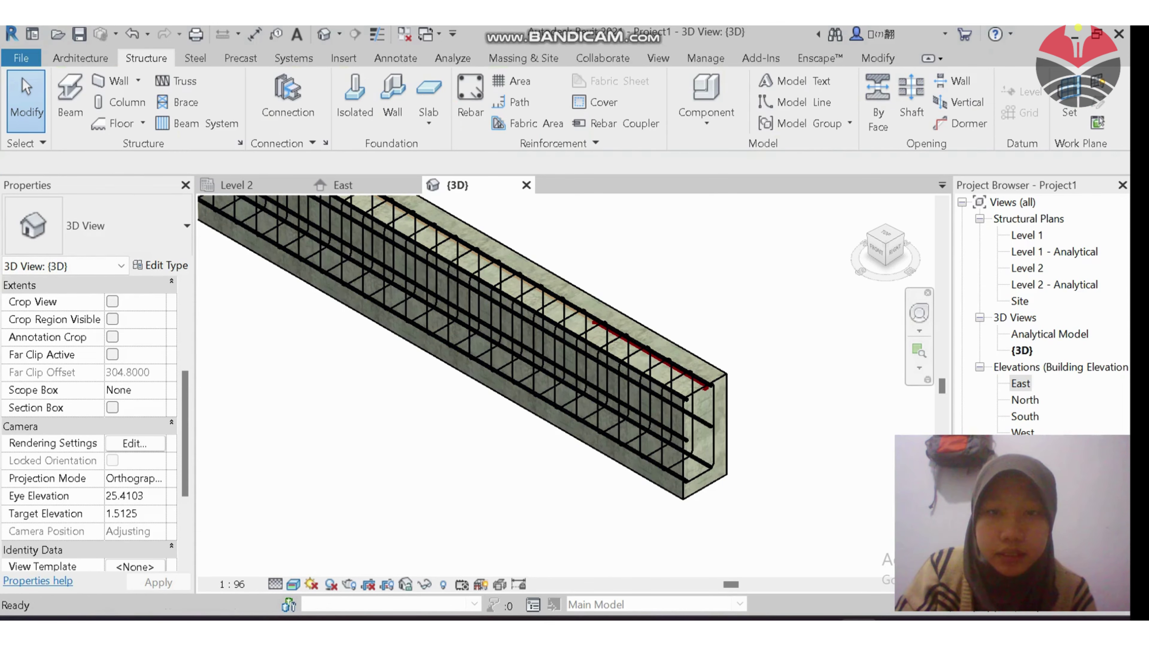
pyautogui.scroll(5, 664, 433)
pyautogui.scroll(-5, 663, 433)
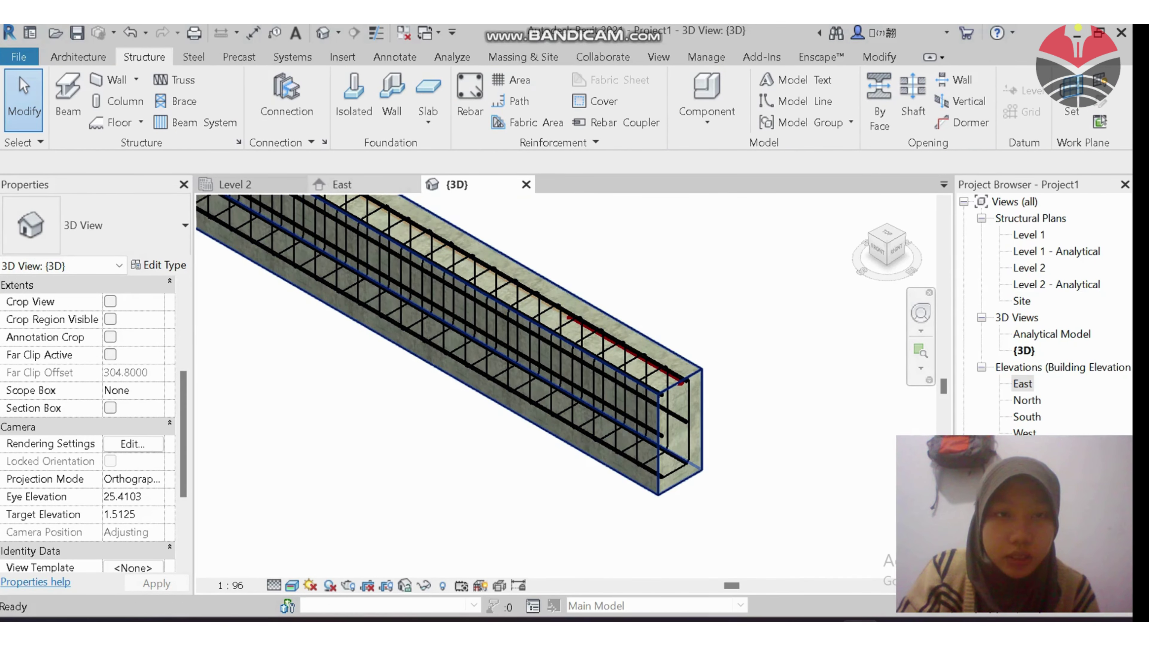
# Open the East elevation at the beam's cross-section with its reinforcement
pyautogui.click(351, 184)
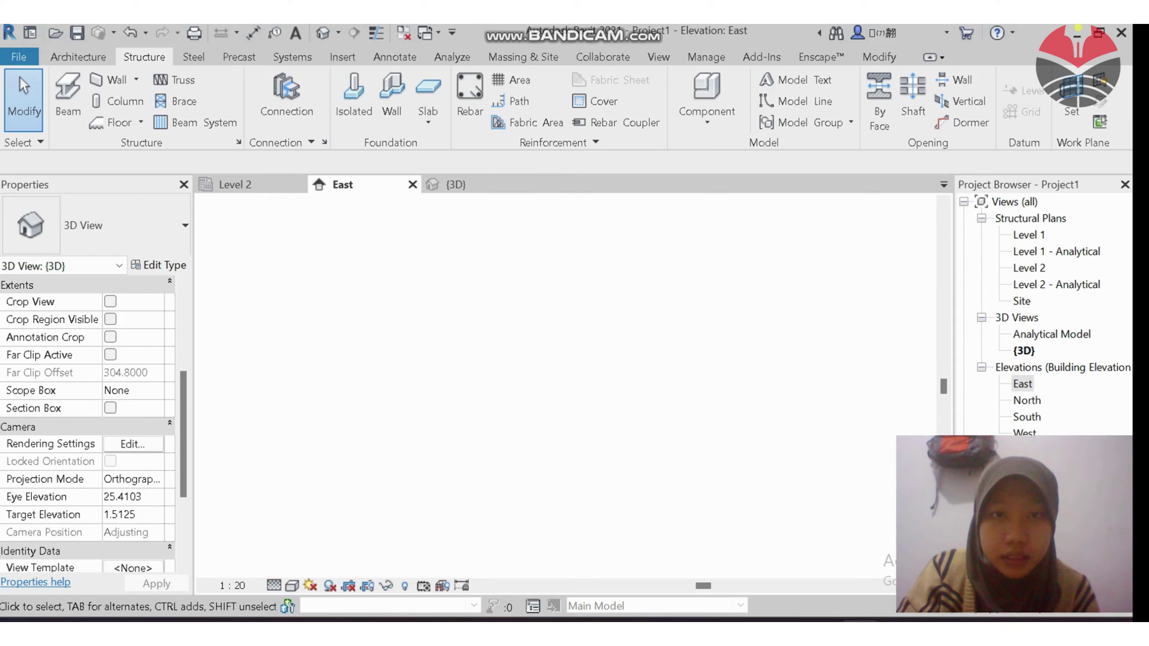
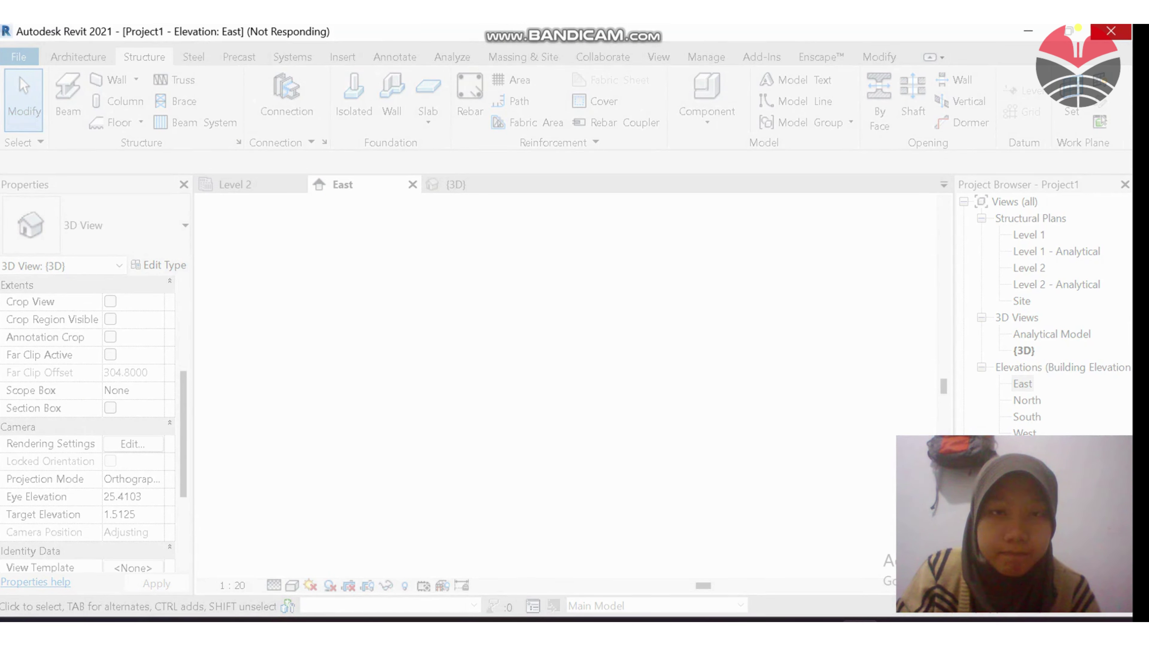
pyautogui.click(821, 622)
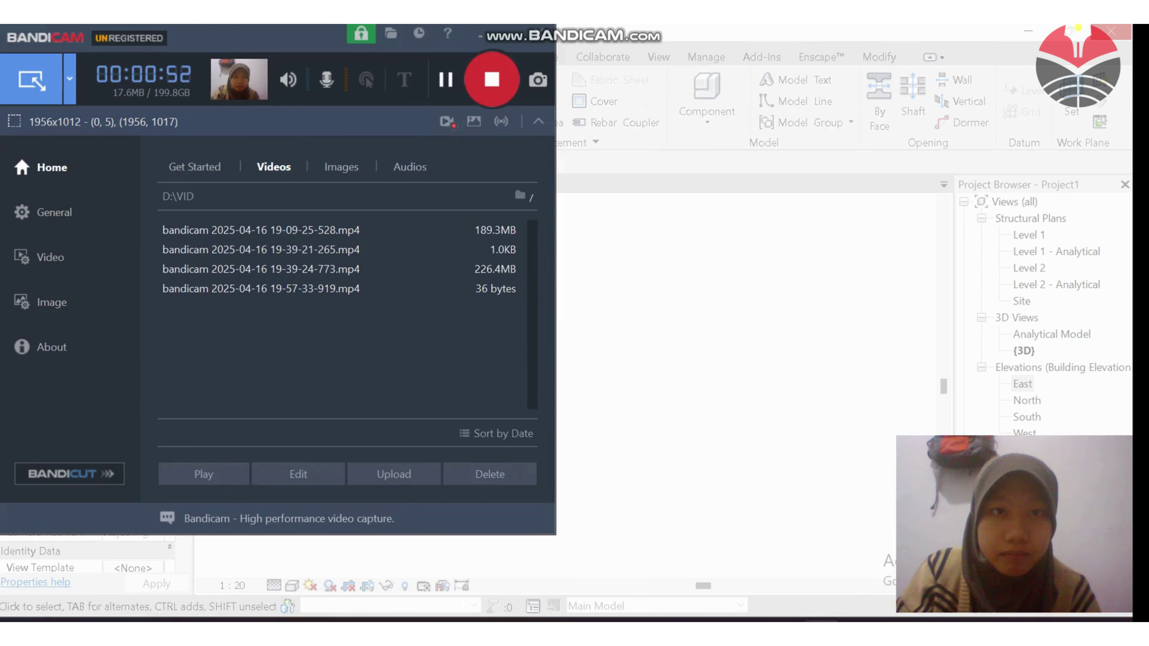
pyautogui.click(508, 33)
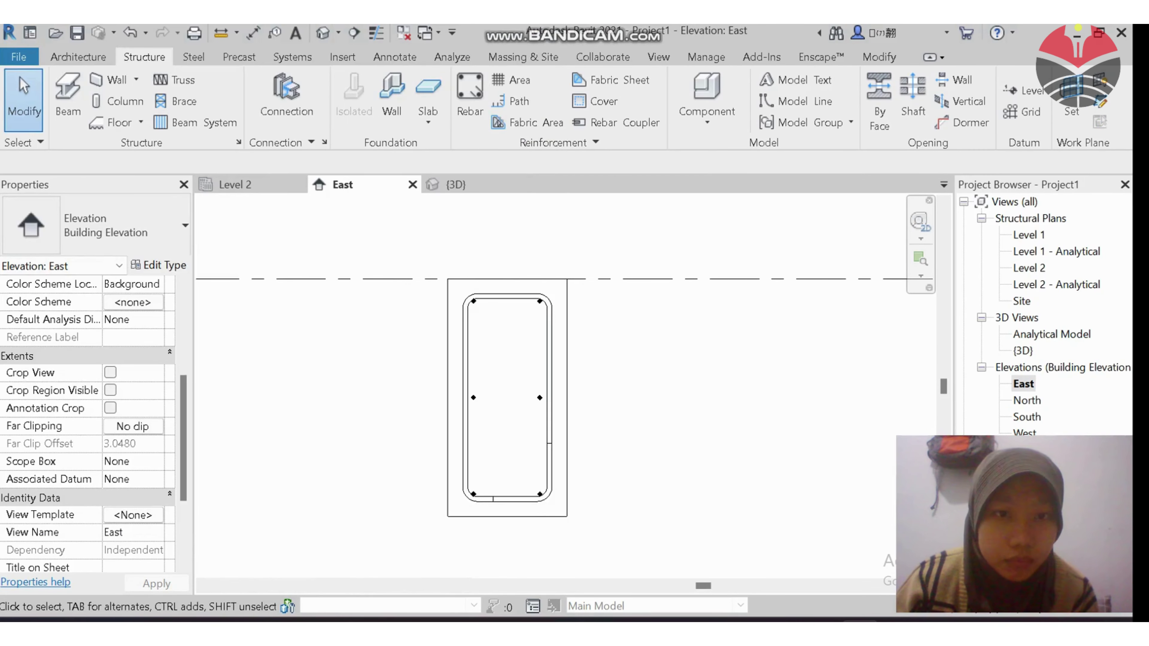
pyautogui.moveTo(390, 425); pyautogui.dragTo(420, 380, button='middle')
pyautogui.scroll(1, 423, 362)
pyautogui.scroll(-3, 86, 407)
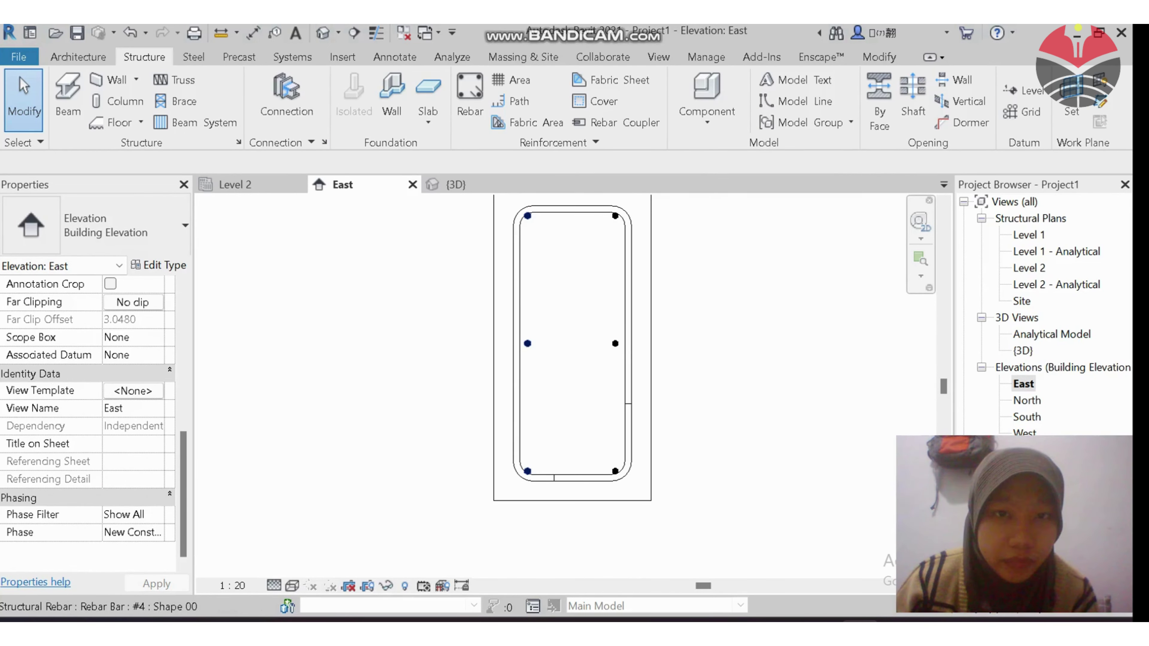
# Try a Standard - 180 deg. start hook on the left set of longitudinal bars and set Hook At Start back to None
pyautogui.click(527, 471)
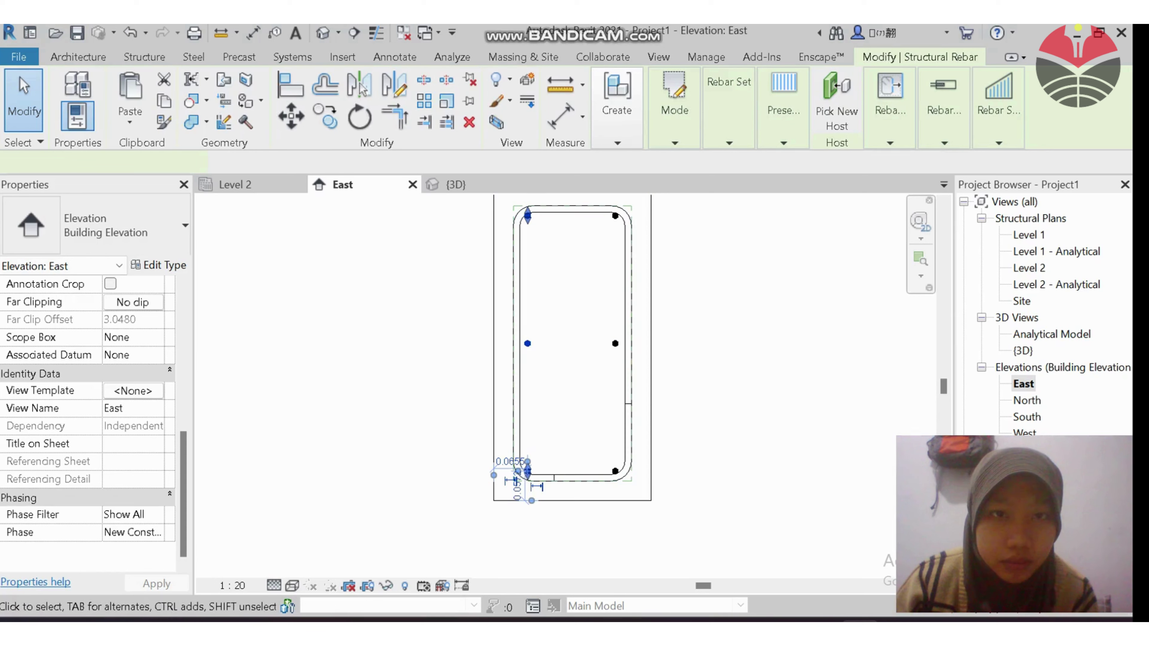
pyautogui.scroll(5, 86, 521)
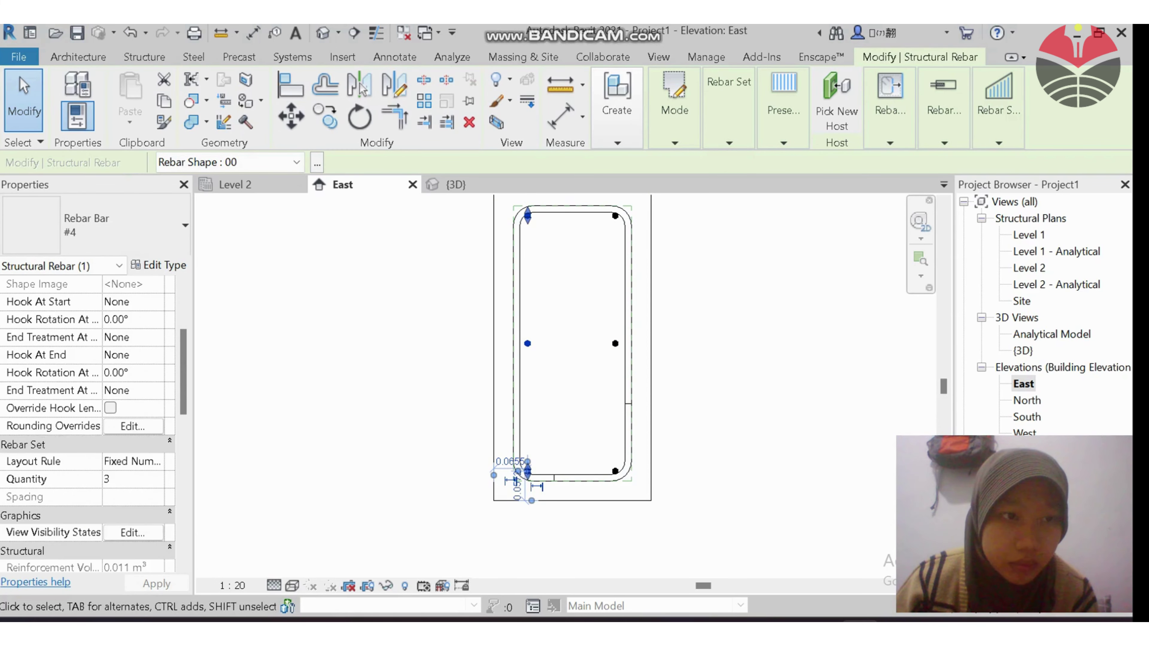
pyautogui.click(136, 355)
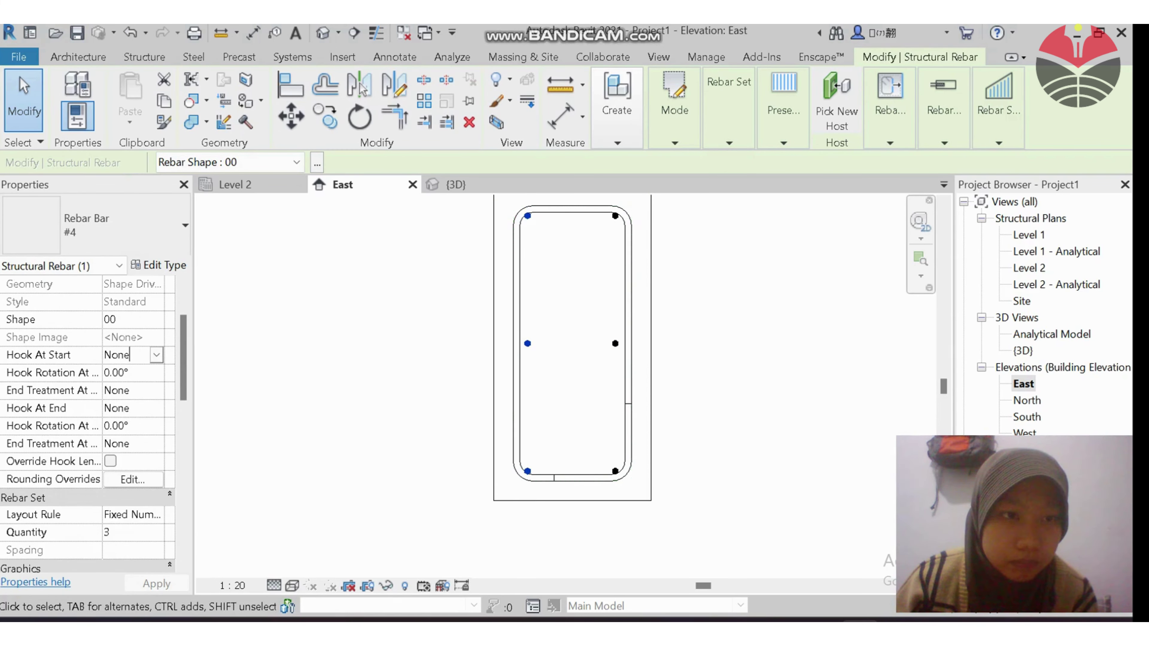
pyautogui.click(156, 355)
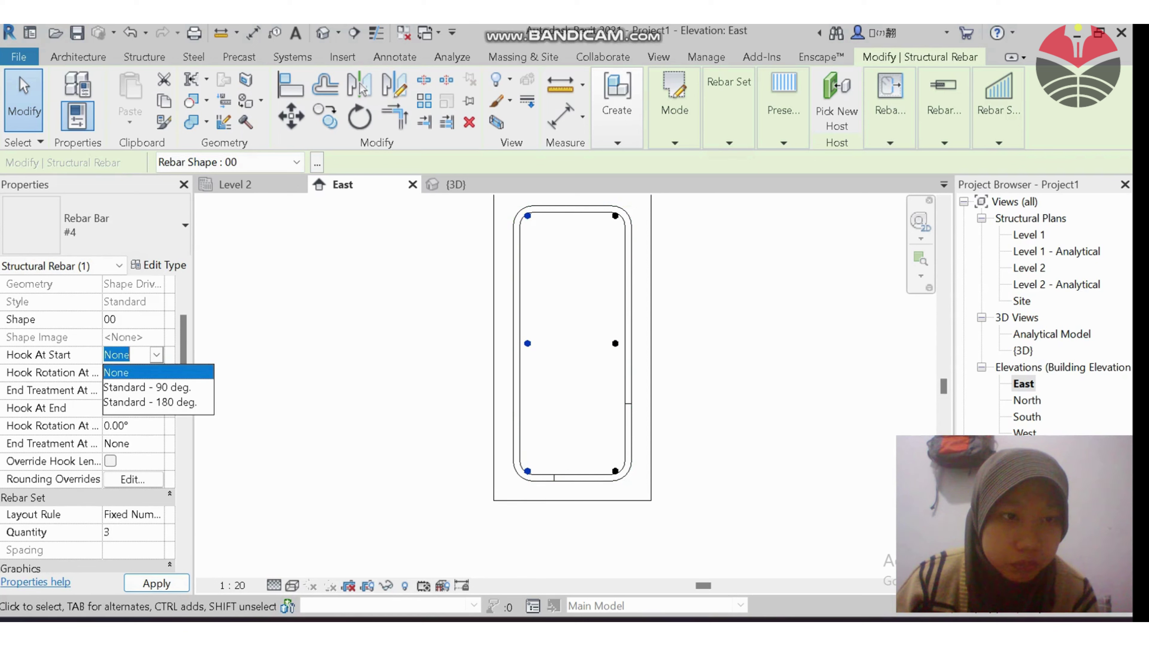
pyautogui.click(149, 401)
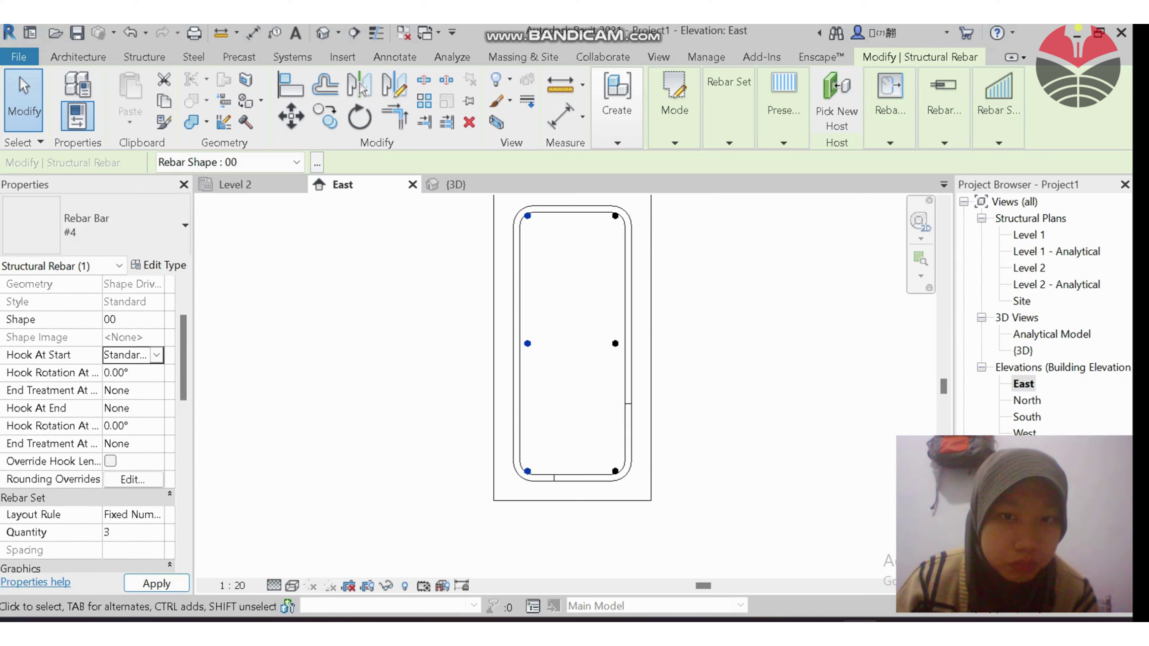
pyautogui.click(157, 355)
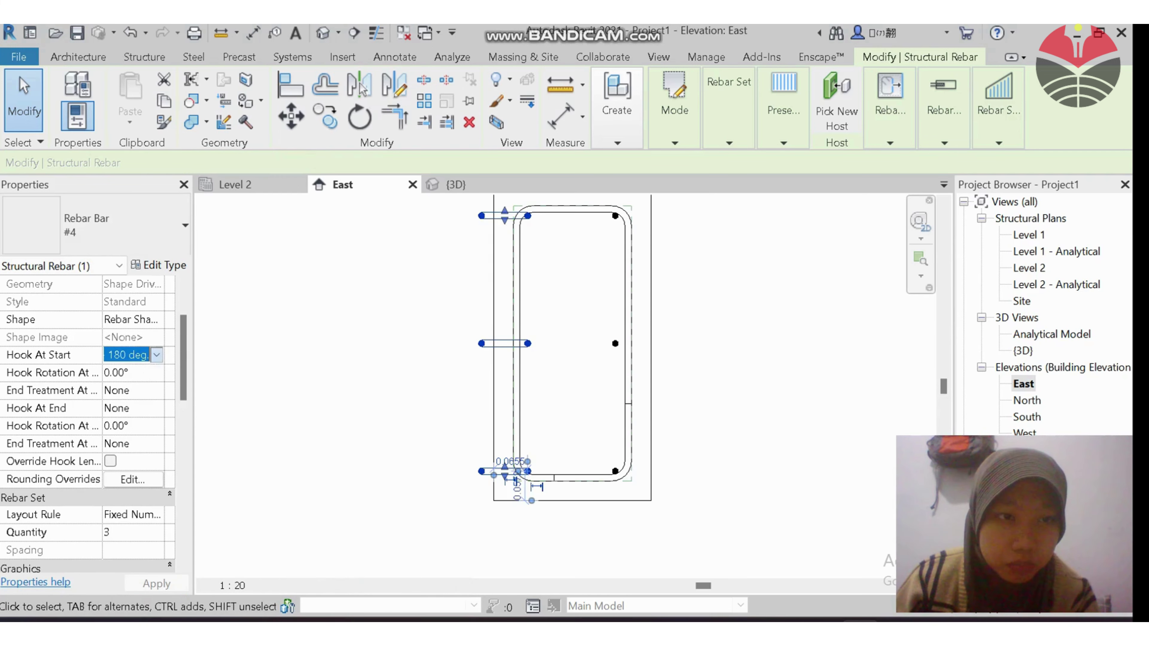
pyautogui.click(136, 373)
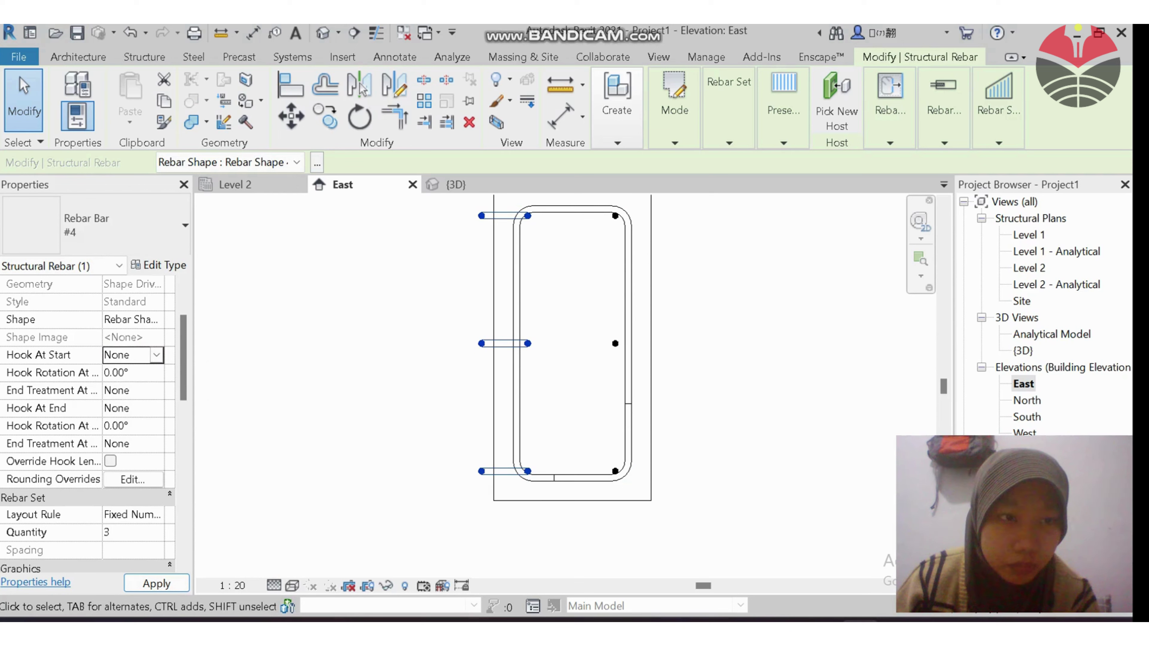
pyautogui.click(156, 583)
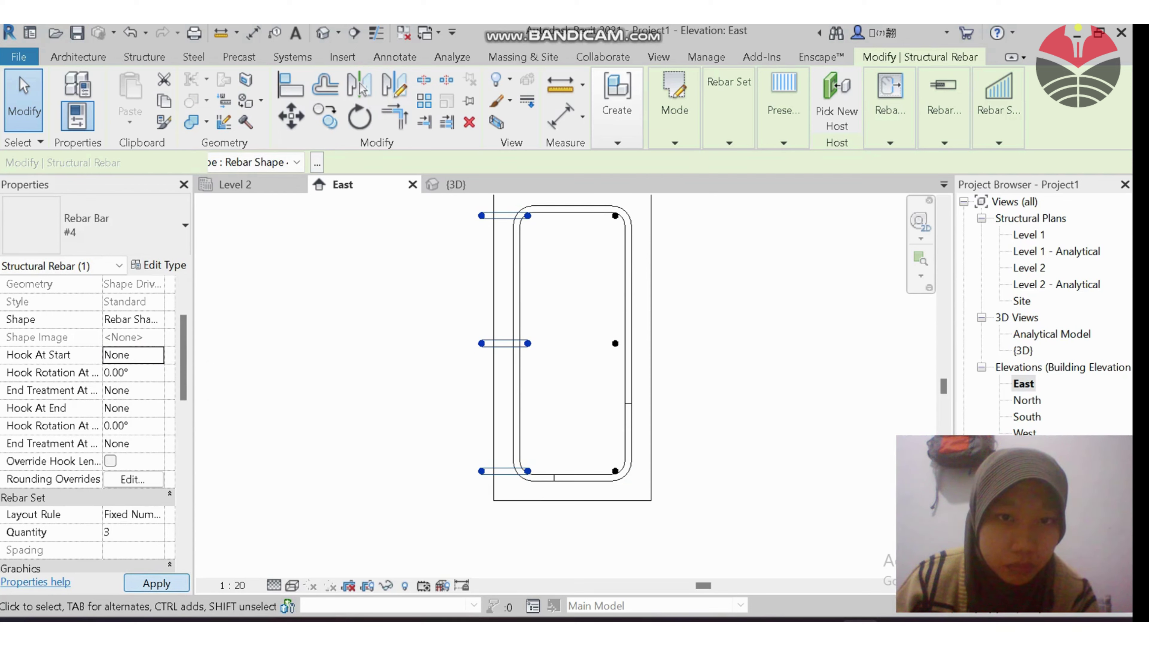
pyautogui.press('Escape')
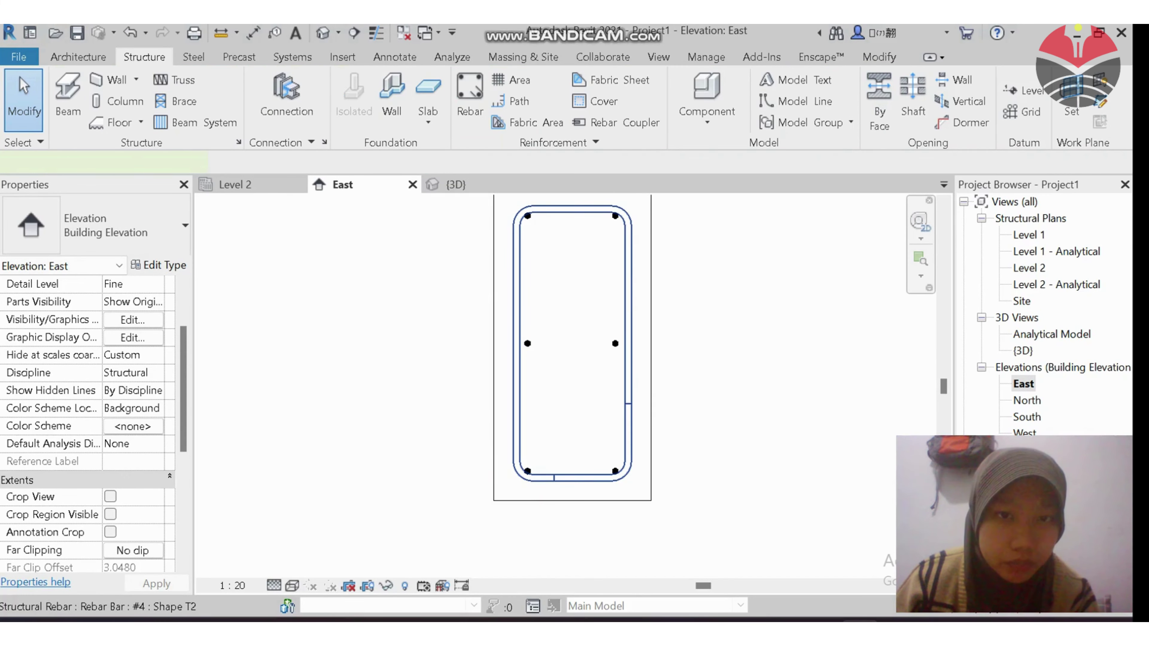
# Set both Hook At Start and Hook At End of the beam's stirrup to Stirrup/Tie - 135 deg
pyautogui.click(516, 398)
pyautogui.scroll(3, 90, 452)
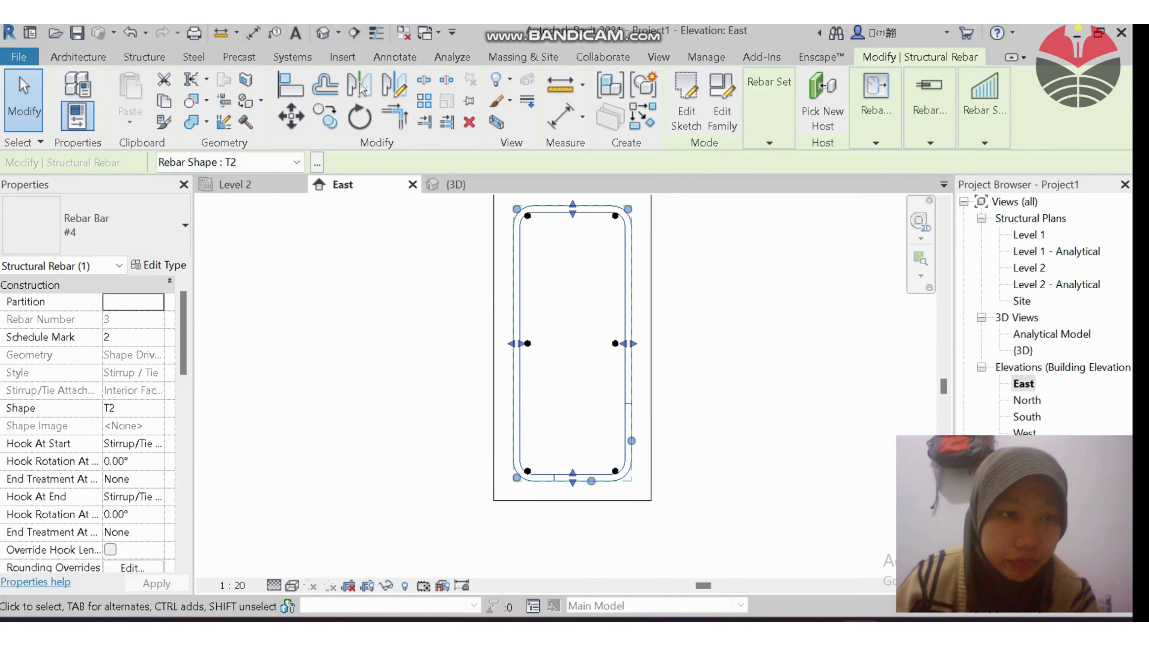
pyautogui.click(128, 444)
pyautogui.click(156, 443)
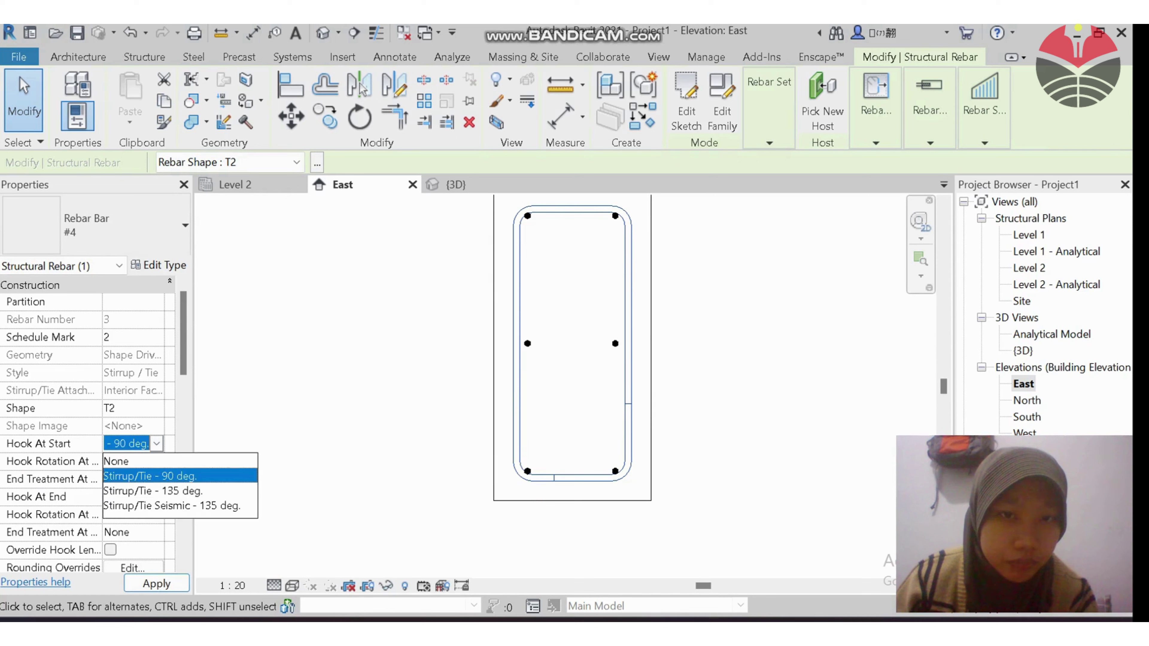
pyautogui.click(153, 491)
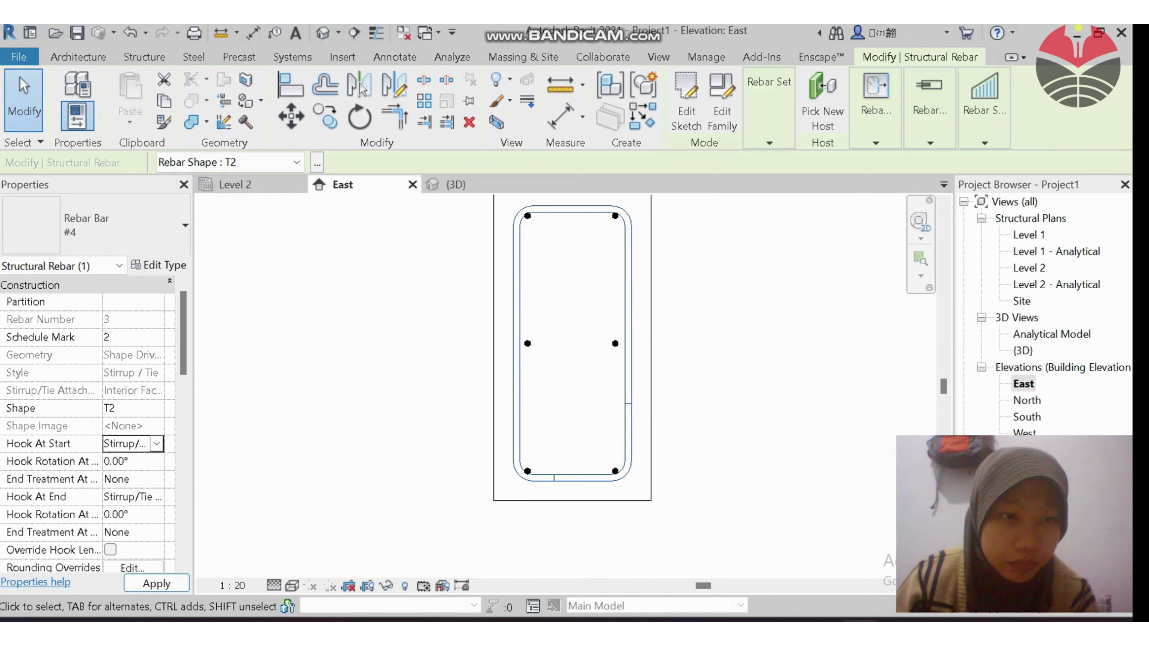
pyautogui.click(128, 497)
pyautogui.click(128, 497)
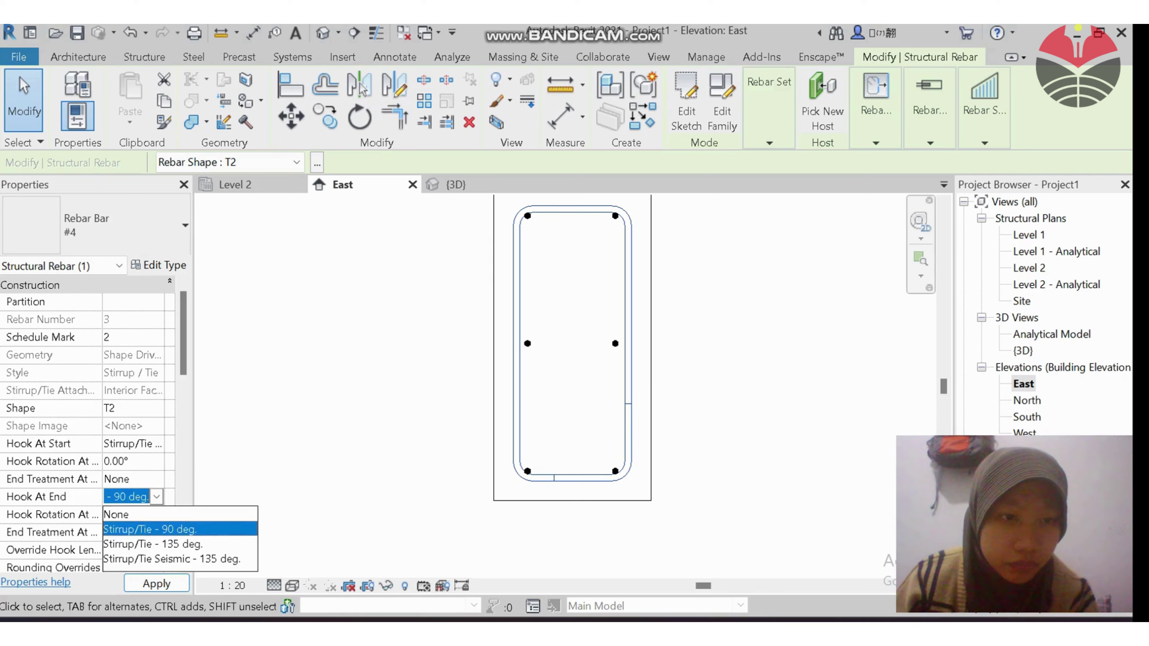
pyautogui.click(131, 544)
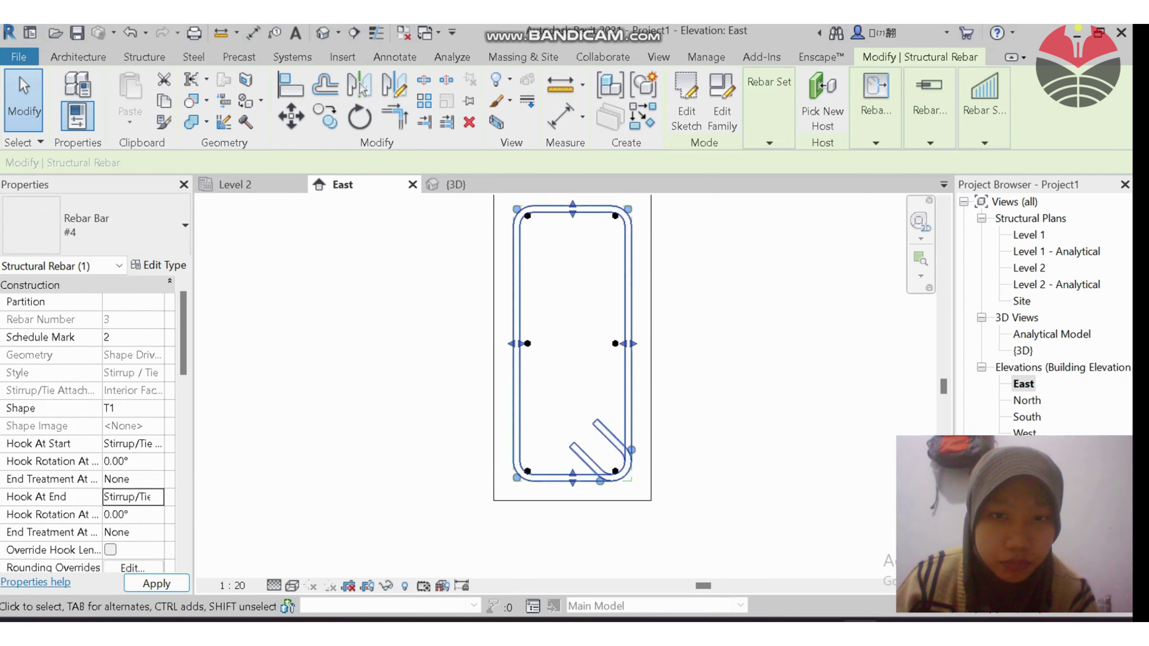
pyautogui.press('Escape')
pyautogui.scroll(2, 646, 460)
pyautogui.scroll(1, 661, 471)
pyautogui.moveTo(636, 394); pyautogui.dragTo(654, 496, button='middle')
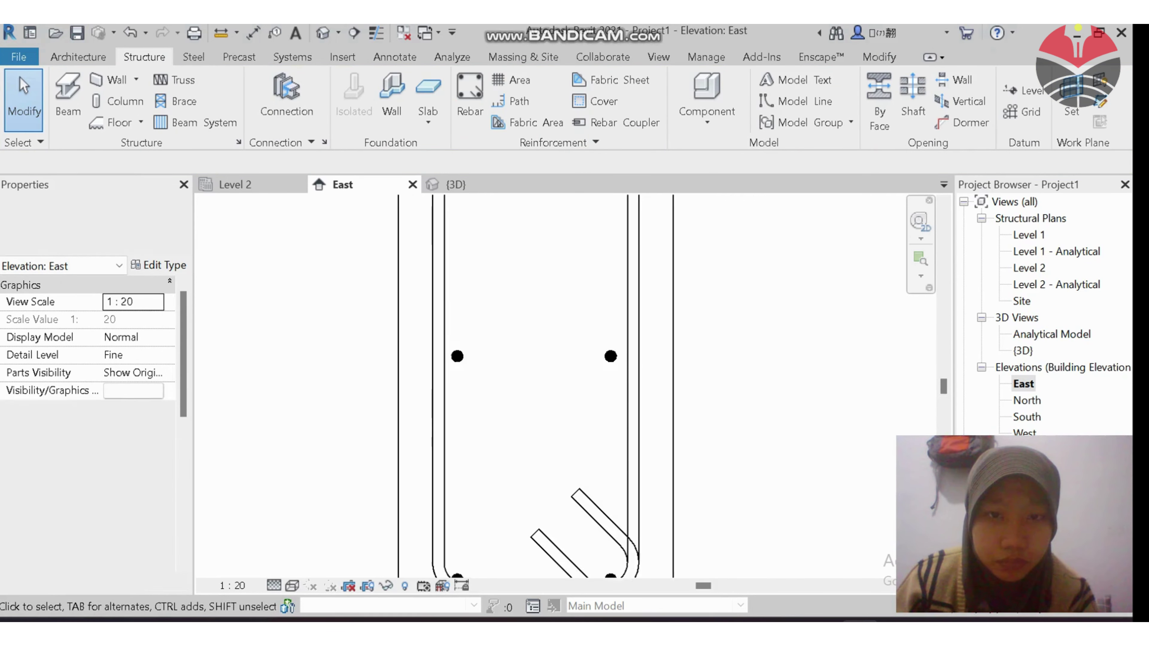
pyautogui.scroll(-3, 654, 496)
pyautogui.scroll(3, 523, 378)
pyautogui.click(468, 382)
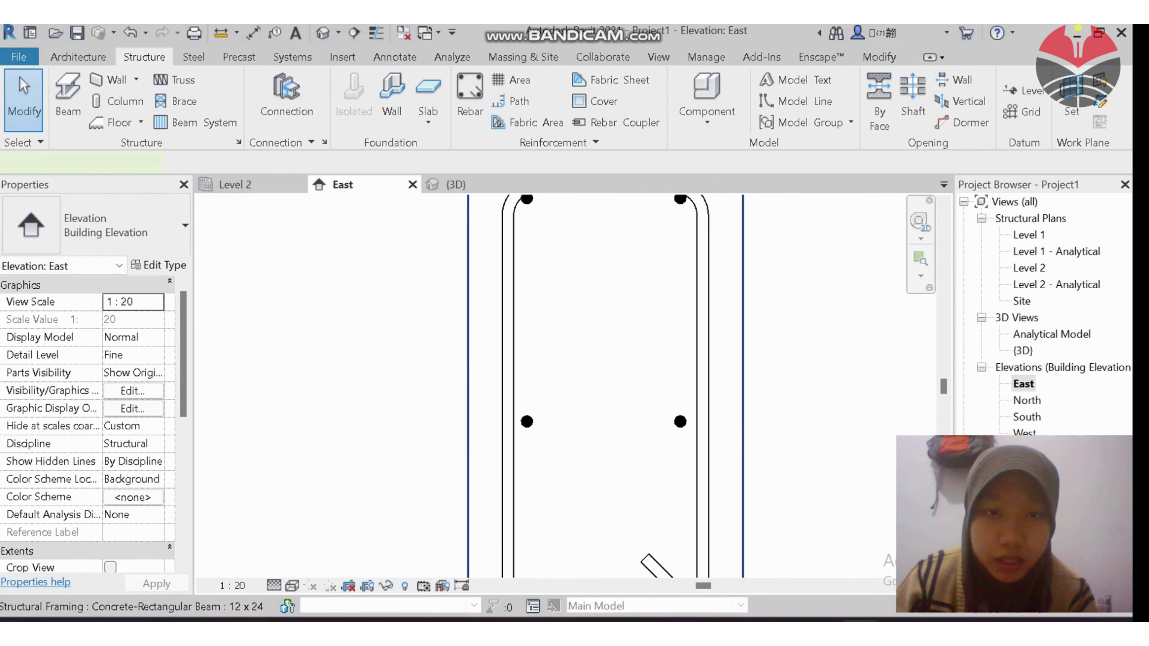
pyautogui.scroll(-1, 548, 358)
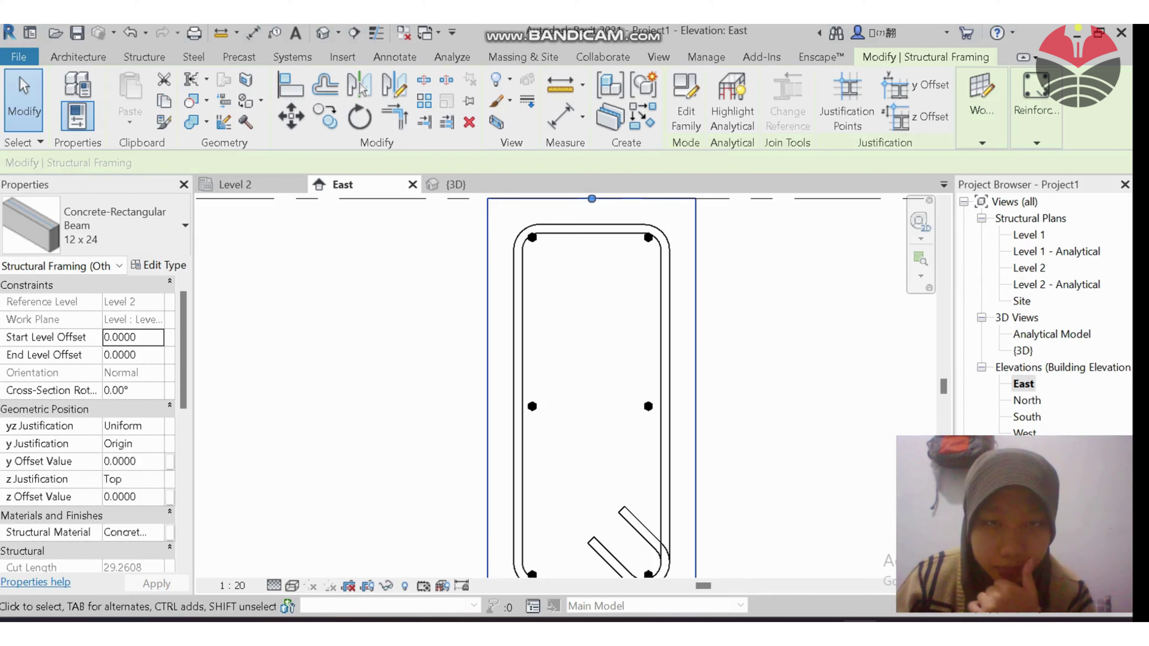
pyautogui.click(821, 621)
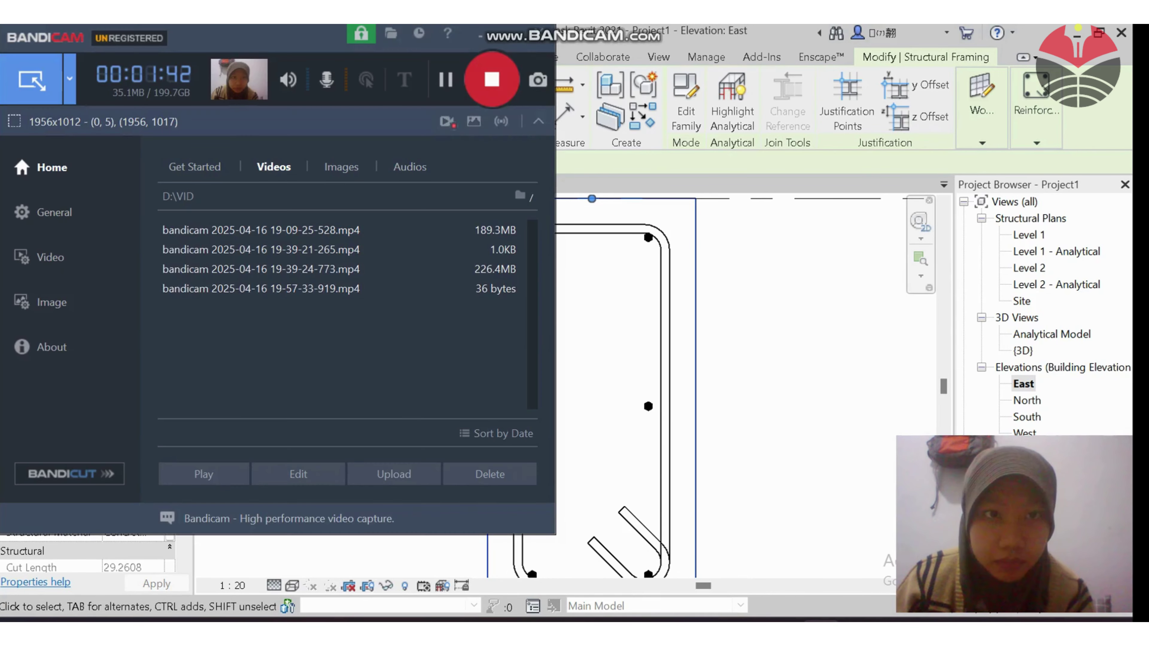
pyautogui.click(821, 622)
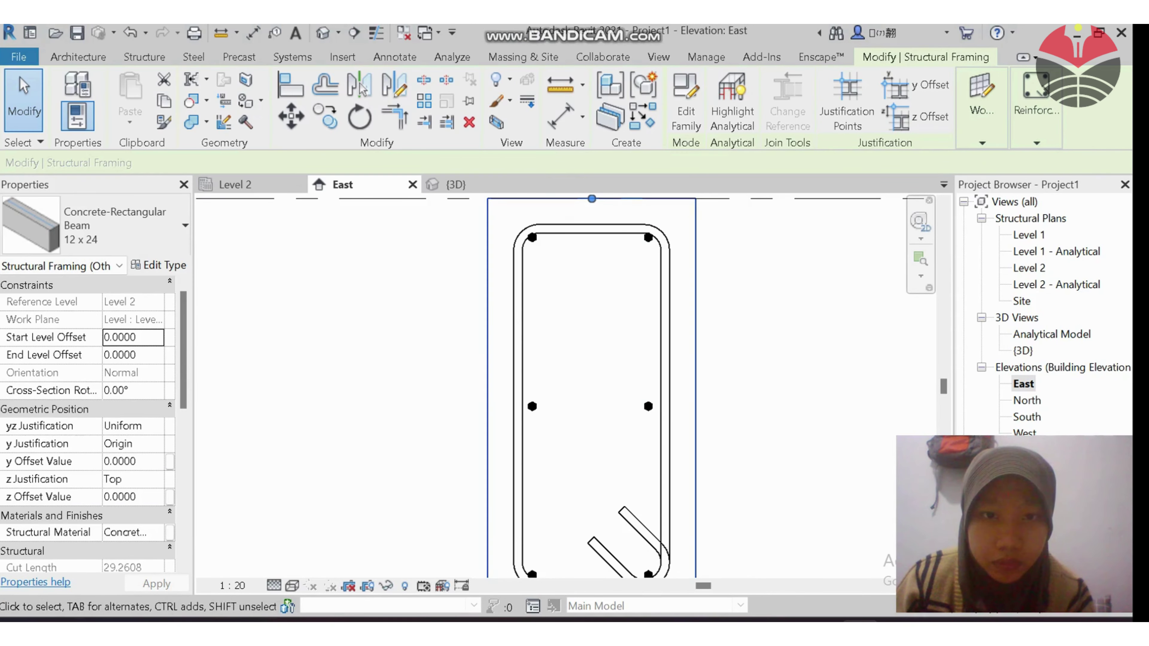
pyautogui.press('Escape')
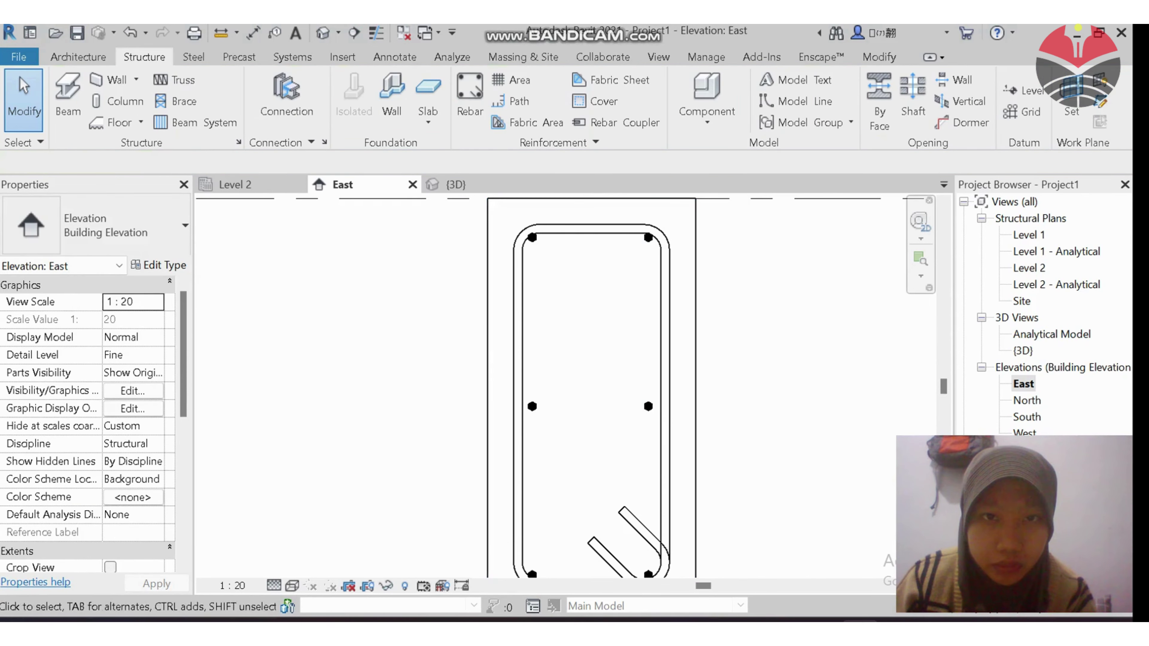
pyautogui.scroll(-1, 653, 464)
pyautogui.moveTo(668, 430); pyautogui.dragTo(657, 389, button='middle')
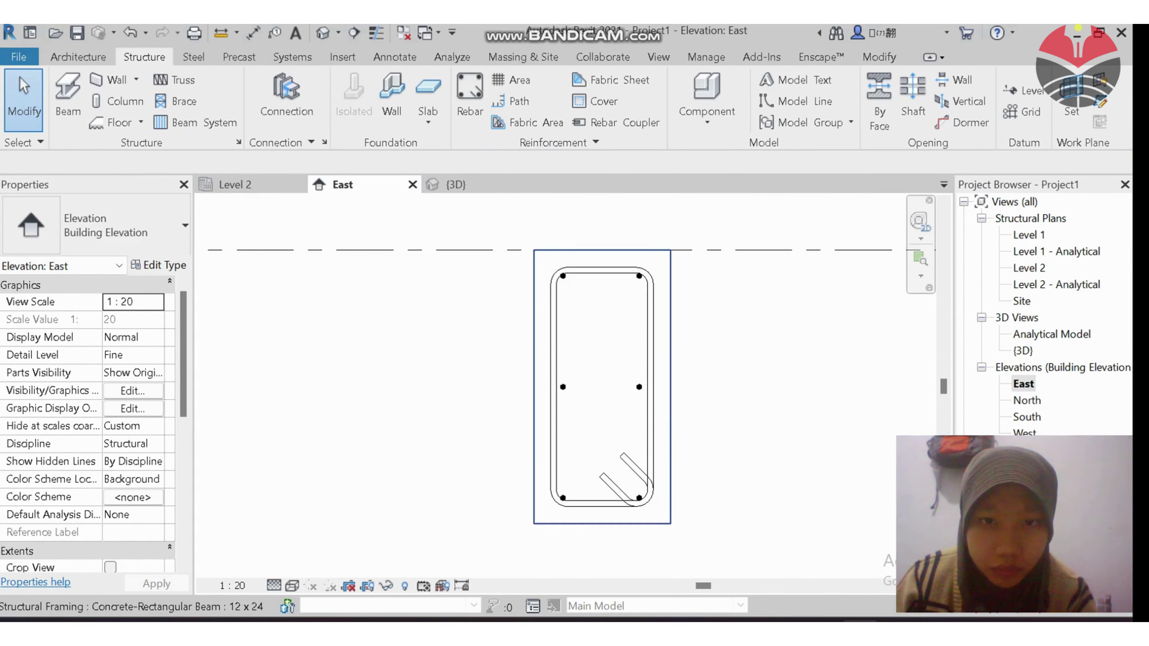
pyautogui.click(671, 390)
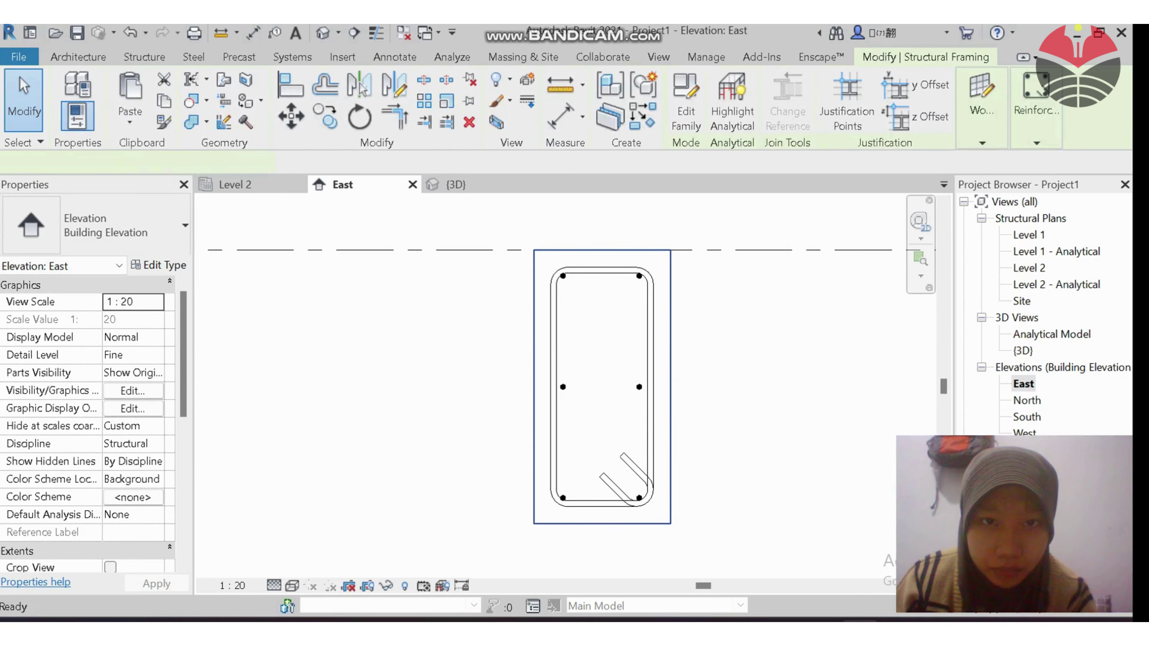
pyautogui.press('Escape')
pyautogui.scroll(2, 561, 386)
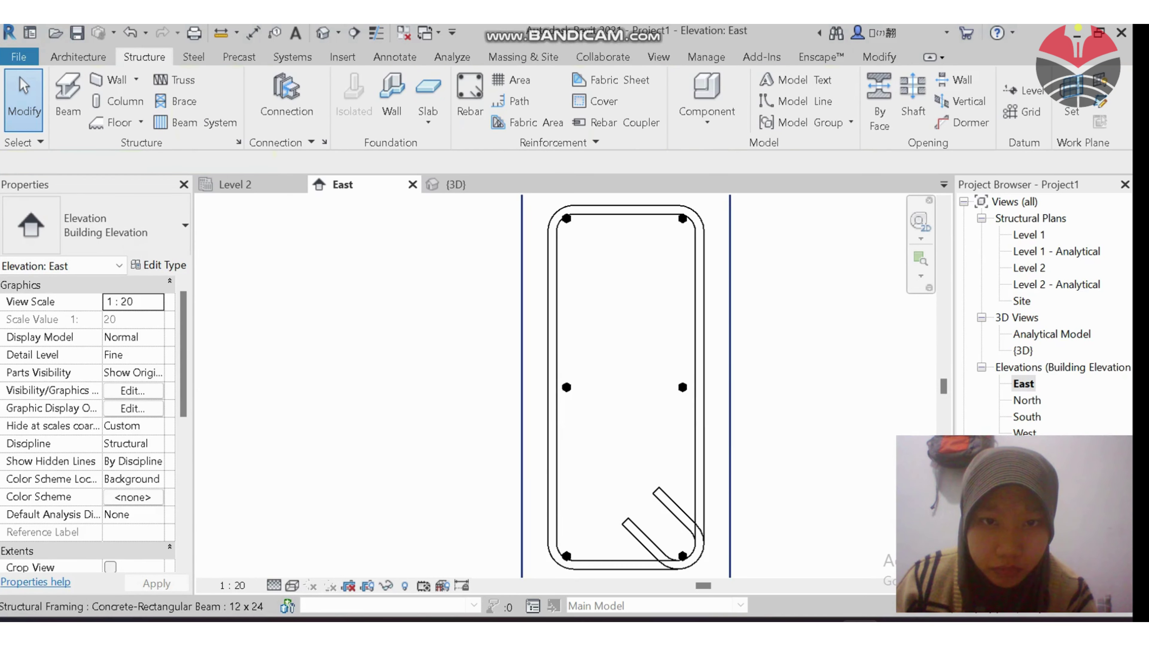
pyautogui.scroll(1, 560, 387)
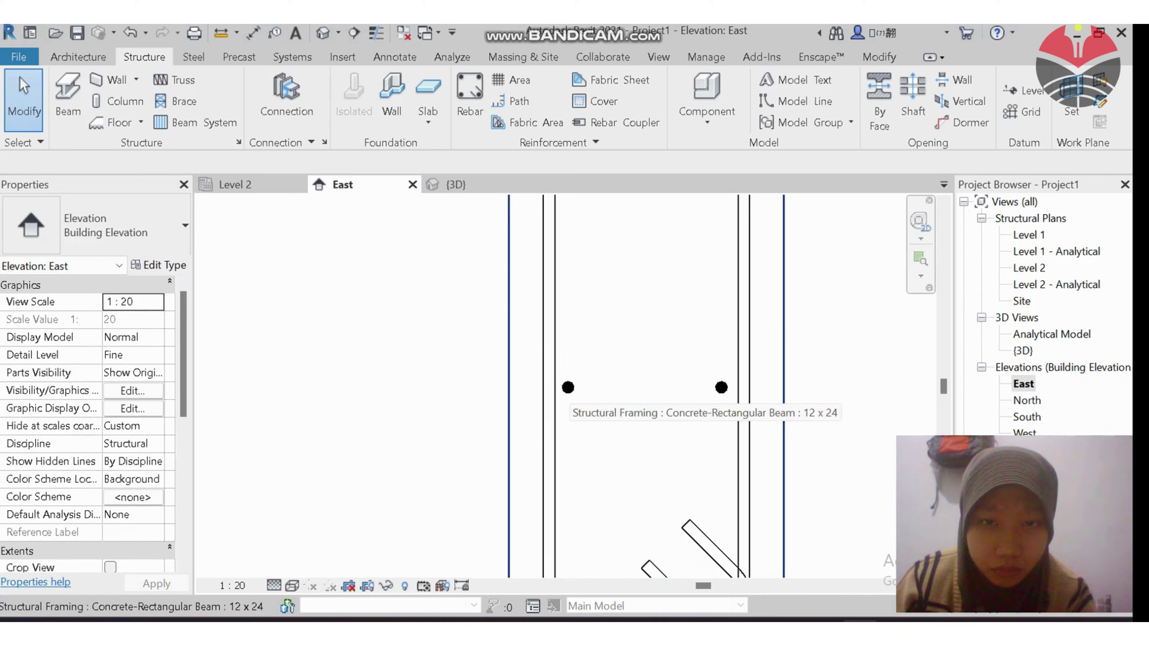
# Set the Bar Diameter of the #4 rebar type used by the right-hand set of longitudinal bars to 0.0200 m
pyautogui.click(567, 396)
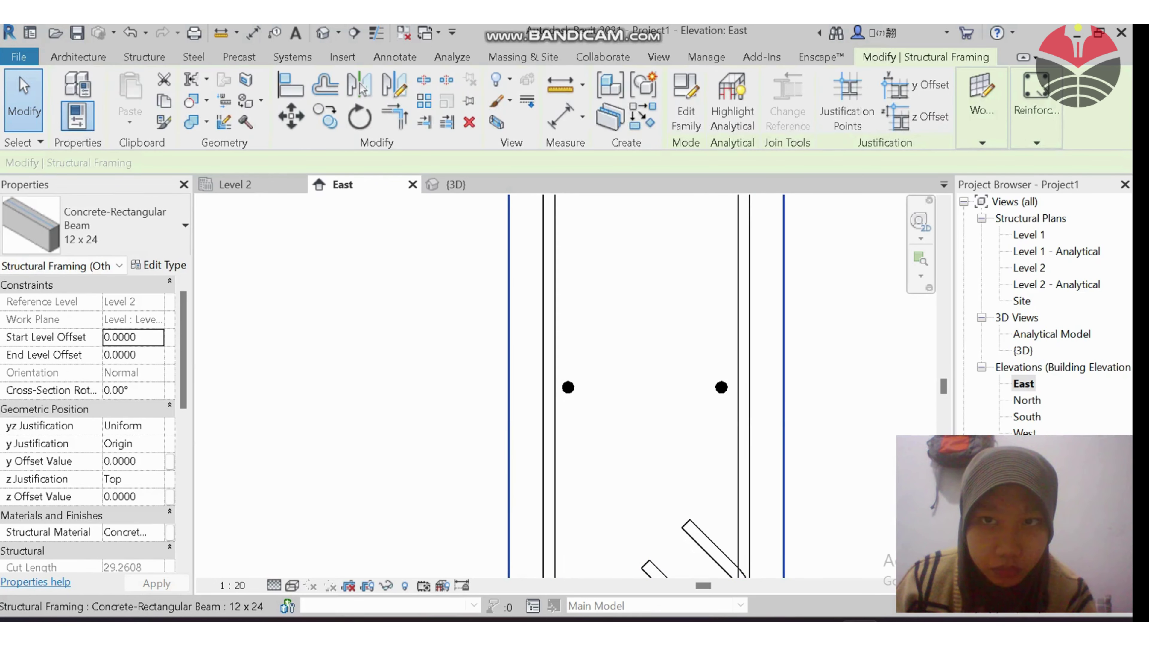
pyautogui.scroll(-2, 470, 429)
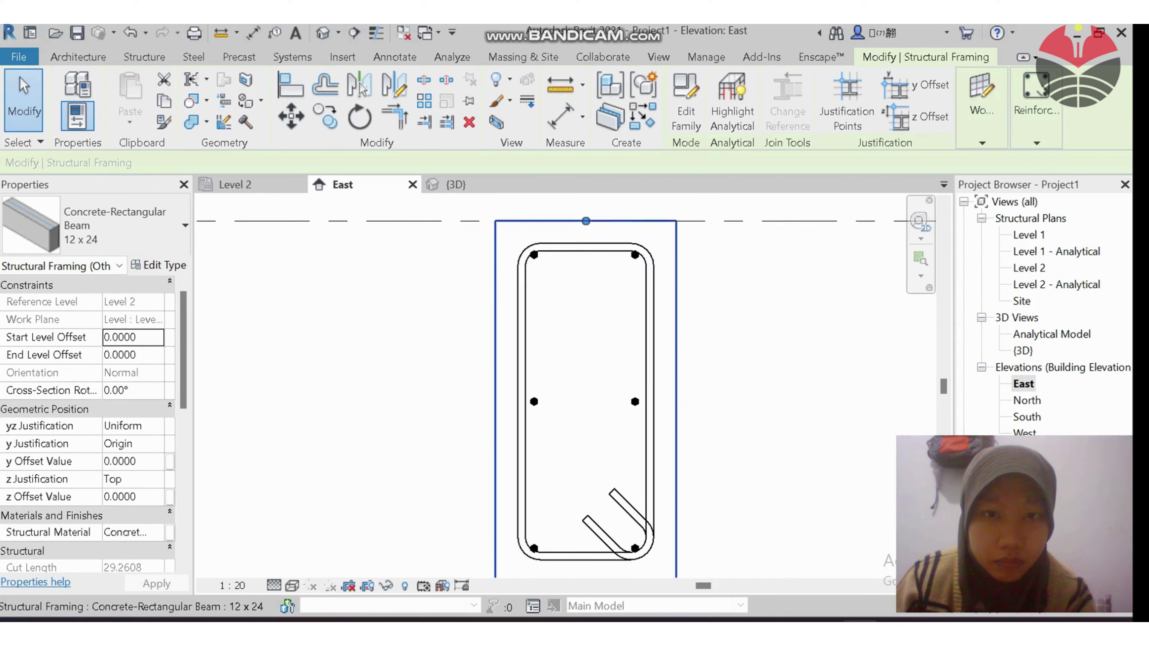
pyautogui.press('Escape')
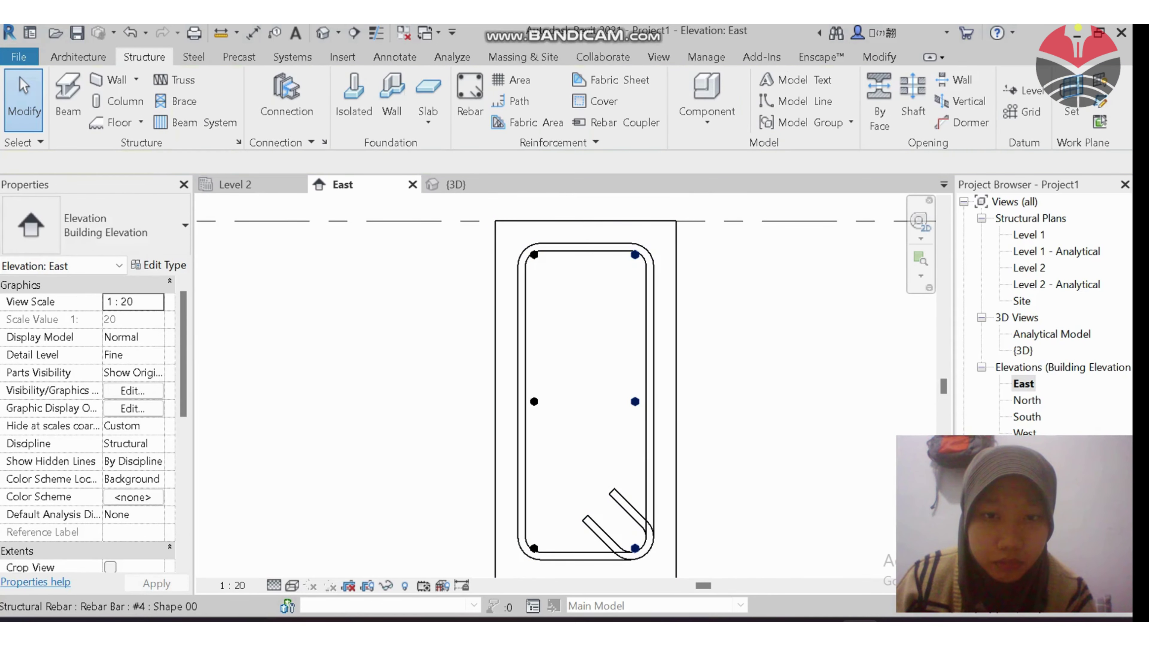
pyautogui.click(634, 402)
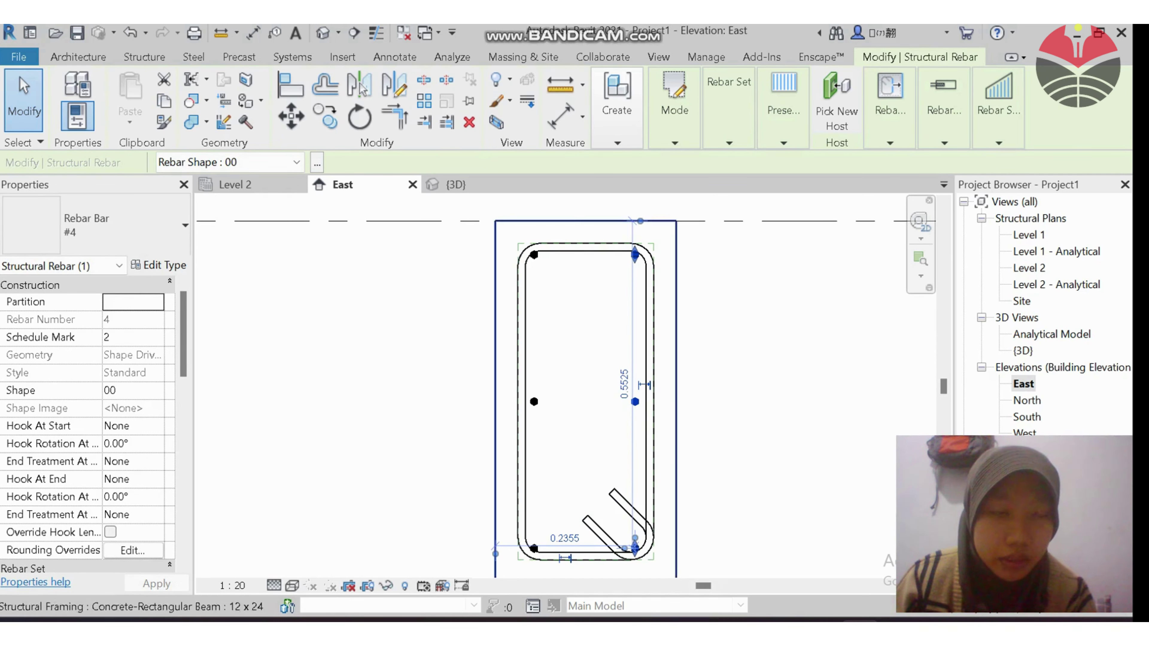
pyautogui.click(159, 266)
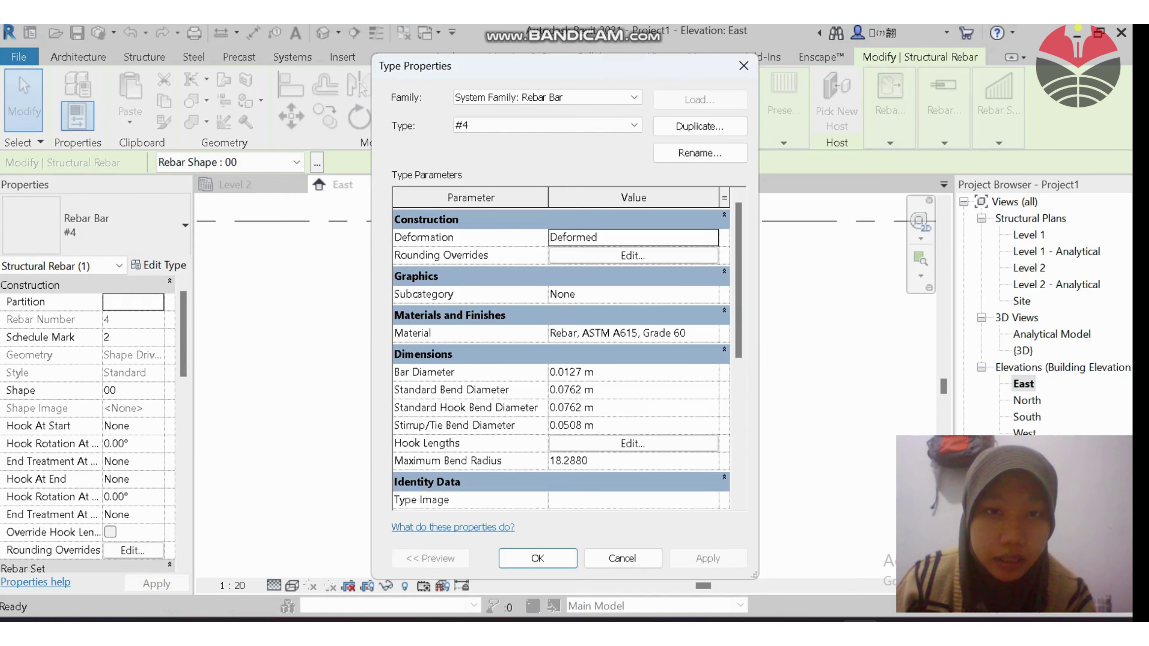
pyautogui.click(581, 372)
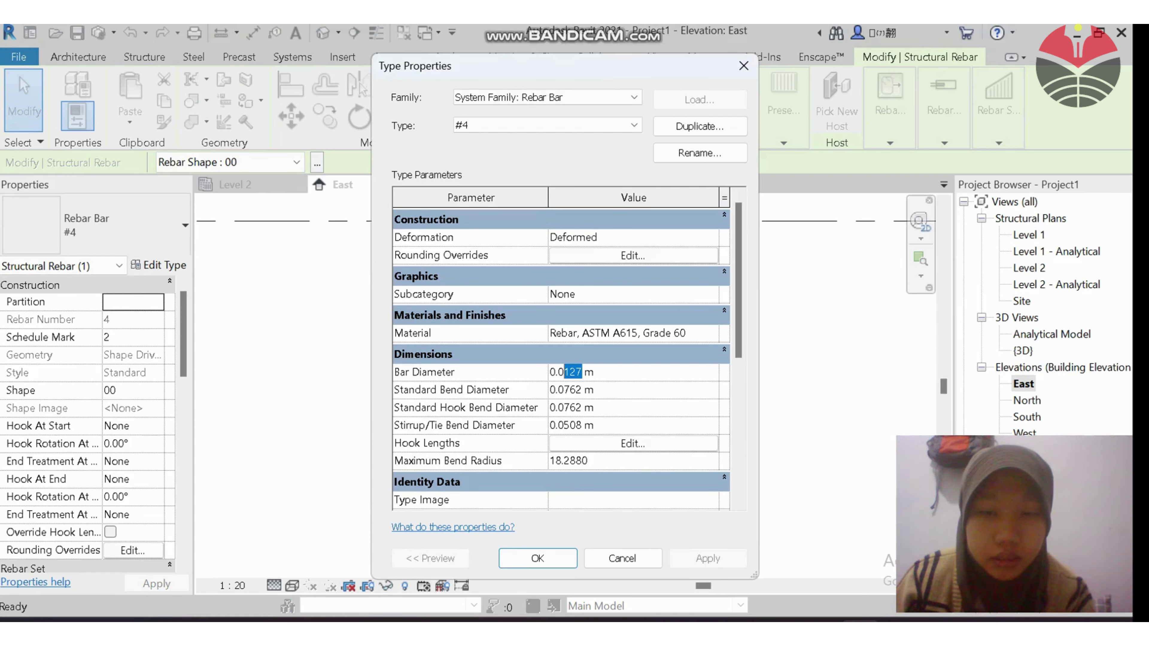
pyautogui.write('200')
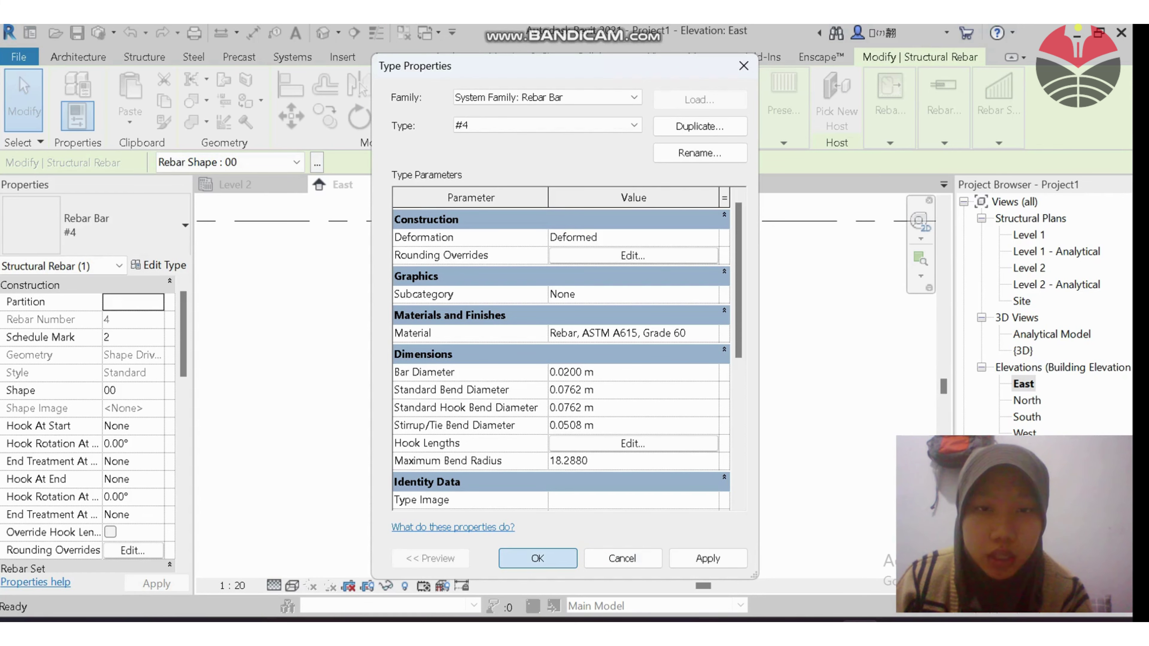
pyautogui.press('Return')
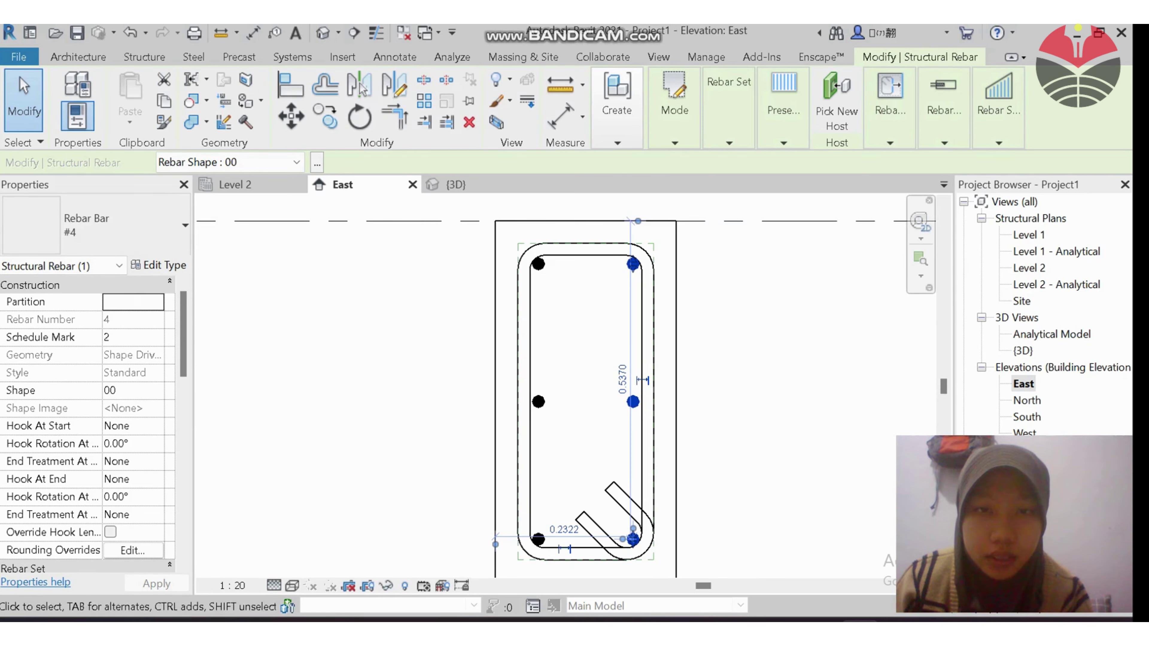
pyautogui.press('Escape')
# Set the Stirrup/Tie Bend Diameter in the type properties of the beam's stirrup to 0.0200 m
pyautogui.moveTo(732, 462); pyautogui.dragTo(806, 436, button='middle')
pyautogui.scroll(-1, 772, 472)
pyautogui.scroll(1, 775, 493)
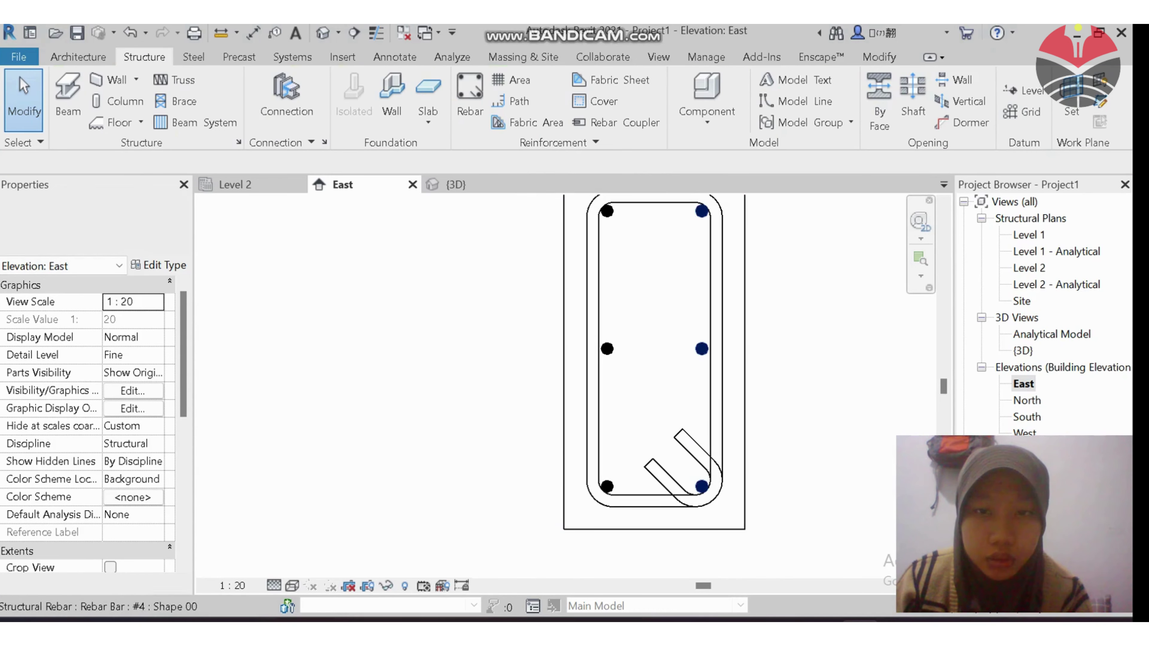
pyautogui.click(701, 487)
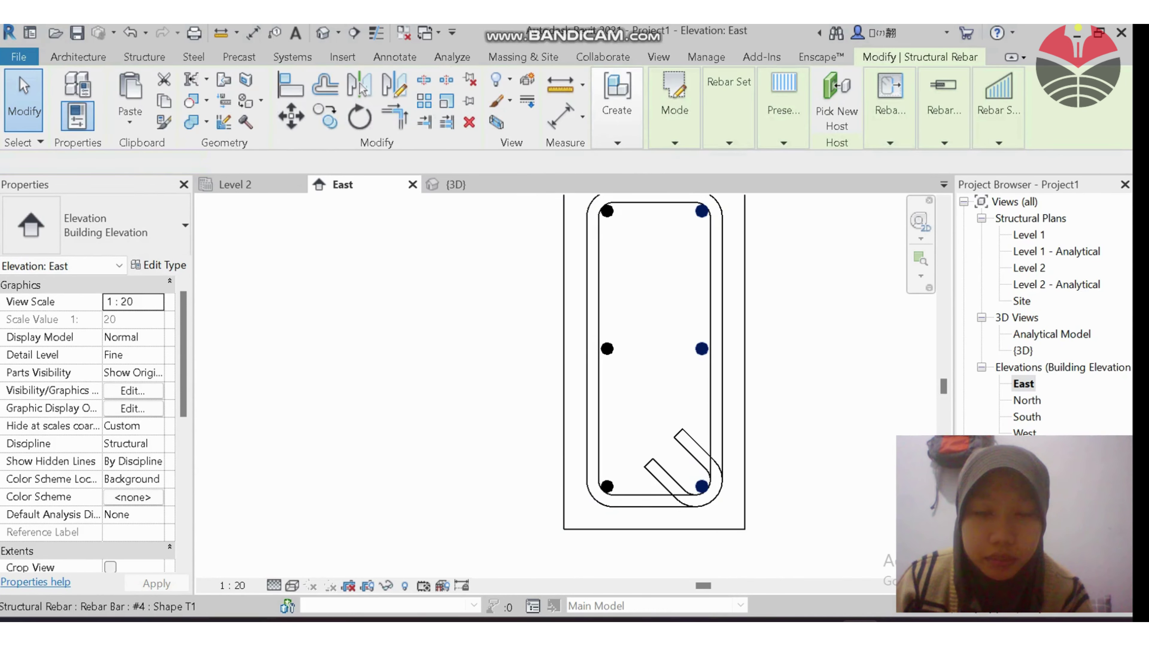
pyautogui.click(593, 499)
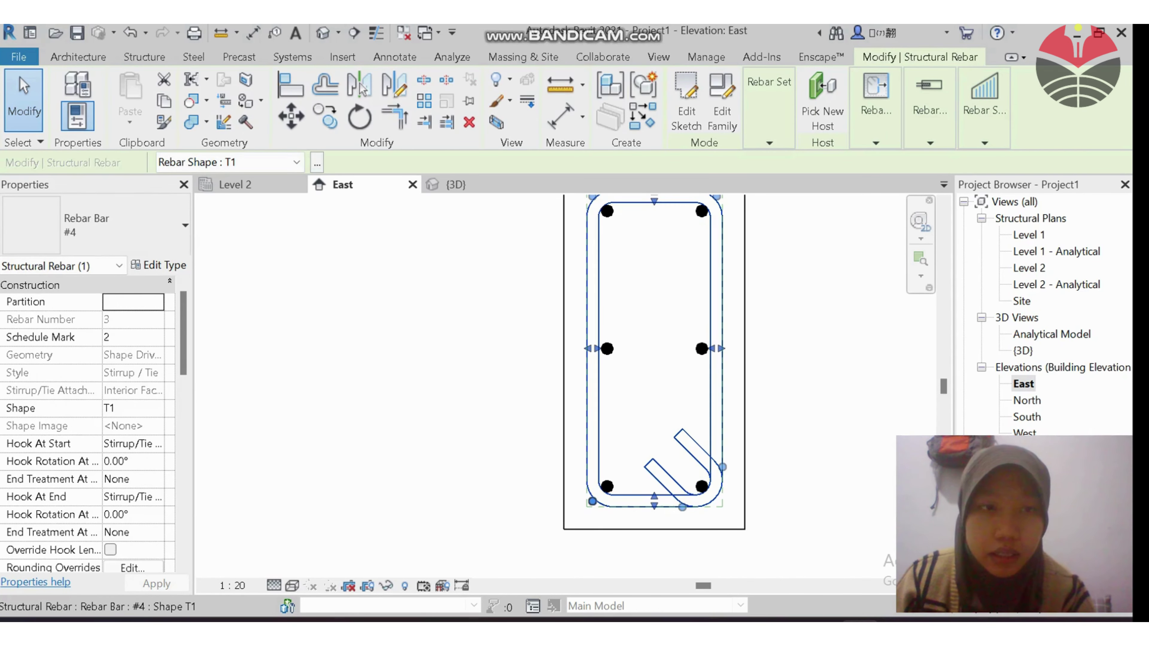
pyautogui.click(159, 264)
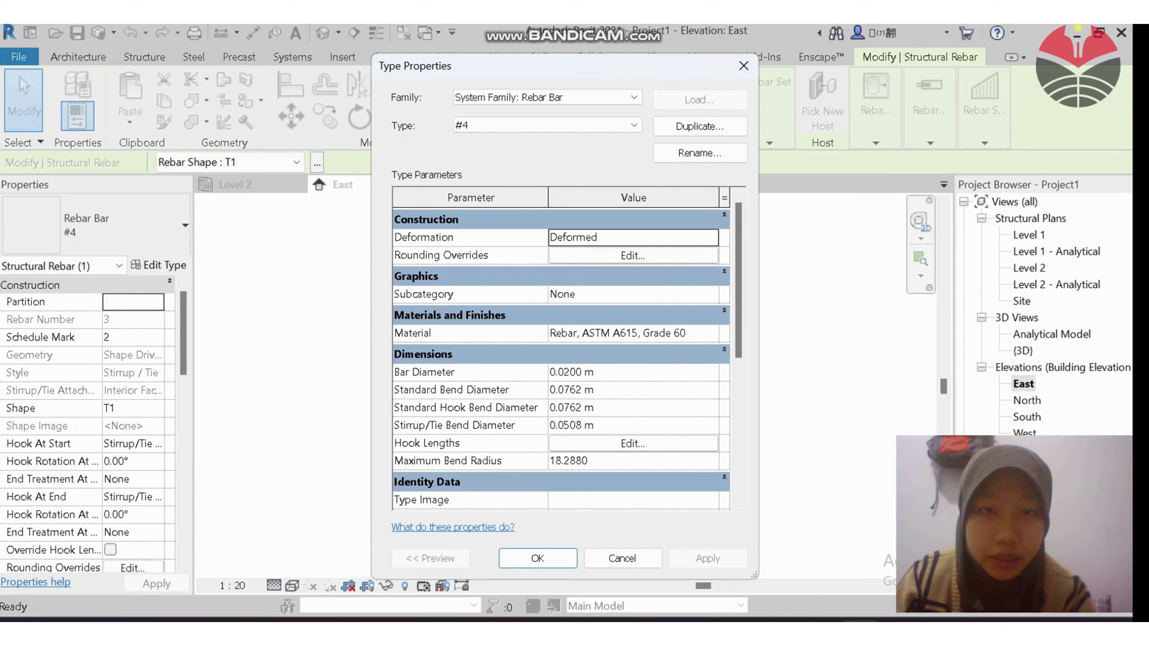
pyautogui.click(563, 426)
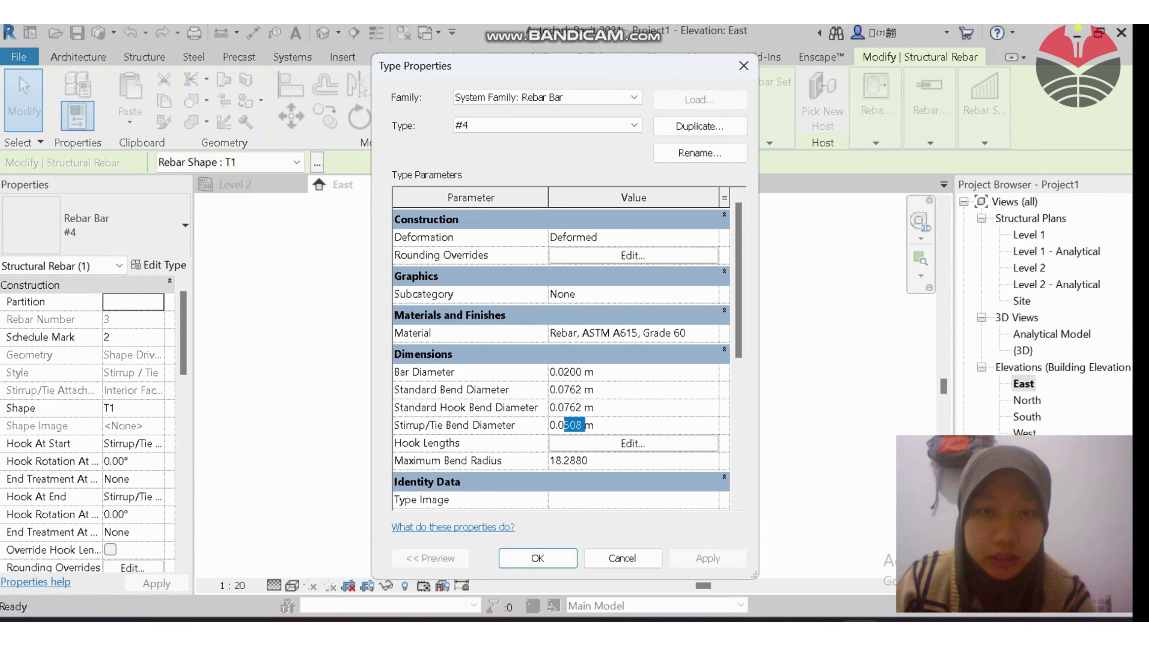
pyautogui.write('200')
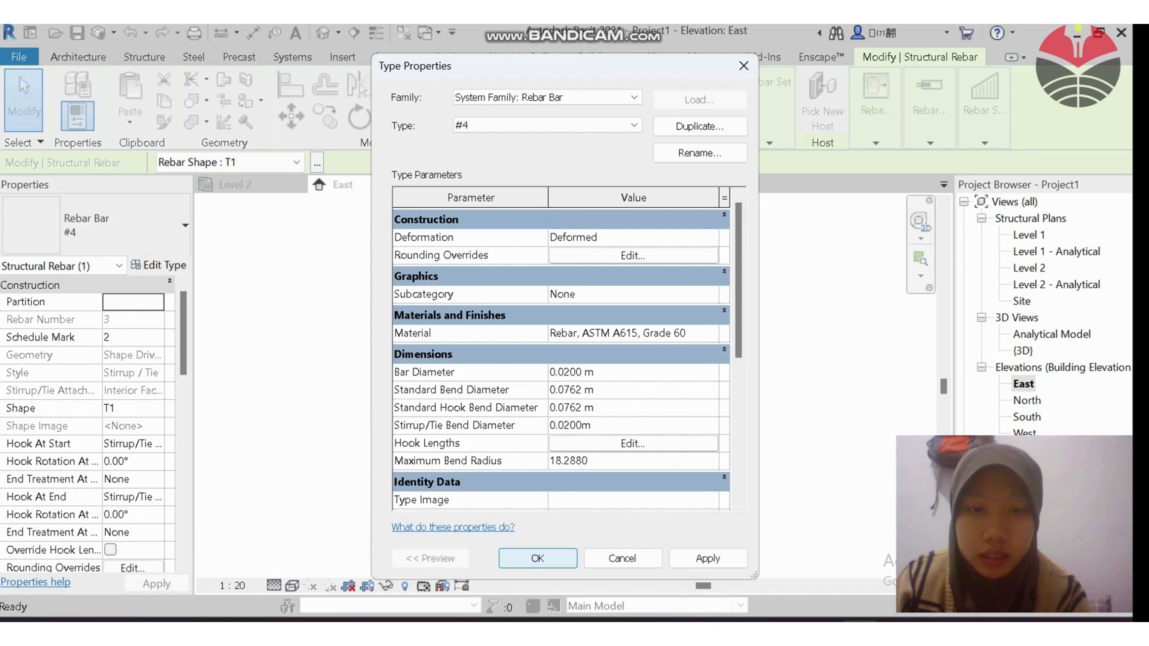
pyautogui.press('Return')
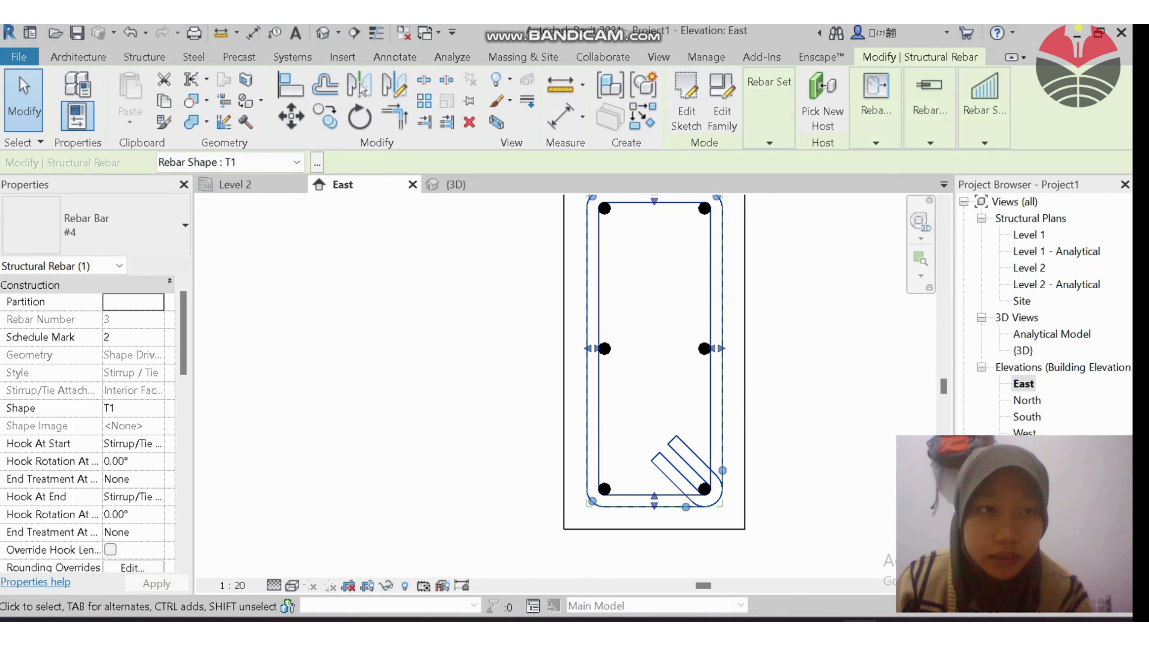
# Set the #4 bar type's Hook Length for the Stirrup/Tie - 135 deg. hook to 0.100
pyautogui.click(159, 265)
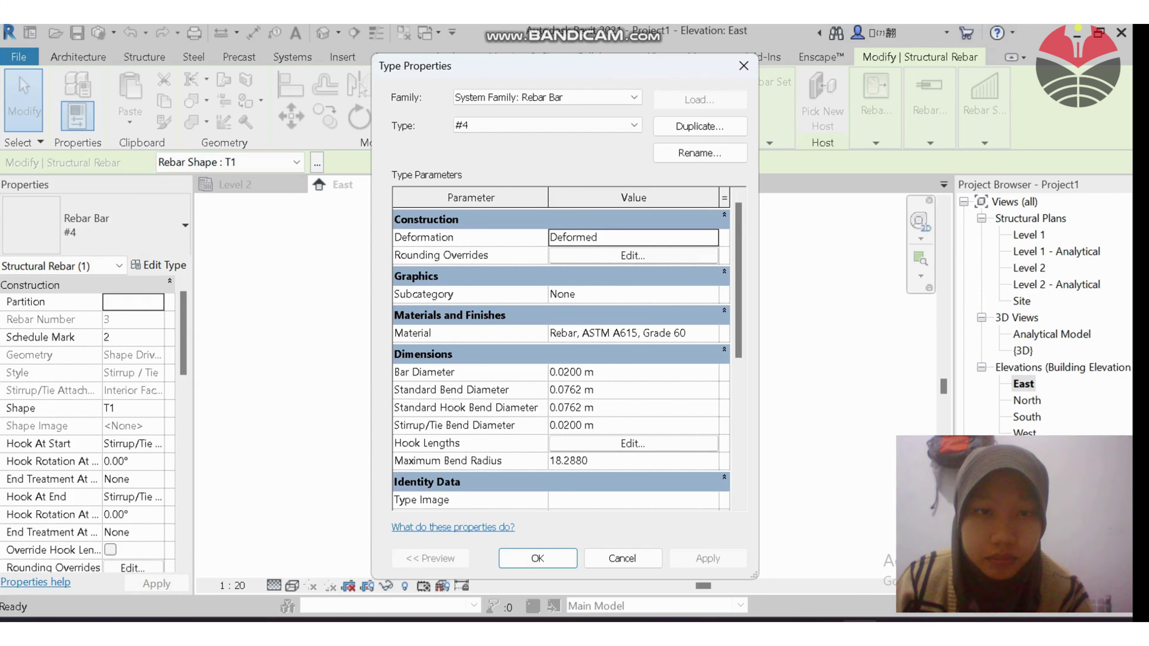
pyautogui.click(632, 444)
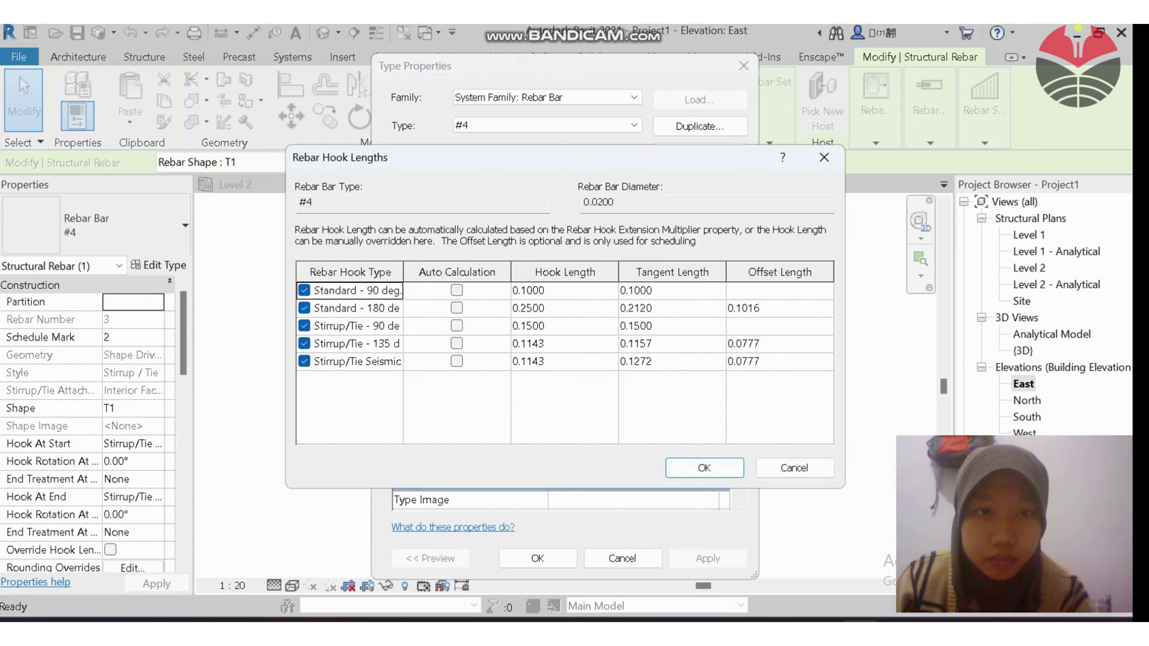
pyautogui.click(529, 344)
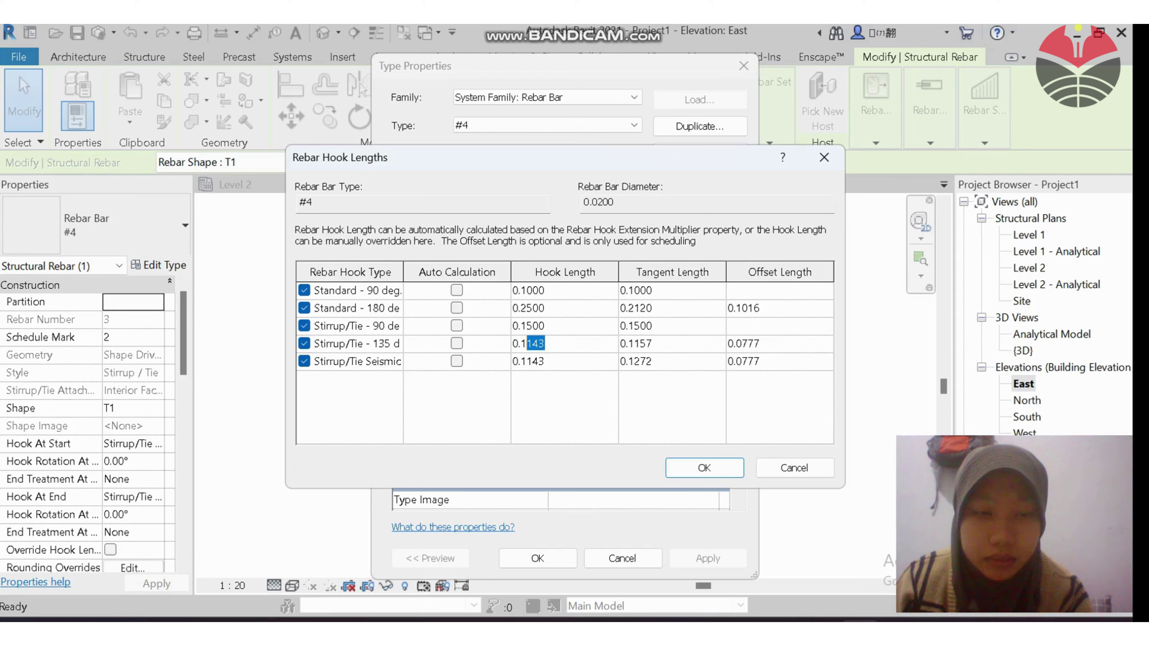
pyautogui.write('0')
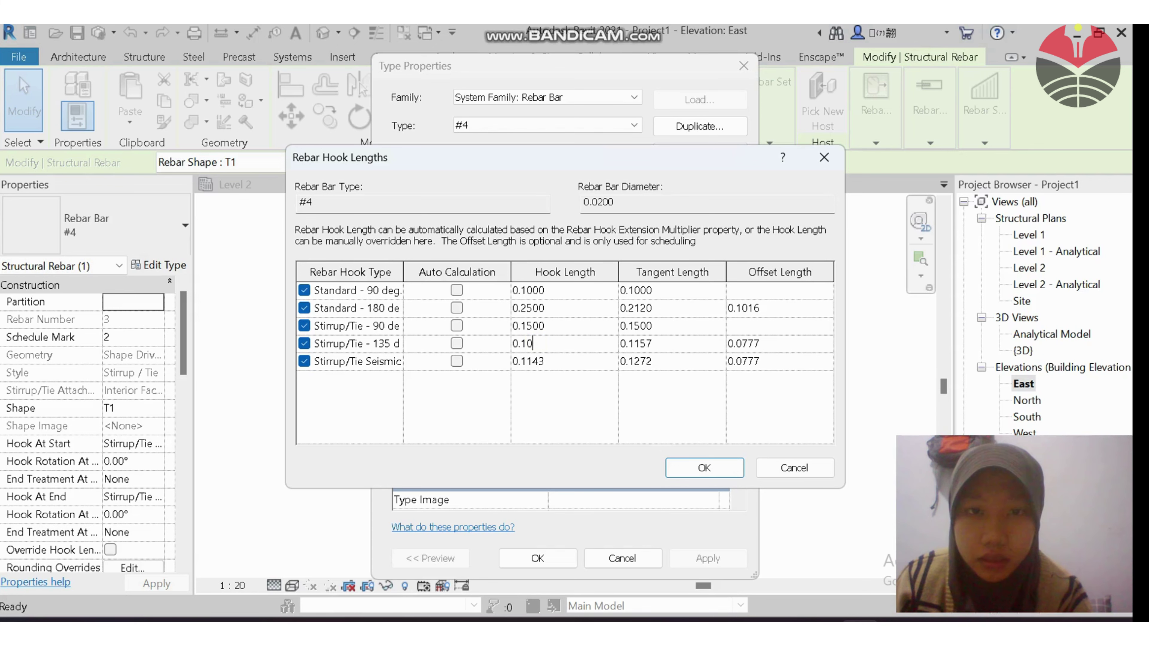
pyautogui.write('0')
pyautogui.click(704, 468)
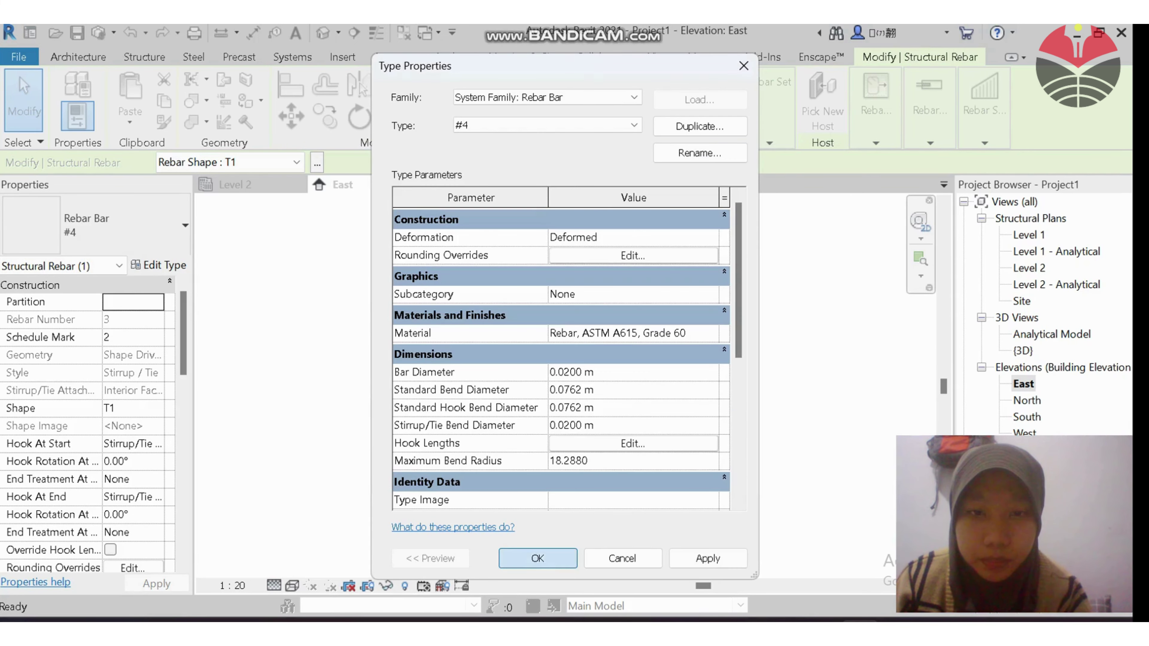
pyautogui.press('Return')
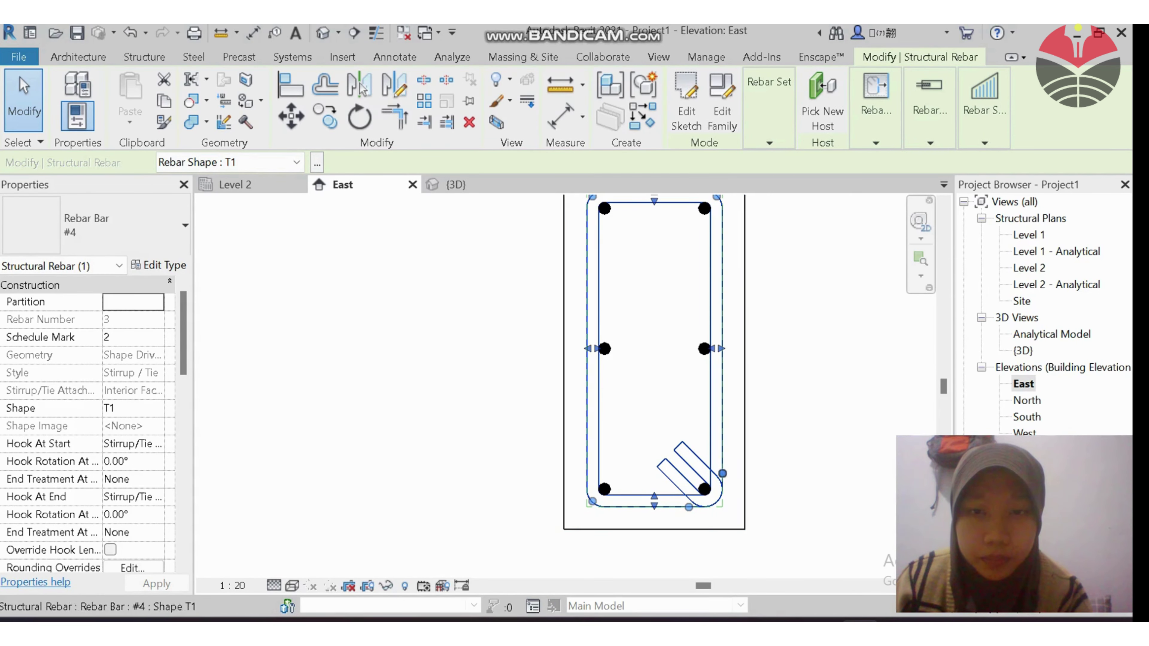
pyautogui.press('Escape')
# Set the Rebar Set layout of the hooked bent bar in the East elevation's long beam to Maximum Spacing
pyautogui.moveTo(654, 348); pyautogui.dragTo(613, 447, button='middle')
pyautogui.scroll(-3, 728, 357)
pyautogui.moveTo(728, 356); pyautogui.dragTo(694, 309, button='middle')
pyautogui.scroll(3, 710, 402)
pyautogui.scroll(-4, 449, 412)
pyautogui.scroll(-5, 447, 415)
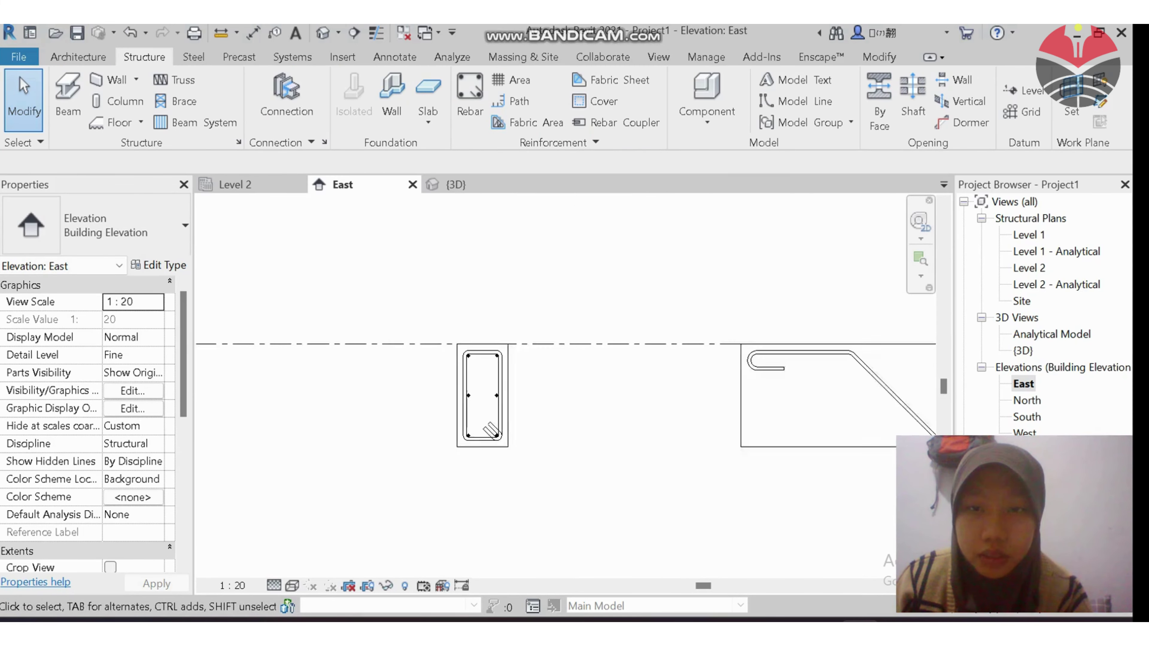
pyautogui.scroll(2, 746, 402)
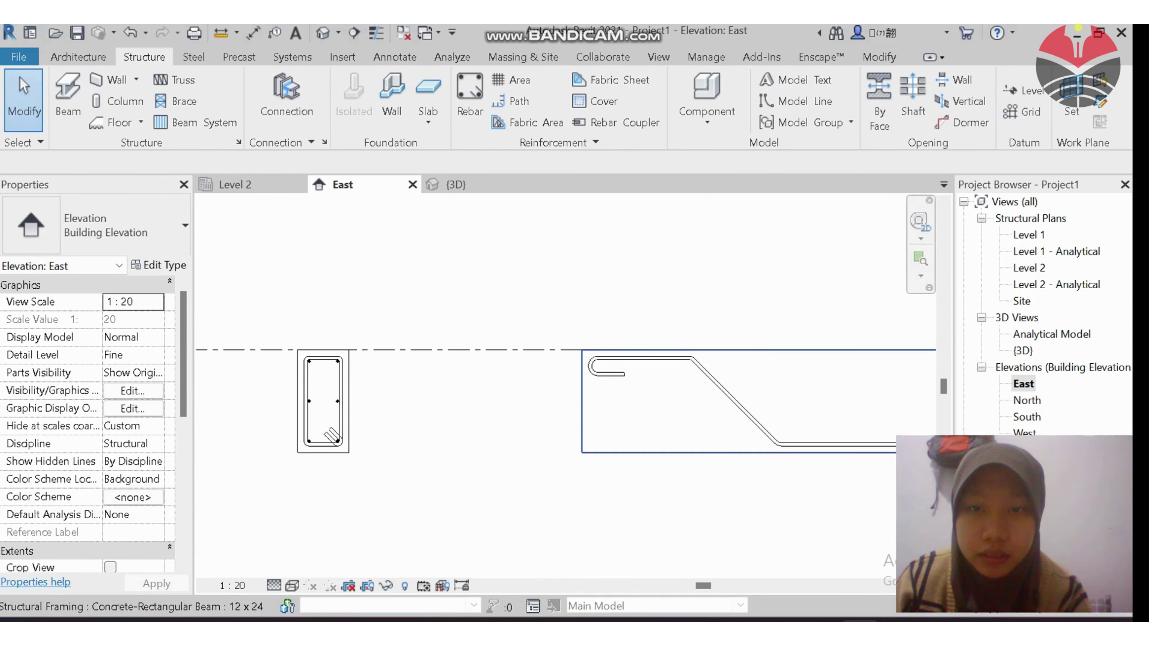
pyautogui.click(746, 402)
pyautogui.click(738, 403)
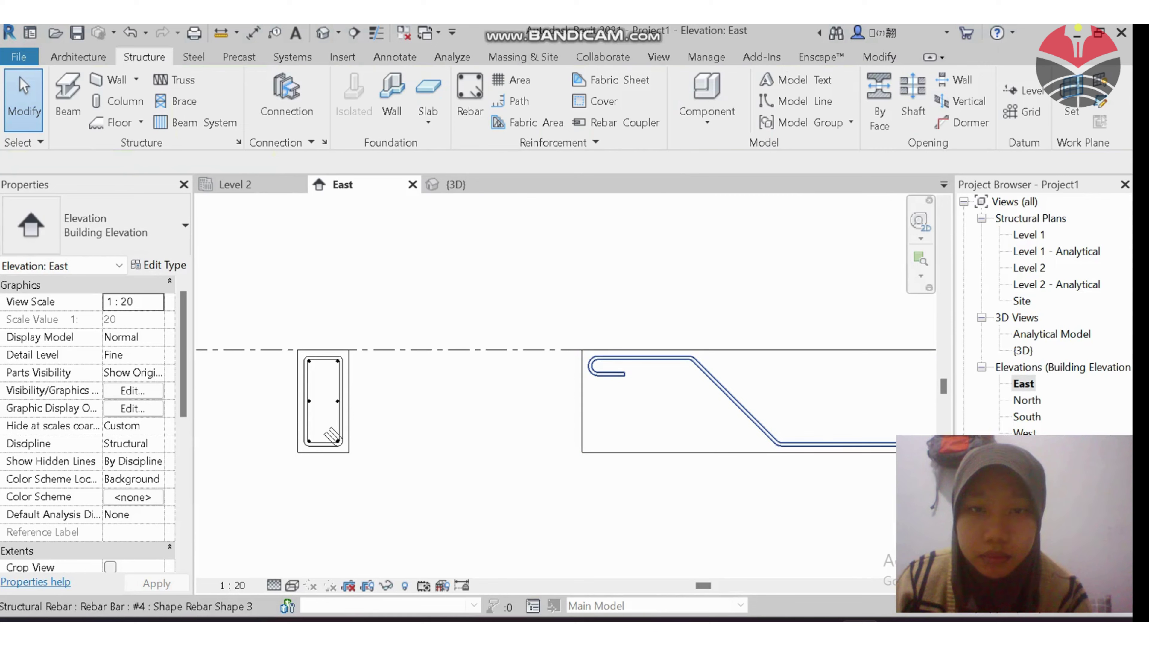
pyautogui.click(738, 403)
pyautogui.moveTo(769, 111)
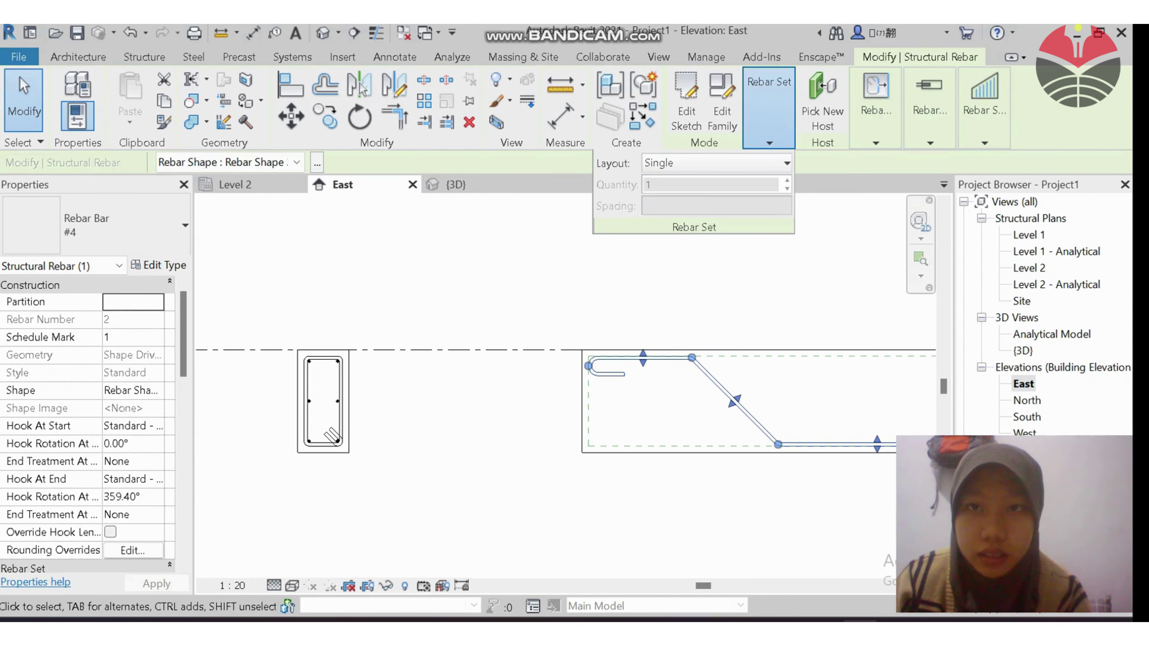
pyautogui.click(723, 163)
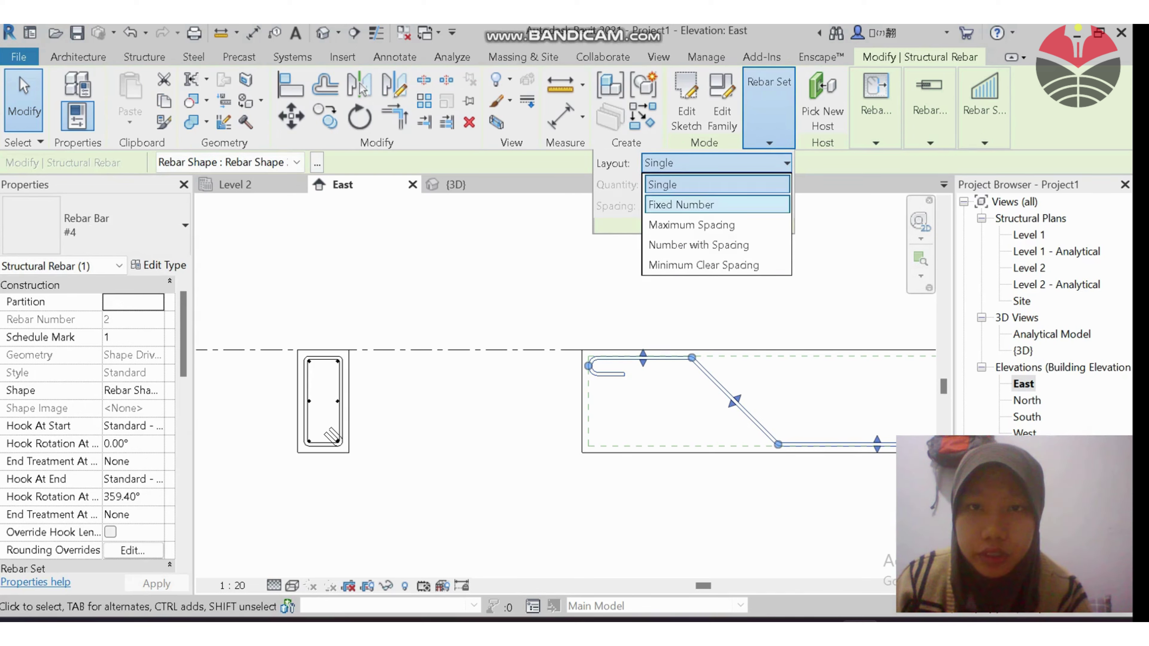
pyautogui.click(705, 204)
pyautogui.click(724, 163)
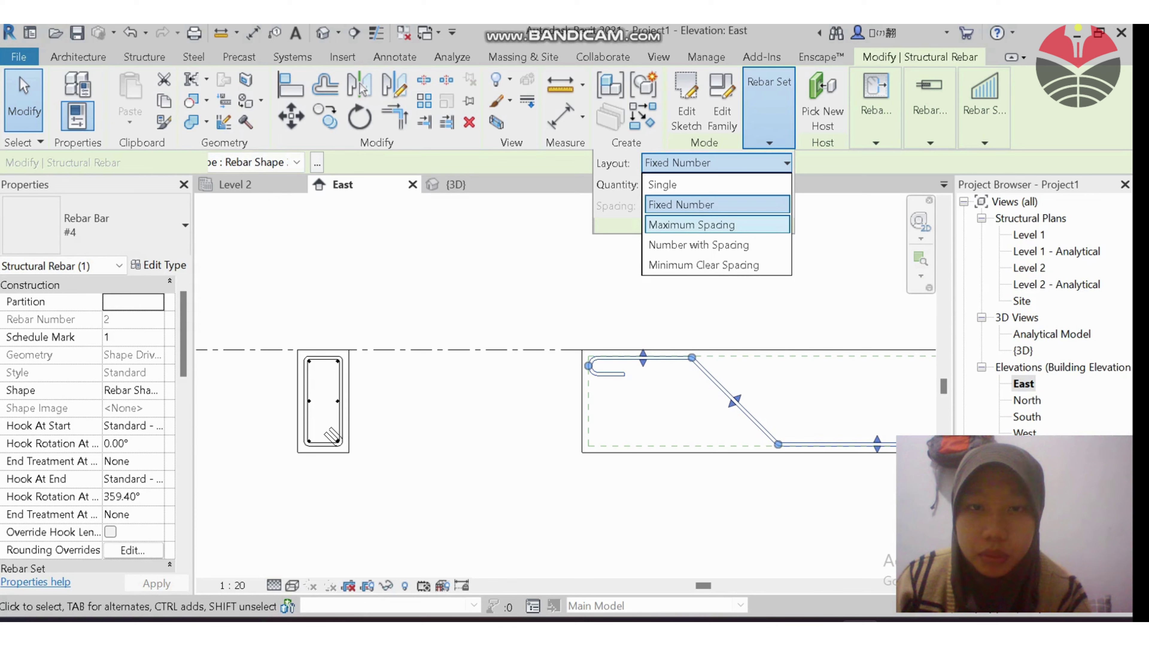
pyautogui.click(691, 225)
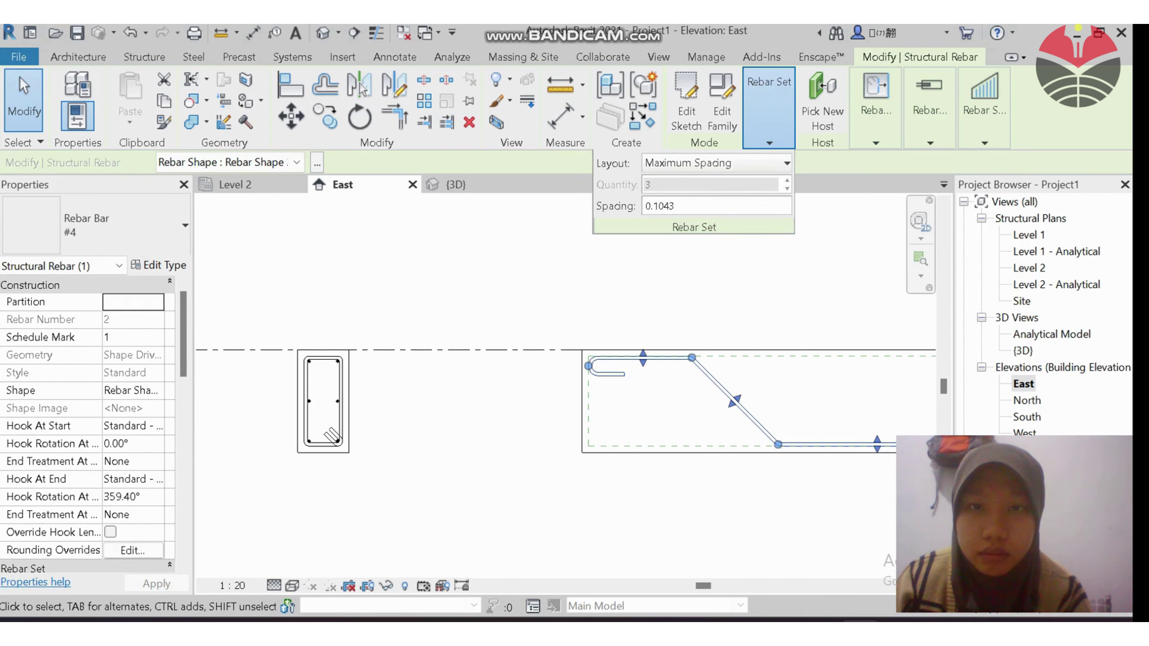
pyautogui.press('Escape')
# Examine the stirrup and longitudinal bars in the beam's cross-section in the East elevation, and inspect the reinforcement at a beam end in the 3D view
pyautogui.scroll(-5, 754, 366)
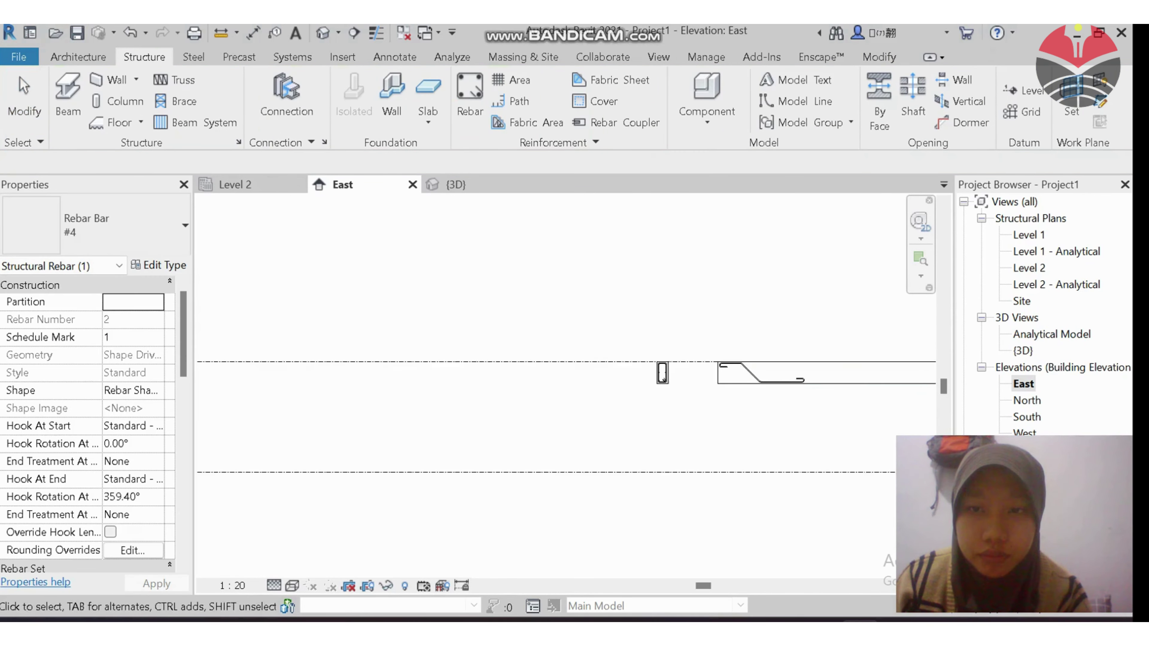
pyautogui.moveTo(683, 363); pyautogui.dragTo(738, 386, button='middle')
pyautogui.scroll(6, 728, 401)
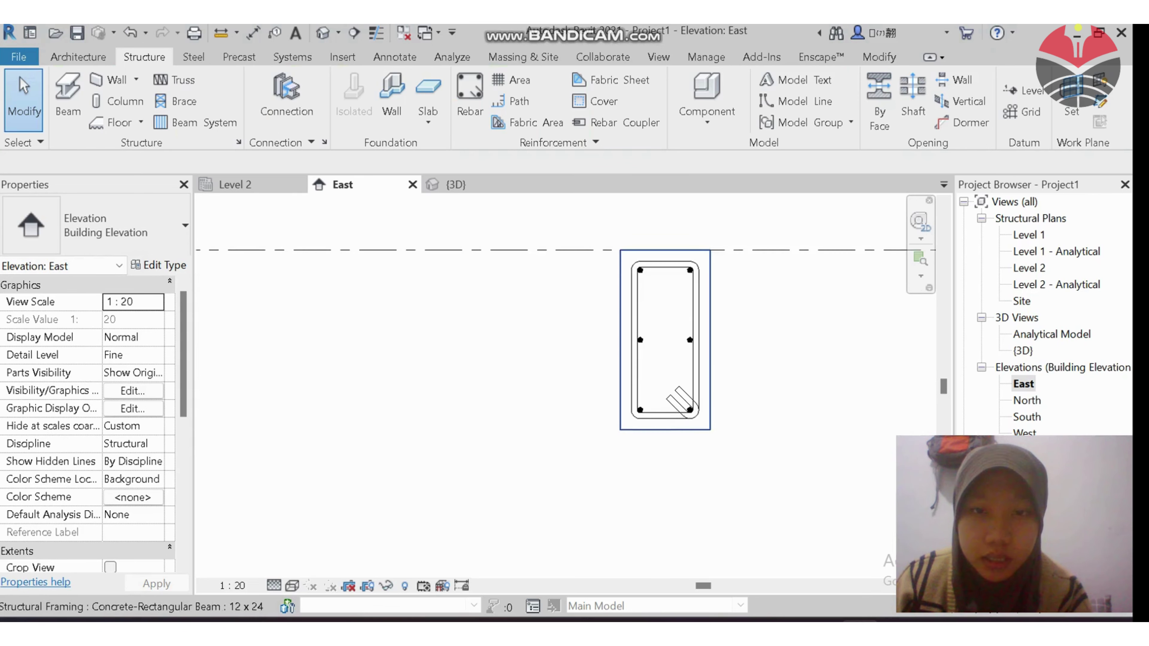
pyautogui.scroll(2, 642, 310)
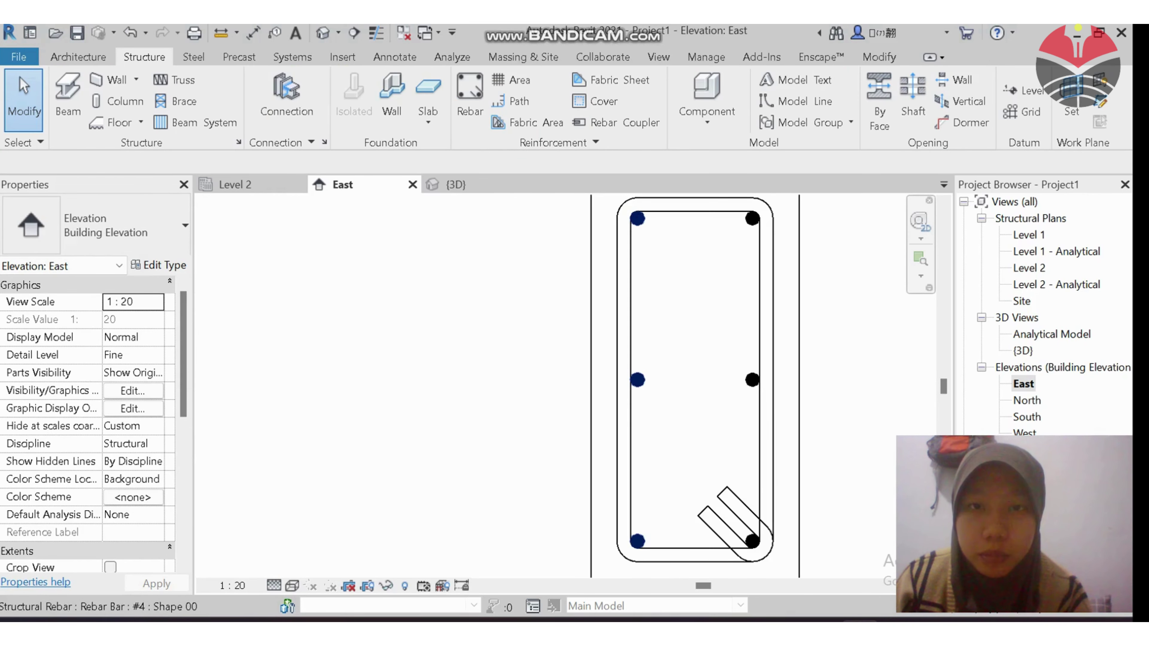
pyautogui.scroll(-1, 539, 368)
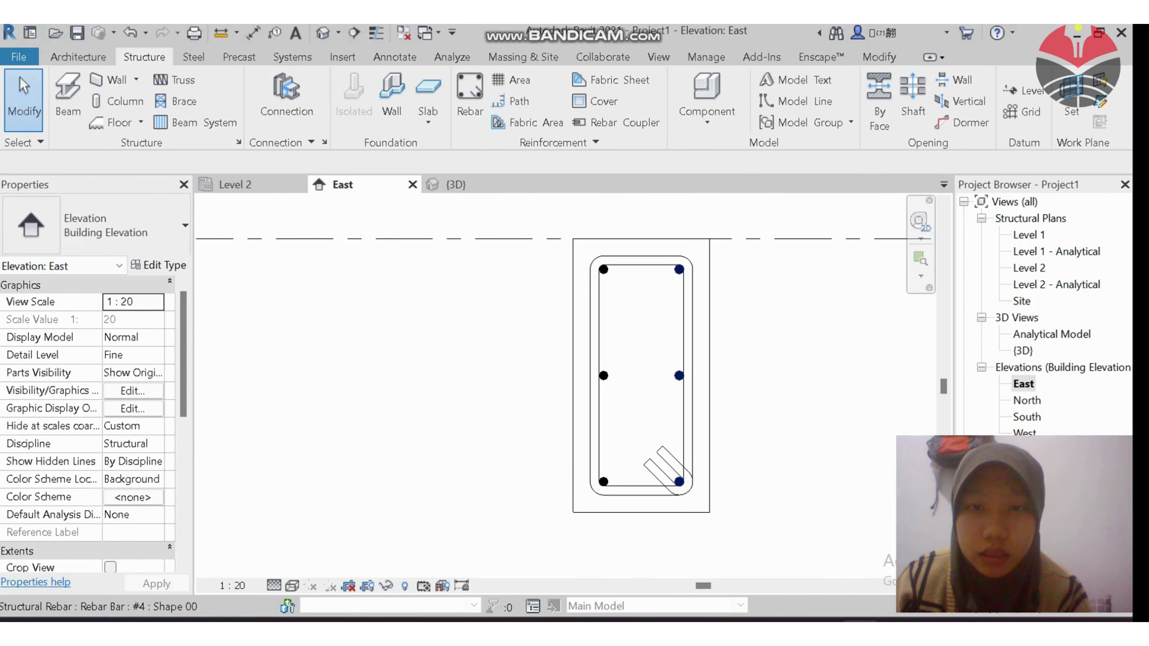
pyautogui.scroll(1, 678, 281)
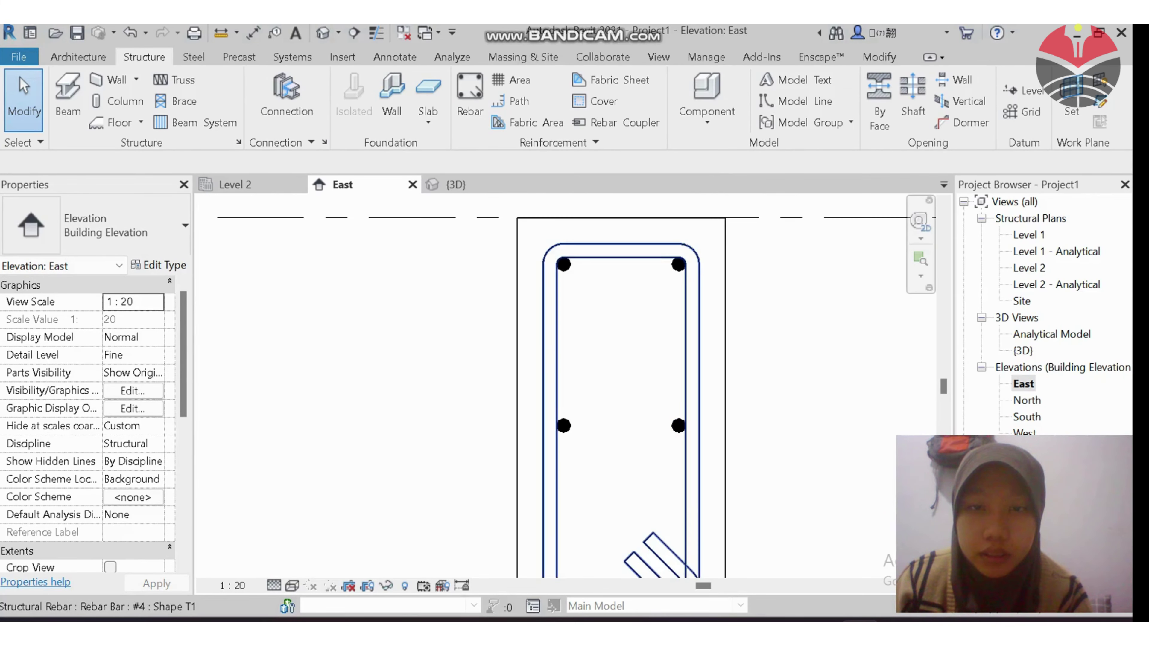
pyautogui.scroll(-1, 691, 308)
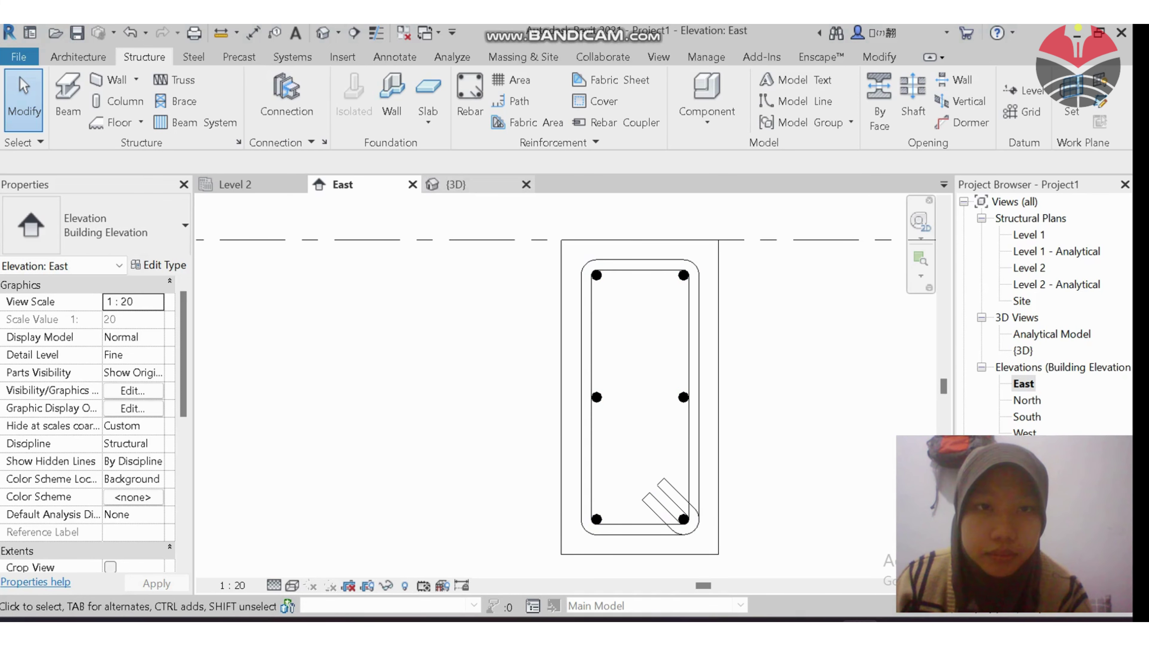
pyautogui.click(455, 184)
pyautogui.scroll(4, 689, 451)
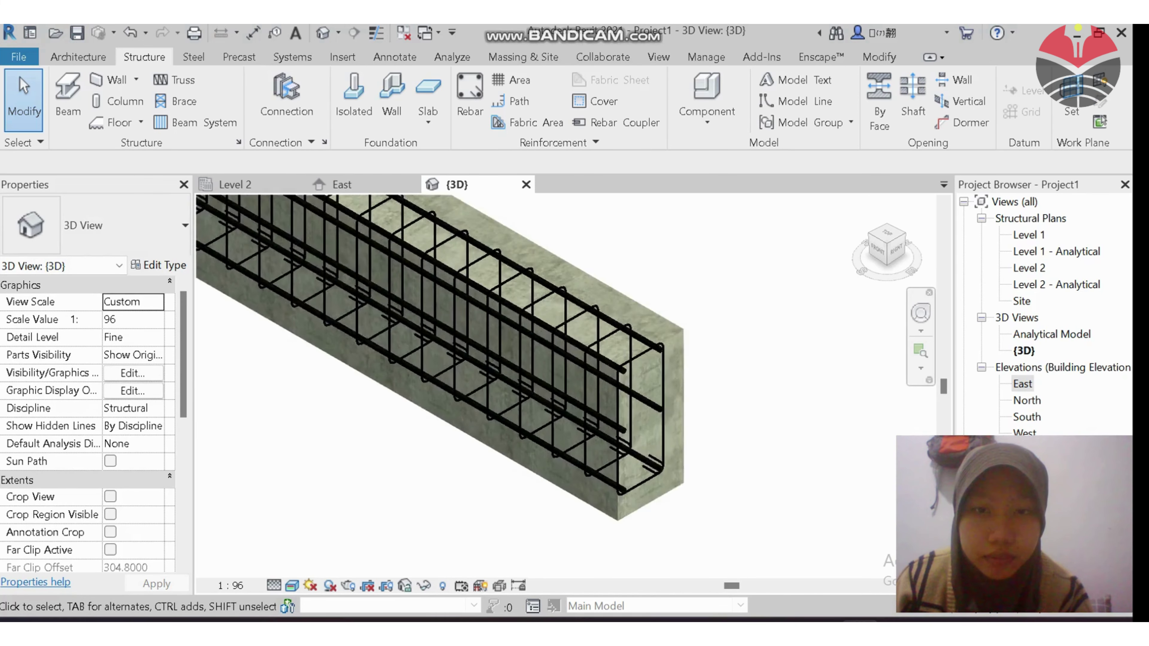
pyautogui.scroll(-5, 813, 425)
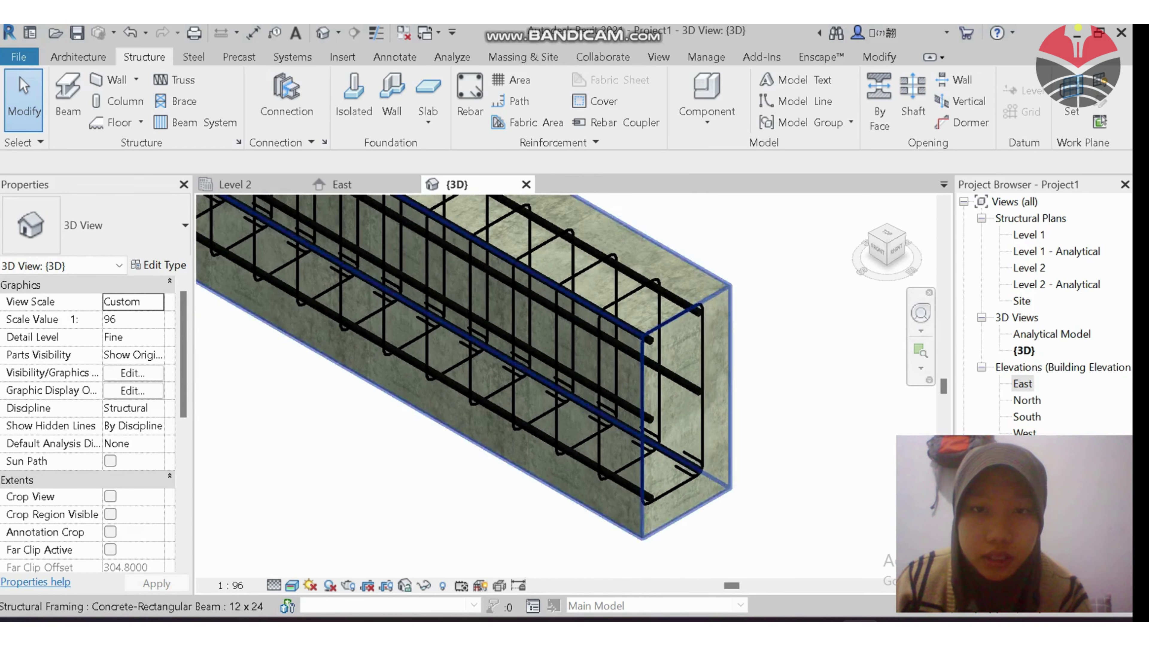
pyautogui.scroll(4, 791, 420)
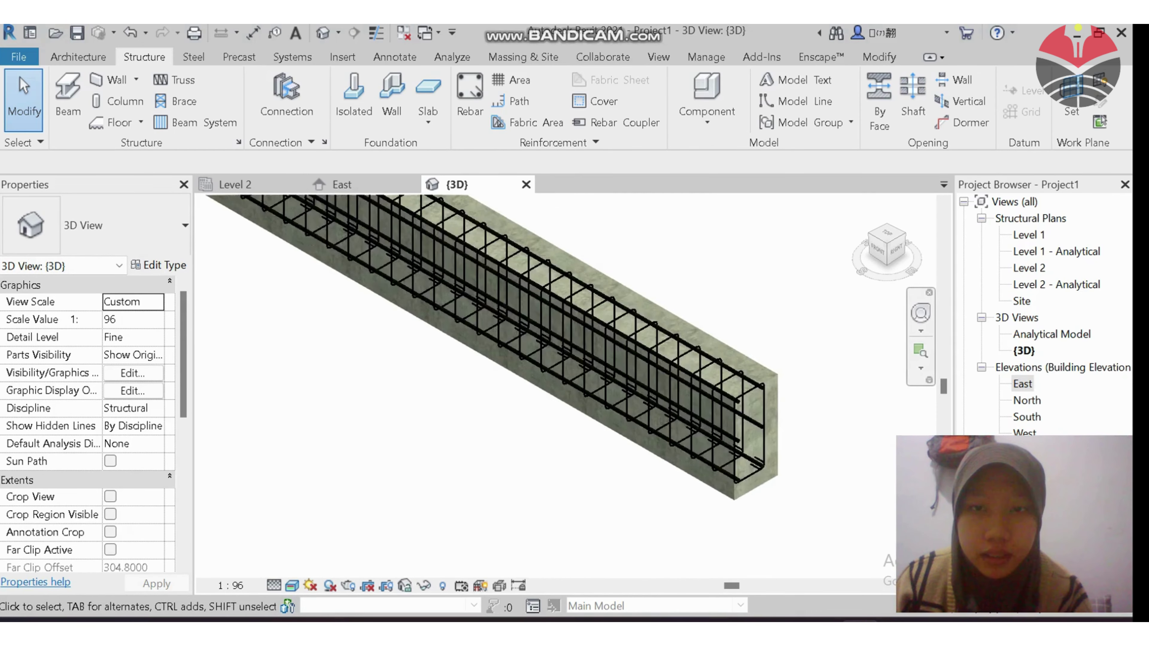